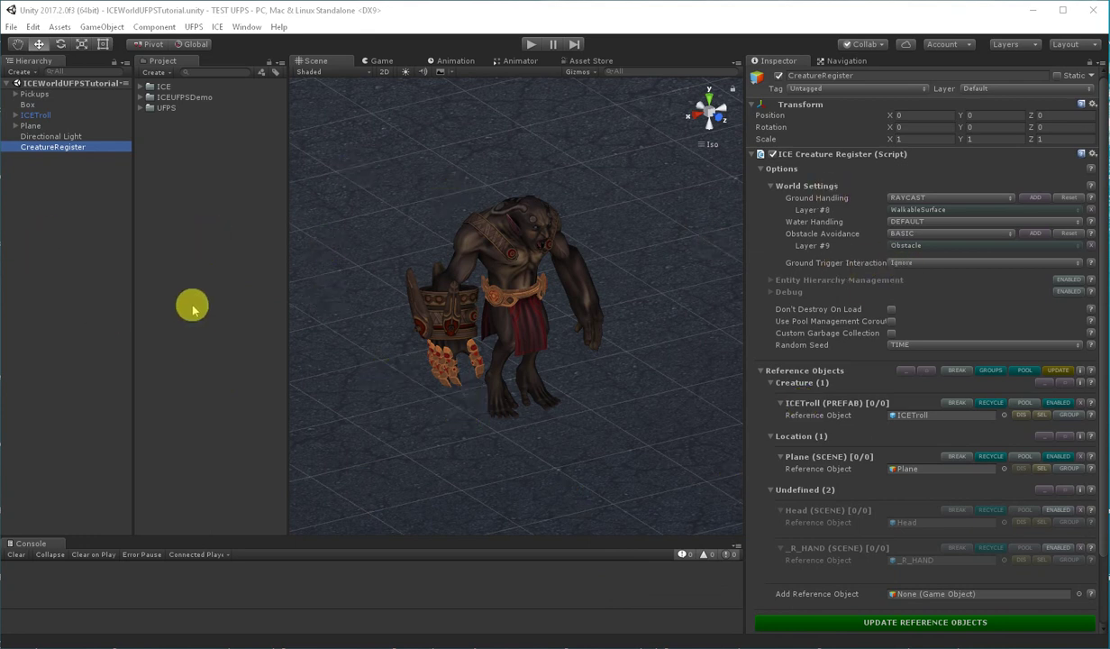
- Inspect the ICETroll's components and the Home Location settings in its Creature Control essentials
left_click(42, 116)
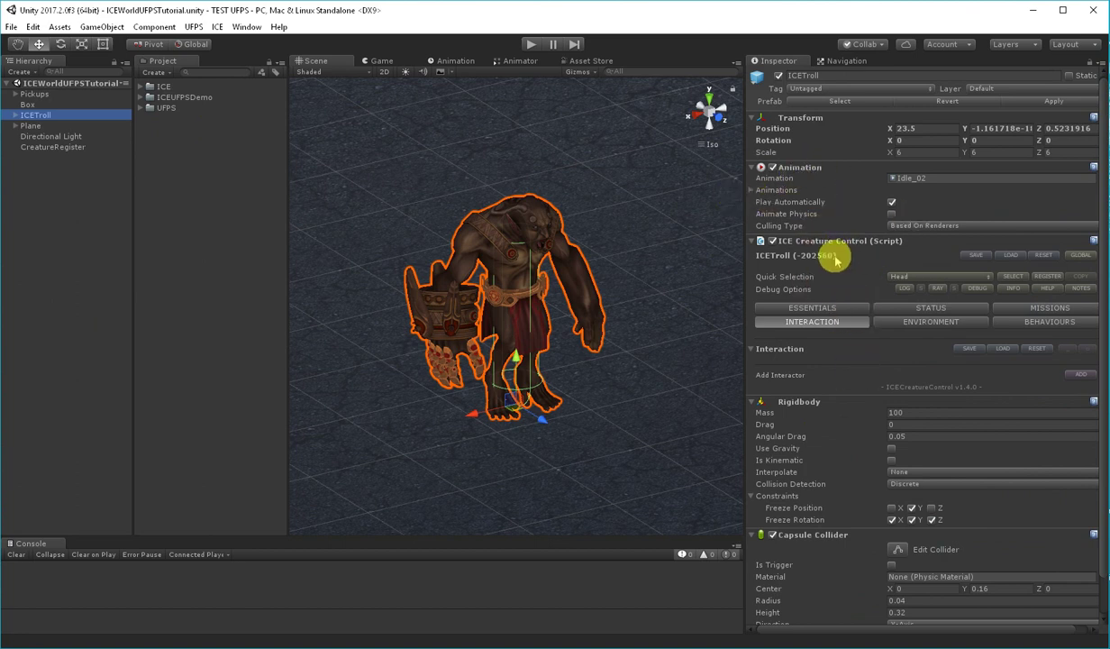
scroll(824, 289, "down", 2)
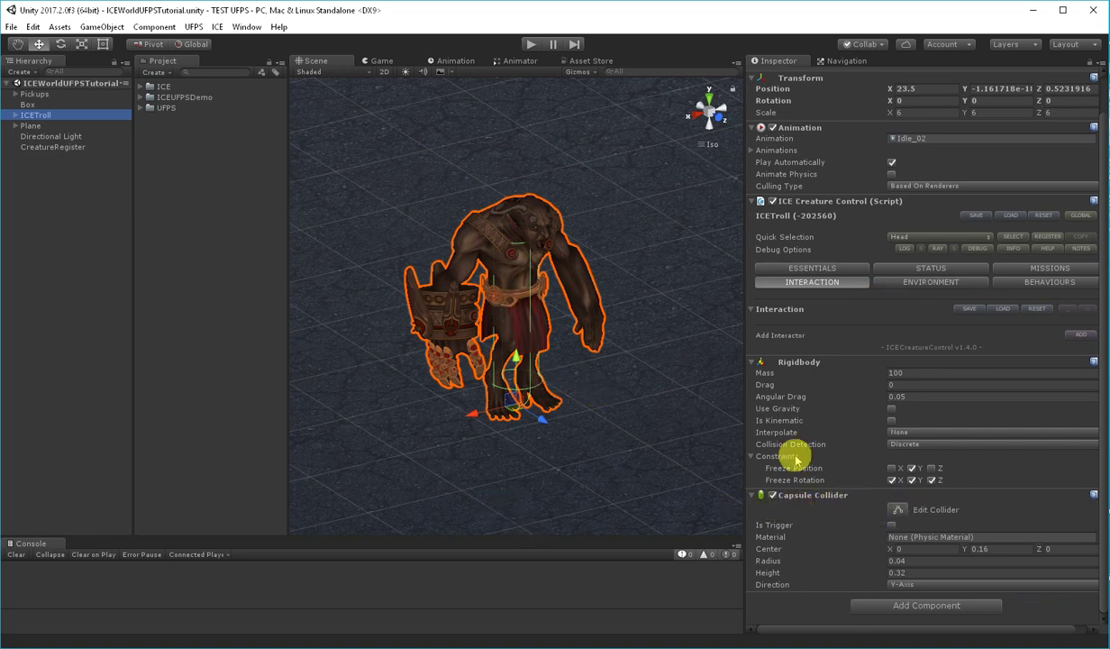
left_click(816, 272)
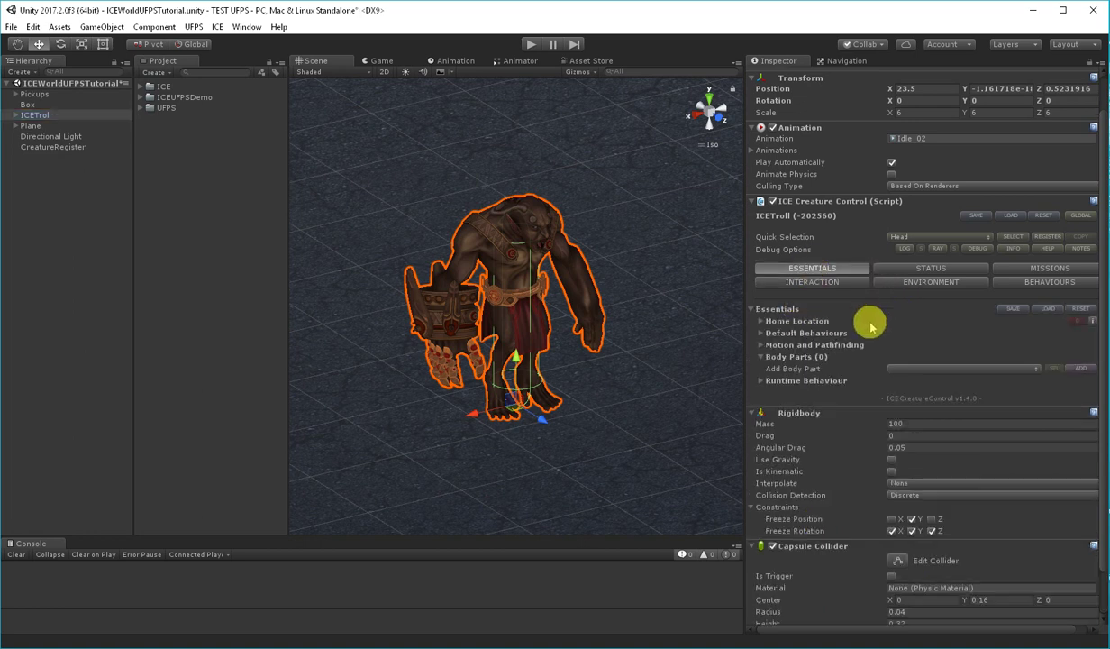
left_click(761, 323)
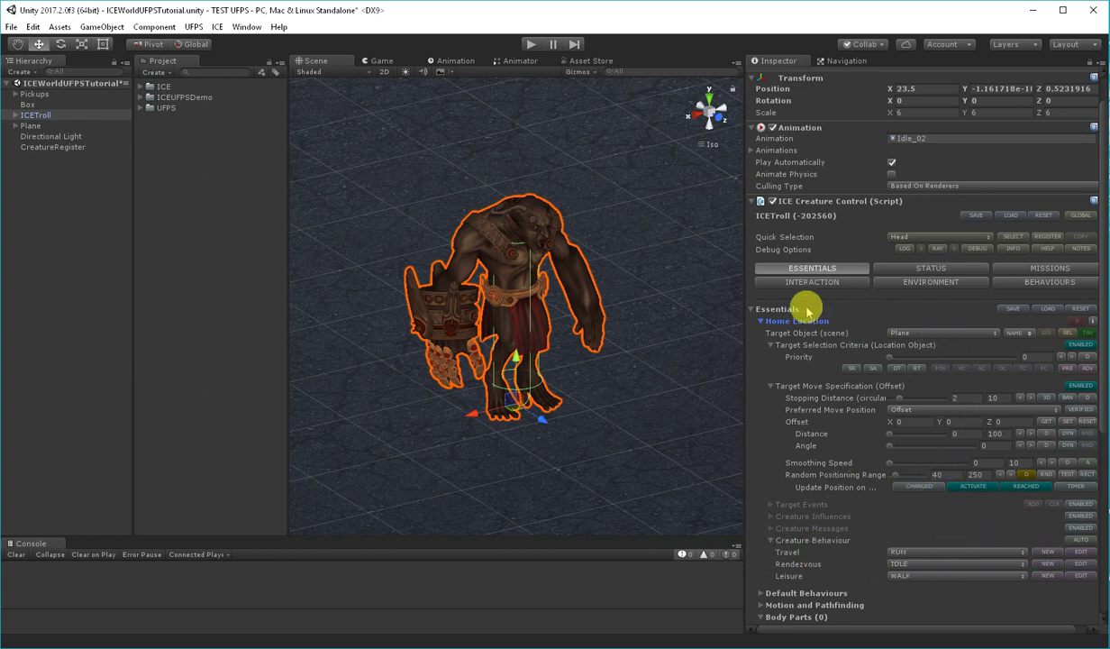
left_click(763, 322)
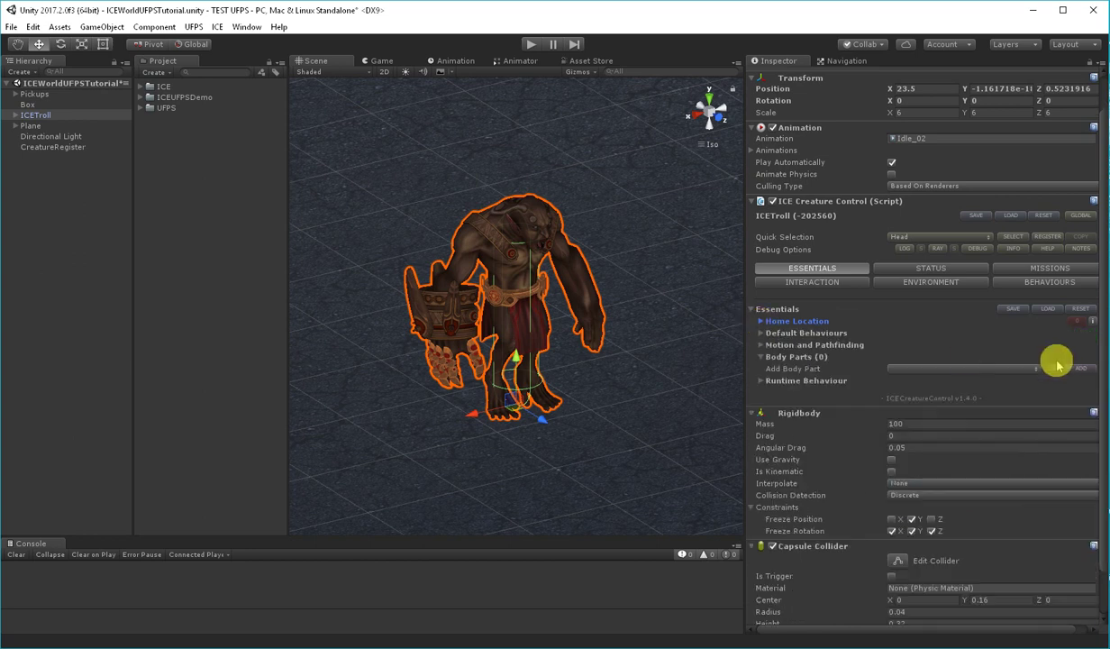
- Place the HeroHDWeapons player prefab from the UFPS Players folder in the scene beside the troll
left_click(56, 223)
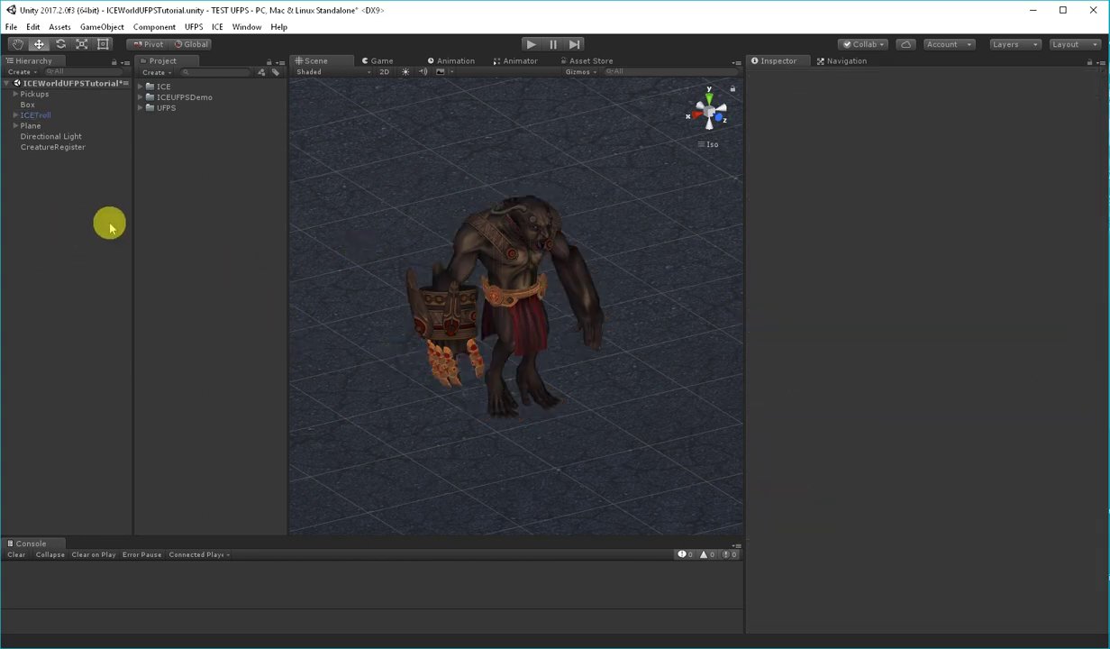
left_click(140, 109)
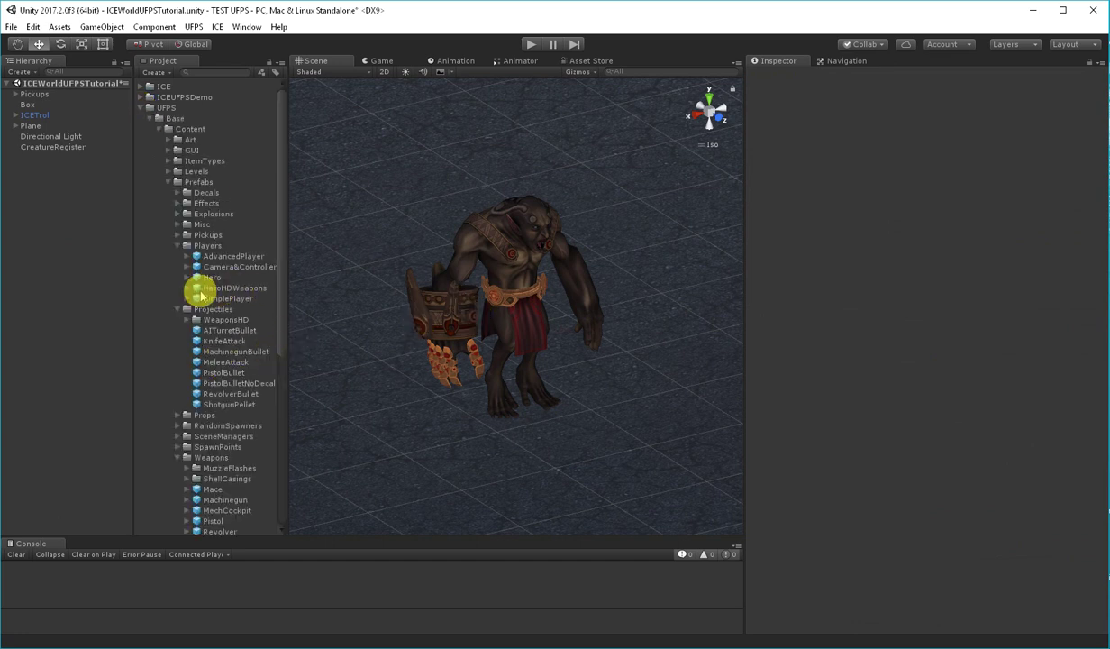
left_click_drag(211, 288, 639, 295)
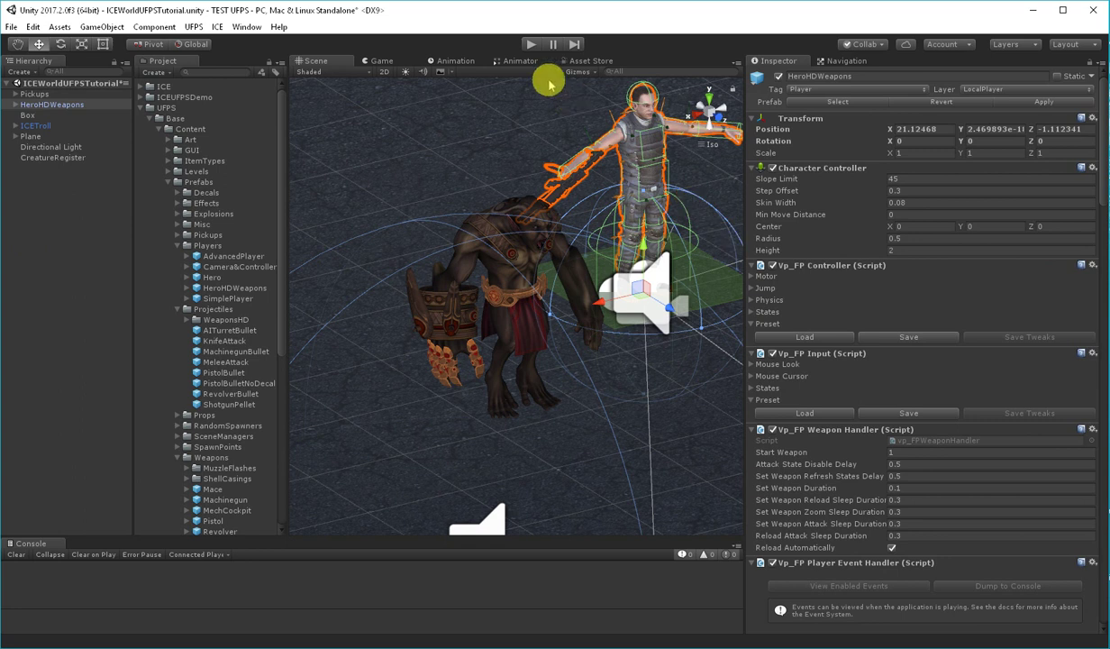
- Play-test the scene by firing the pistol at the troll several times, and end play mode
left_click(530, 44)
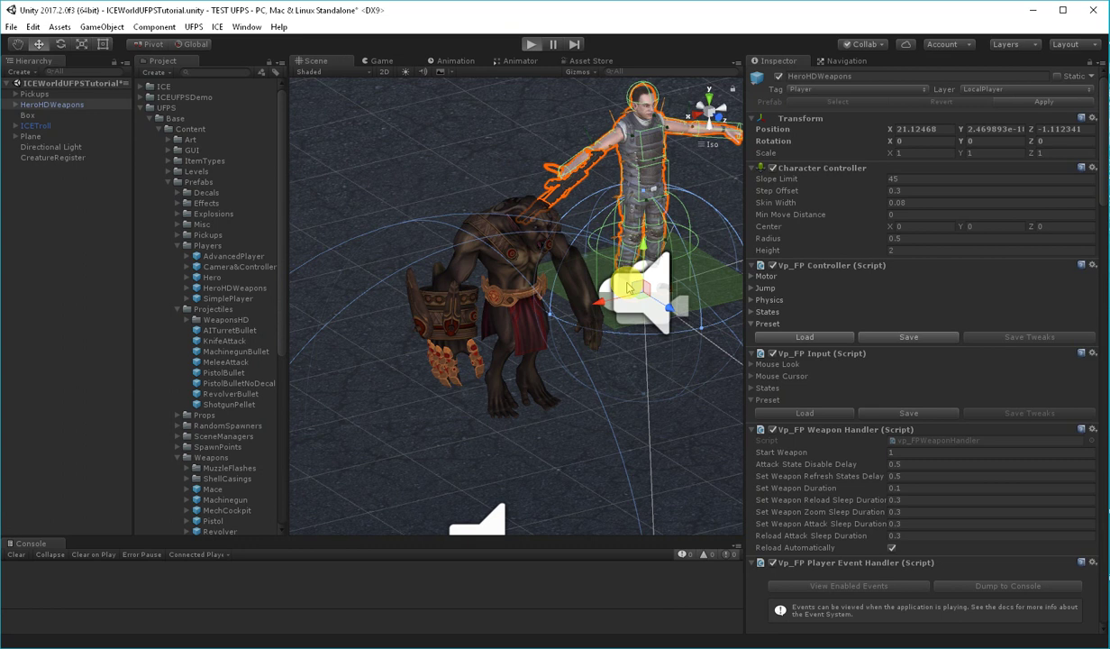
key("ctrl+2")
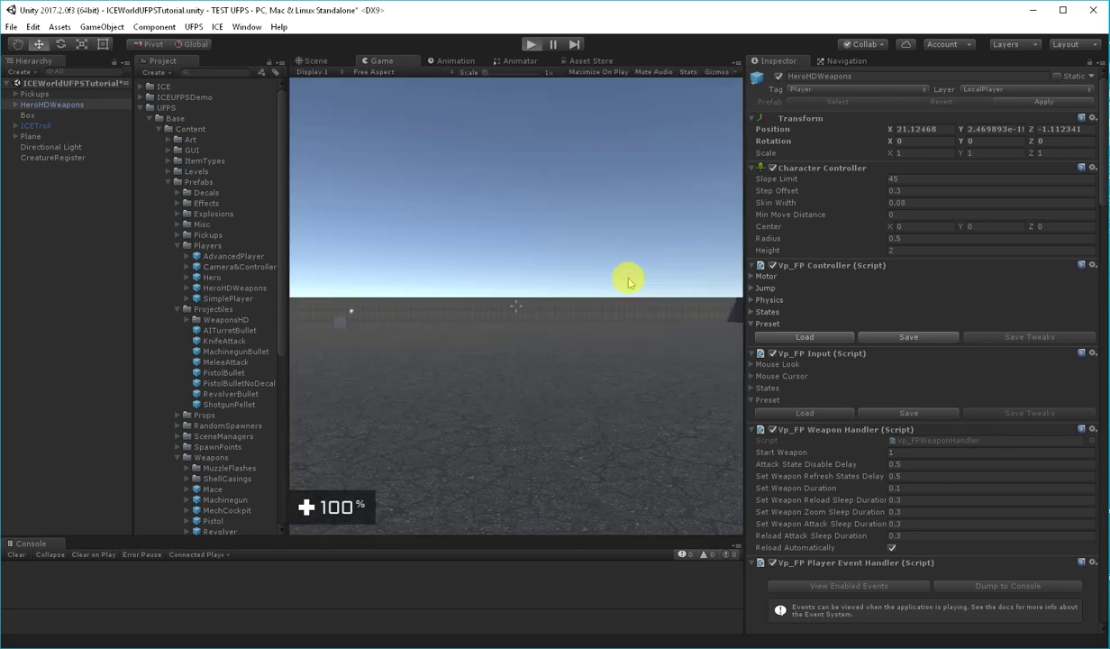
left_click(516, 306)
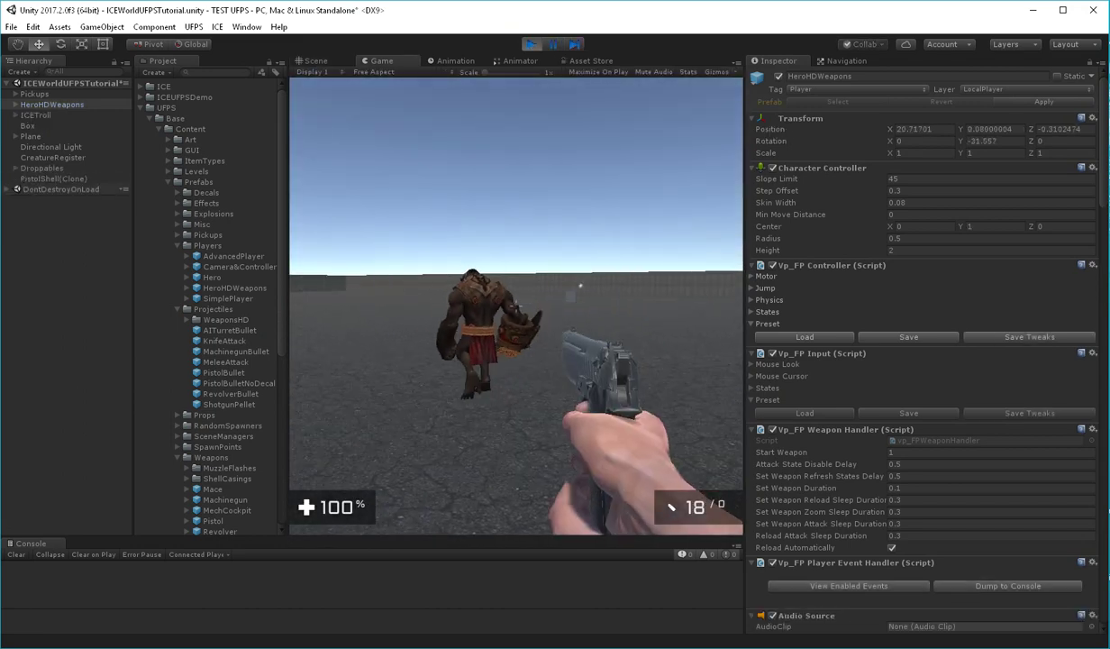
left_click(517, 307)
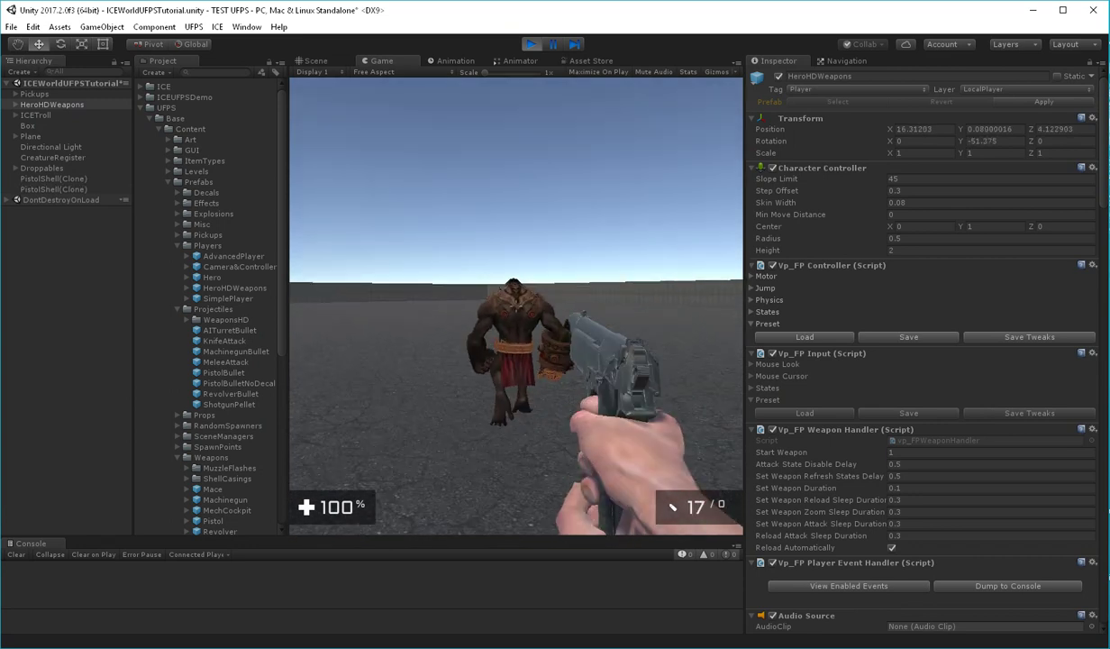
left_click(516, 306)
left_click(515, 306)
left_click(515, 306)
left_click(515, 306)
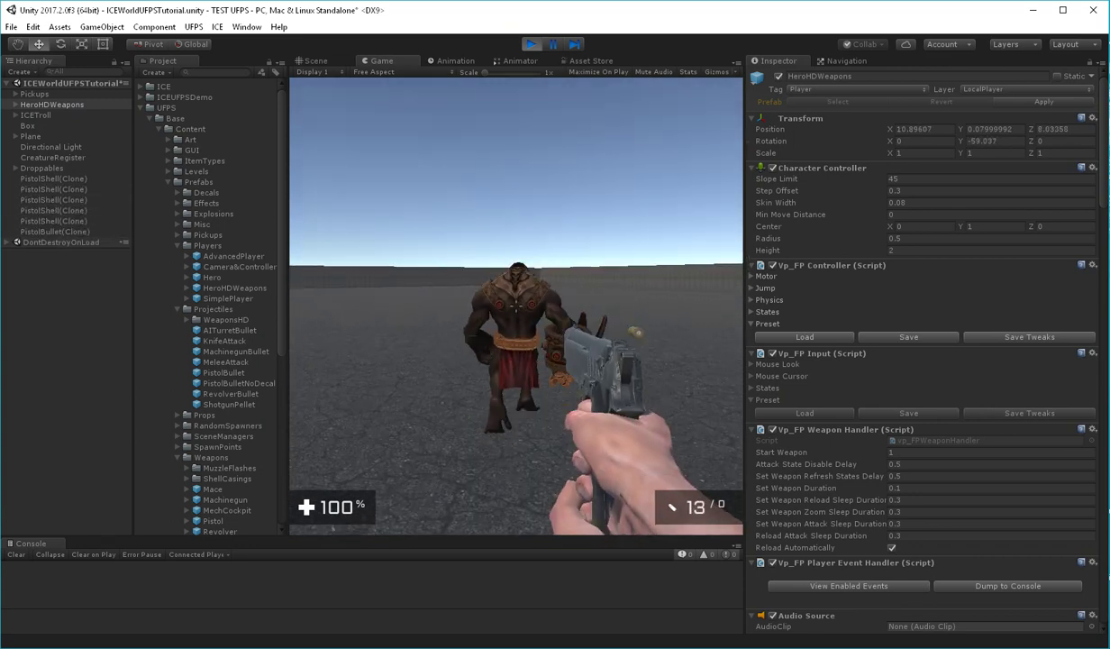
left_click(515, 307)
left_click(516, 306)
left_click(570, 275)
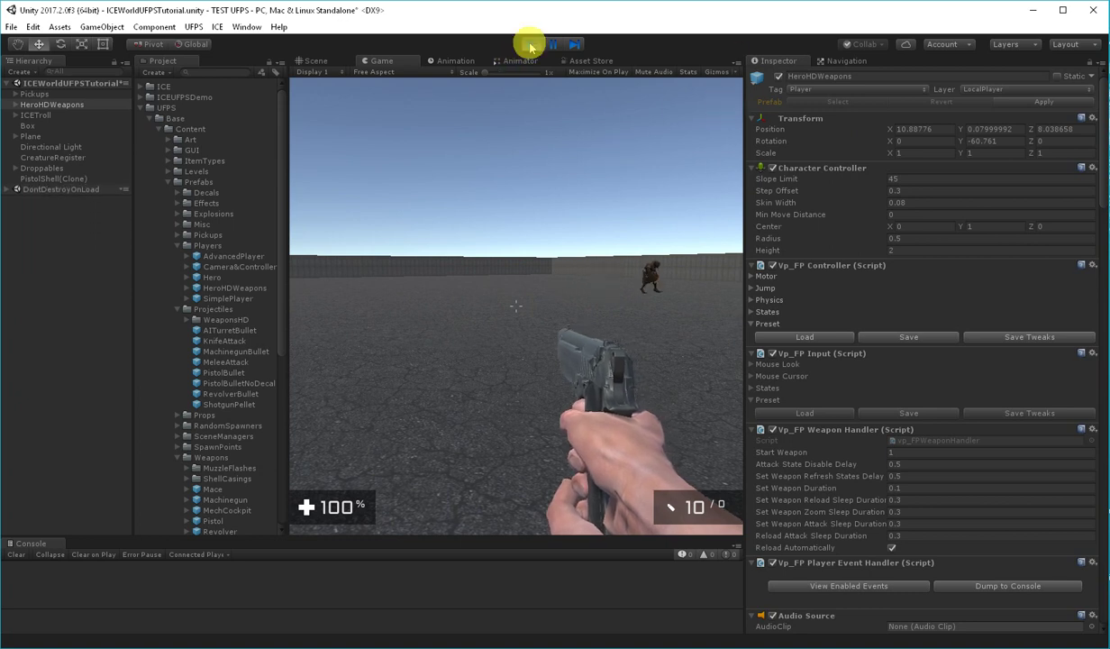
left_click(531, 45)
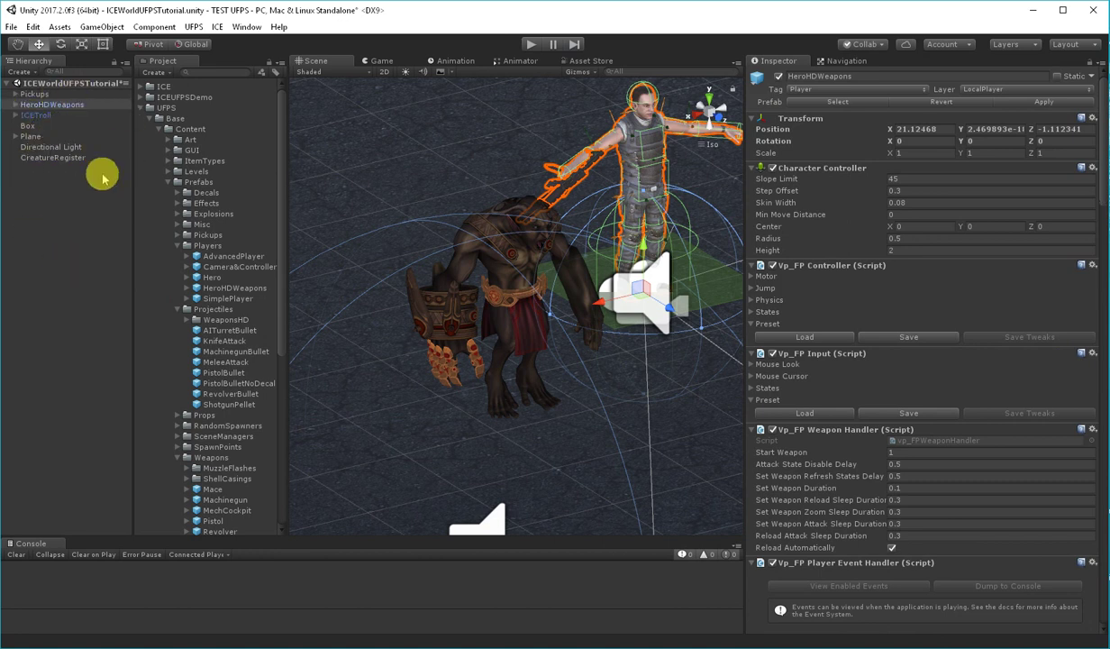
- Set the PistolBullet prefab's Damage Mode to Unity Message and its Damage Method Name to ApplyDamage
left_click(219, 373)
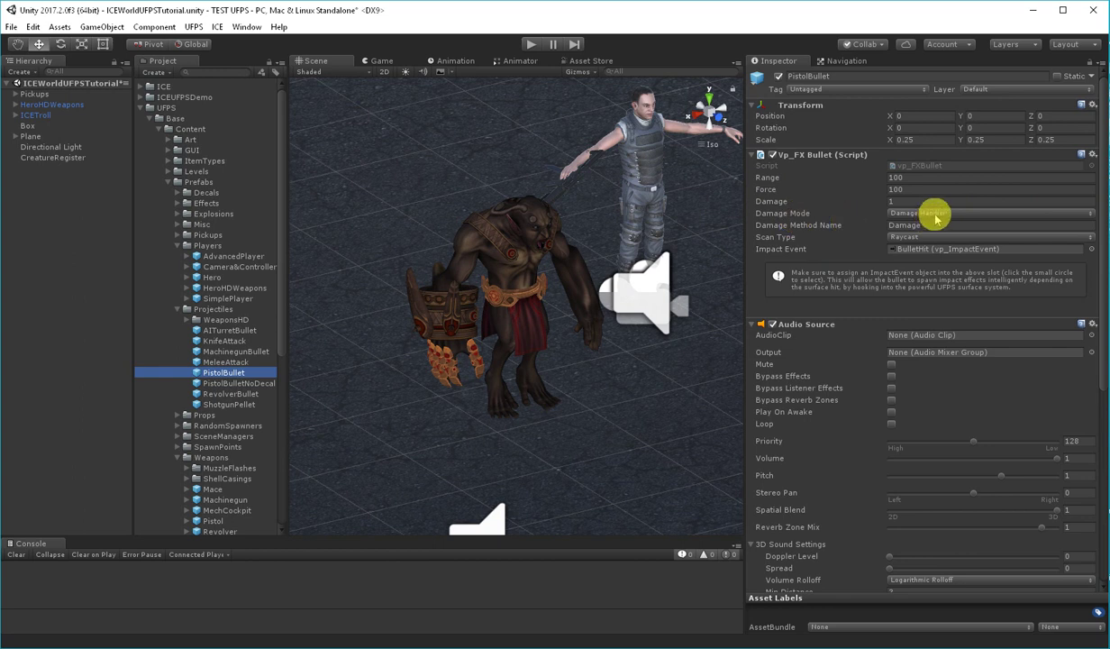
left_click(936, 214)
left_click(923, 256)
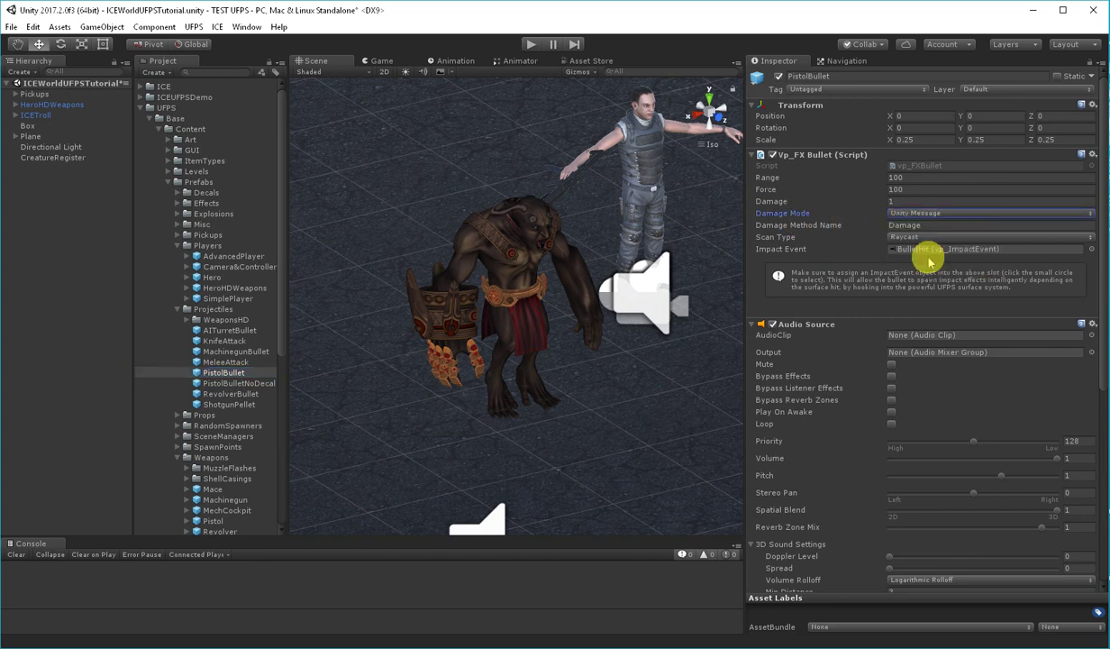
left_click(928, 226)
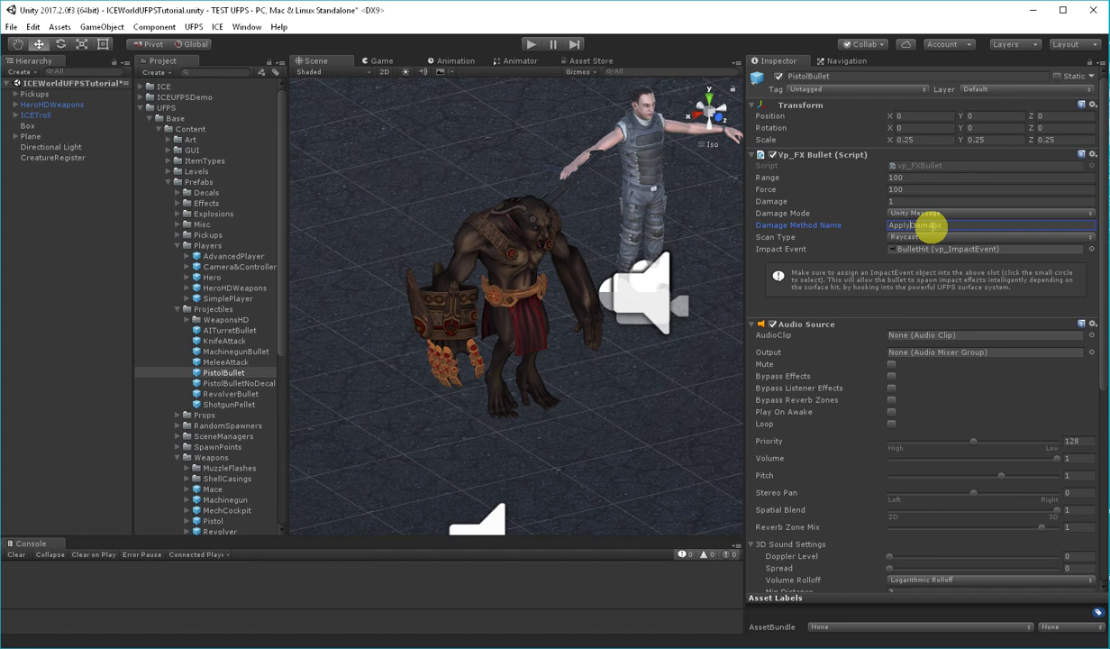
left_click(916, 201)
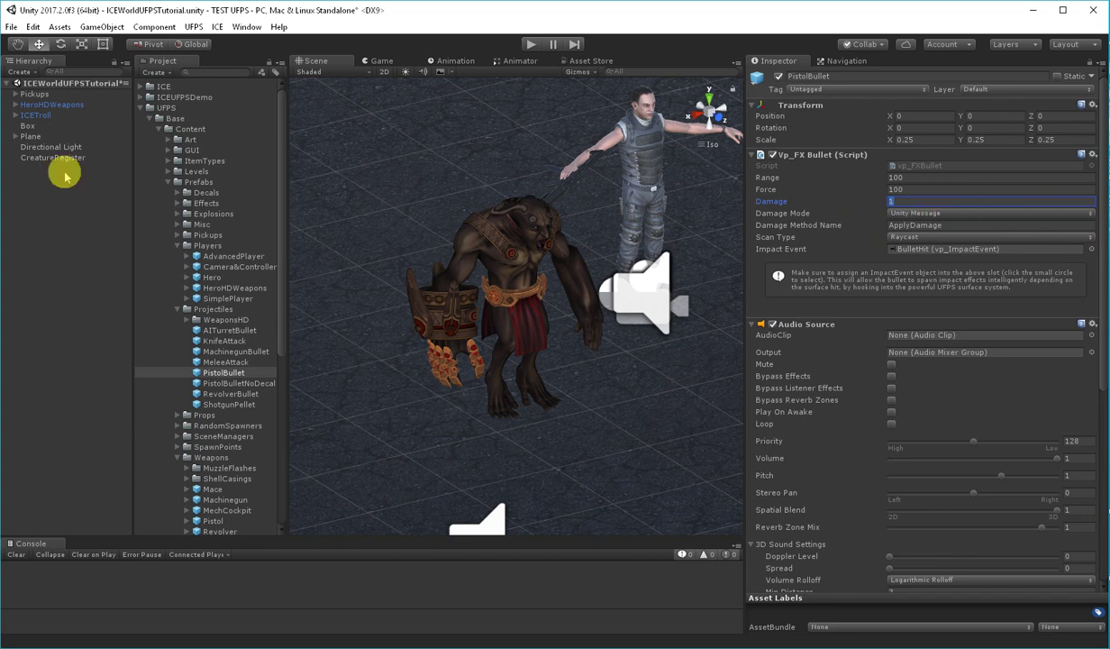
- Check the durability and health values in the ICETroll's Creature Control status settings
left_click(38, 115)
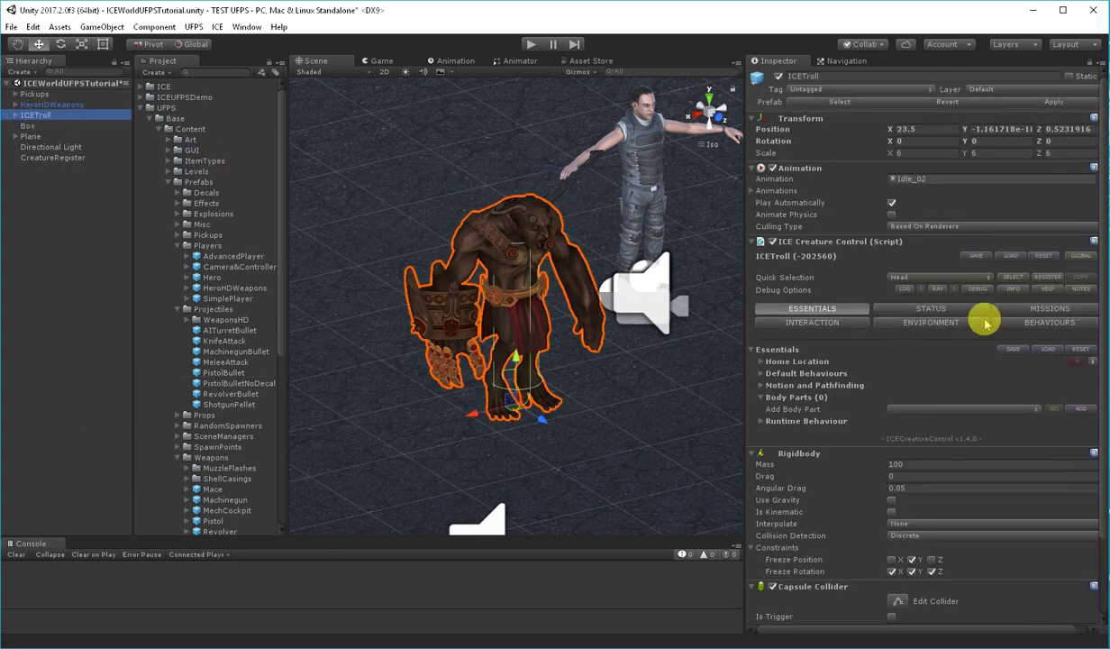
left_click(937, 306)
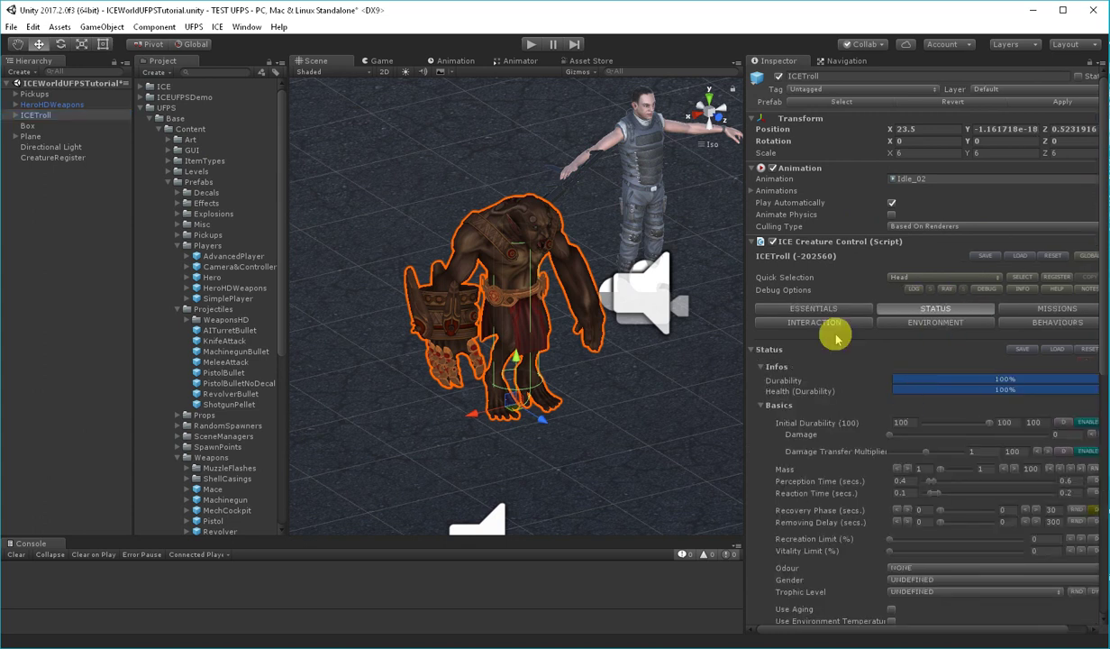
scroll(833, 334, "down", 3)
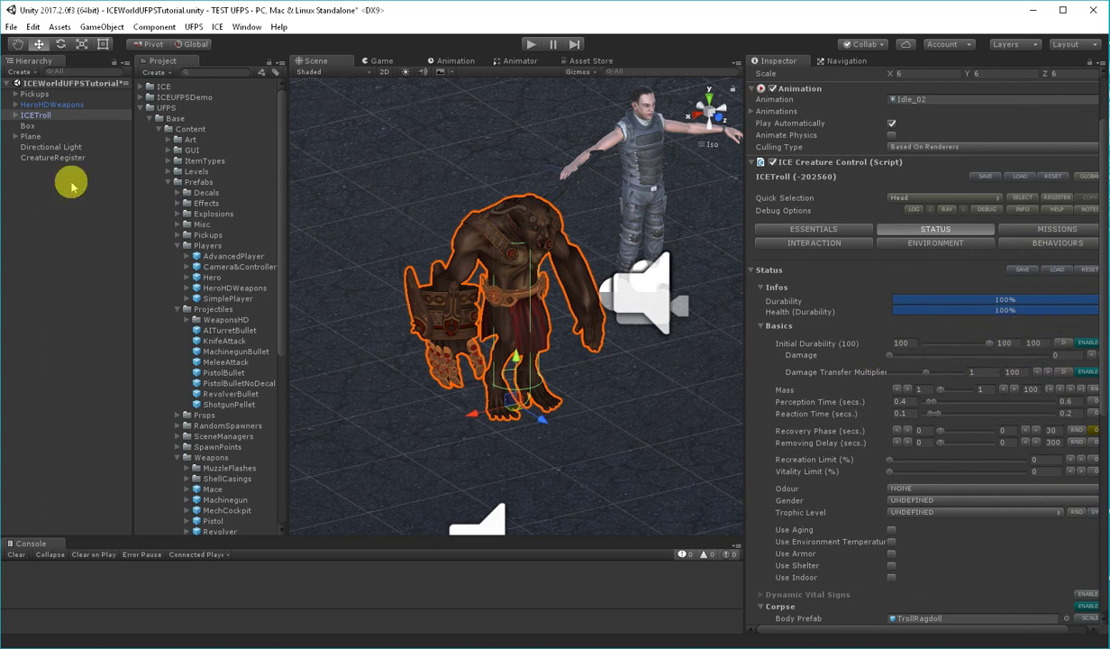
- Set the PistolBullet prefab's Damage to 25
left_click(219, 374)
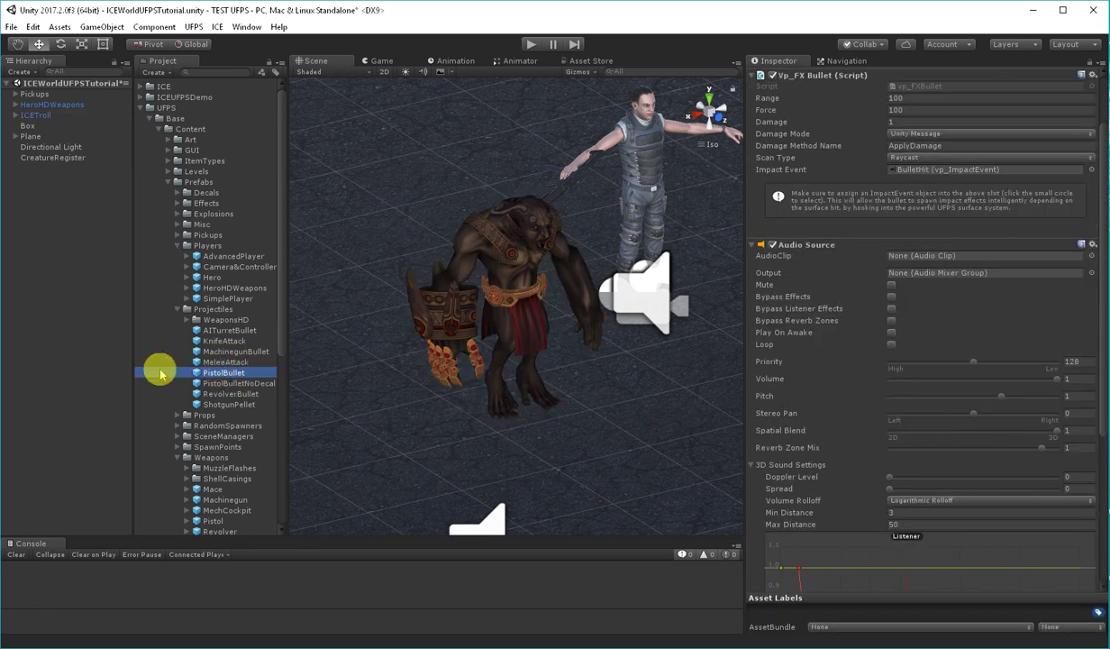
scroll(885, 175, "up", 3)
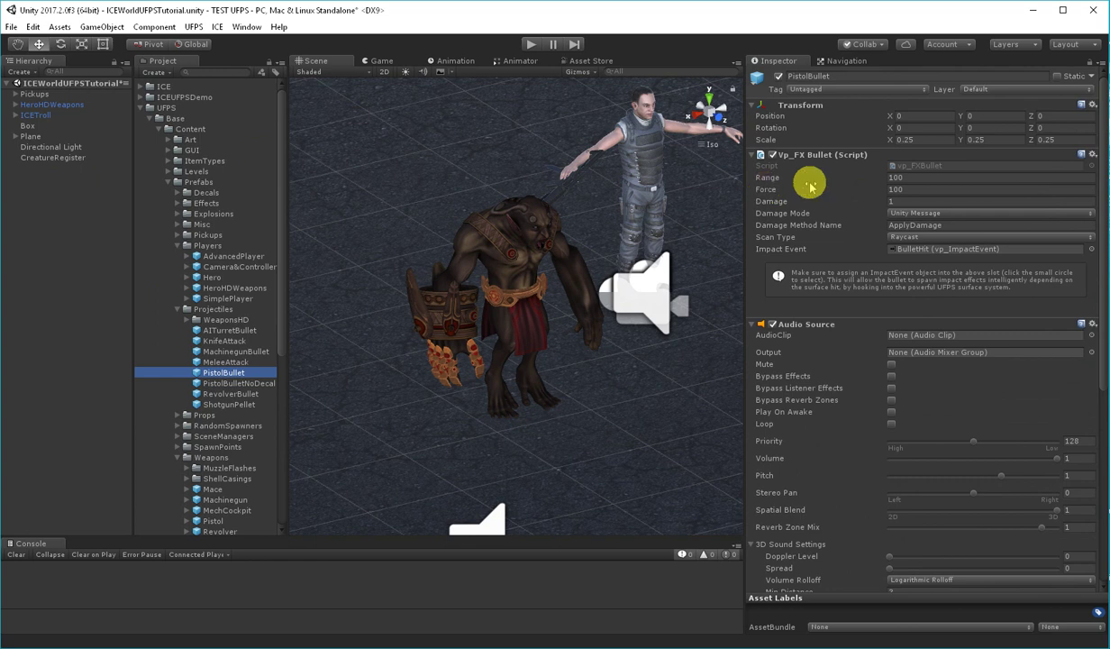
left_click(908, 200)
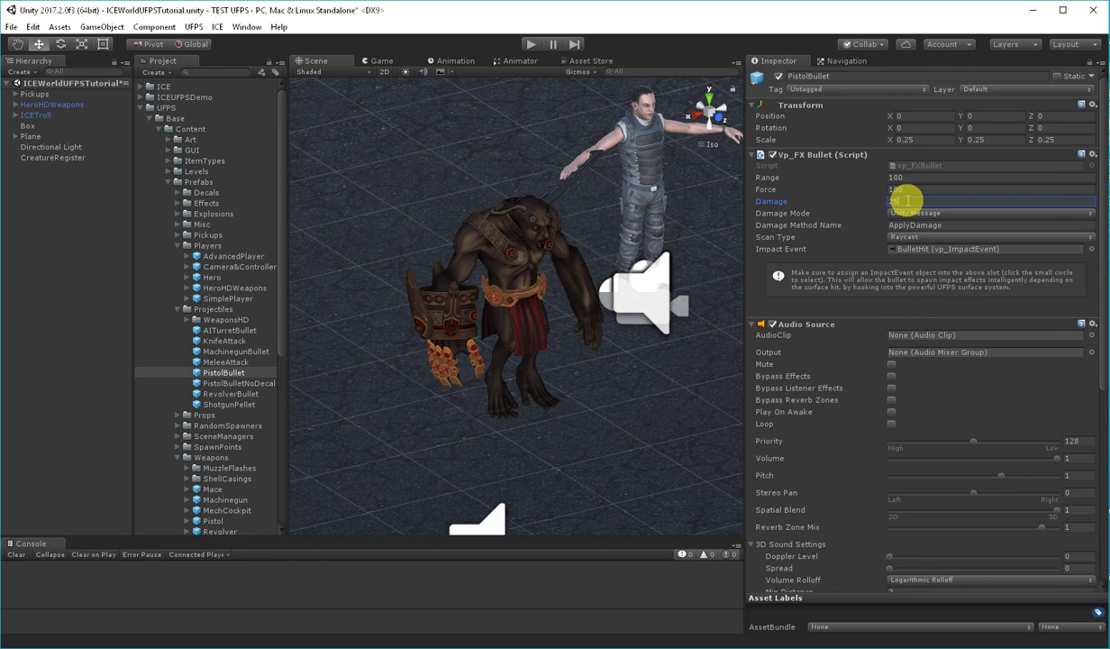
left_click(904, 189)
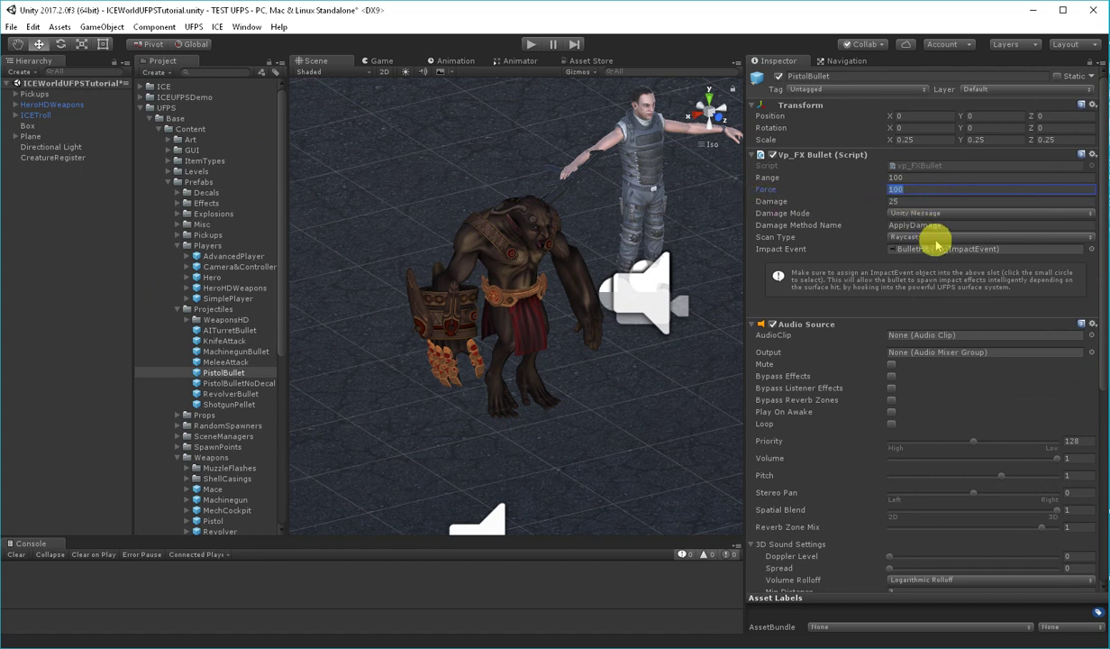
left_click(919, 200)
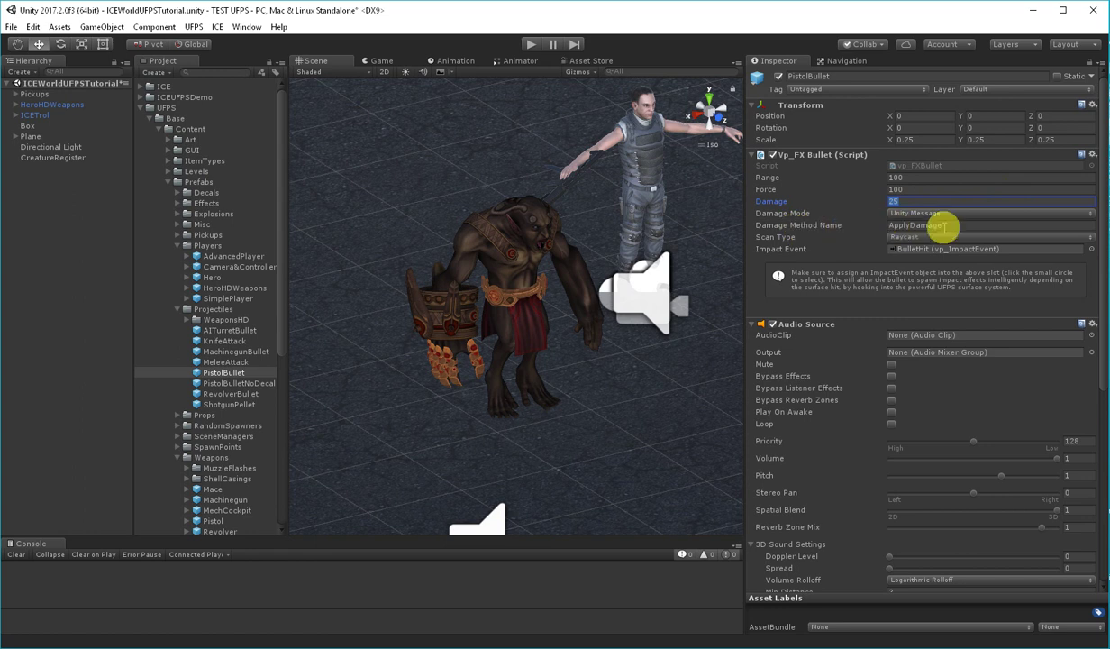
- Play-test the adjusted pistol bullet by shooting the troll repeatedly at close range, and end play mode
left_click(531, 45)
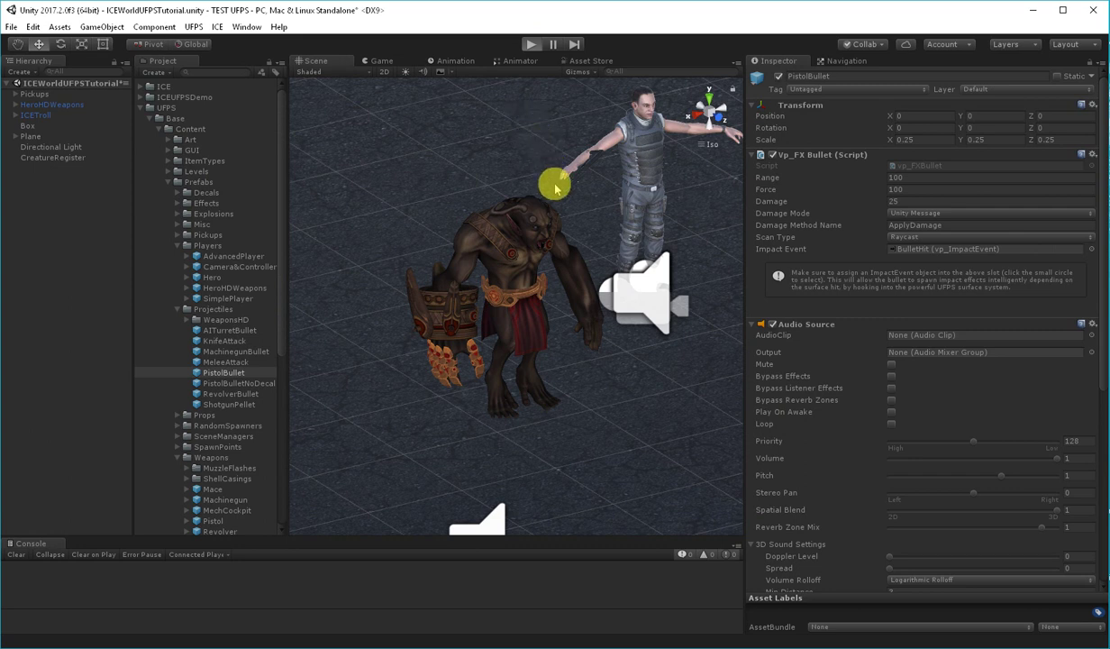
key("ctrl+p")
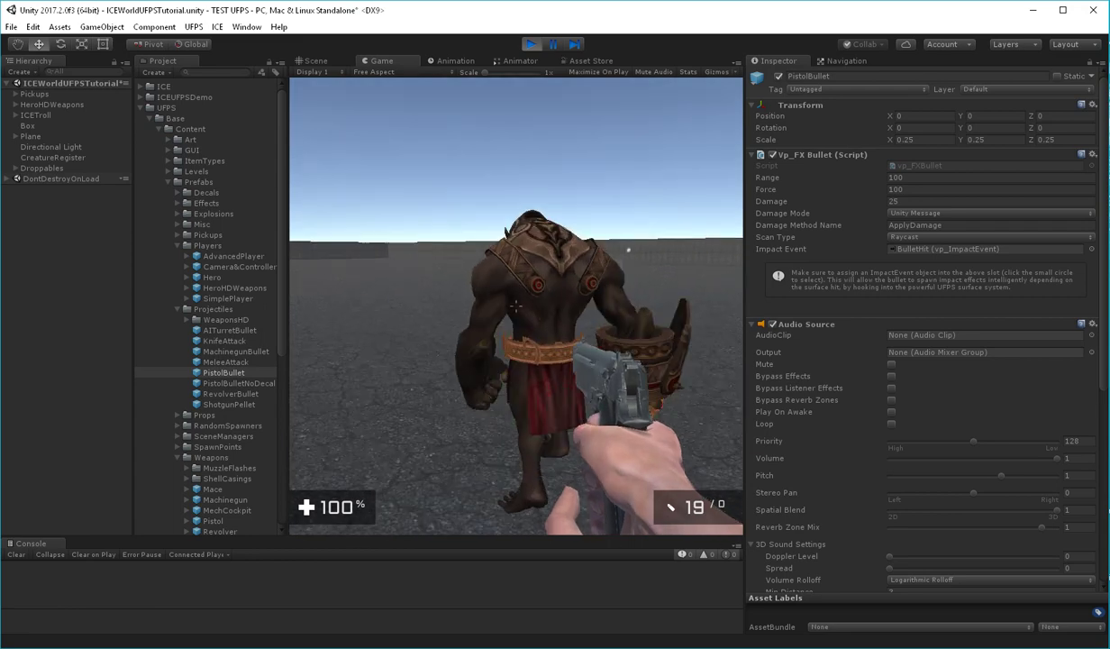
left_click(516, 305)
left_click(517, 305)
left_click(516, 305)
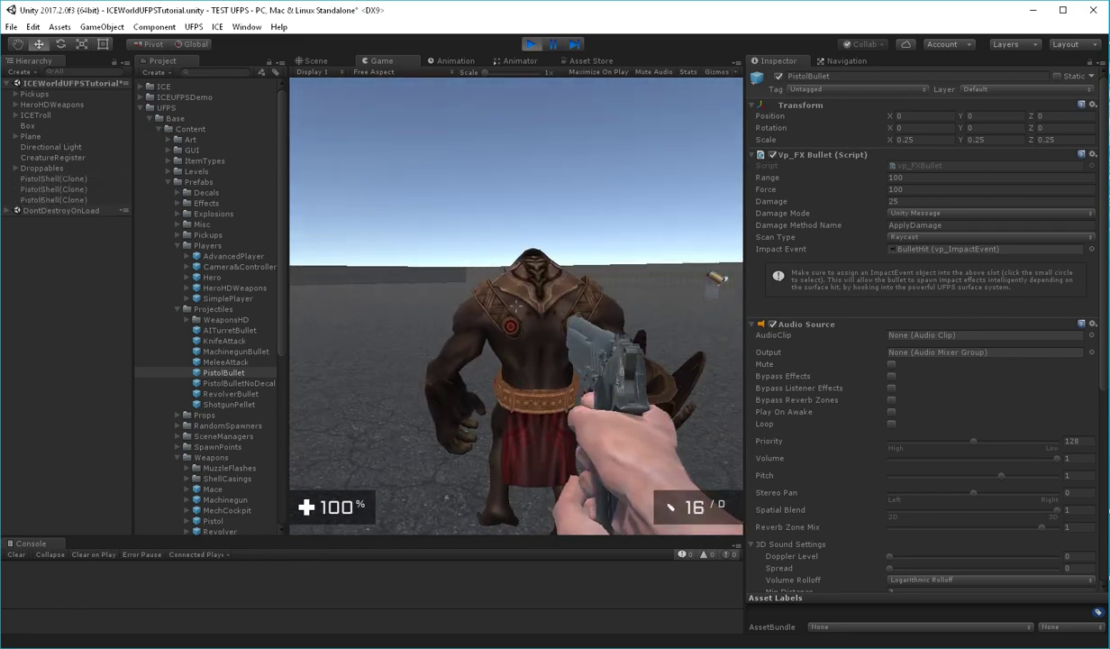
left_click(517, 306)
left_click(516, 305)
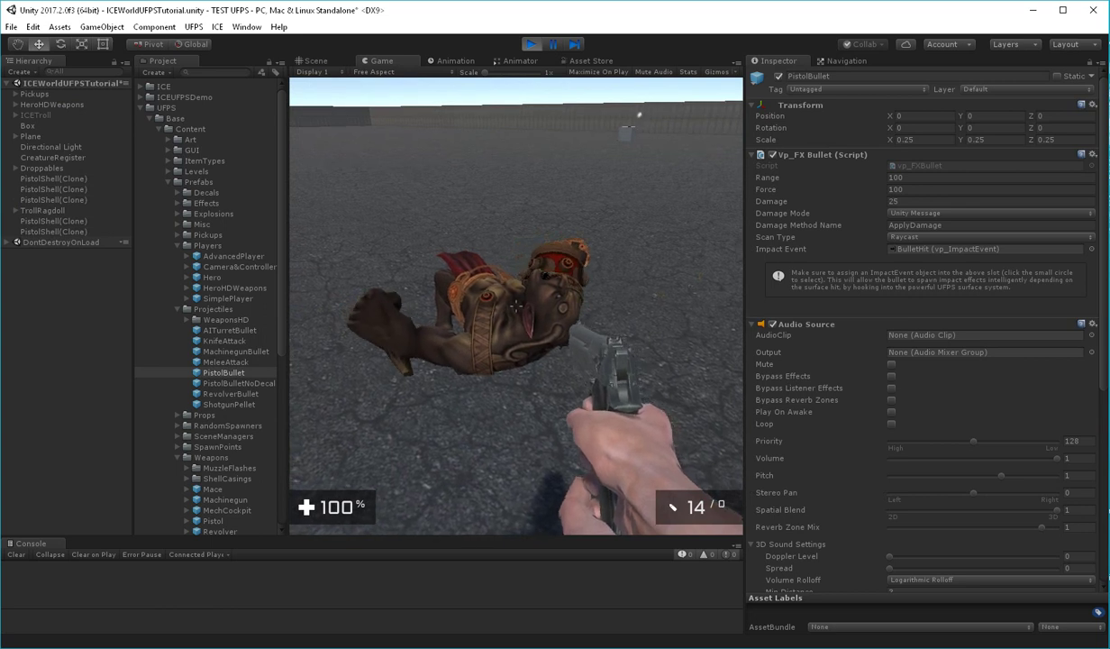
key("Escape")
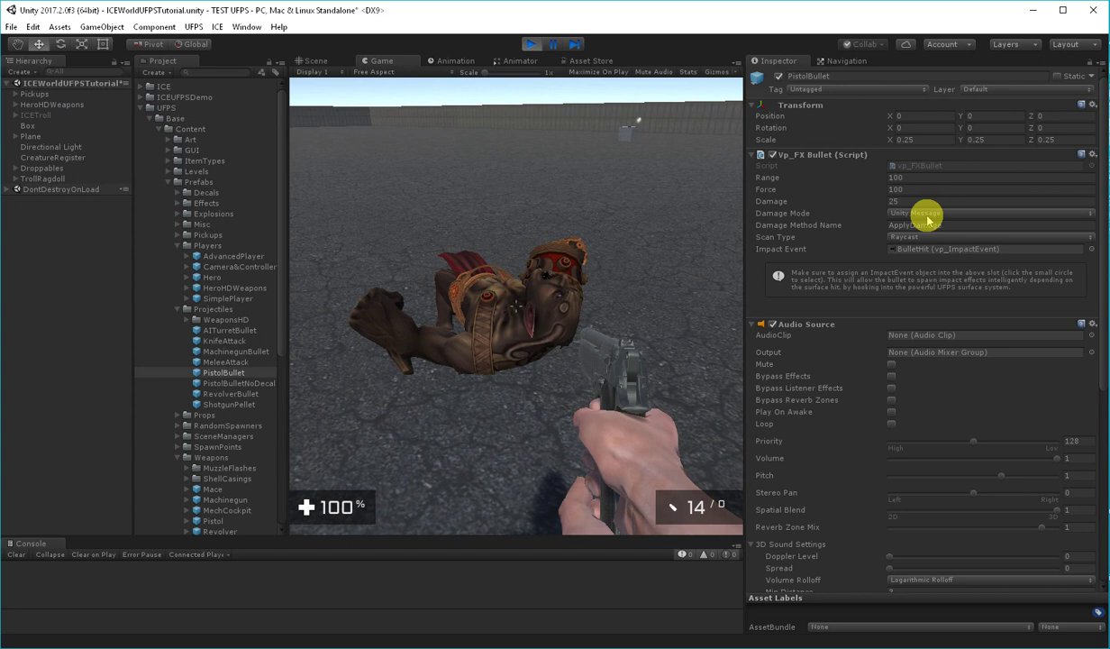
left_click(531, 44)
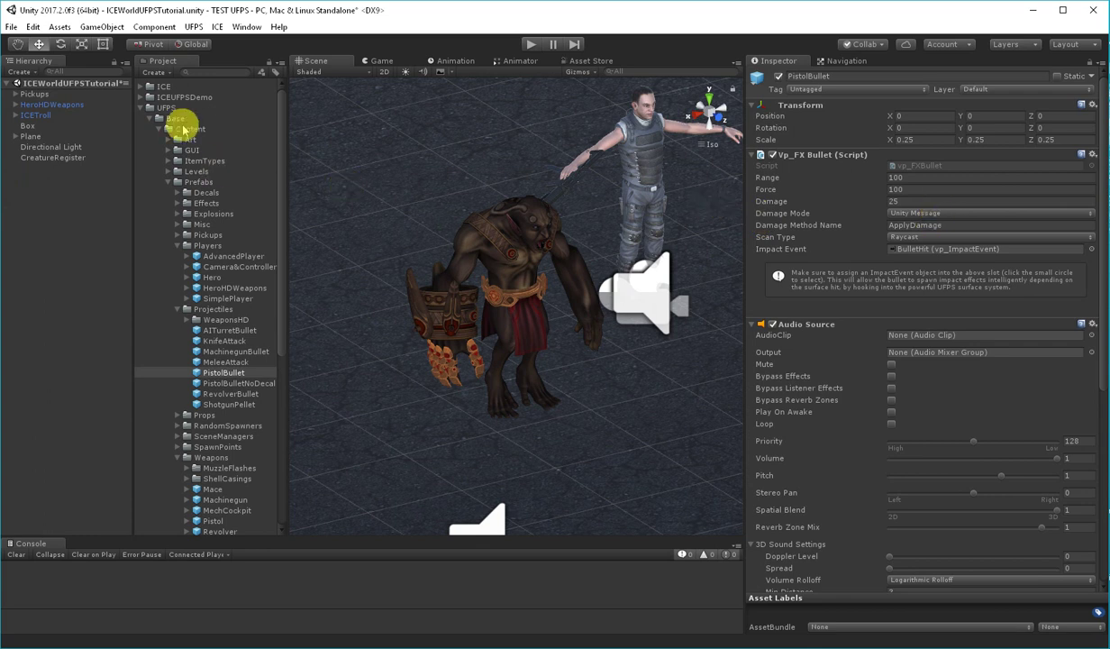
- Change the PistolBullet prefab's Damage Mode to Damage Handler
left_click(926, 213)
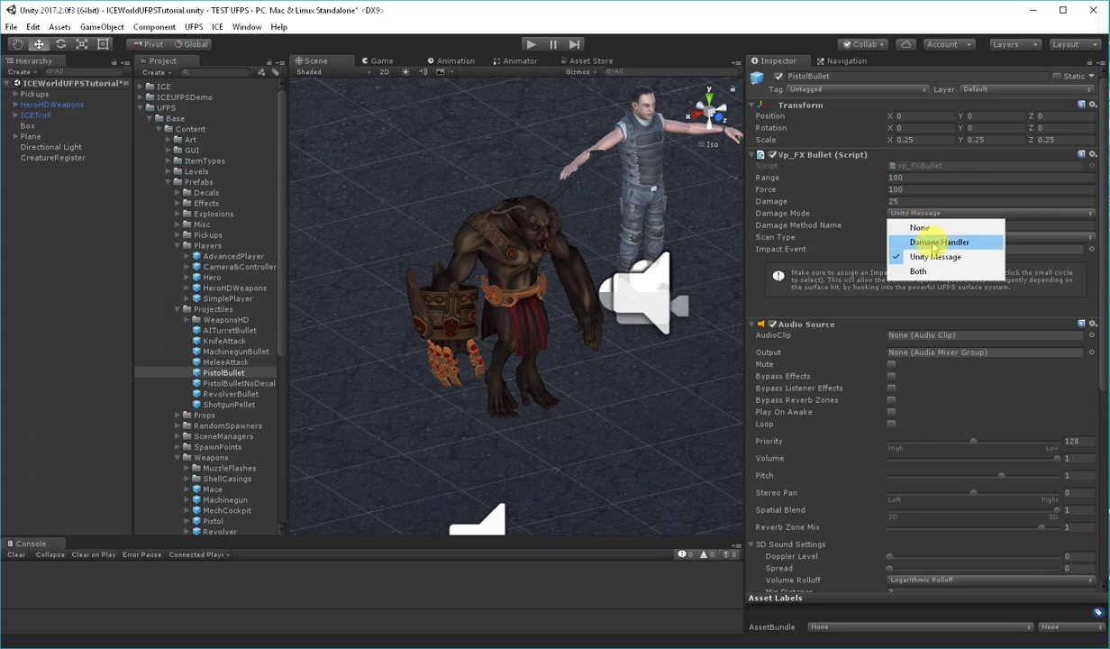
left_click(937, 241)
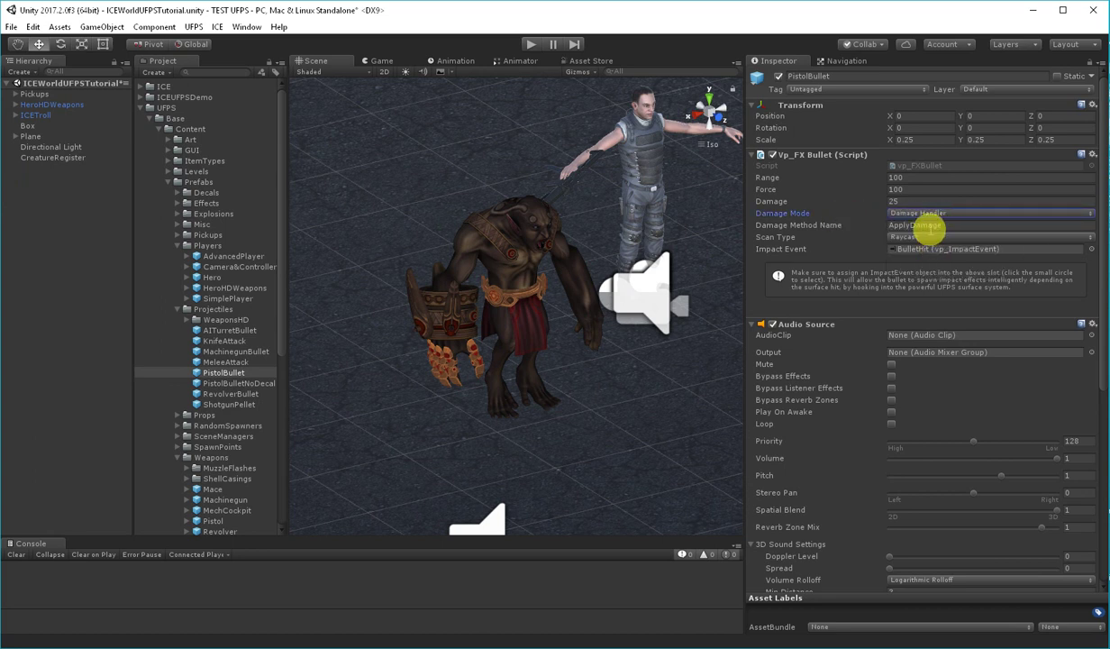
- Set the PistolBullet prefab's Damage Method Name to Damage and enter 25 as its Damage value
left_click_drag(916, 227, 879, 229)
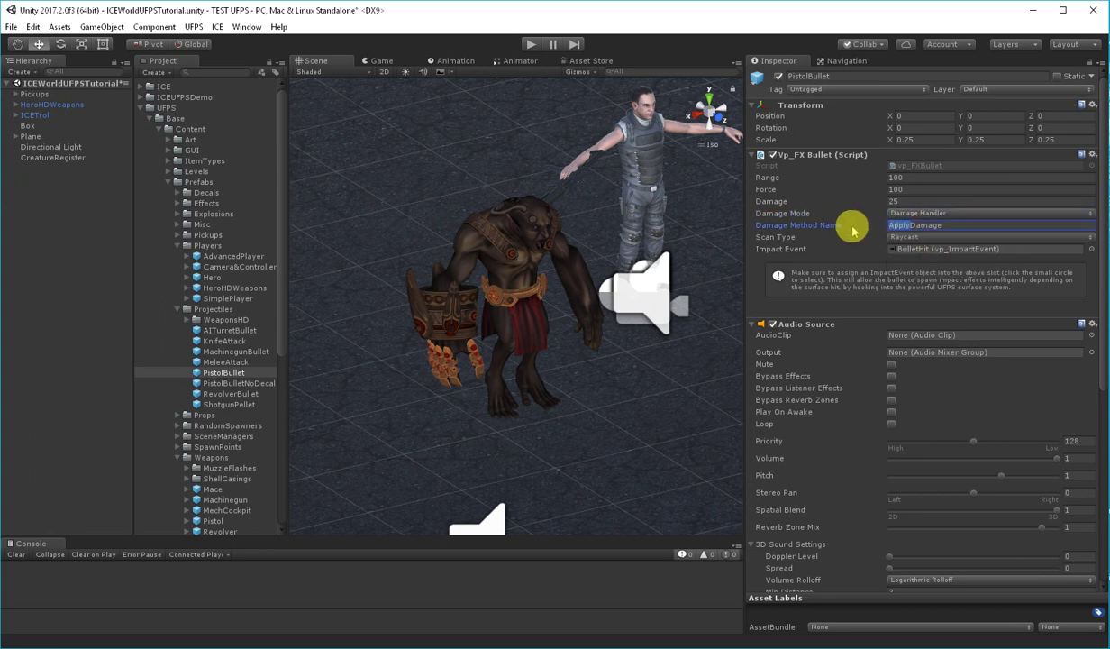
left_click(921, 201)
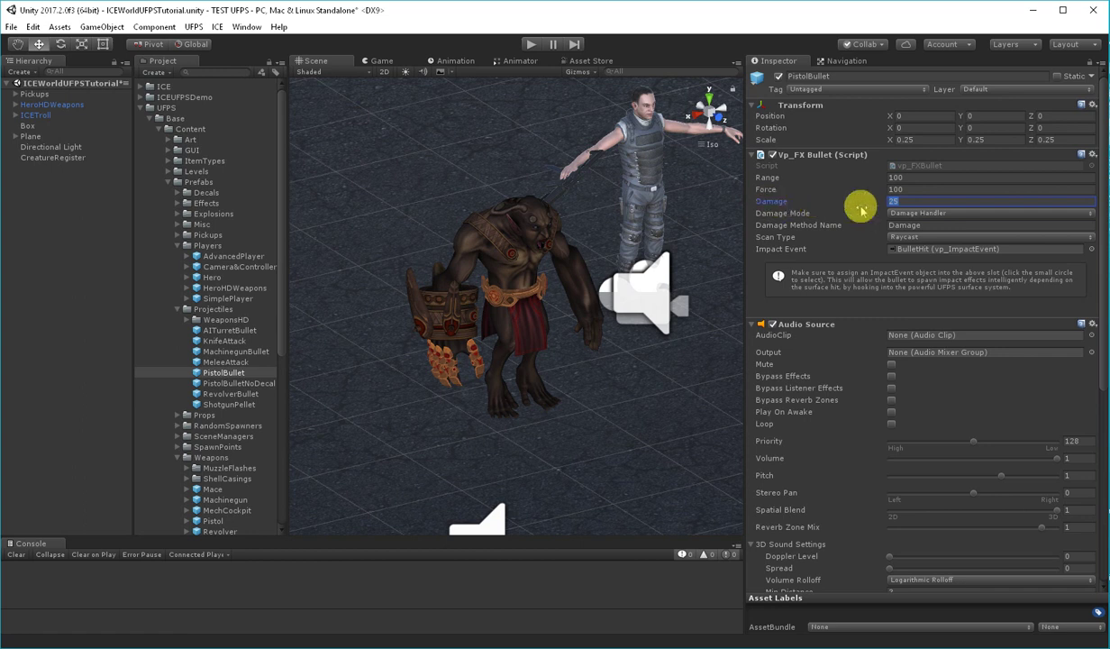
type("25")
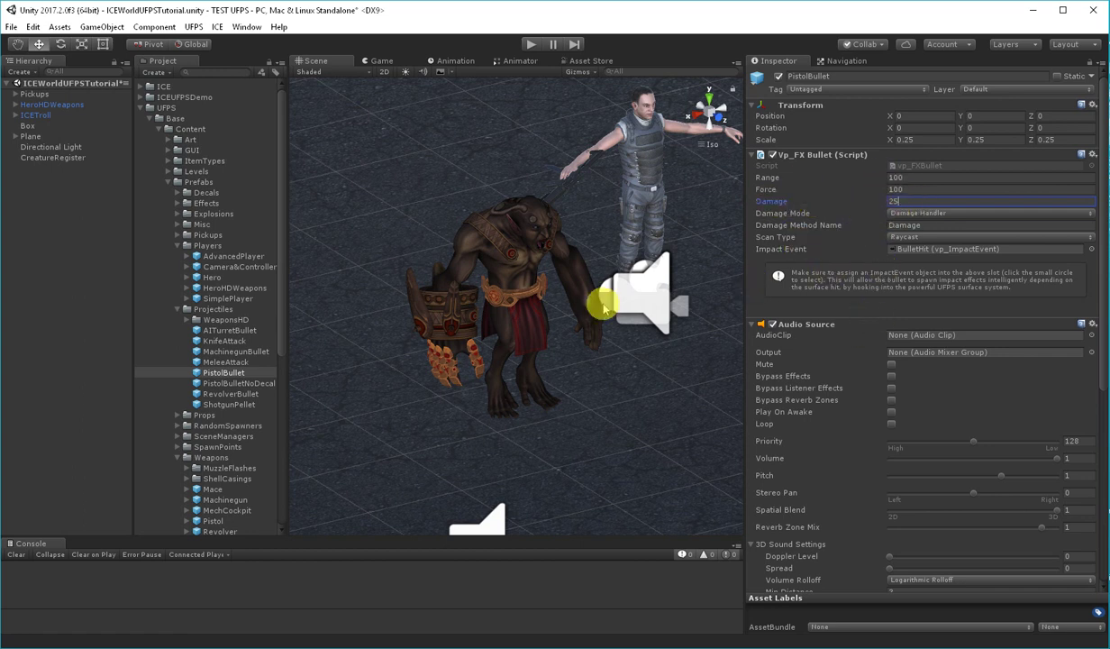
- Clear the Scripting Define Symbols in the project's Player settings
left_click(68, 210)
left_click(37, 115)
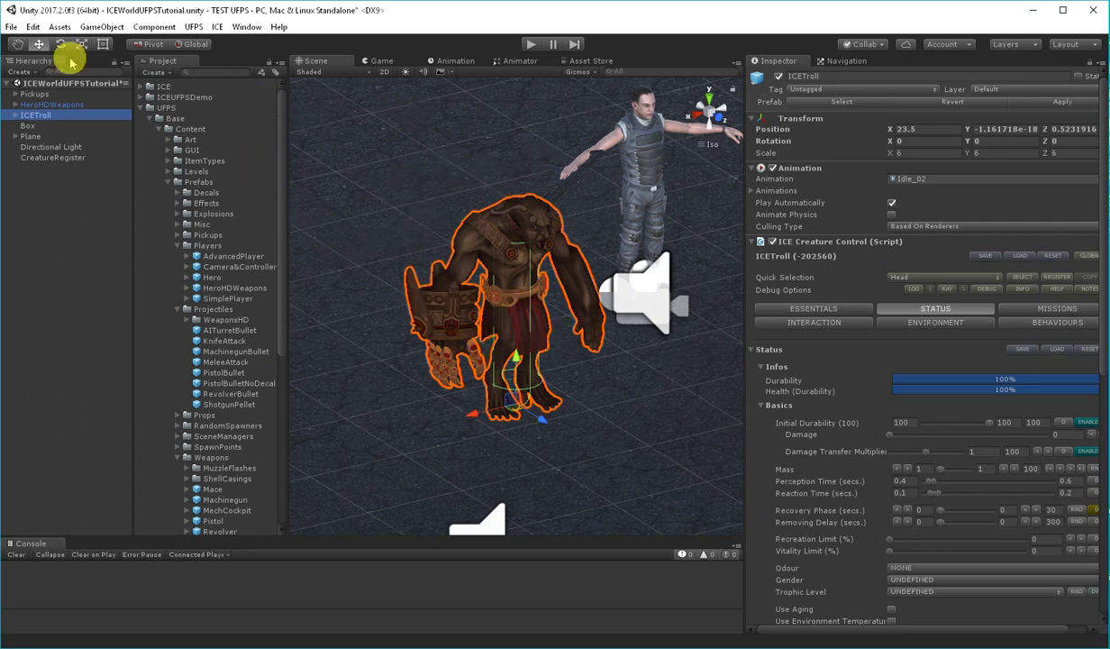
left_click(33, 27)
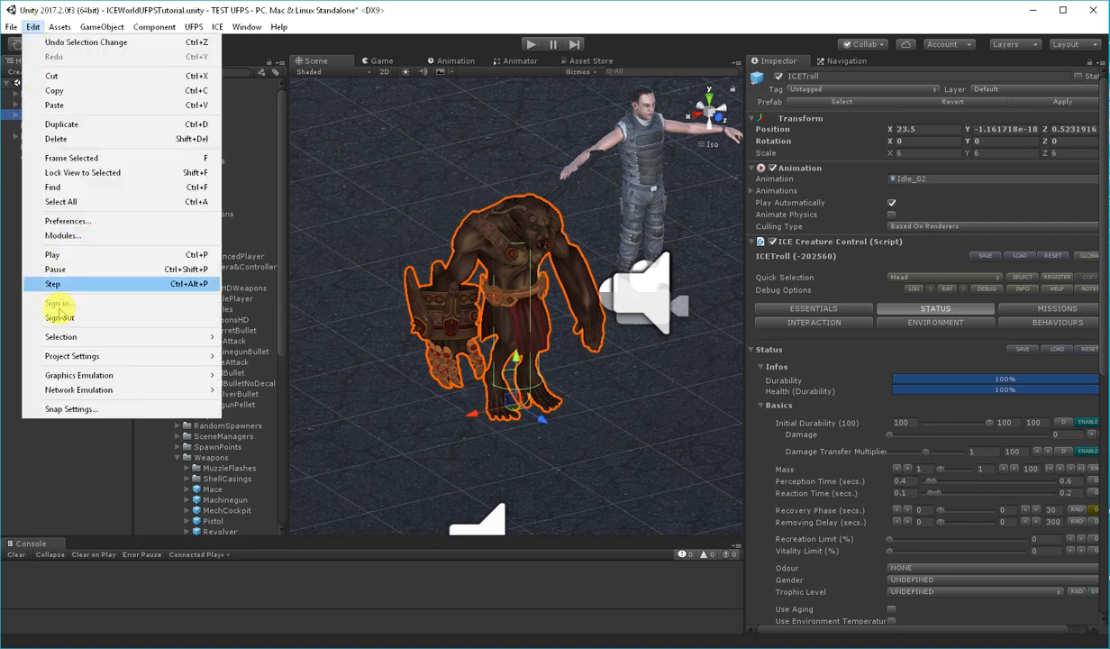
mouse_move(73, 358)
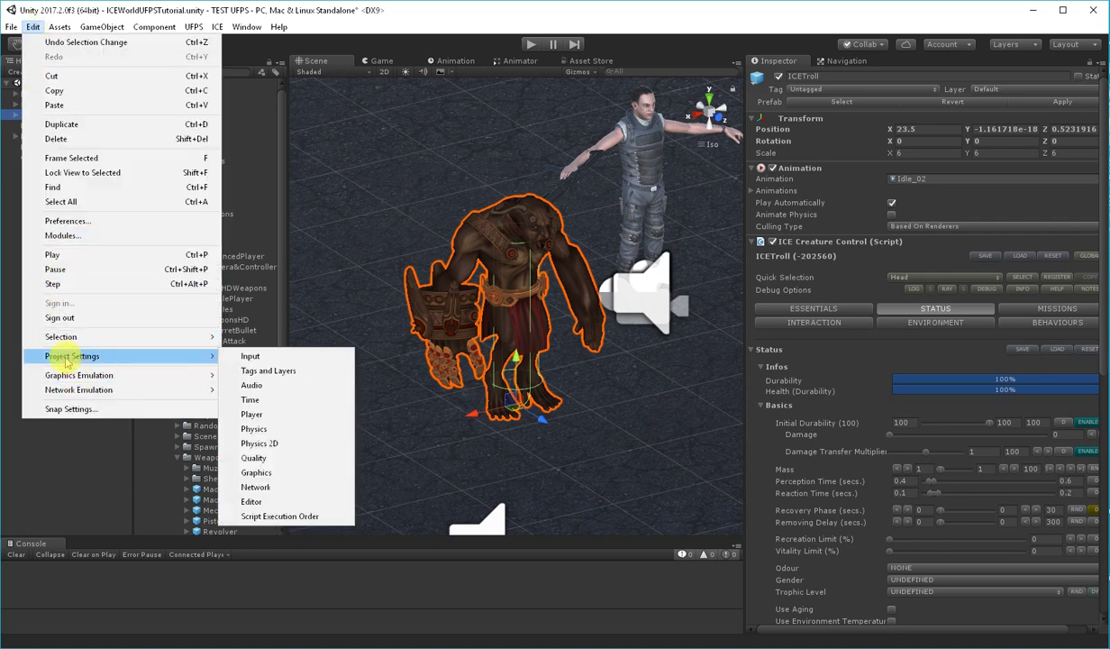
left_click(253, 415)
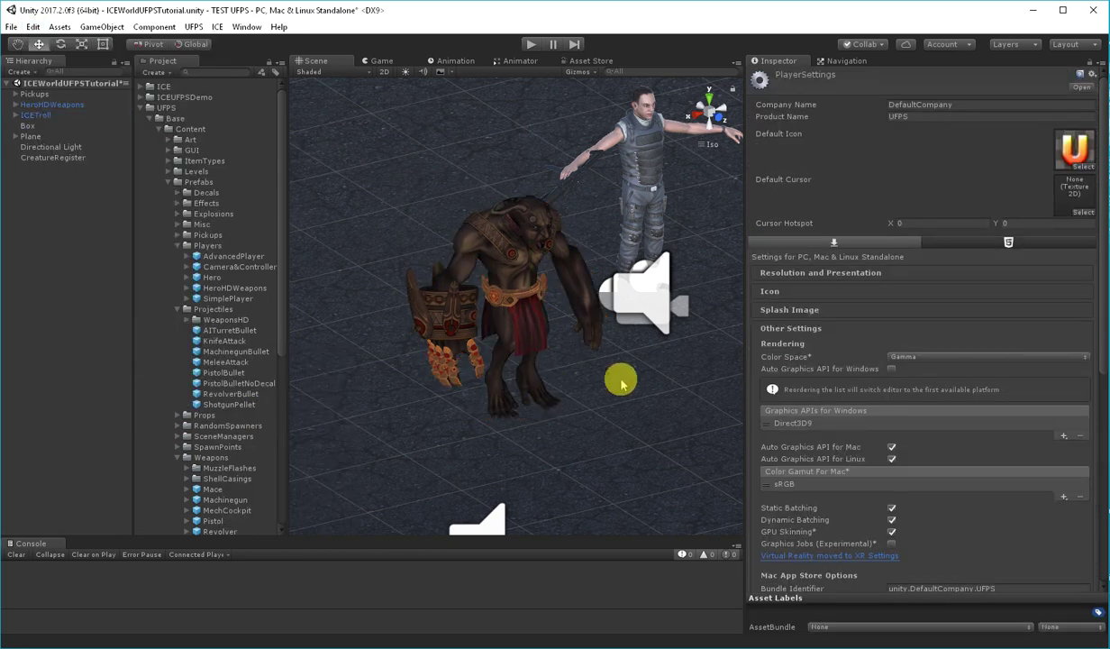
scroll(861, 378, "down", 4)
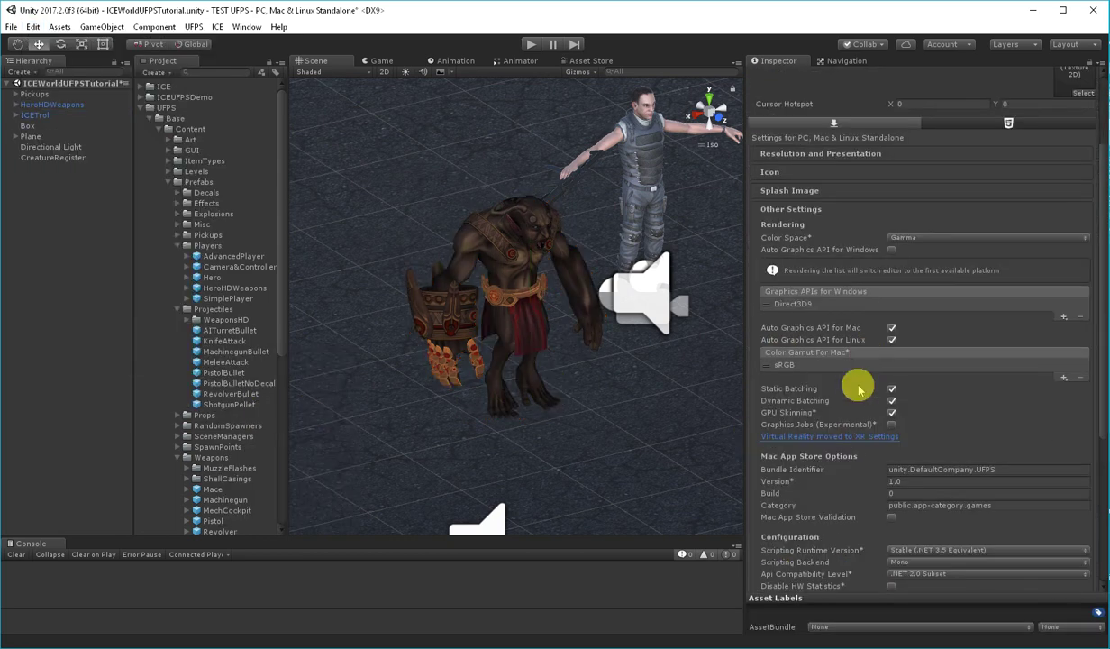
scroll(854, 397, "down", 2)
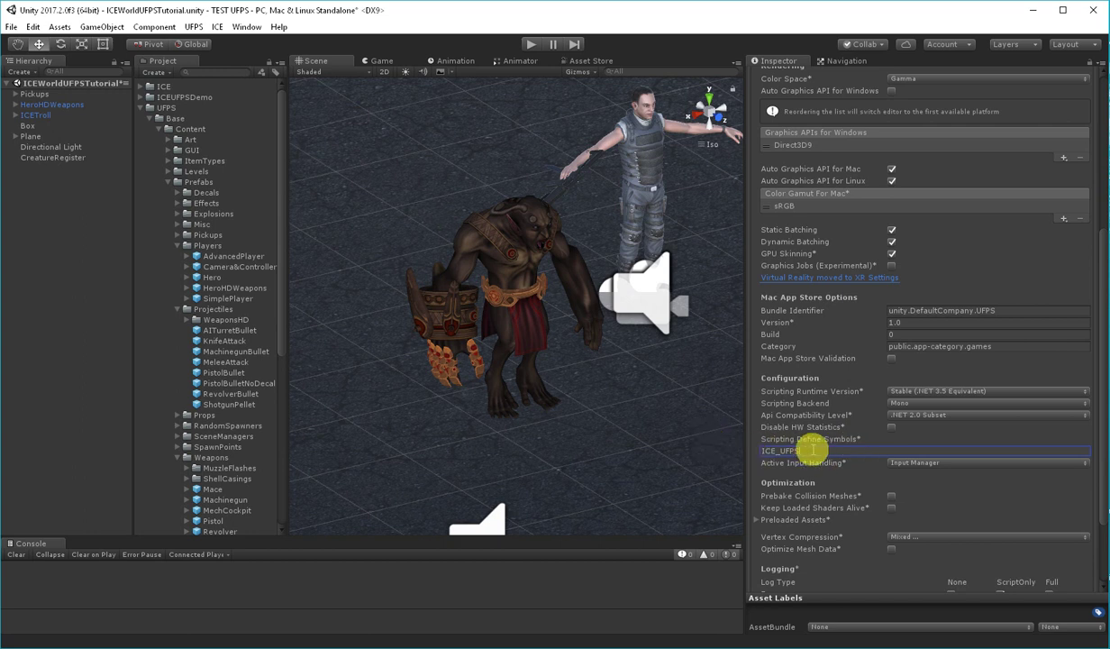
left_click_drag(793, 450, 712, 448)
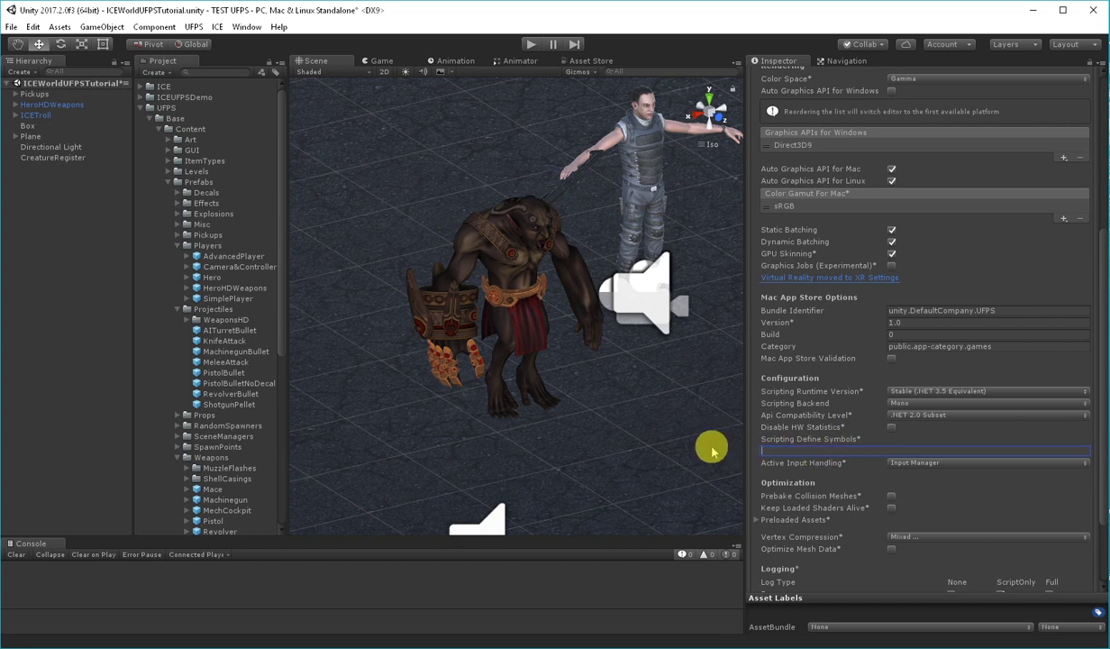
left_click(386, 577)
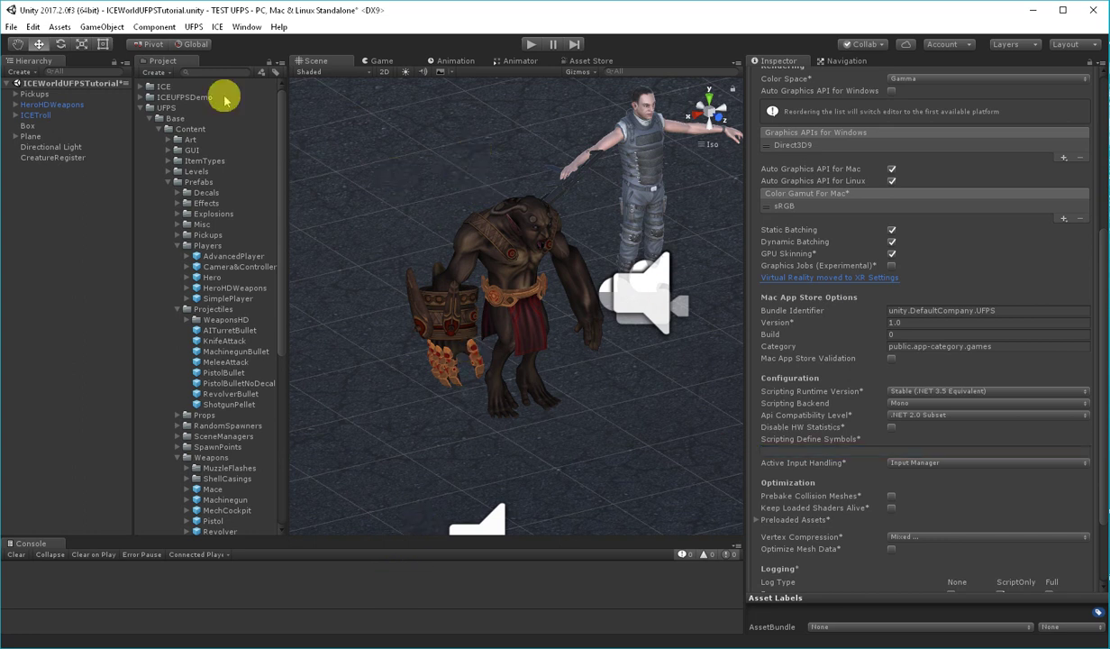
- Run ICE Integration's Identify Supported Assets to regenerate the scripting define symbols, enlarge the console and clear its messages
left_click(218, 27)
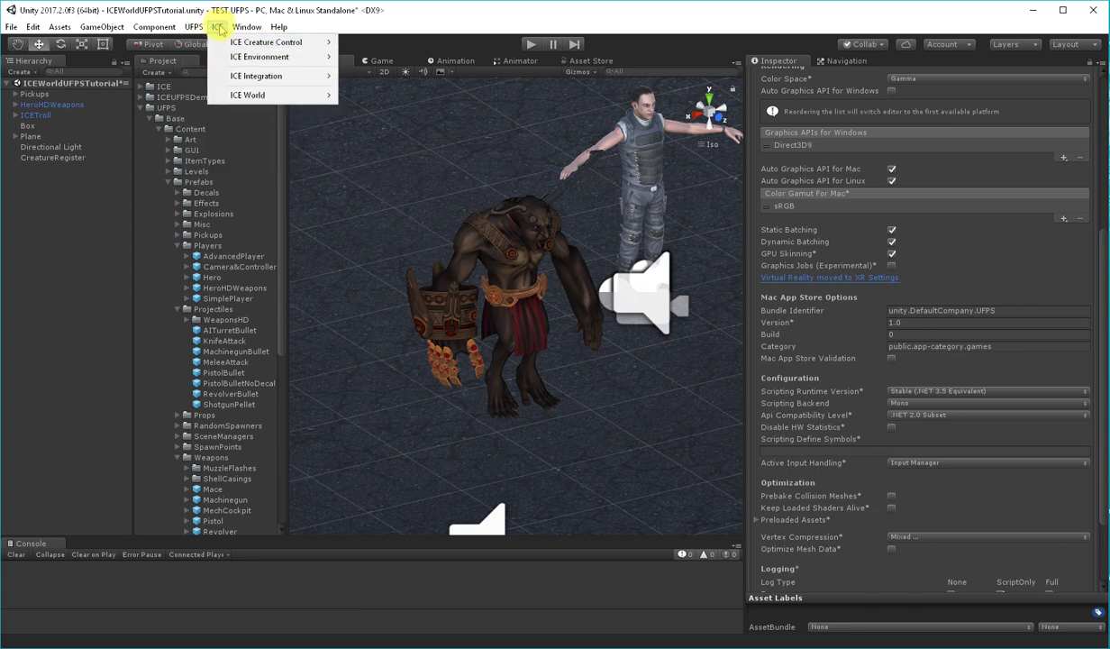
mouse_move(236, 75)
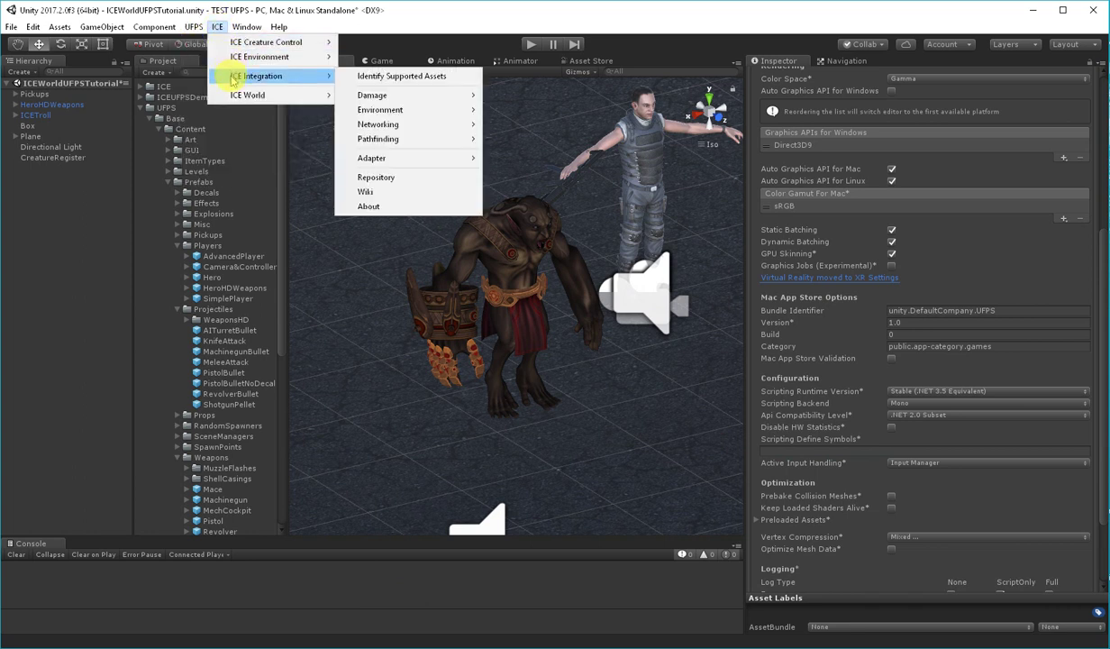
left_click(408, 78)
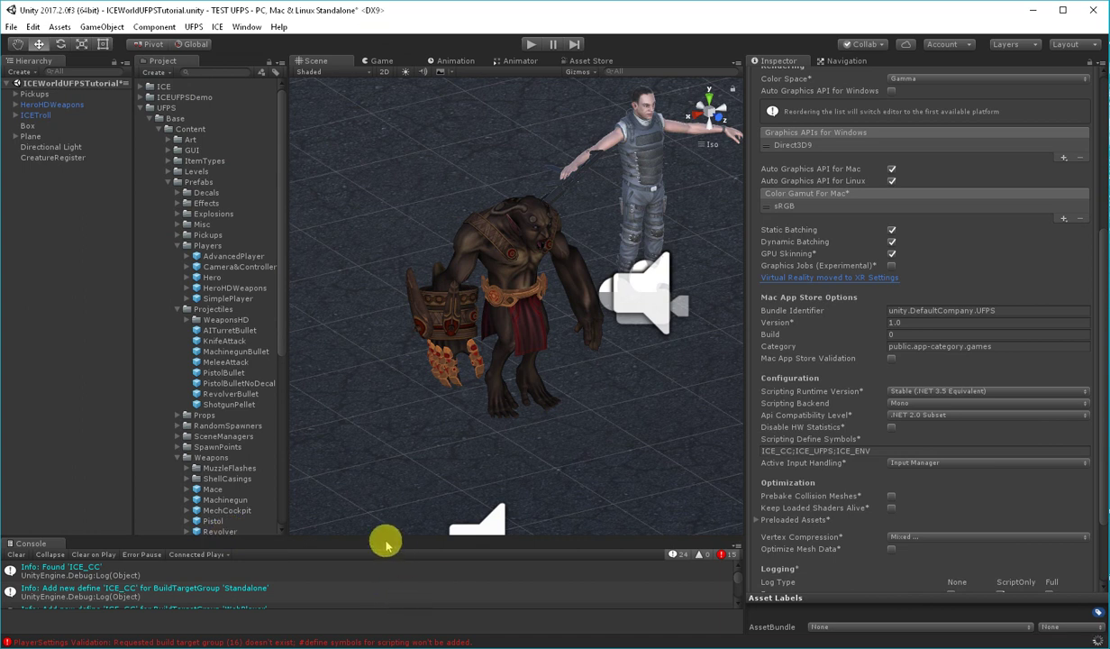
left_click_drag(388, 537, 387, 477)
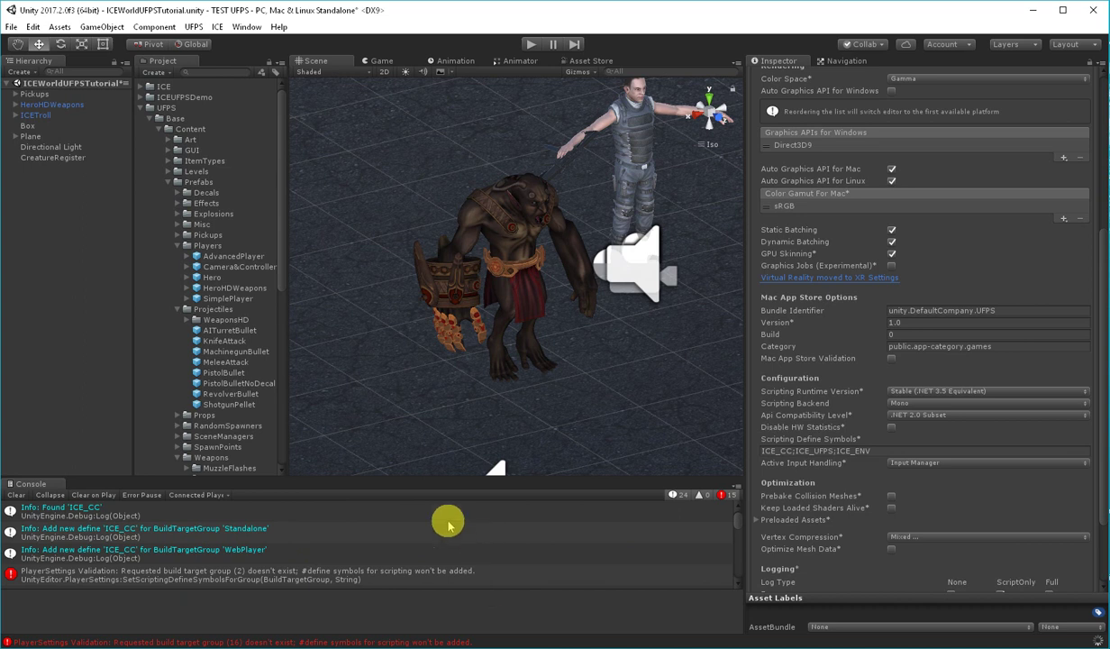
left_click(15, 495)
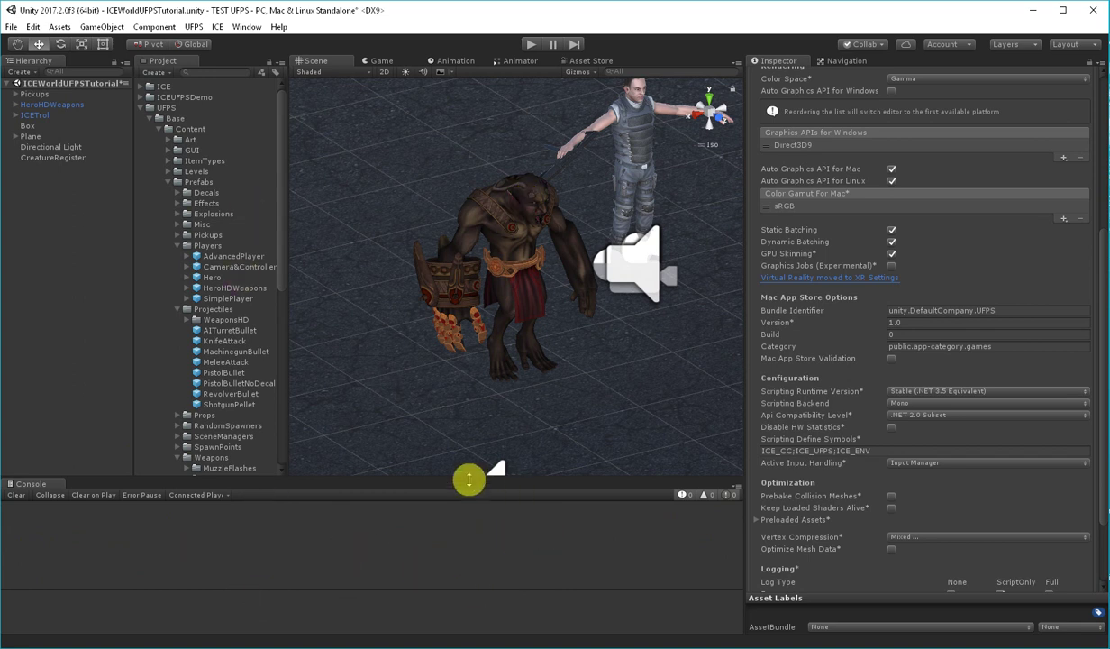
left_click(217, 27)
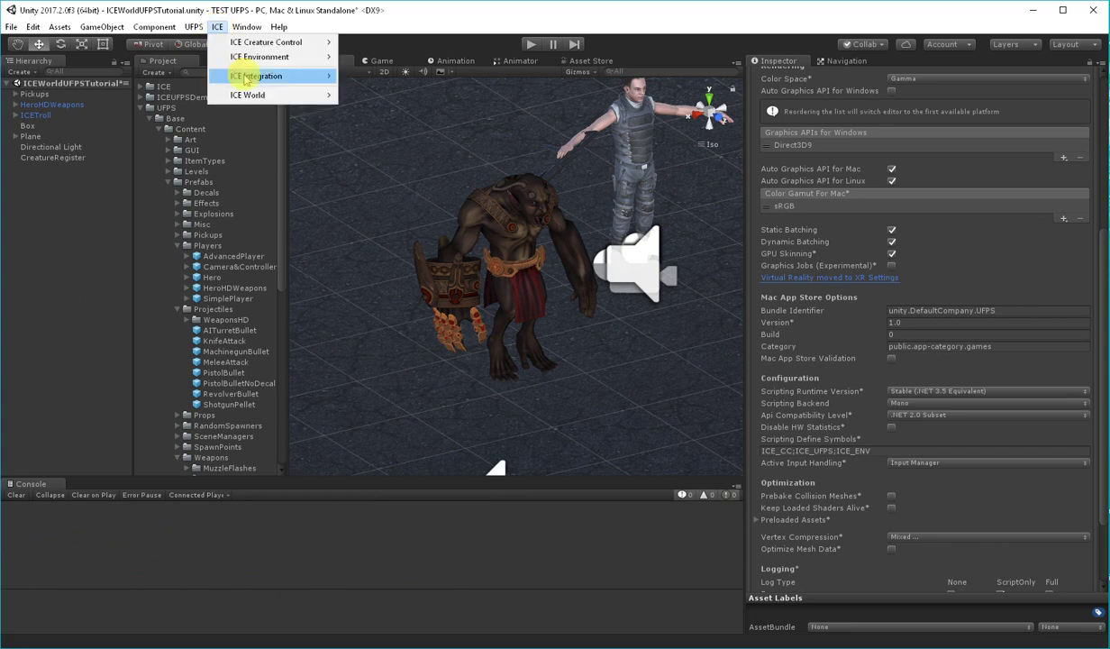
mouse_move(247, 76)
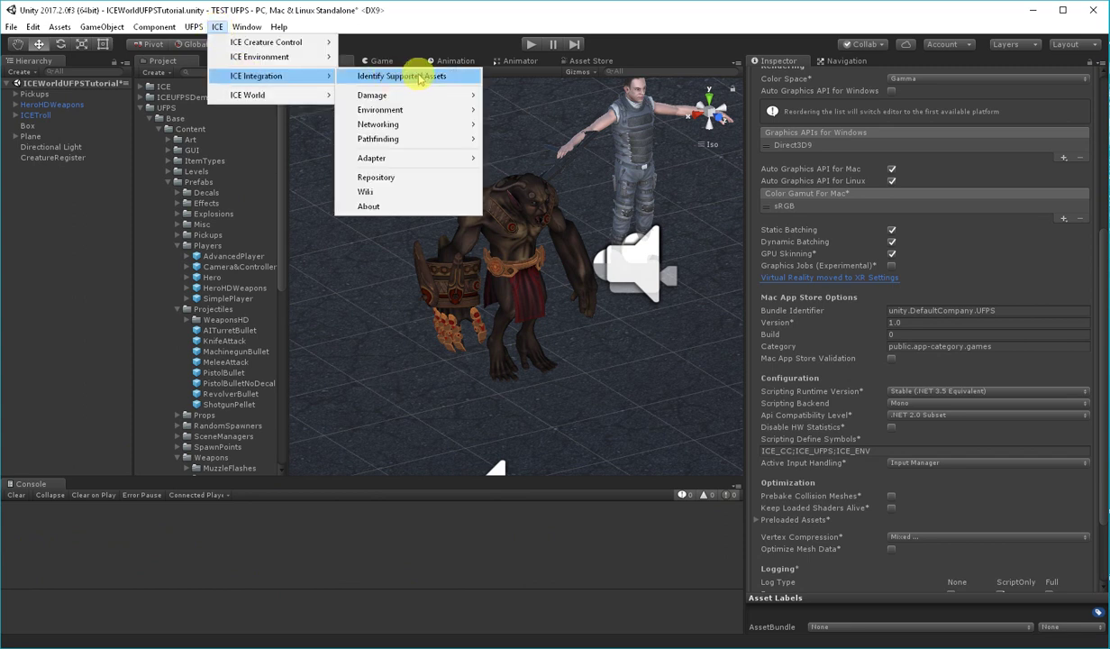
left_click(462, 16)
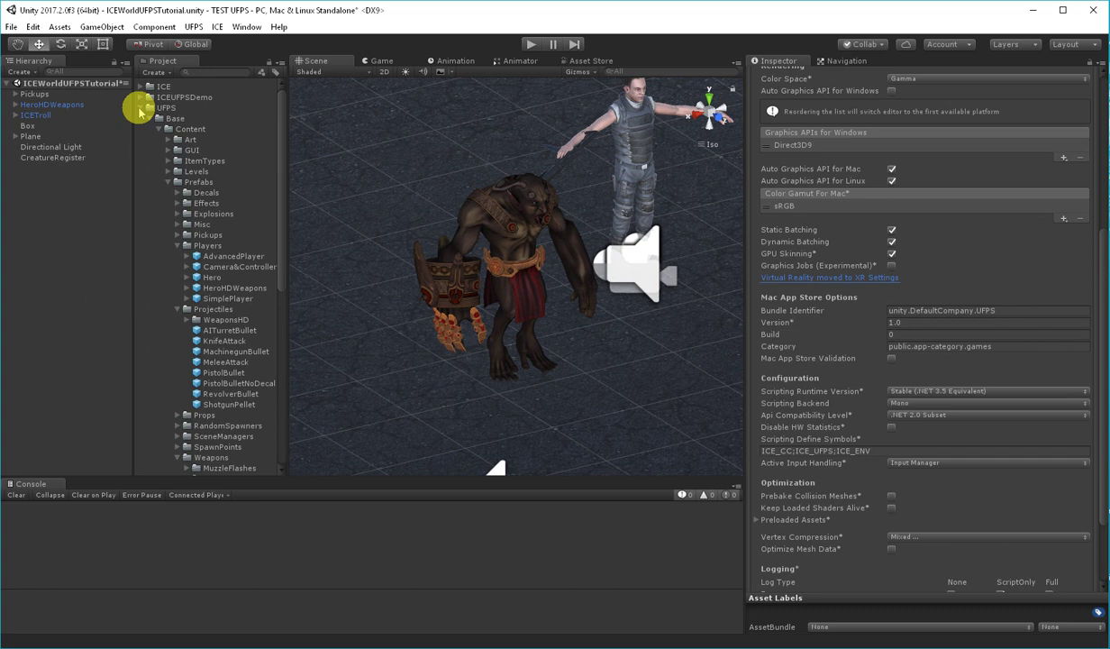
- Add the ICEWorldDamageAdapter script from the ICEIntegration components folder to the ICETroll, below its Capsule Collider
left_click(32, 116)
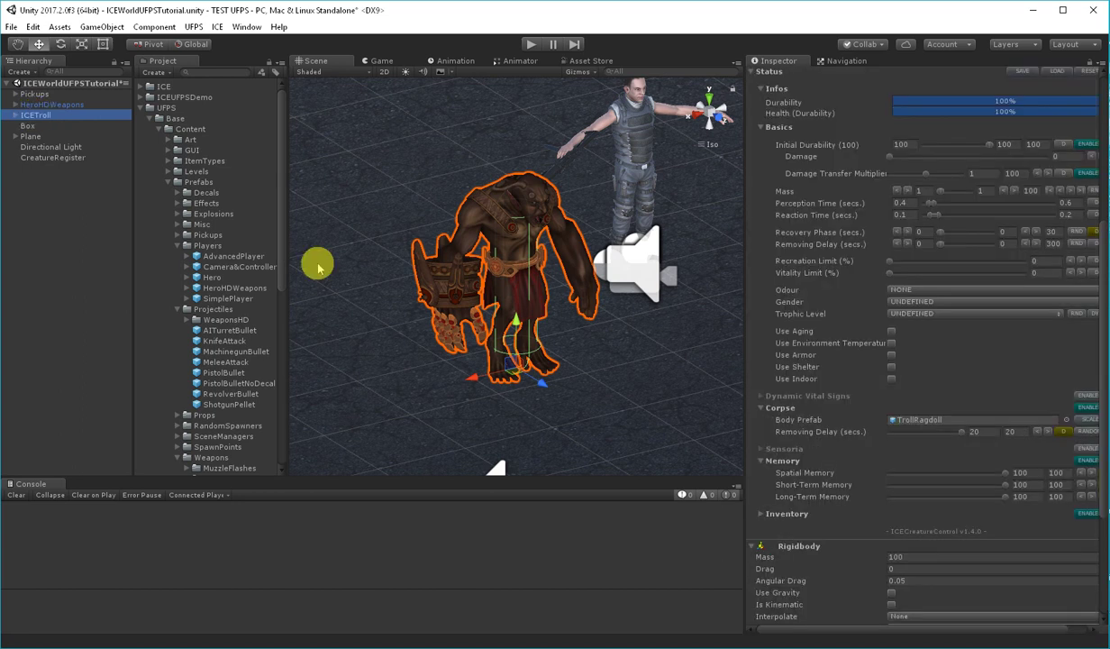
scroll(836, 360, "down", 5)
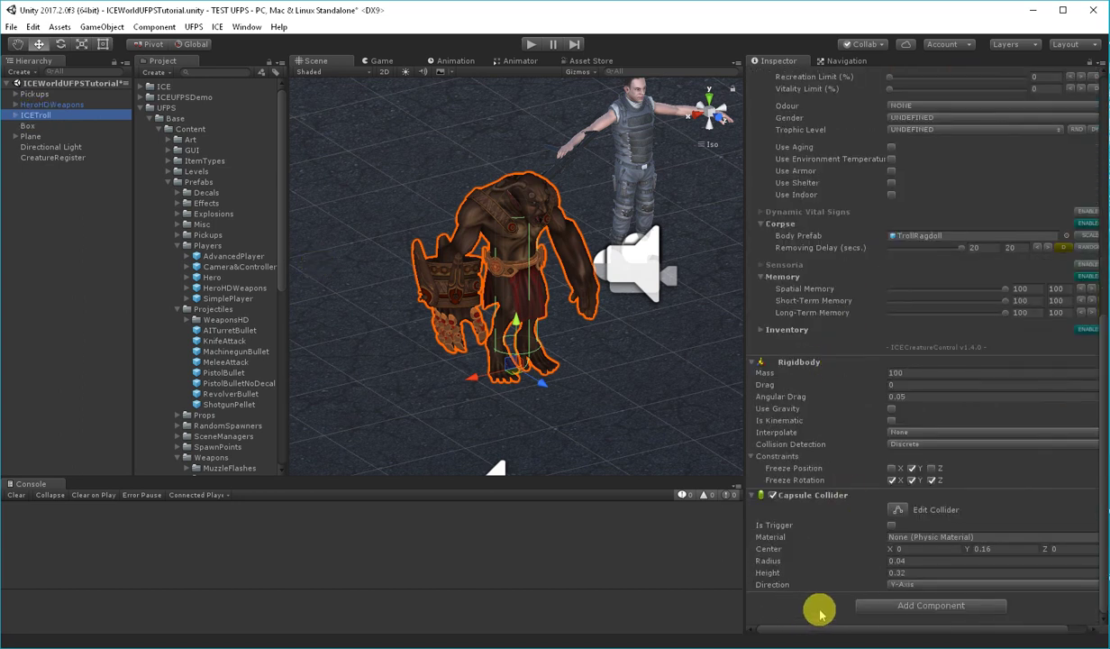
left_click(142, 87)
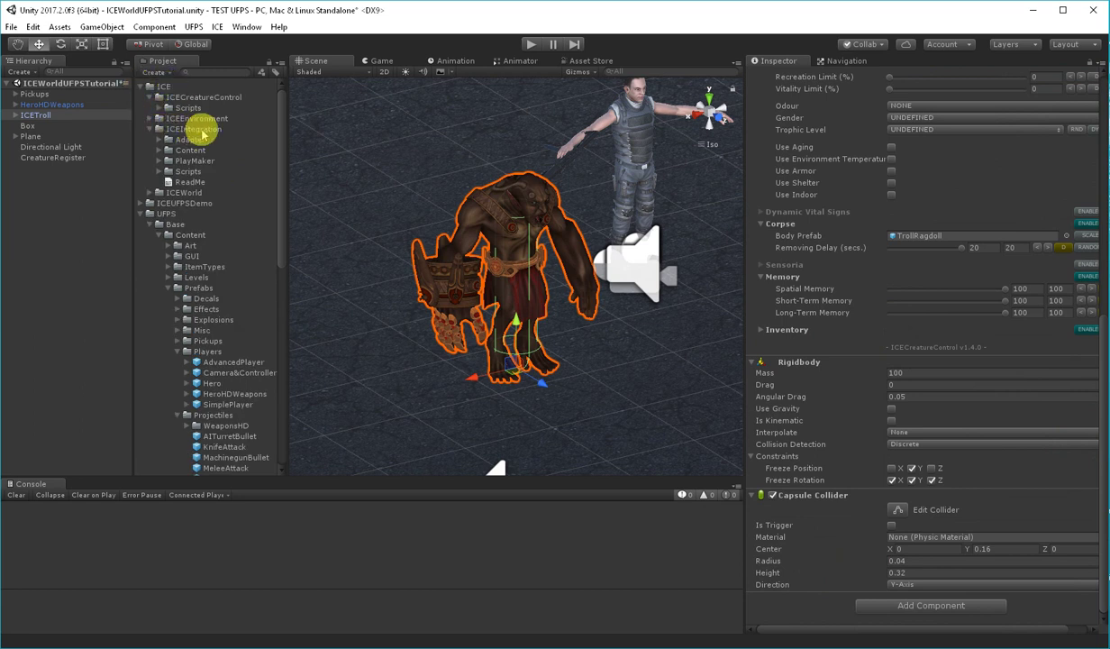
left_click(158, 171)
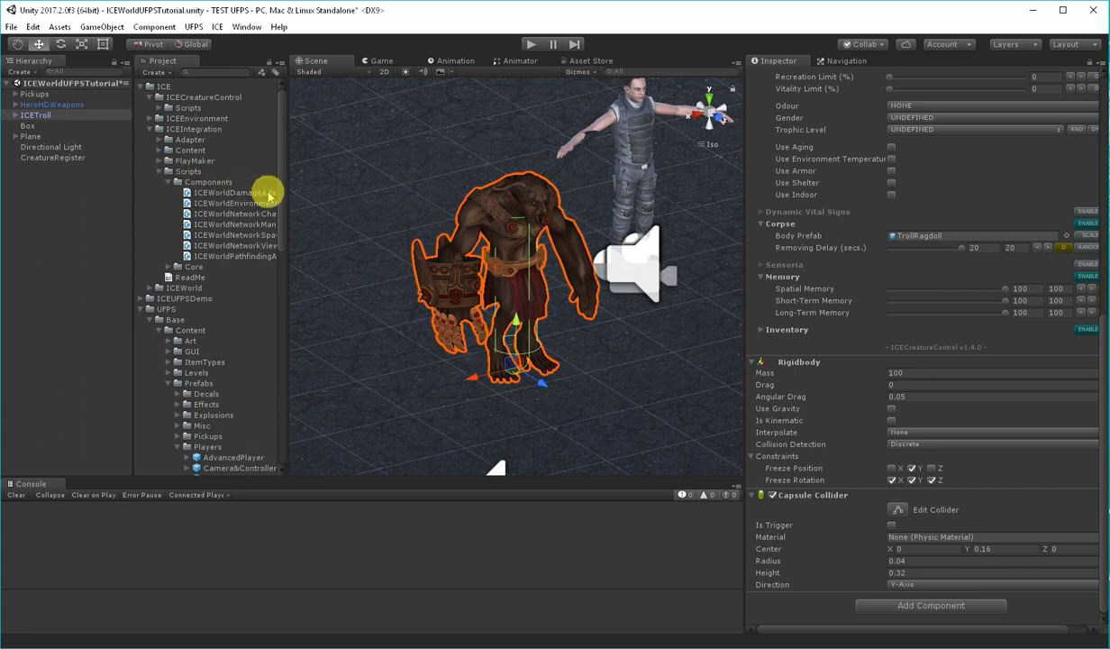
left_click(245, 193)
left_click_drag(250, 198, 842, 600)
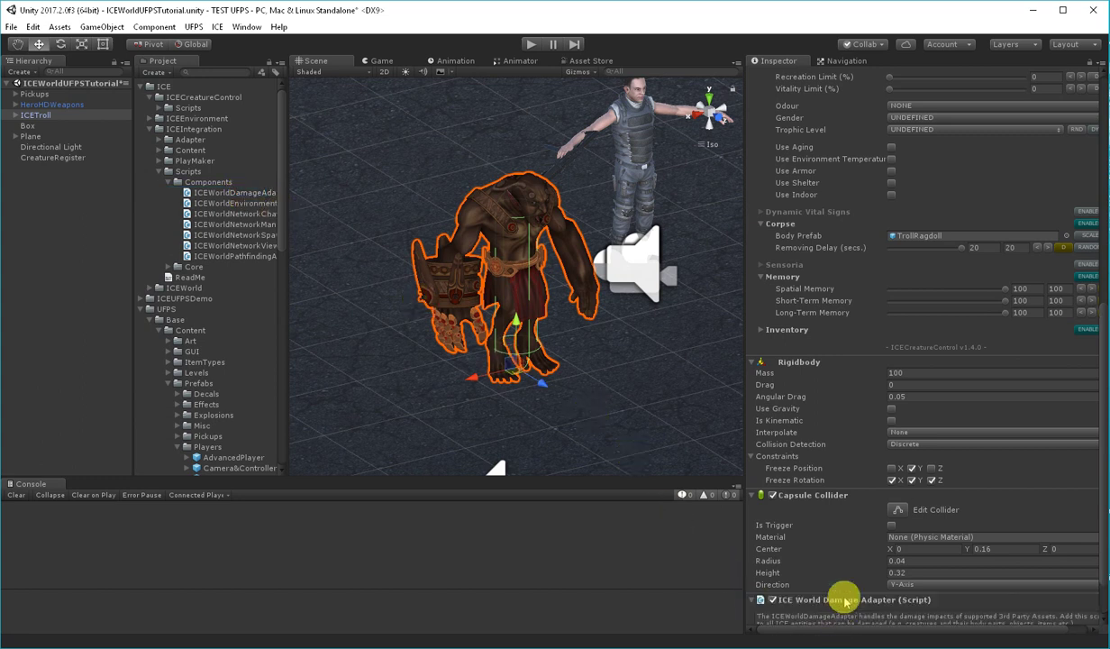
scroll(850, 513, "down", 2)
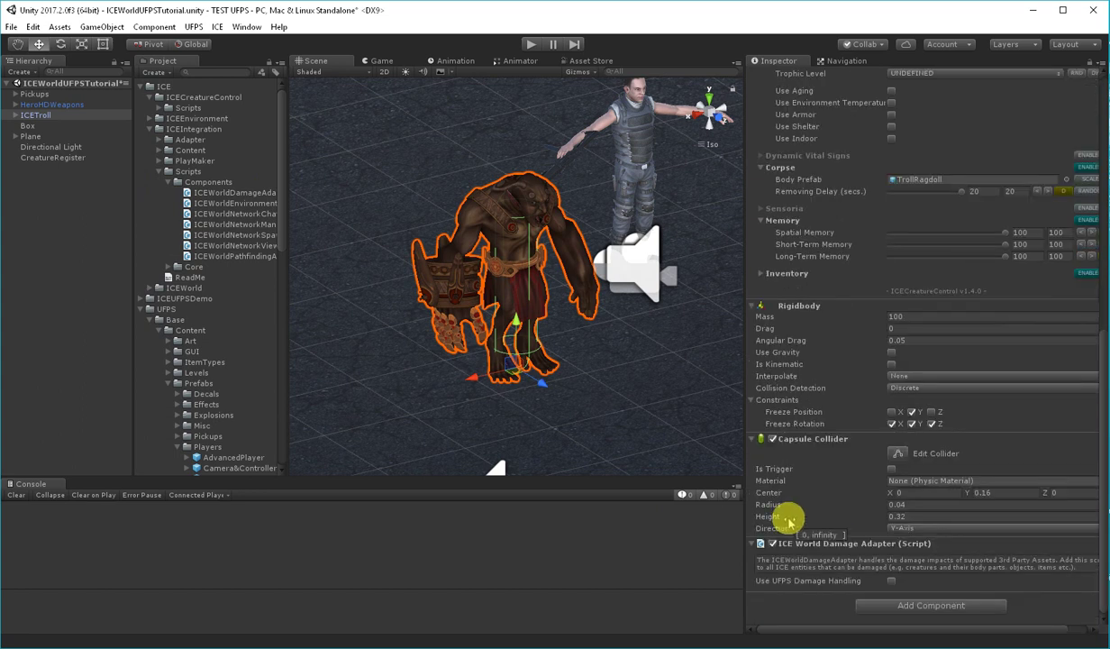
- Play-test the damage adapter by shooting the troll repeatedly with the pistol, and release the cursor from the game
left_click(531, 44)
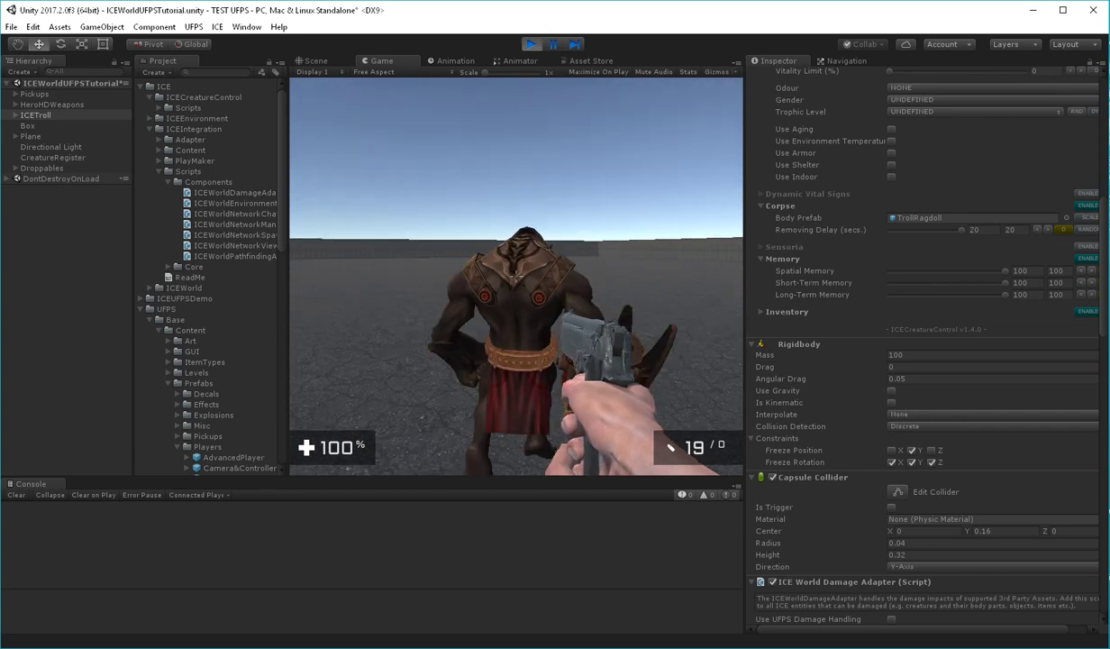
left_click(515, 276)
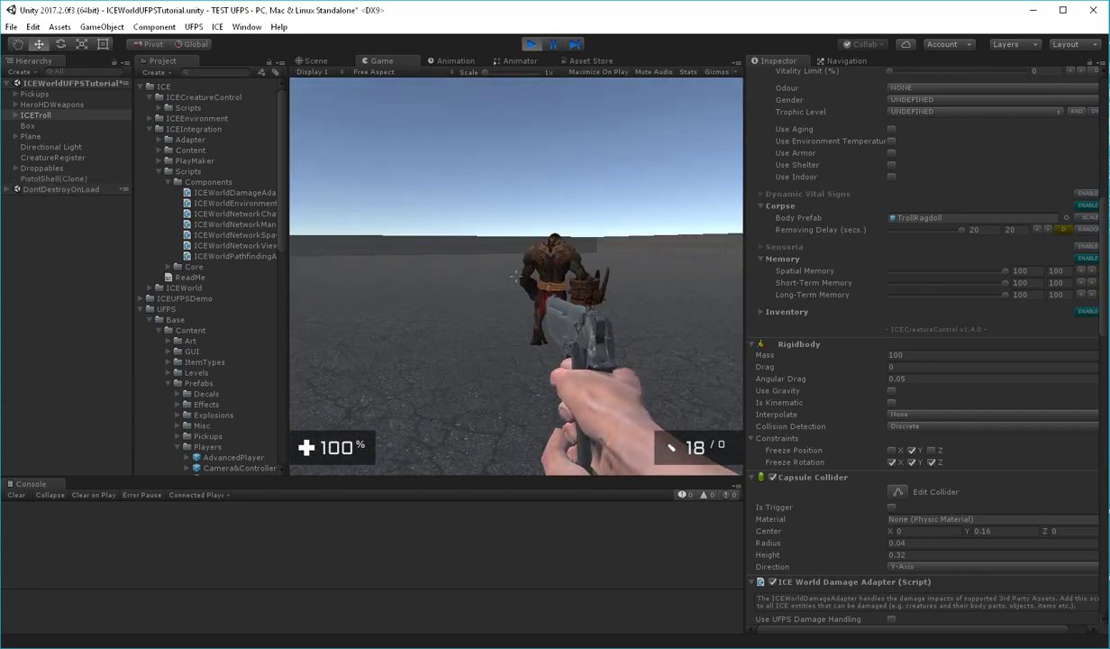
left_click(516, 276)
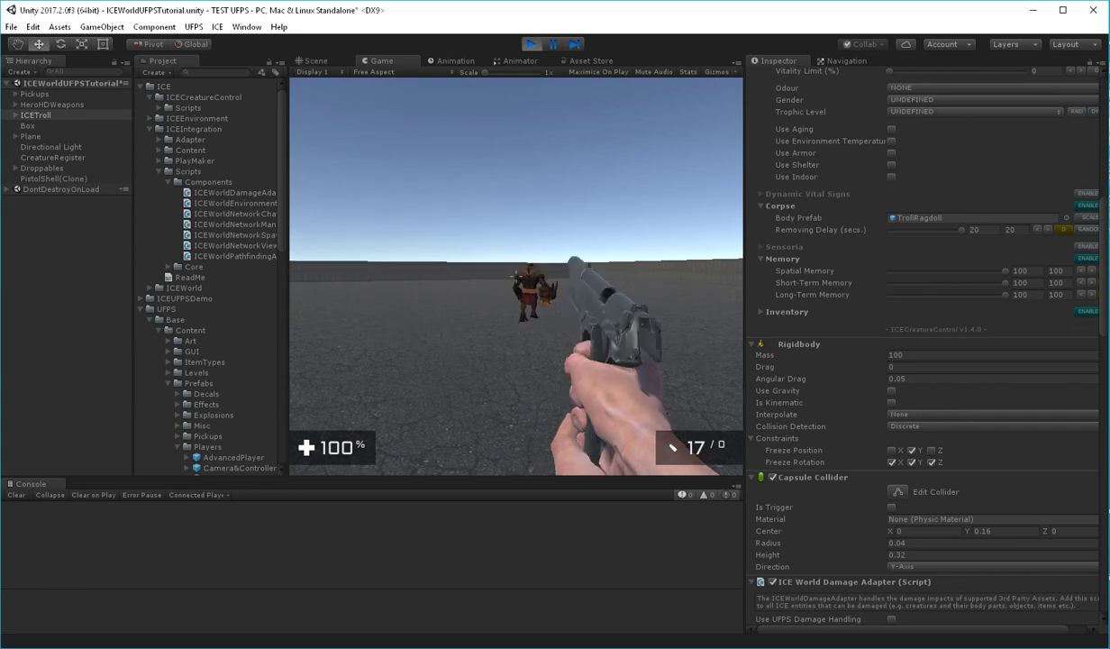
left_click(516, 276)
left_click(515, 275)
left_click(516, 275)
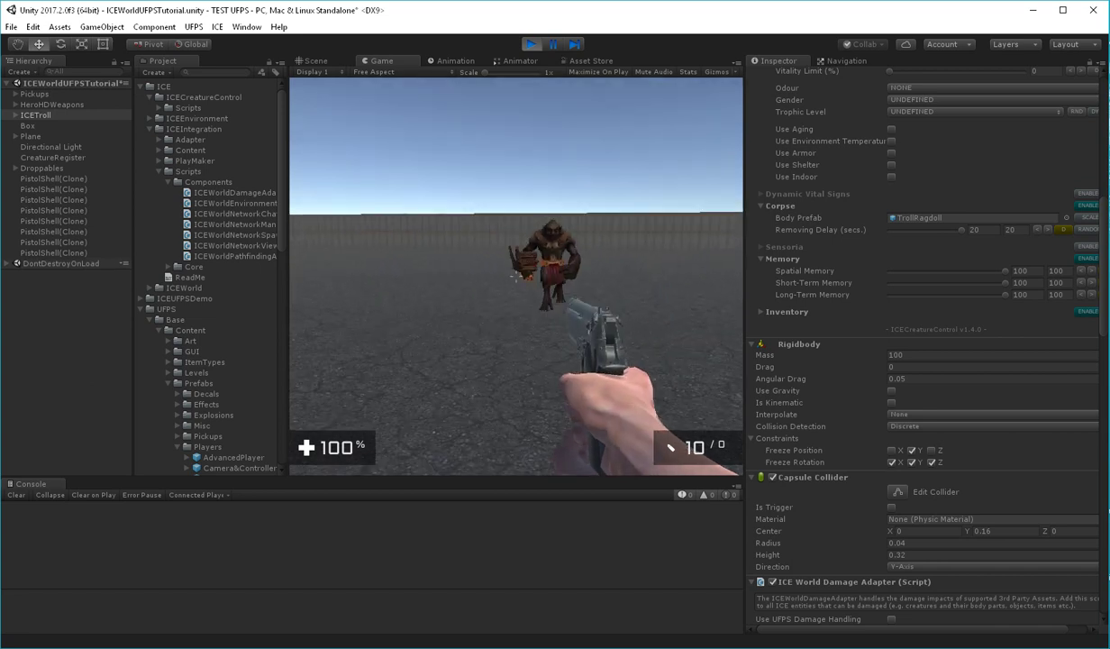
left_click(516, 275)
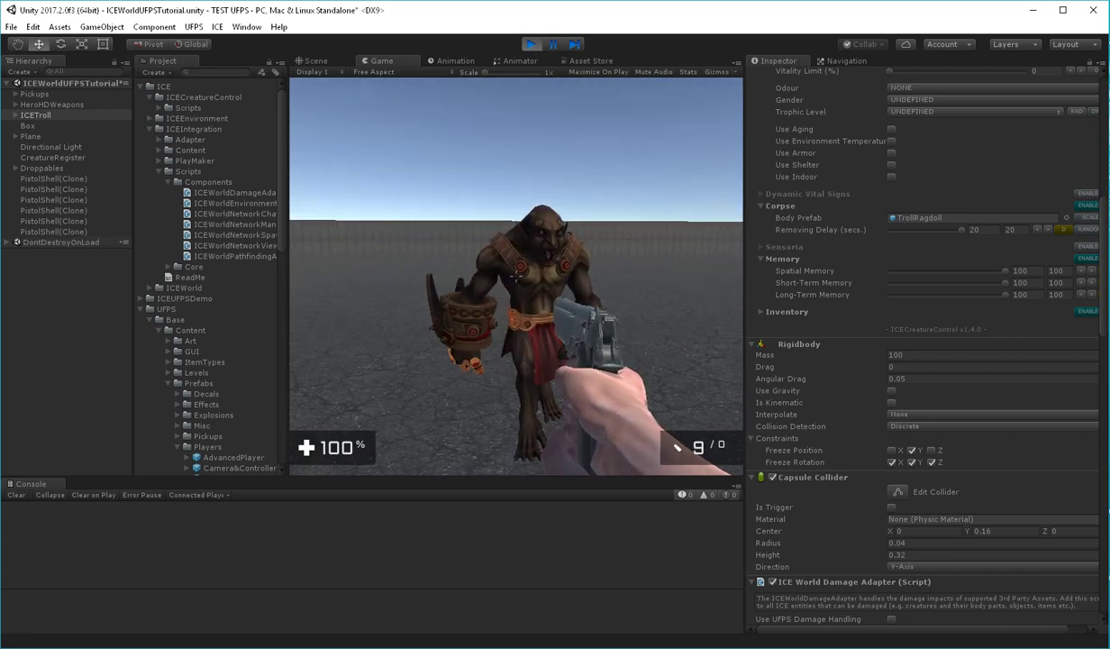
left_click(516, 274)
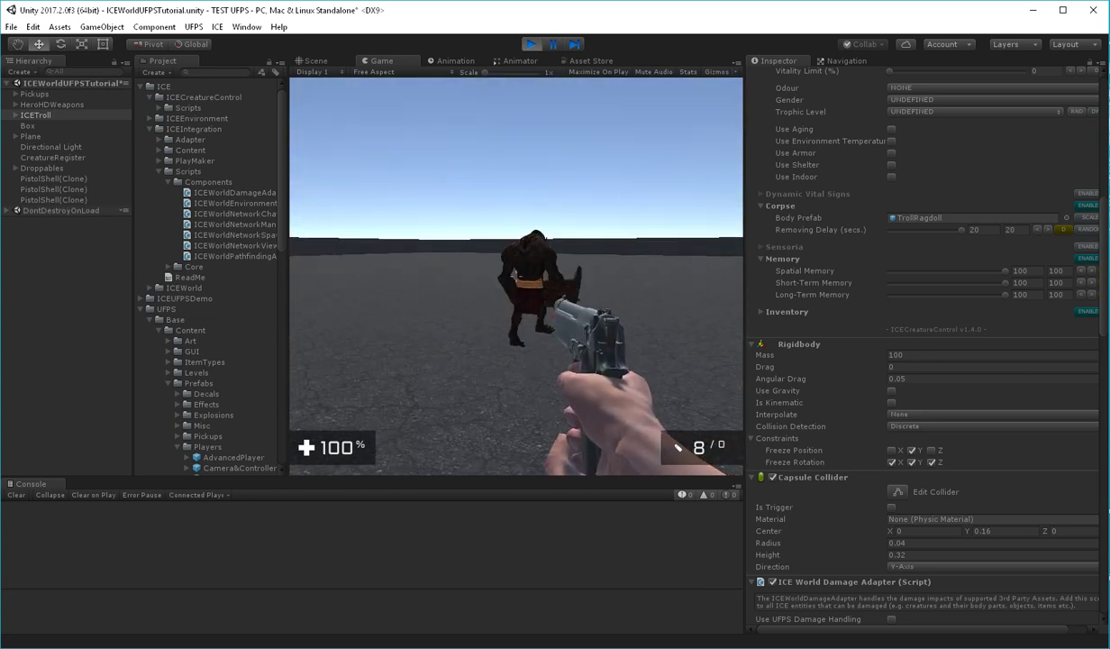
left_click(516, 275)
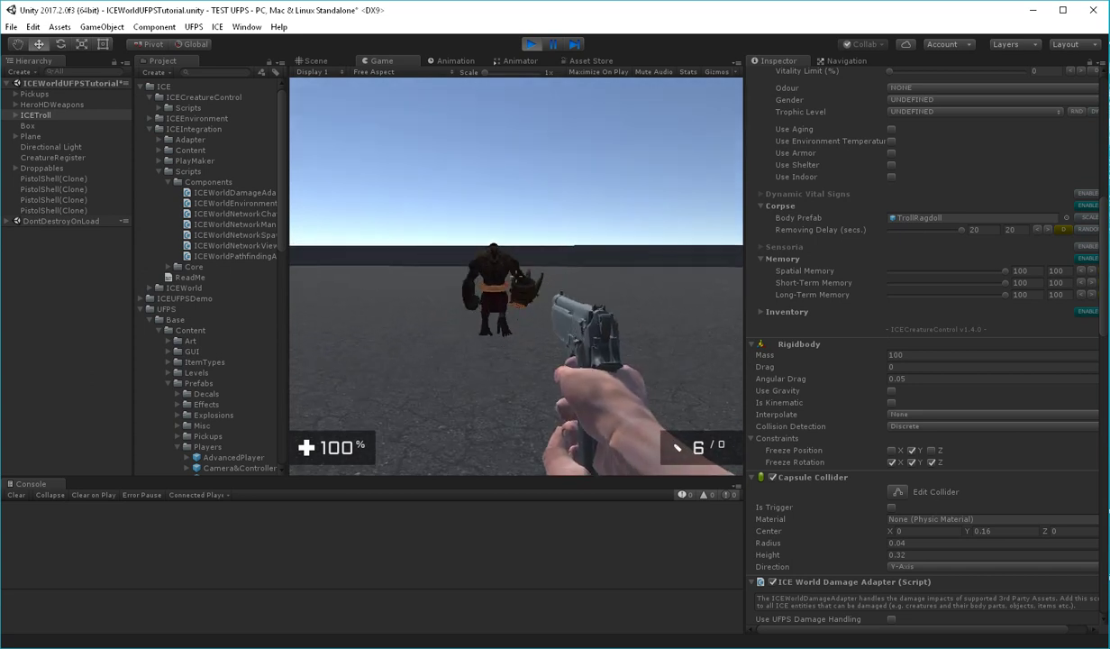
left_click(516, 277)
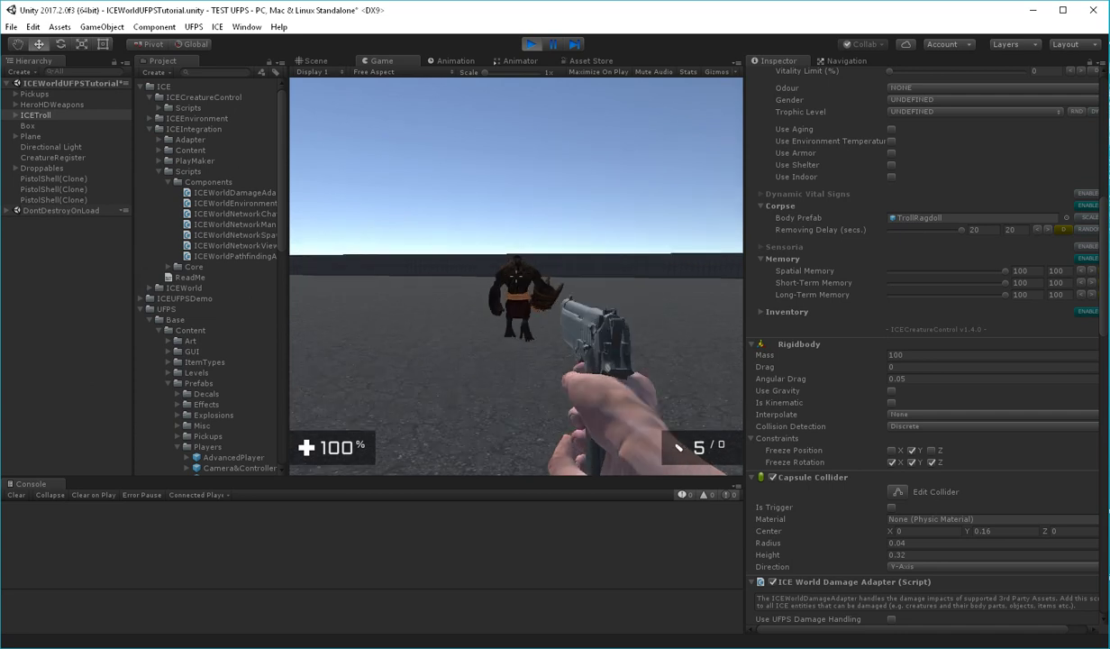
left_click(516, 277)
left_click(517, 277)
left_click(516, 276)
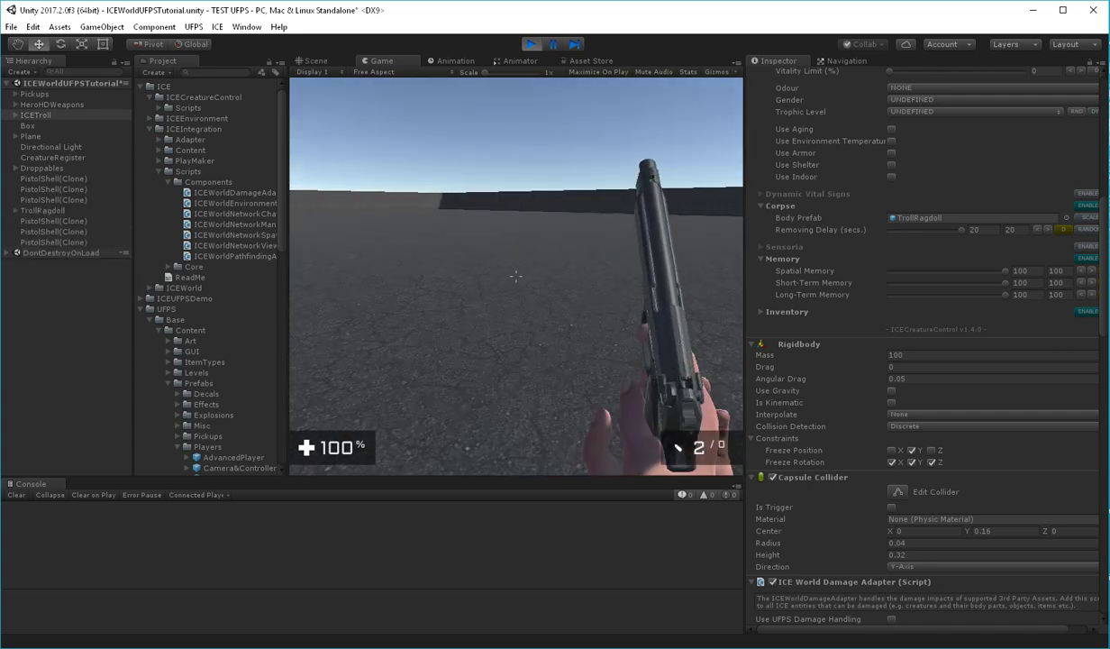
key("Escape")
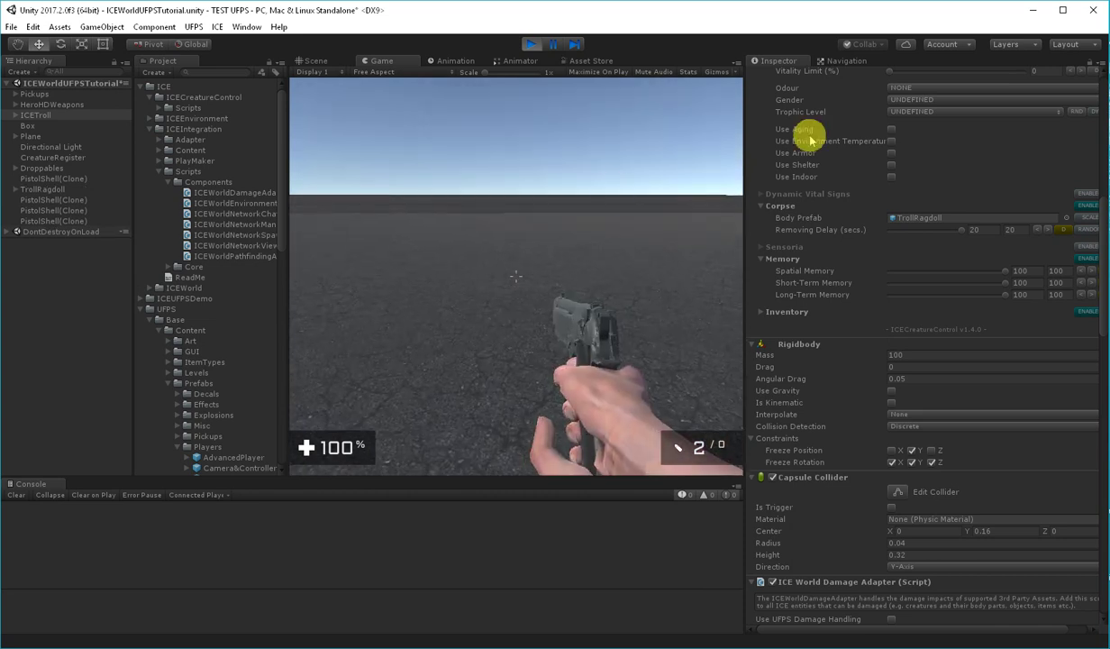
- Exit play mode and remove the ICE World Damage Adapter component from the ICETroll
left_click(528, 44)
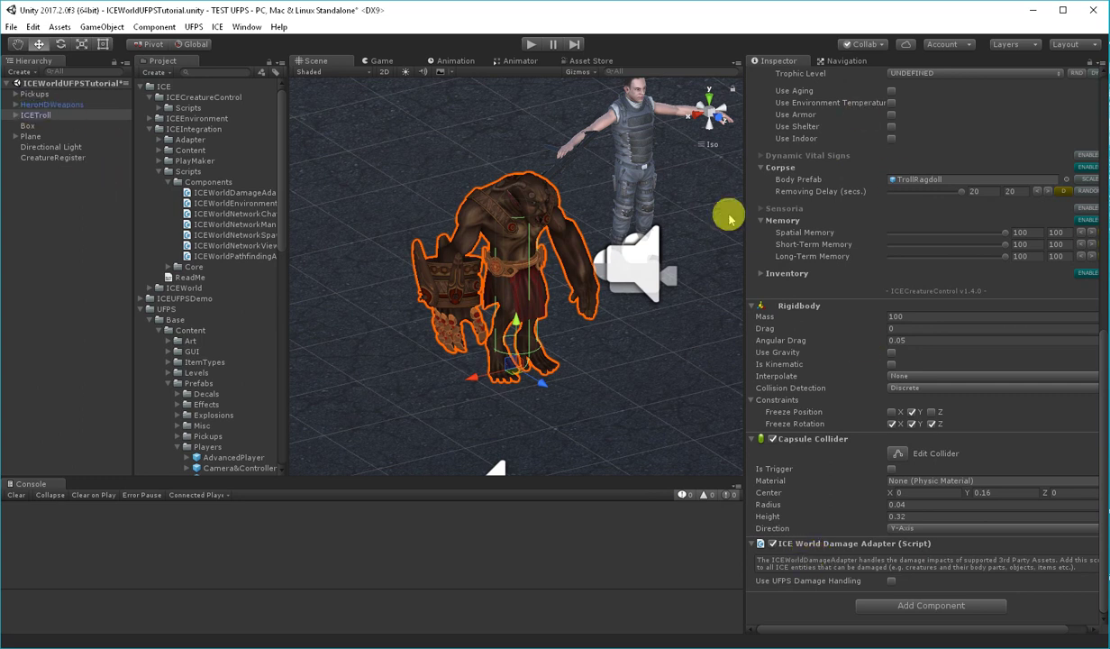
right_click(834, 546)
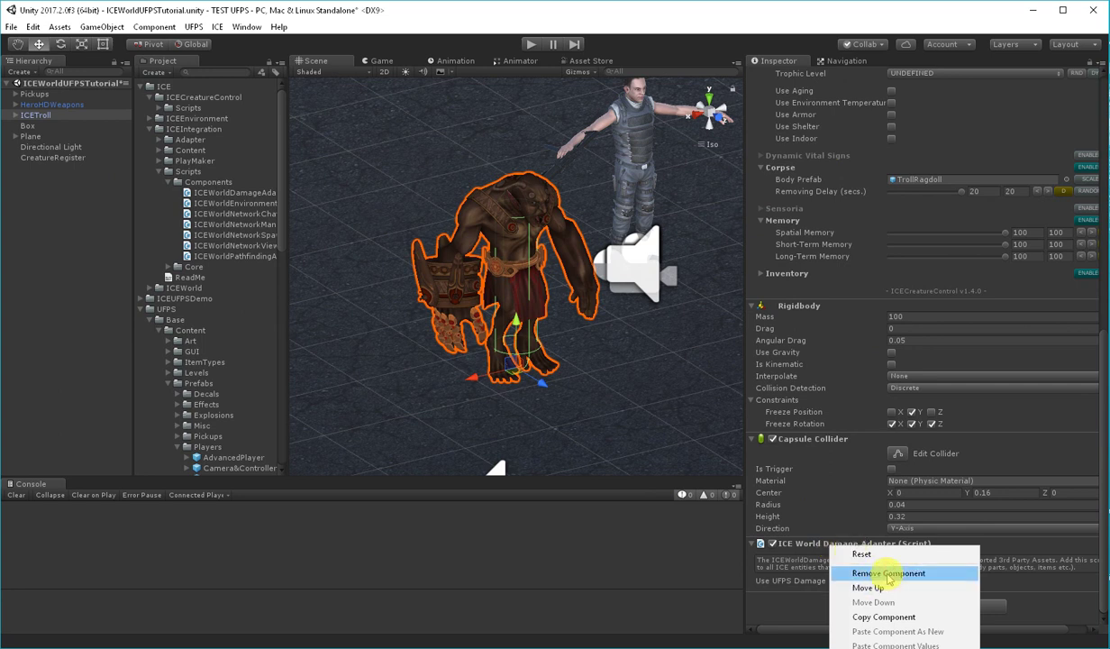
key("Escape")
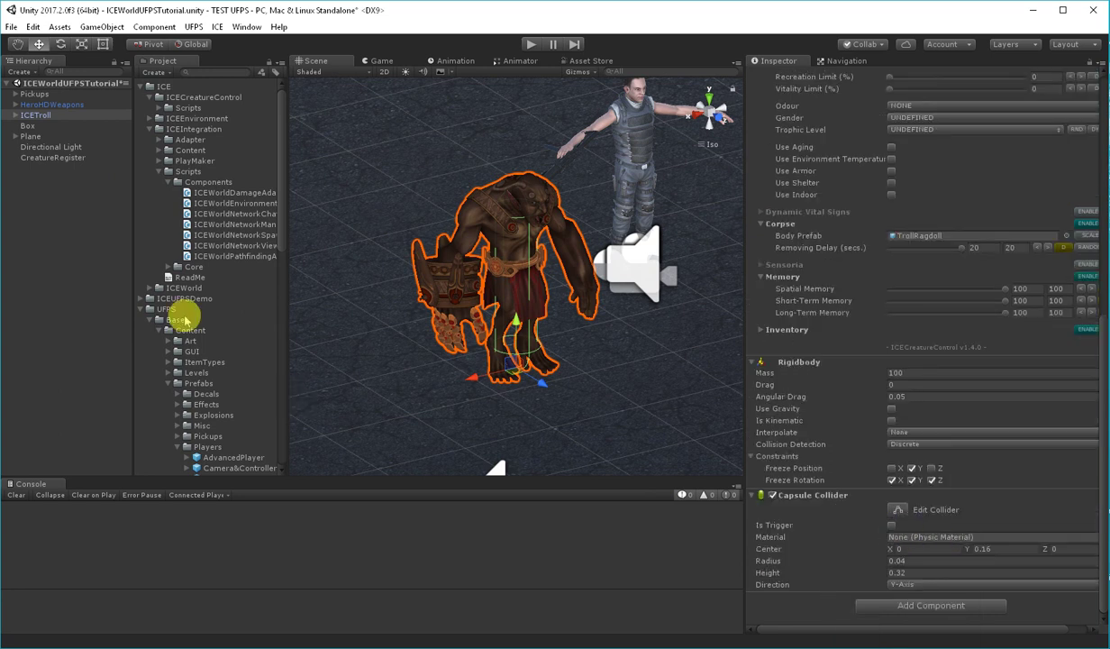
- Clear the Scripting Define Symbols in the project's Player settings again
left_click(33, 26)
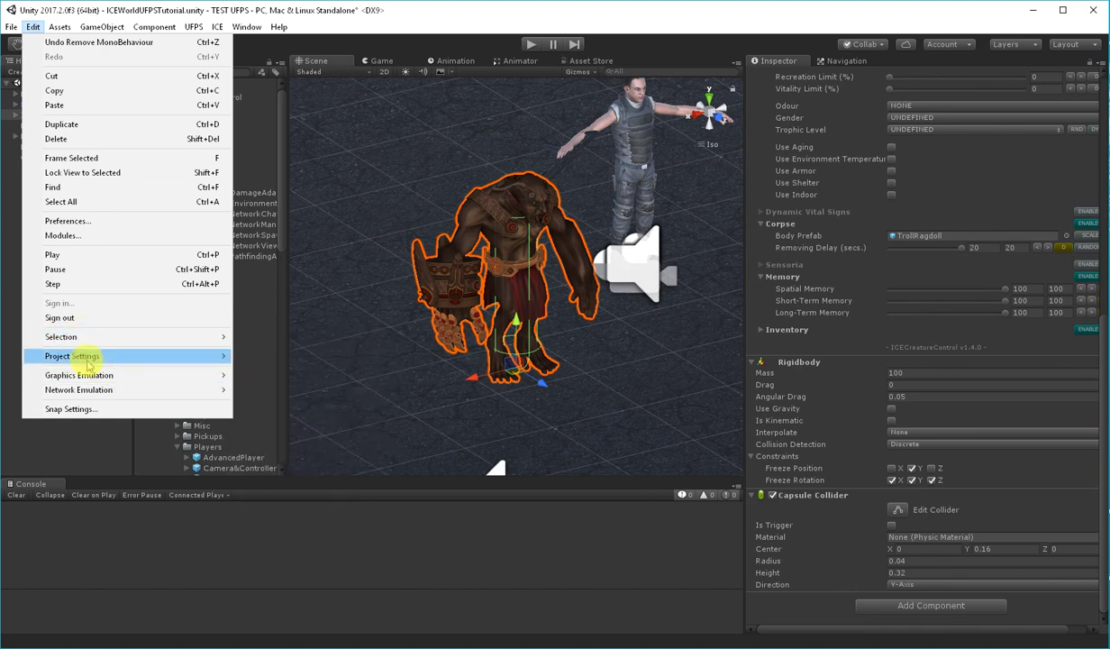
mouse_move(90, 360)
left_click(271, 416)
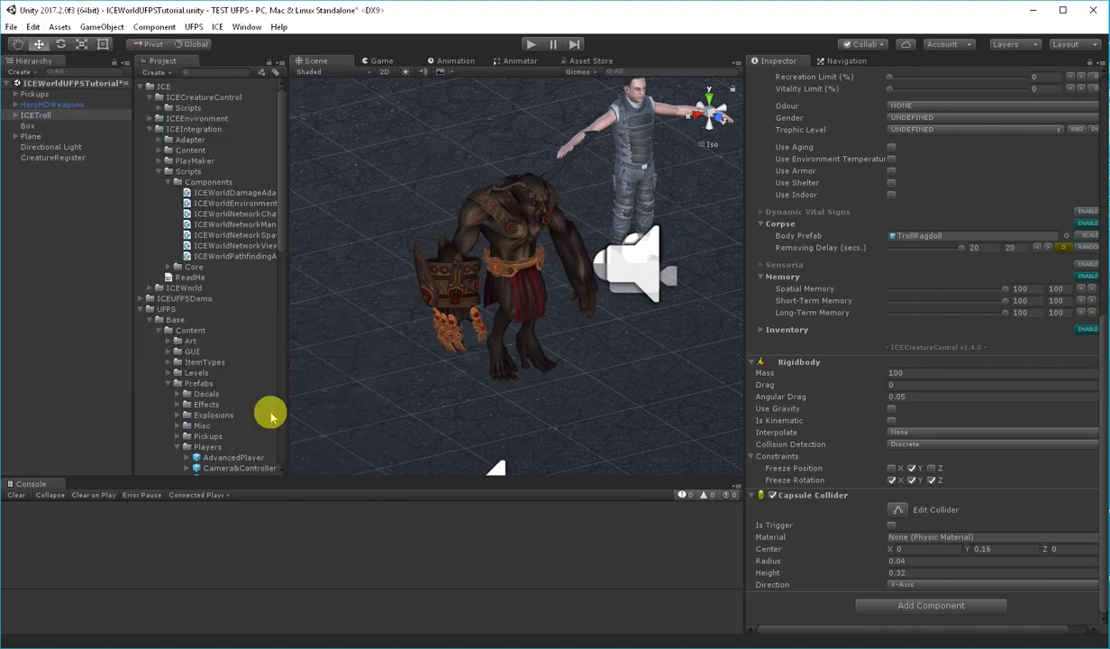
left_click(838, 349)
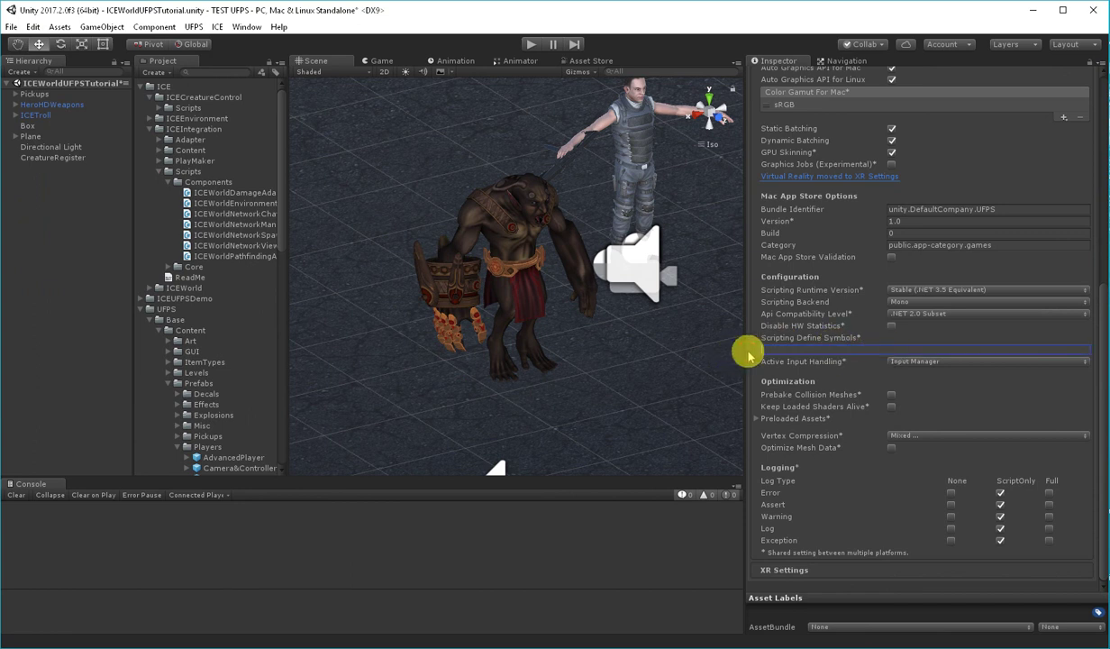
left_click(66, 319)
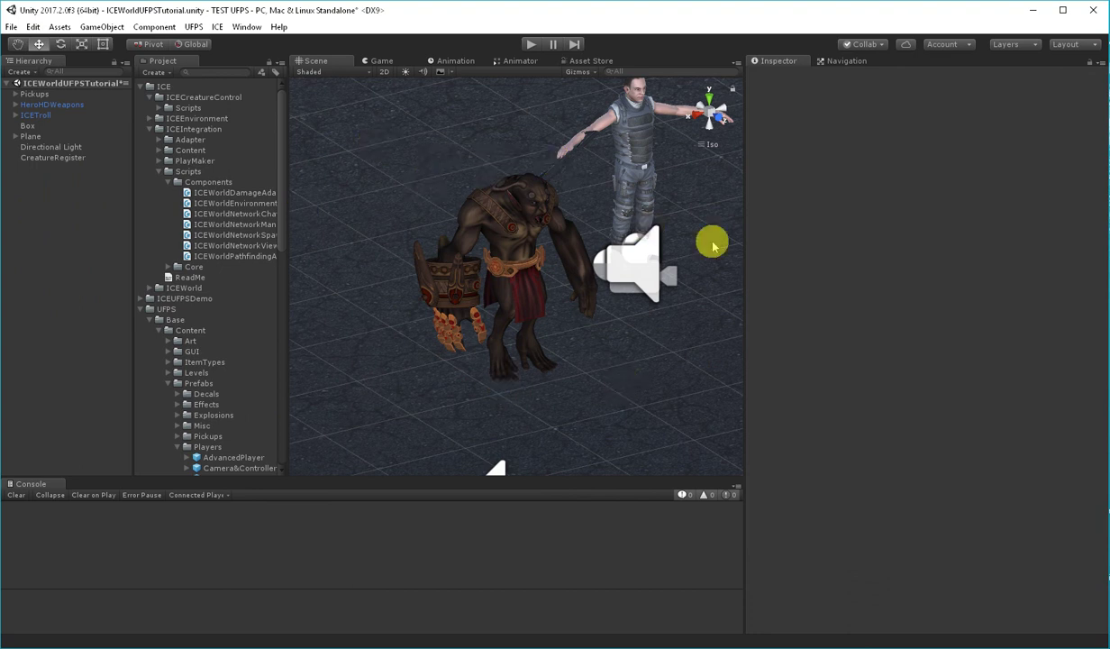
- With the ICETroll selected, run ICE Integration's Identify Supported Assets to regenerate the define symbols, and clear the console
left_click(40, 115)
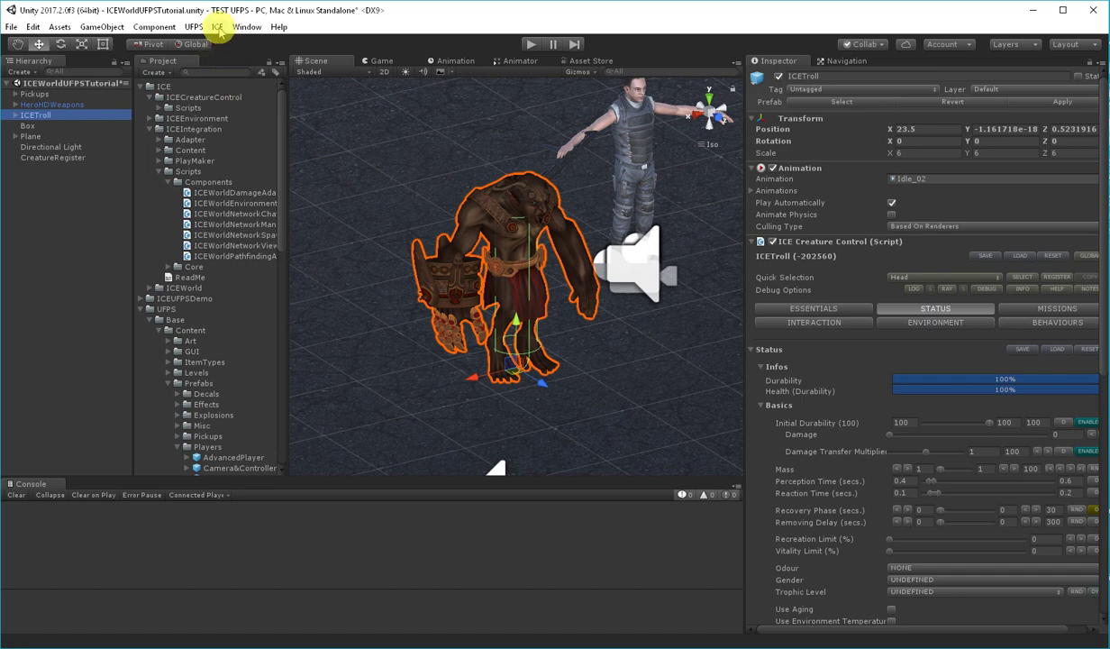
left_click(218, 27)
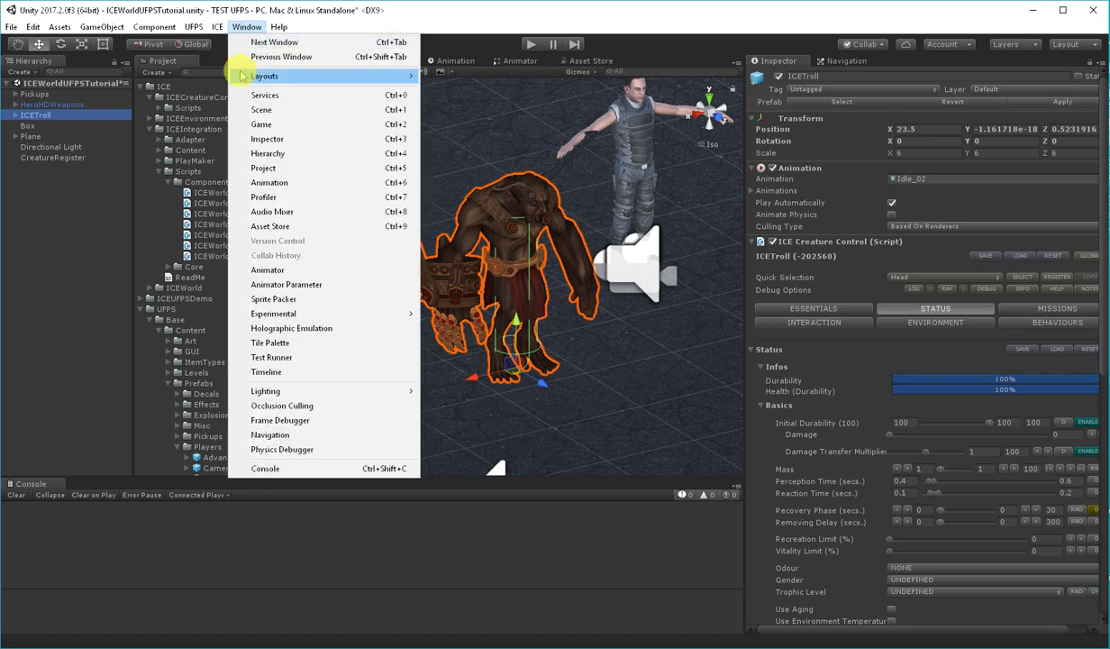
mouse_move(234, 78)
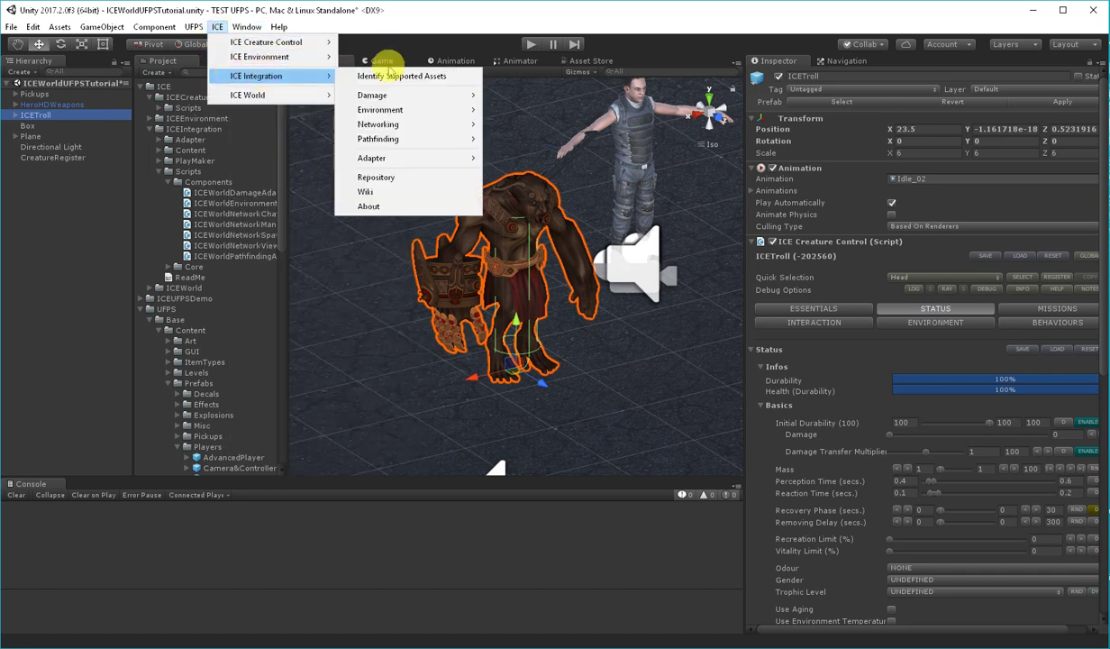
left_click(389, 79)
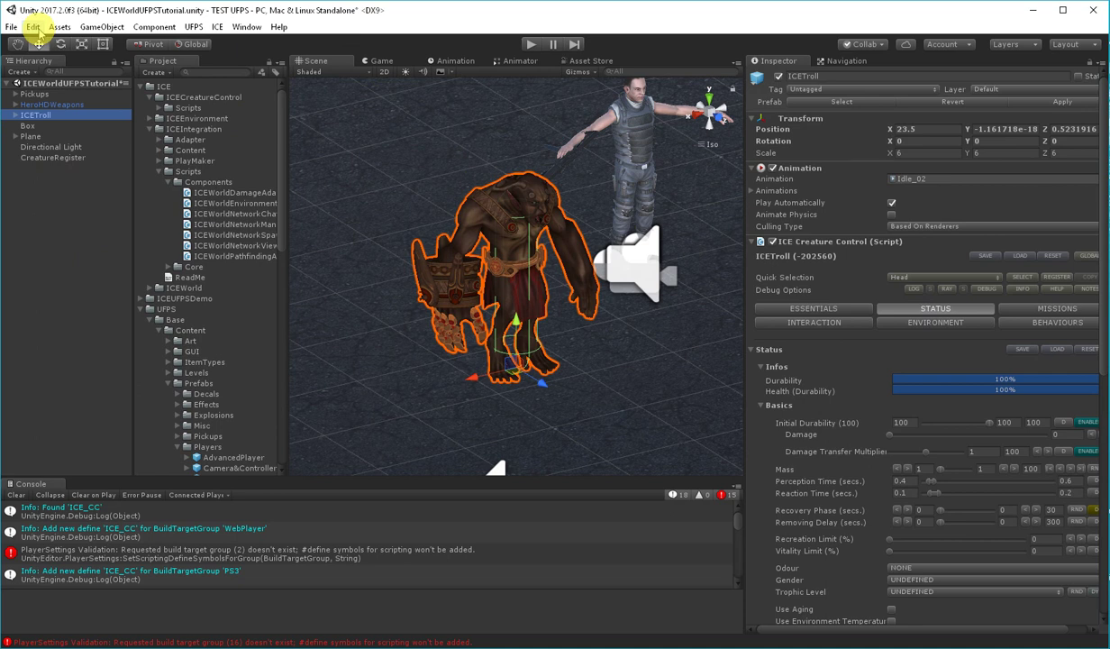
left_click(16, 495)
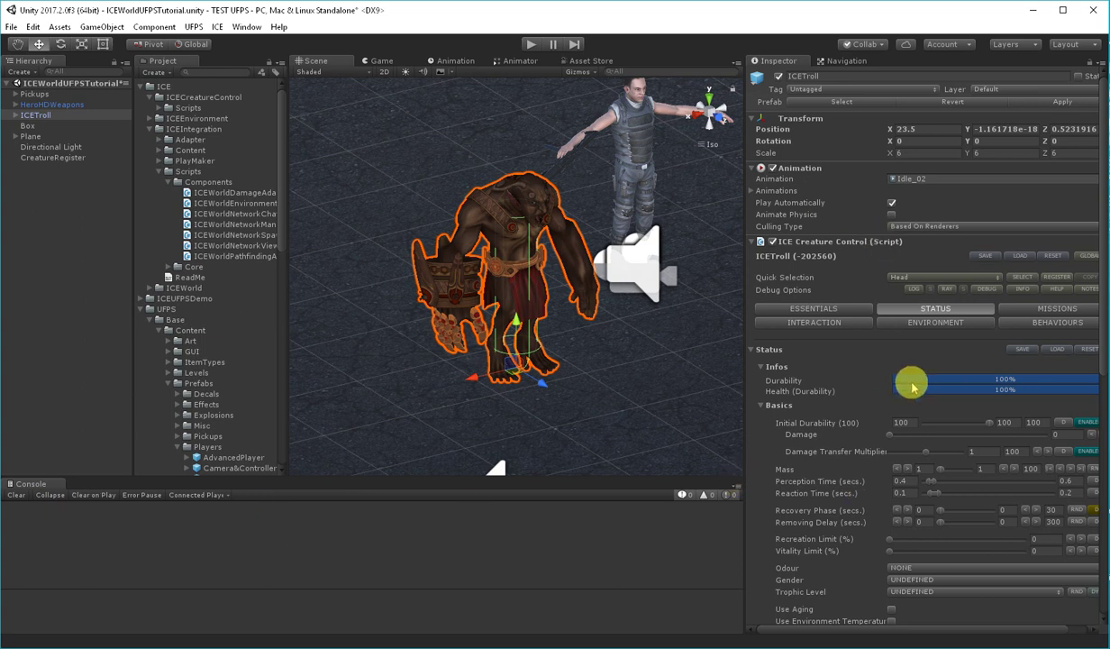
- Add the ICEWorldDamageAdapter script from the ICEIntegration components folder to the ICETroll, below its Capsule Collider
scroll(838, 352, "down", 5)
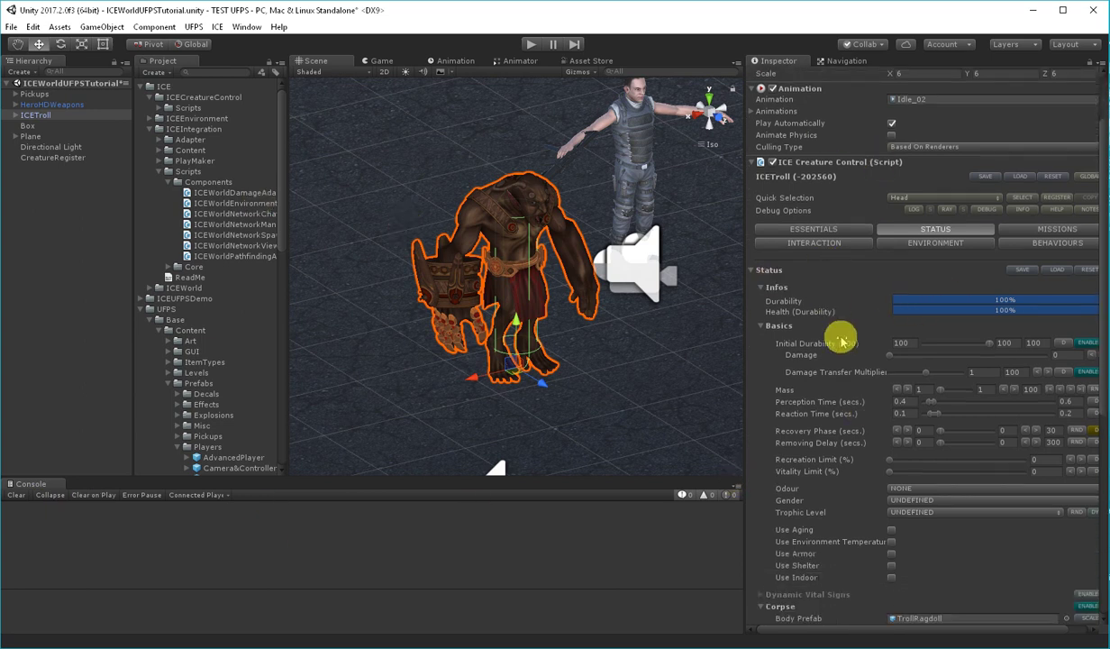
scroll(841, 340, "down", 6)
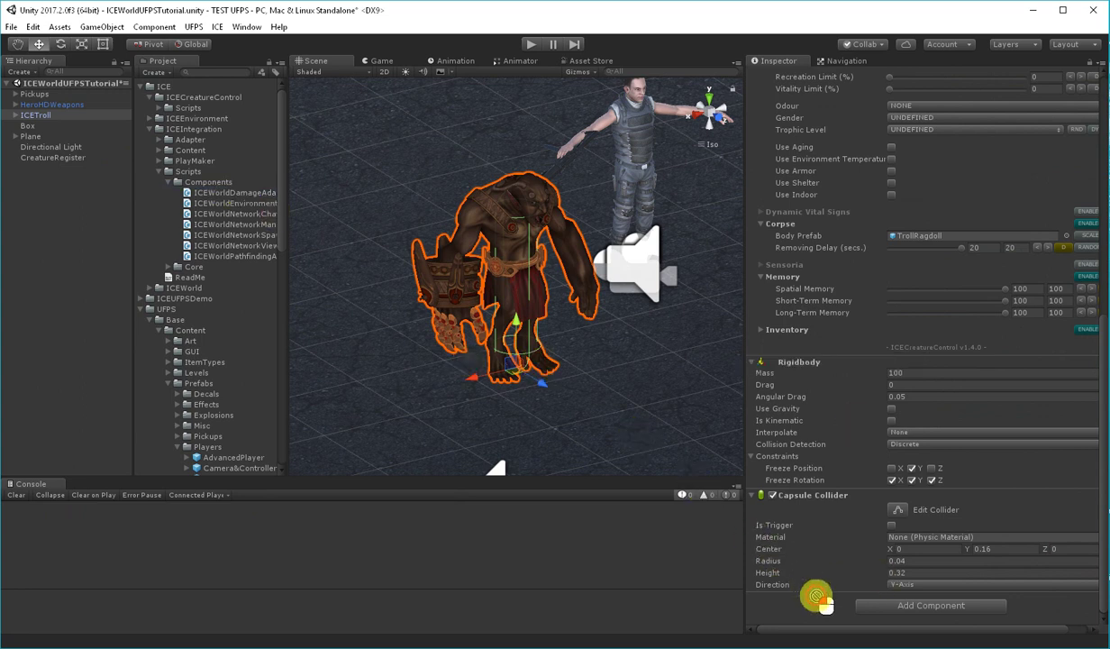
left_click_drag(836, 600, 836, 593)
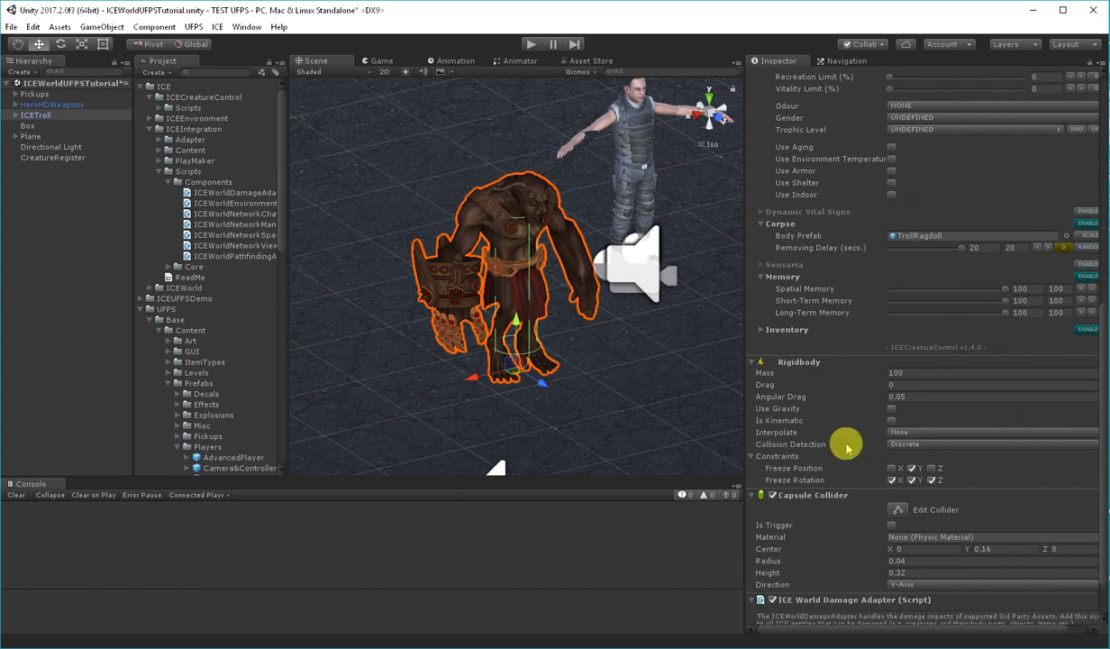
scroll(833, 504, "down", 2)
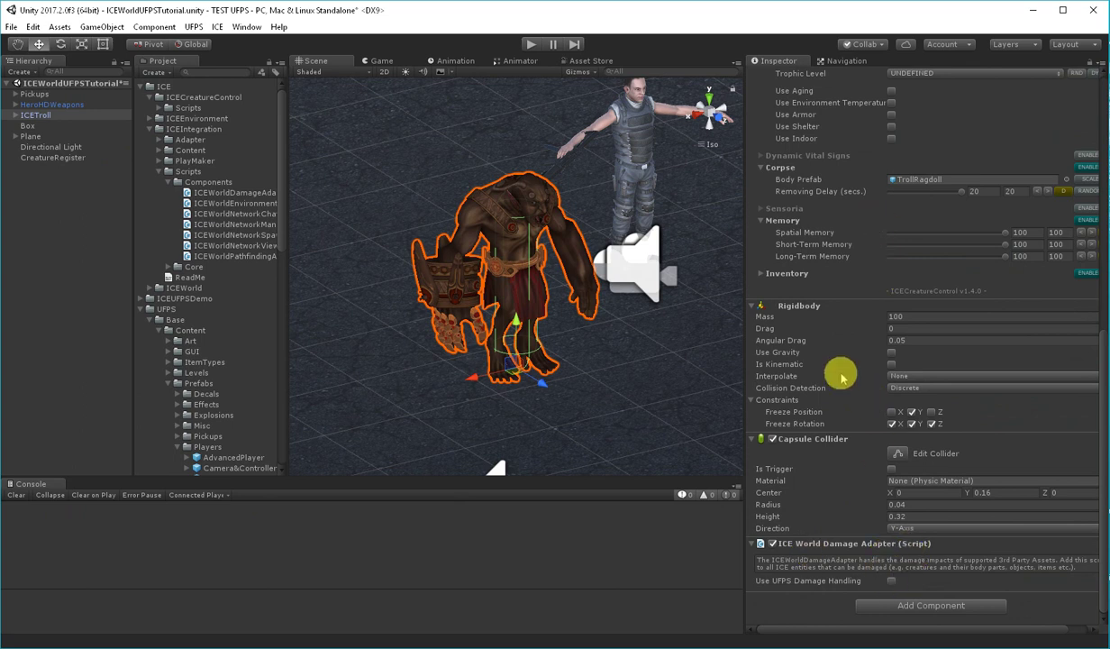
- Play-test the scene by shooting the troll with the pistol until it dies, watching its Status values, and exit play mode
scroll(852, 315, "up", 4)
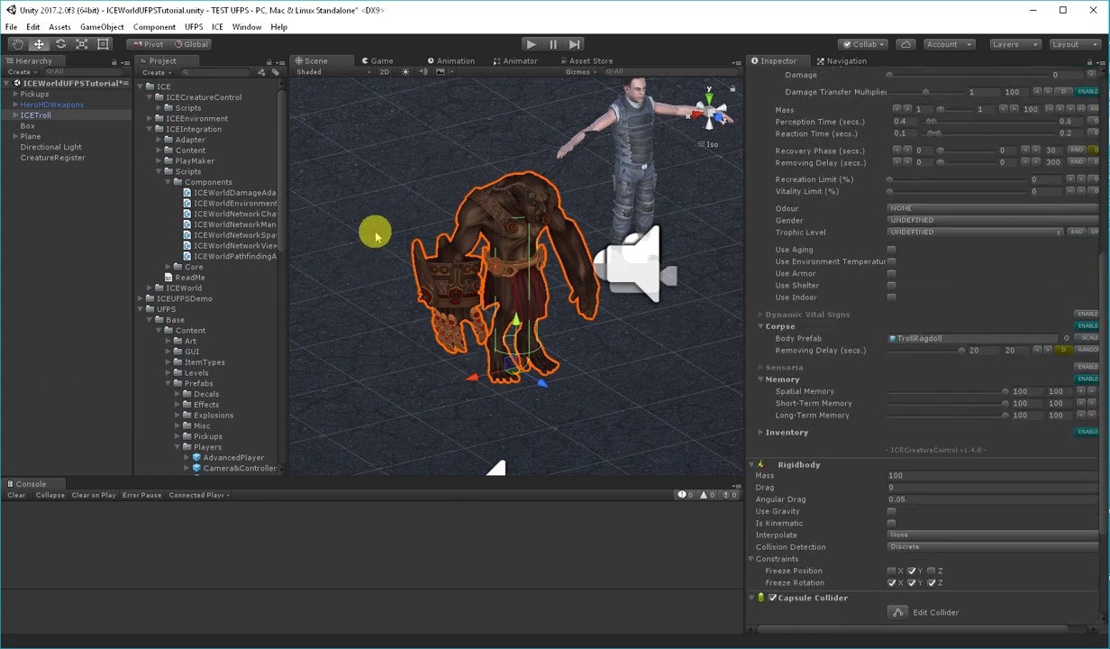
left_click(530, 45)
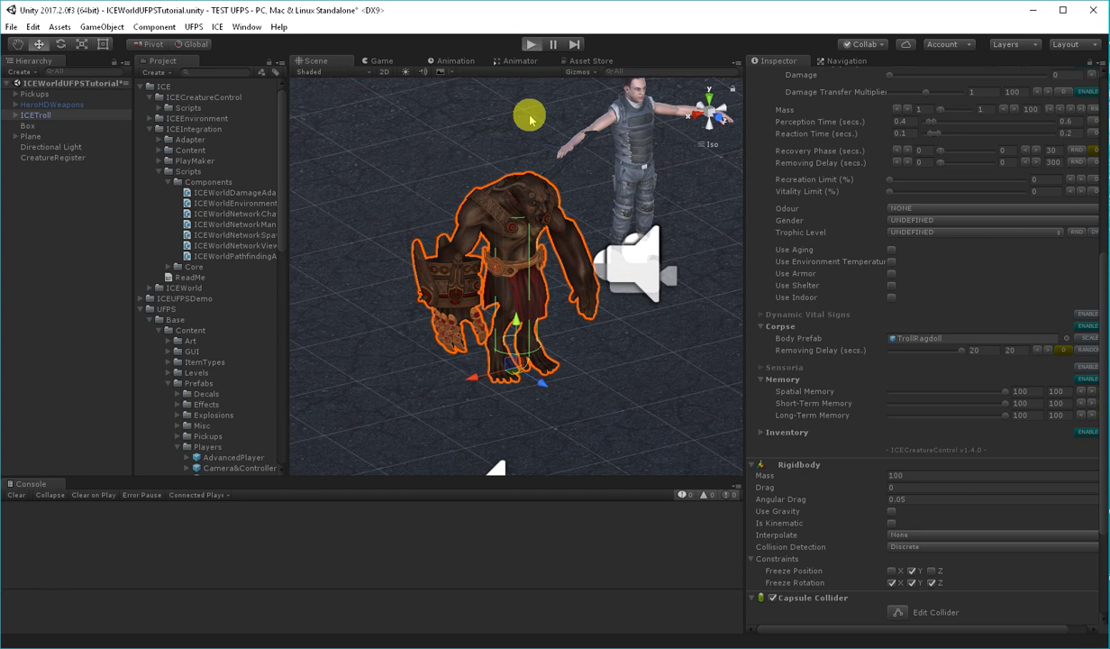
key("ctrl+p")
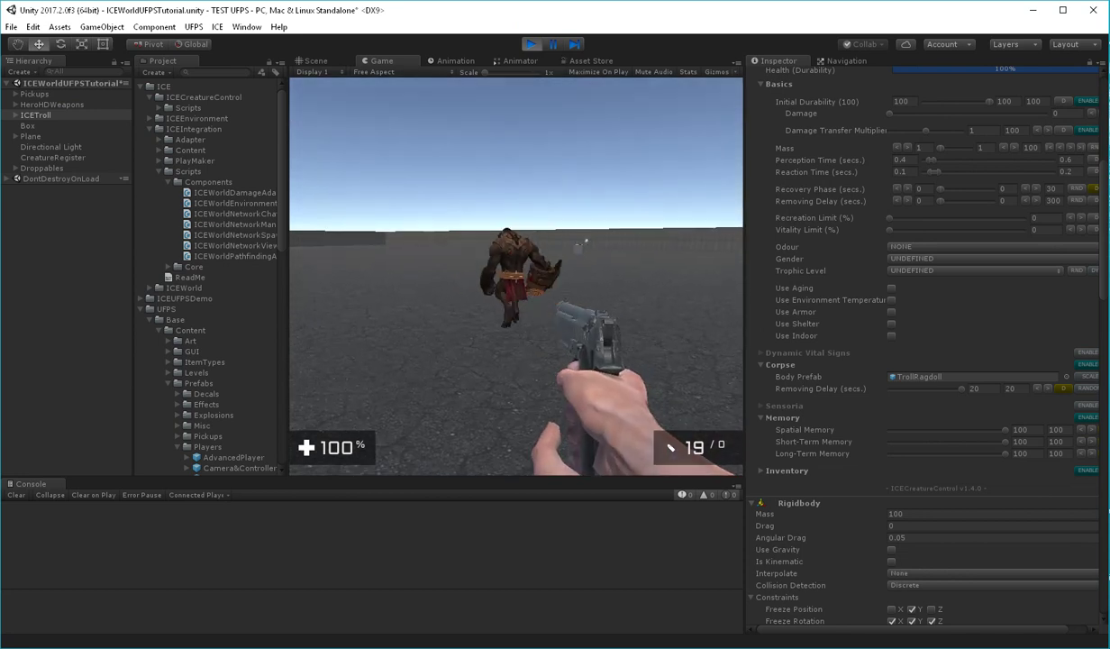
left_click(517, 277)
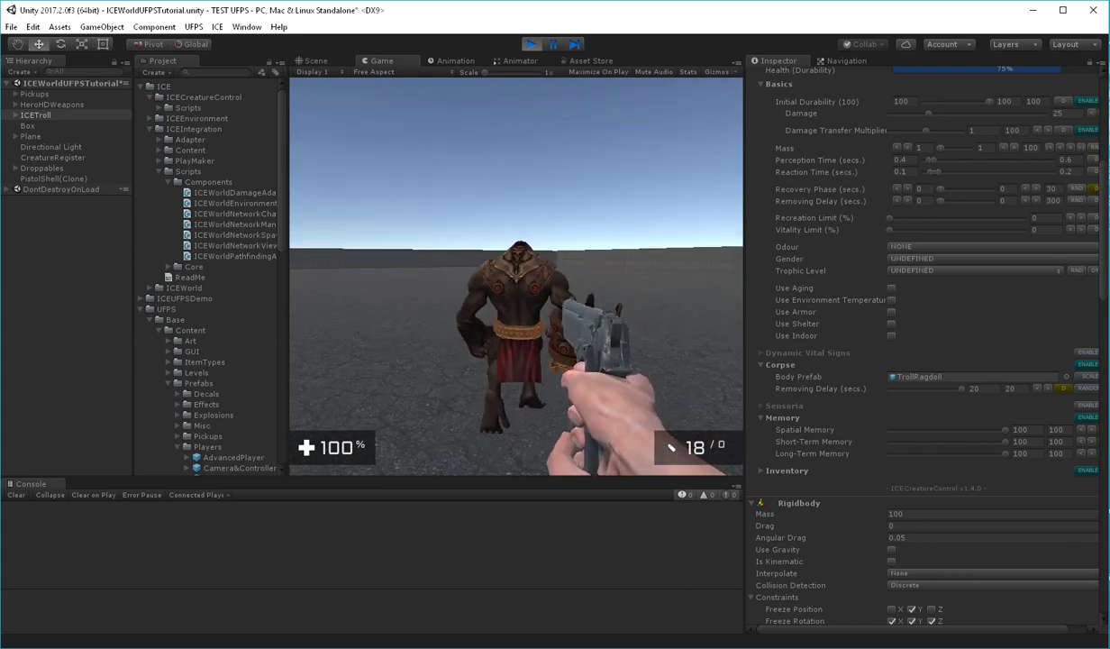
left_click(516, 277)
left_click(516, 277)
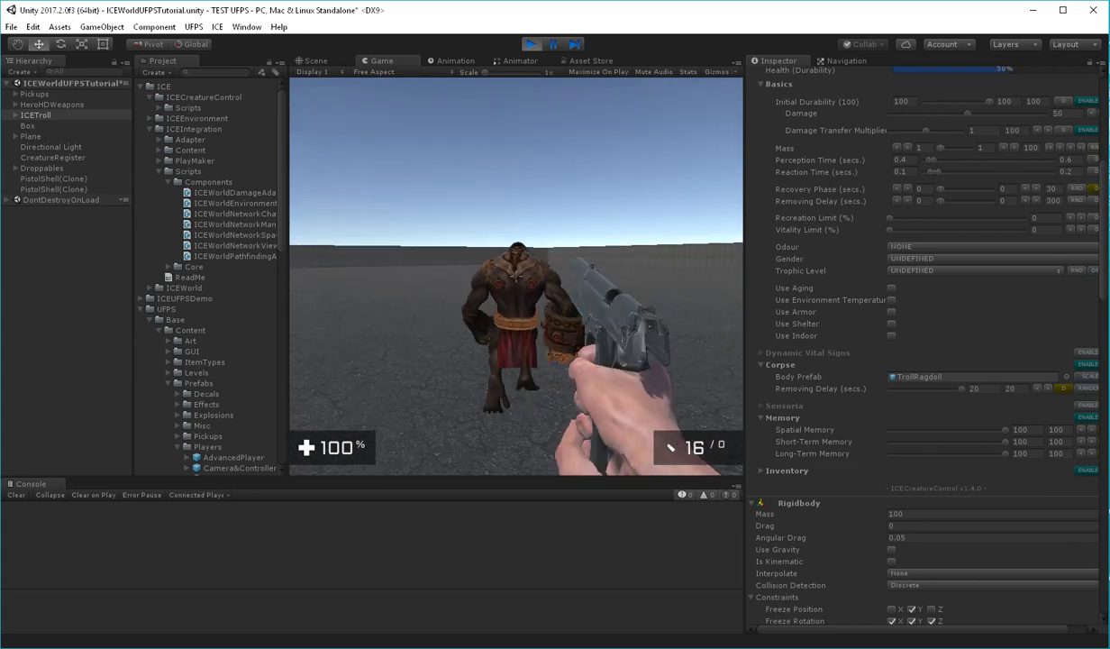
left_click(517, 277)
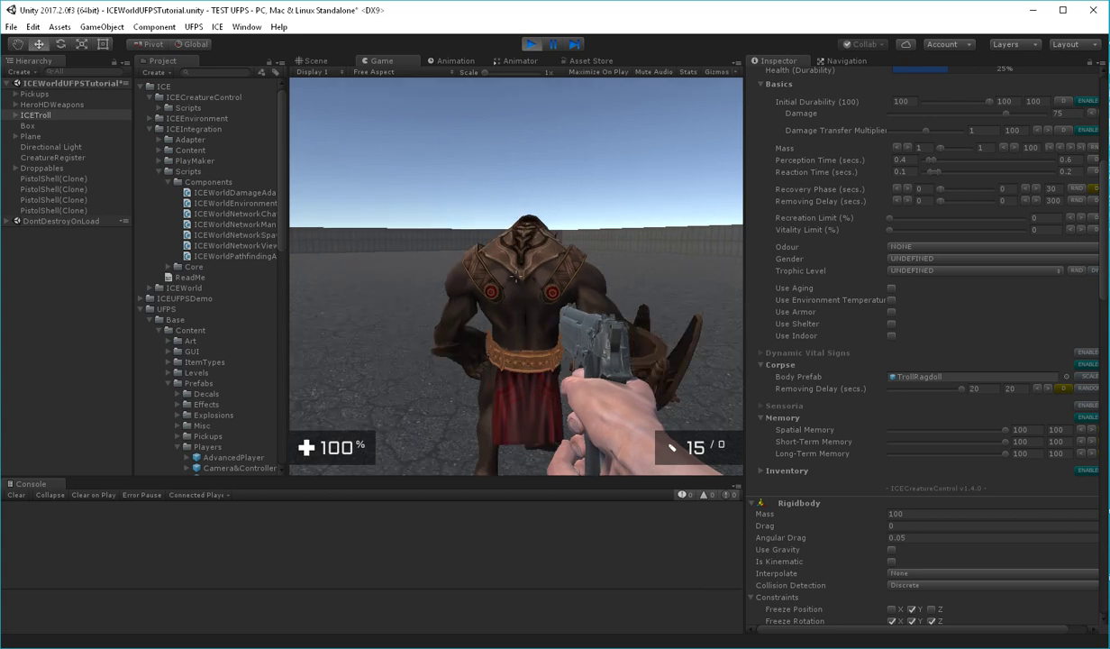
left_click(517, 277)
left_click(517, 276)
left_click(516, 277)
left_click(517, 276)
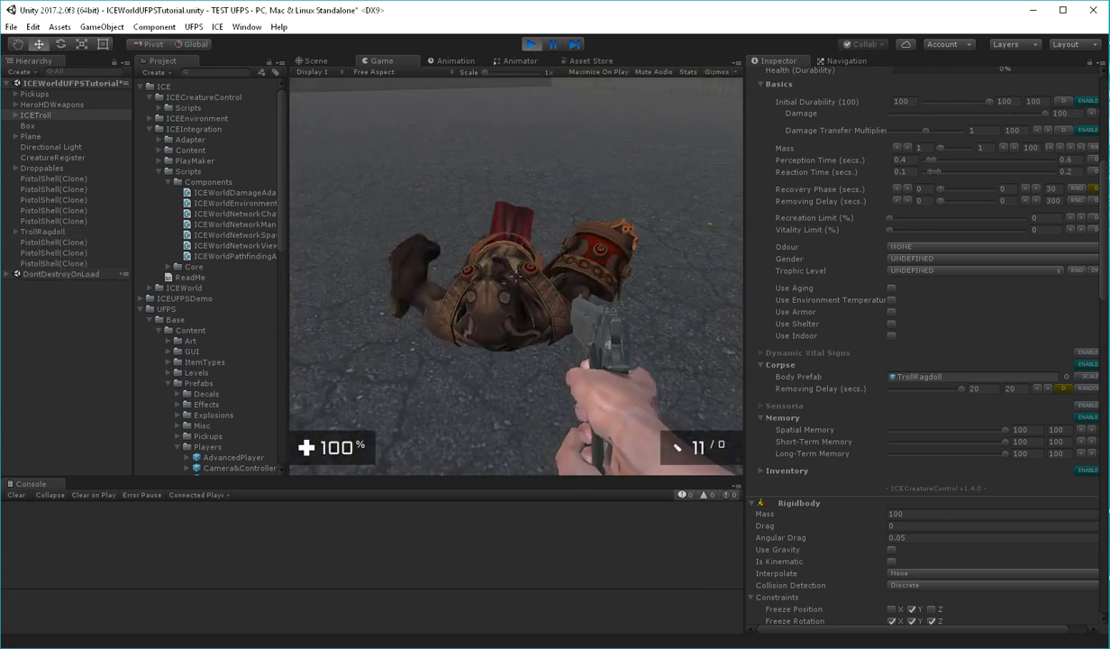
key("Escape")
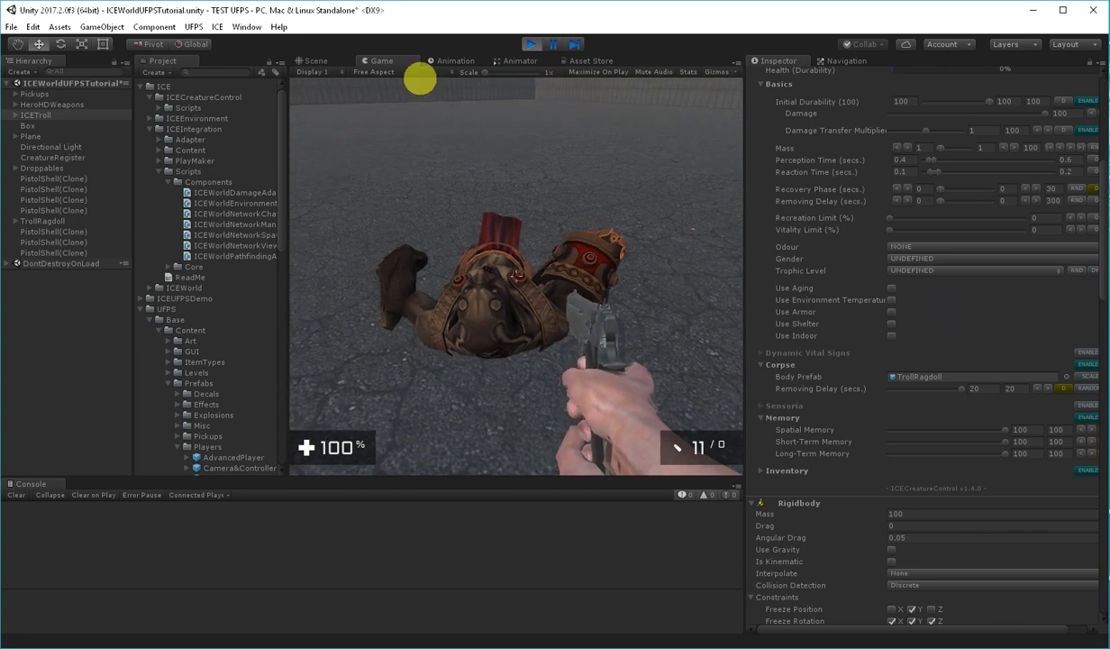
left_click(531, 45)
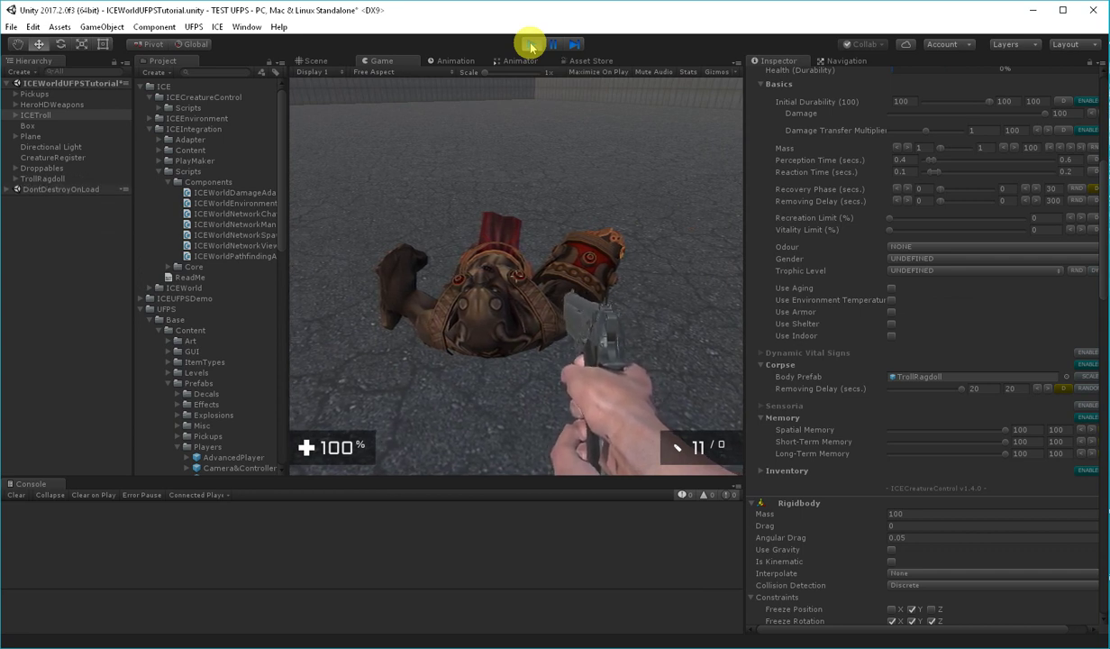
left_click(534, 45)
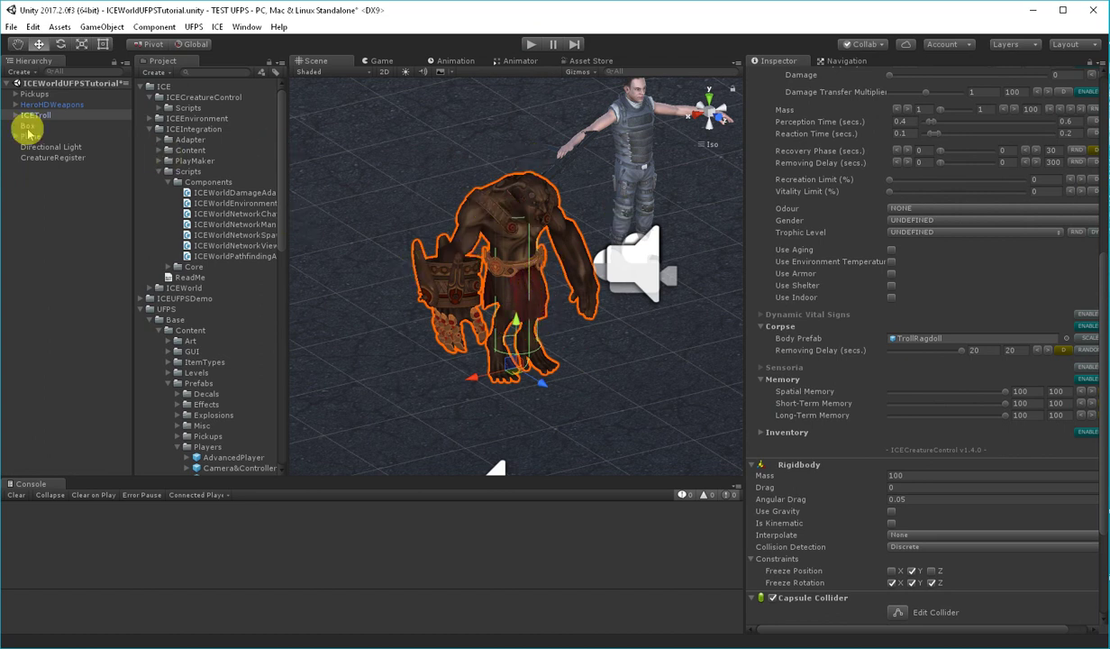
- Review the ICETroll's Status and Corpse settings, Rigidbody, Capsule Collider and ICE World Damage Adapter
scroll(876, 271, "up", 8)
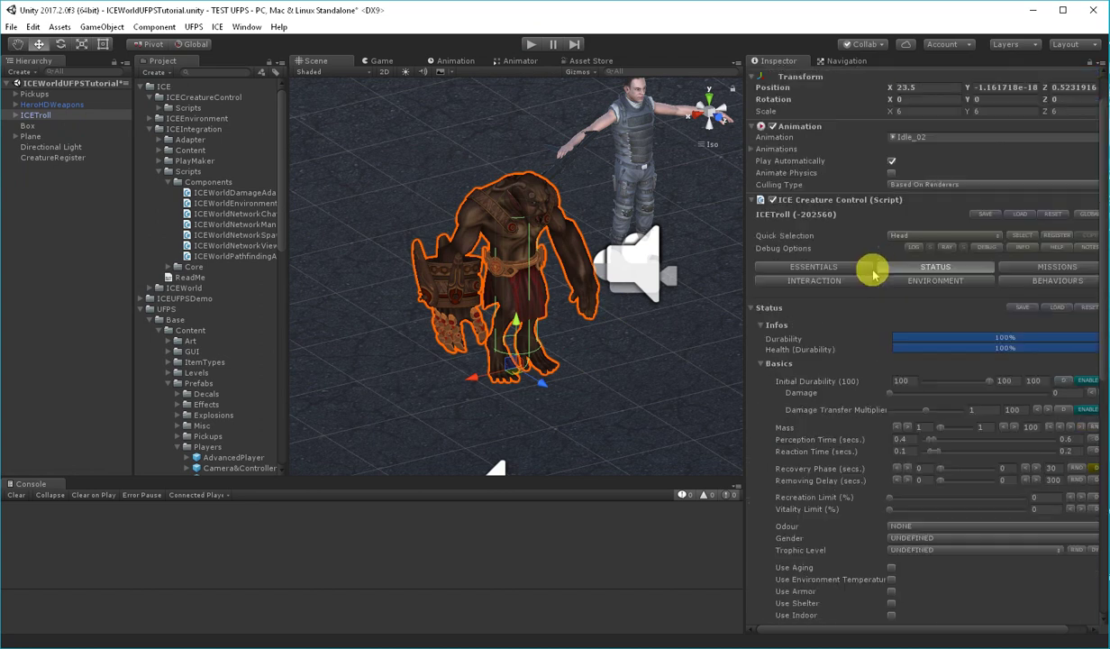
scroll(880, 284, "down", 3)
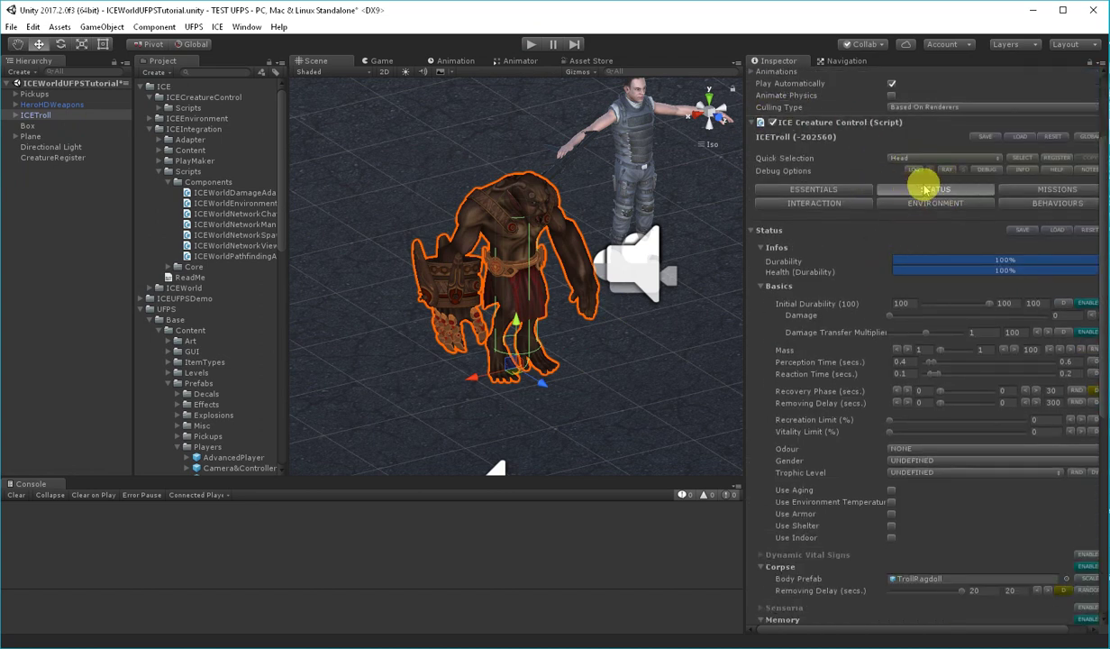
scroll(822, 378, "down", 6)
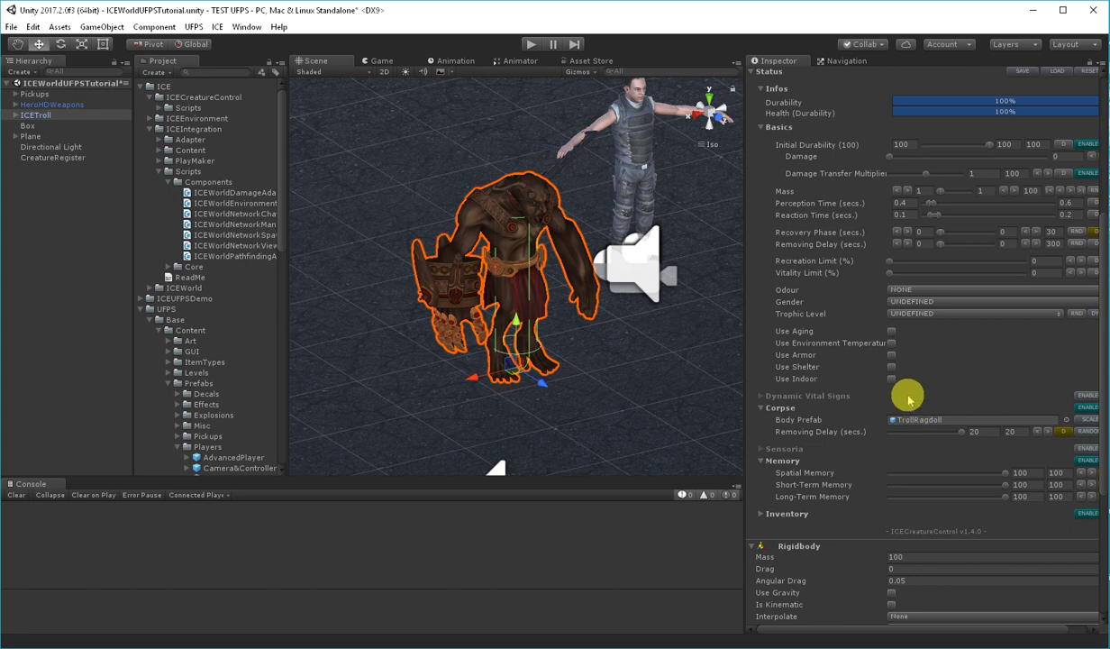
scroll(865, 410, "down", 4)
scroll(861, 421, "down", 4)
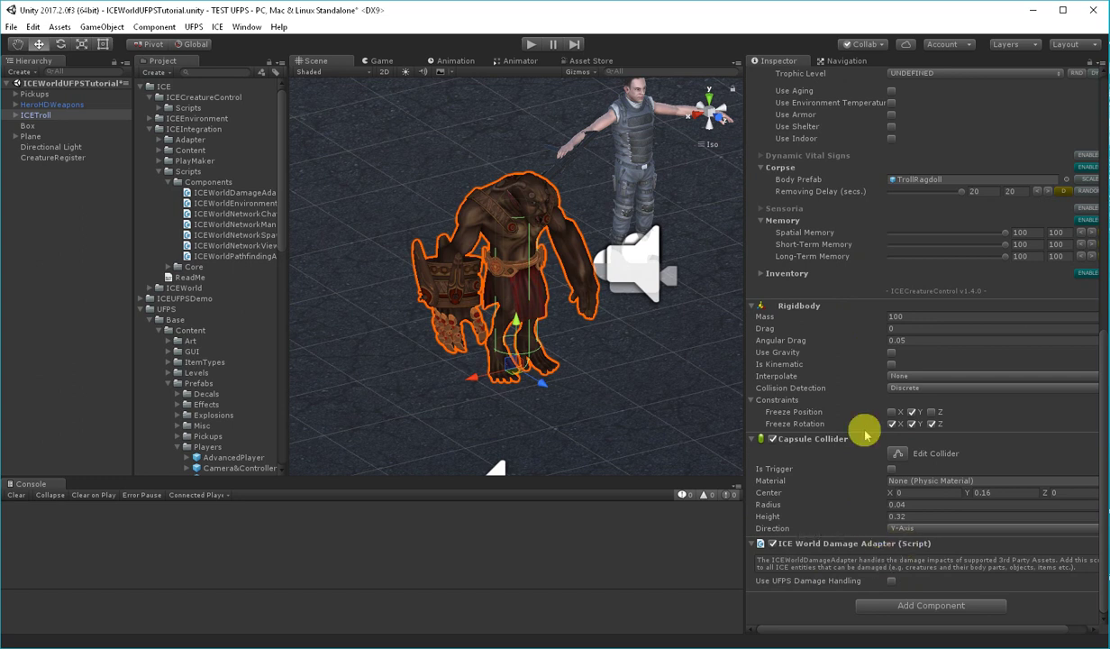
scroll(832, 419, "up", 2)
scroll(863, 447, "down", 2)
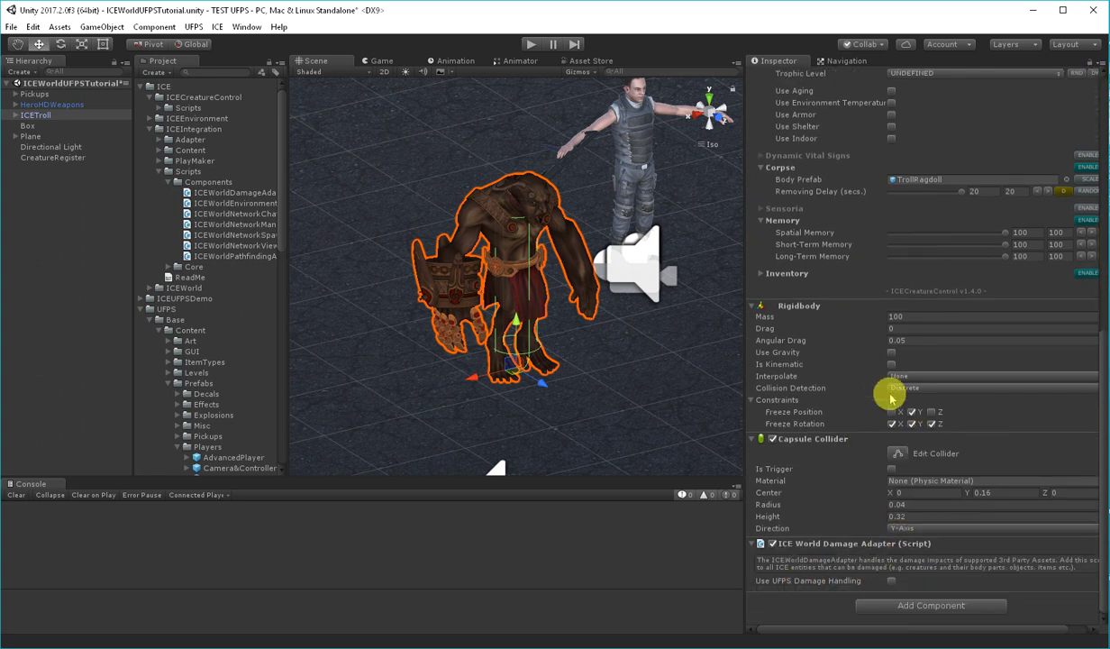
scroll(878, 349, "up", 4)
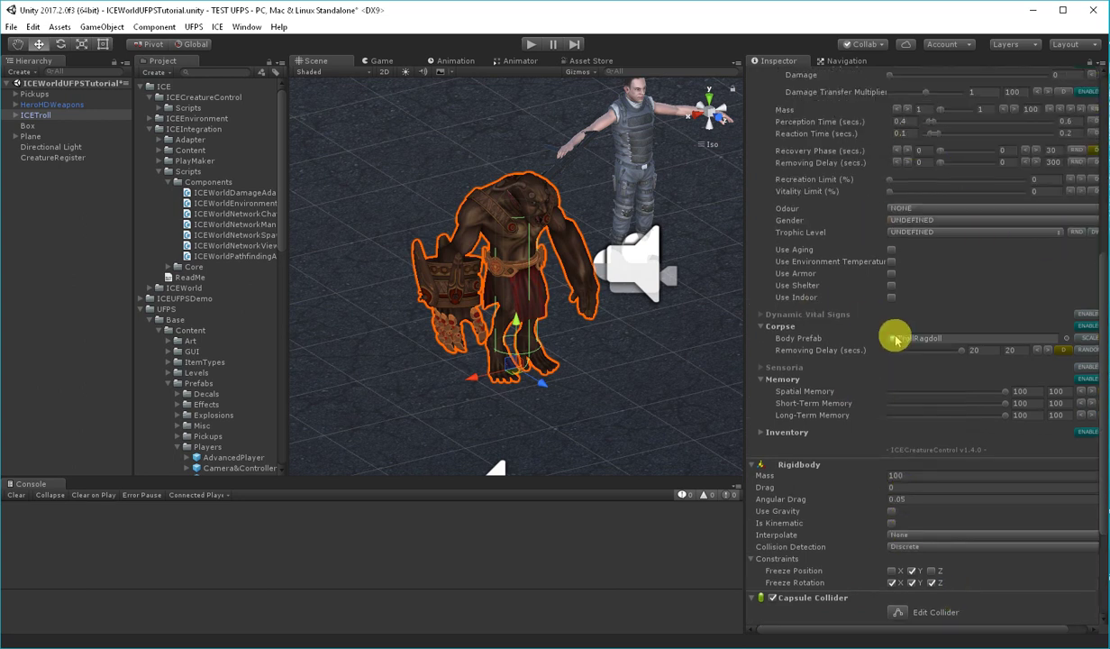
scroll(874, 396, "down", 4)
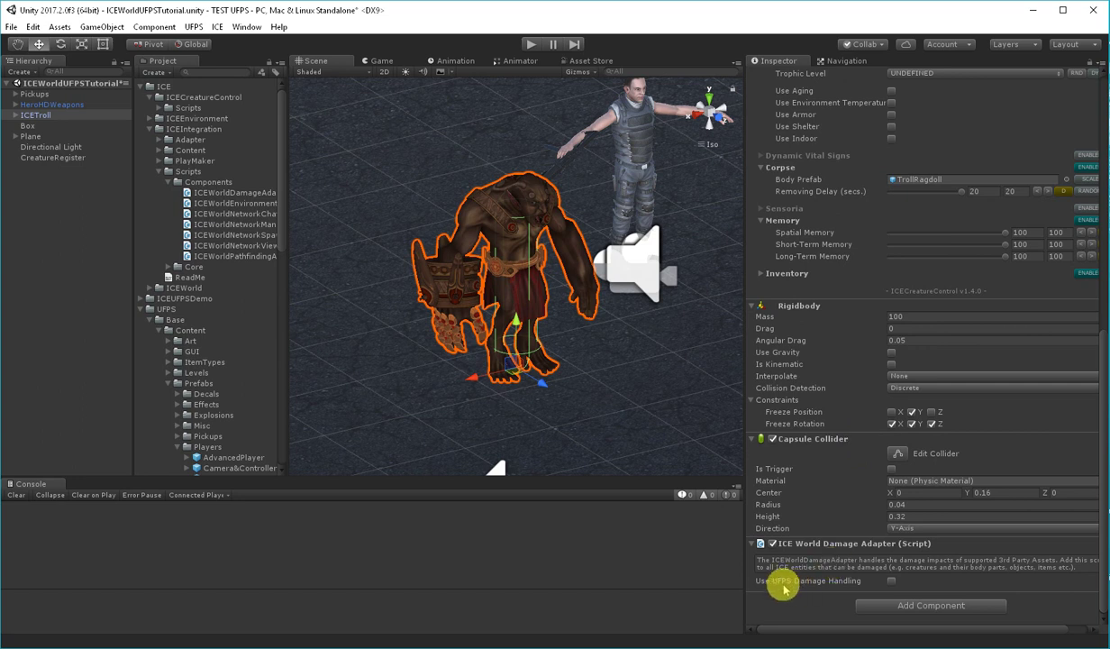
- Toggle the Use UFPS Damage Handling option of the troll's ICE World Damage Adapter
left_click(891, 581)
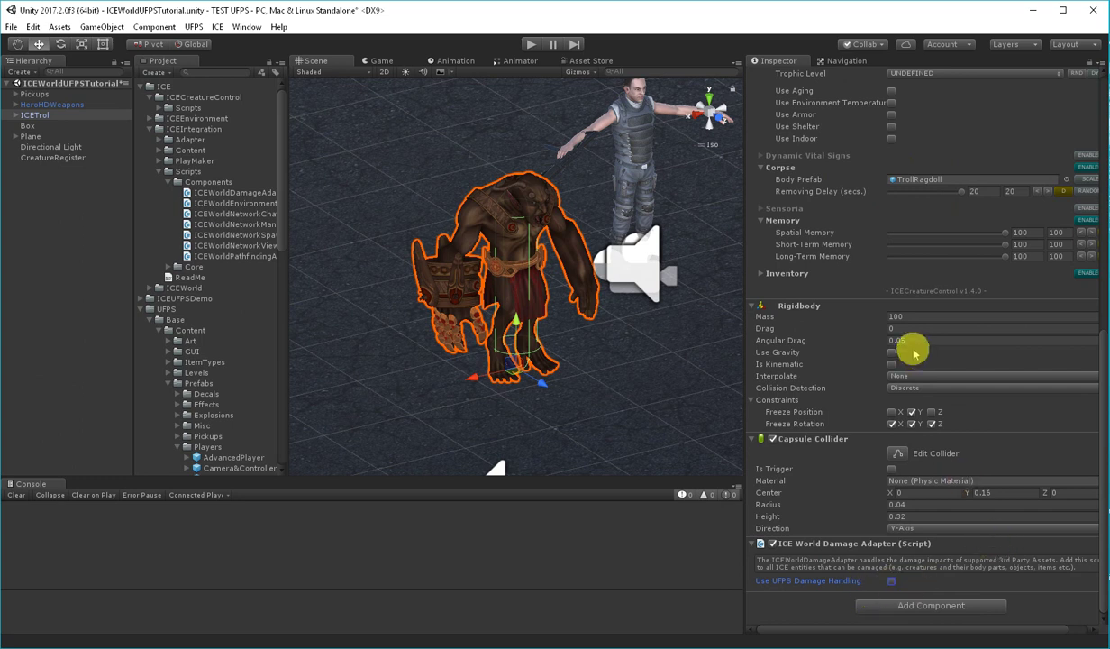
scroll(910, 342, "up", 3)
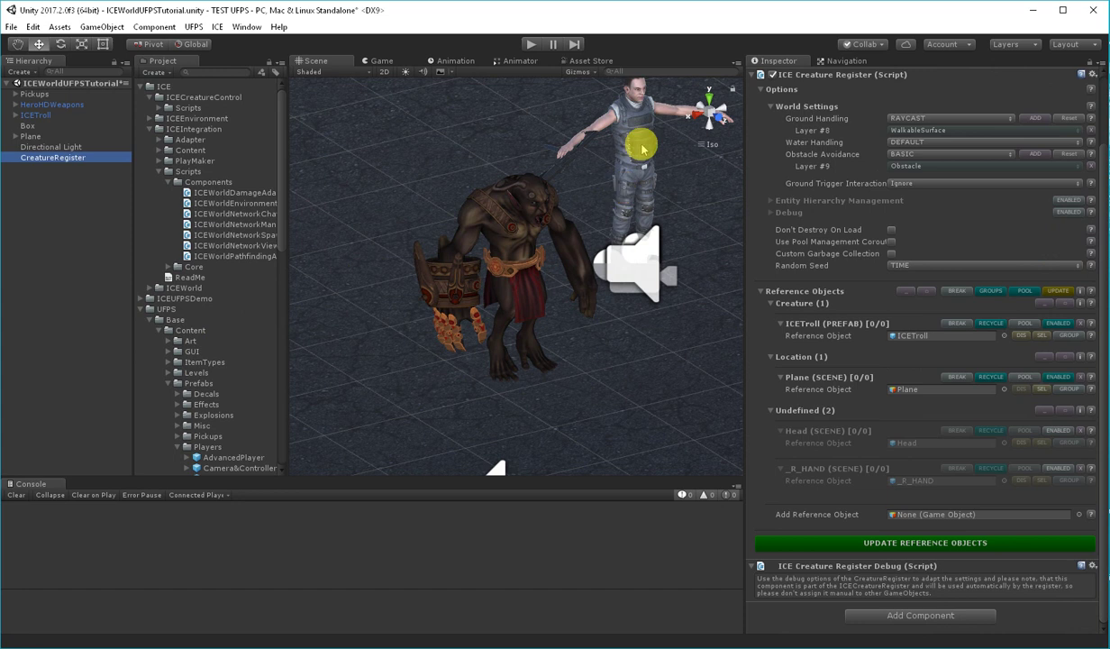
- Add the ICE Creature Player component to HeroHDWeapons and bring its settings into view
left_click(37, 106)
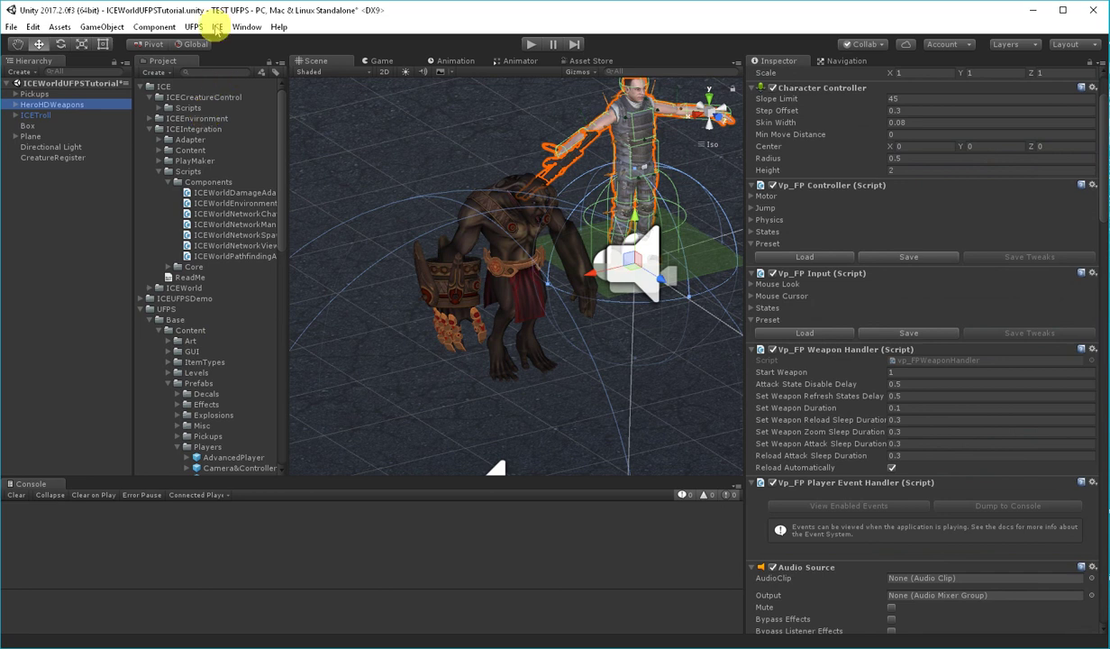
left_click(218, 27)
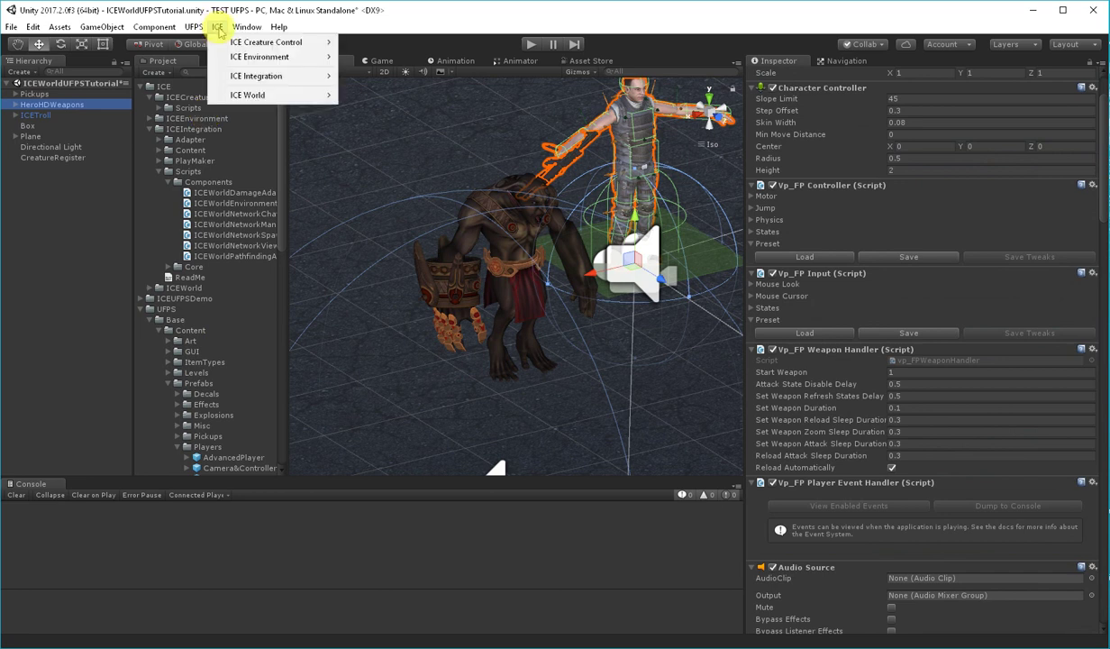
mouse_move(232, 47)
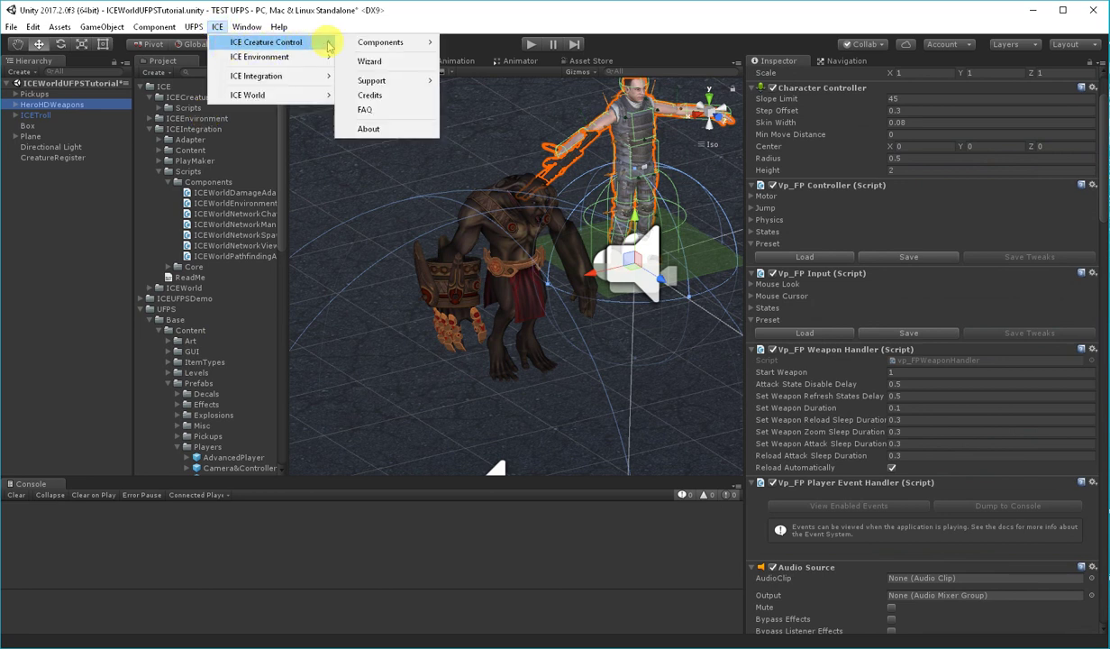
mouse_move(389, 42)
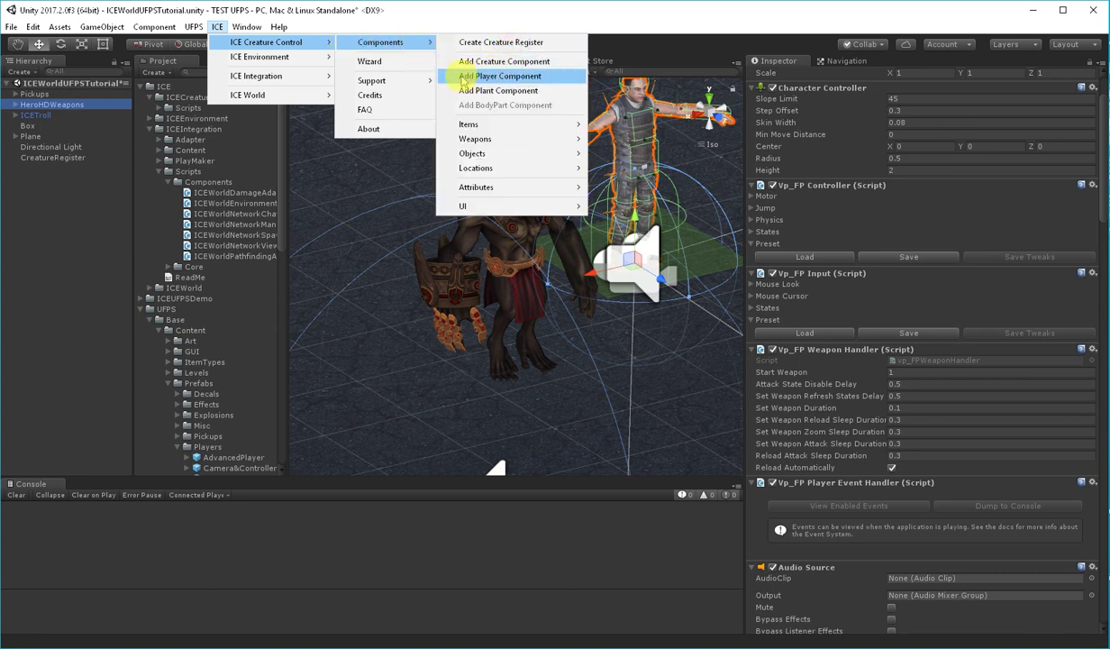
left_click(536, 76)
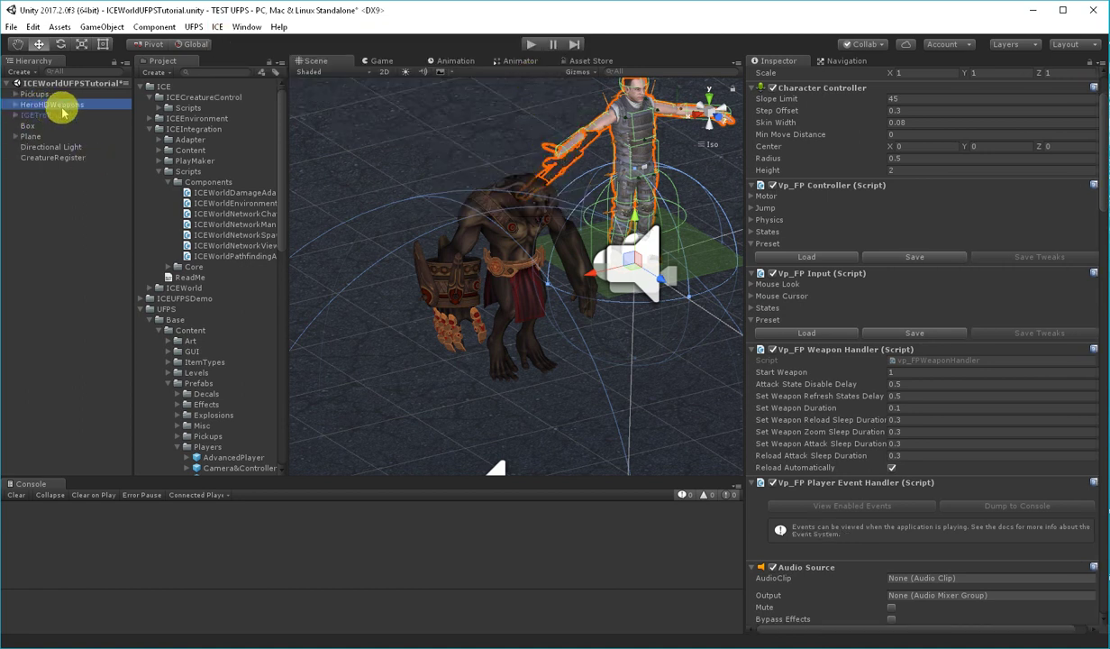
scroll(869, 365, "down", 2)
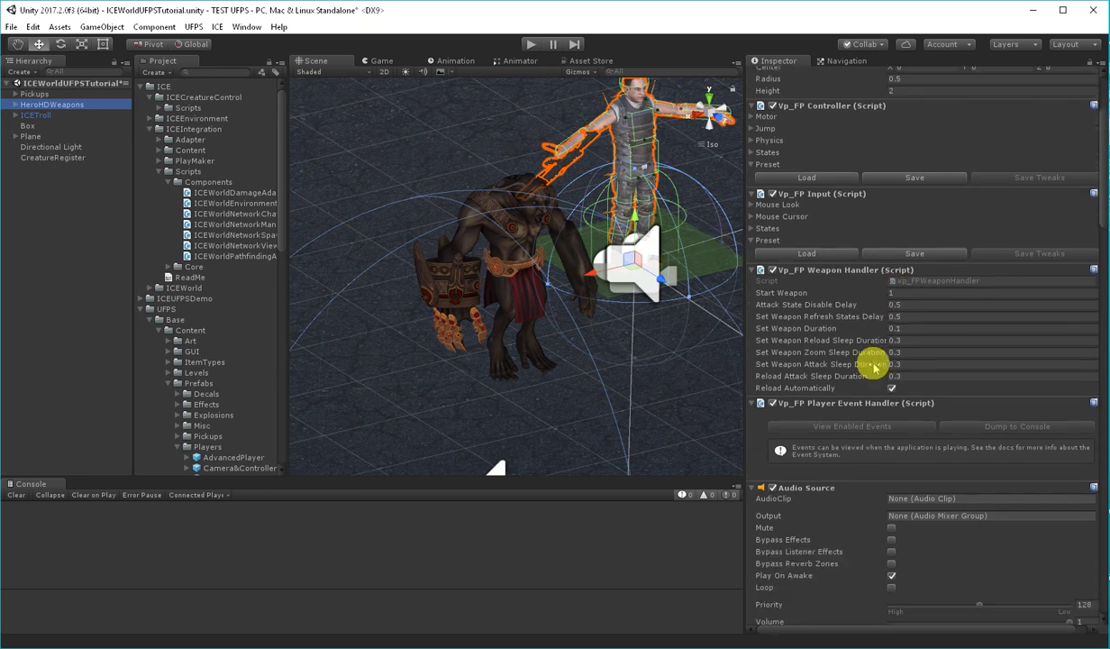
scroll(872, 368, "down", 10)
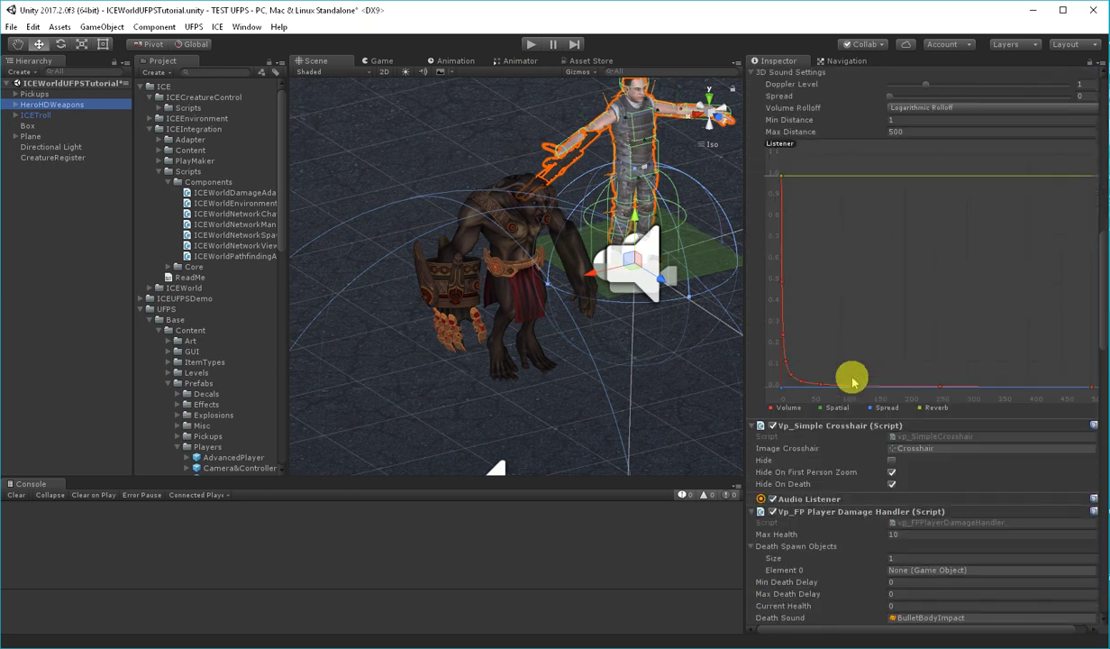
scroll(843, 388, "down", 10)
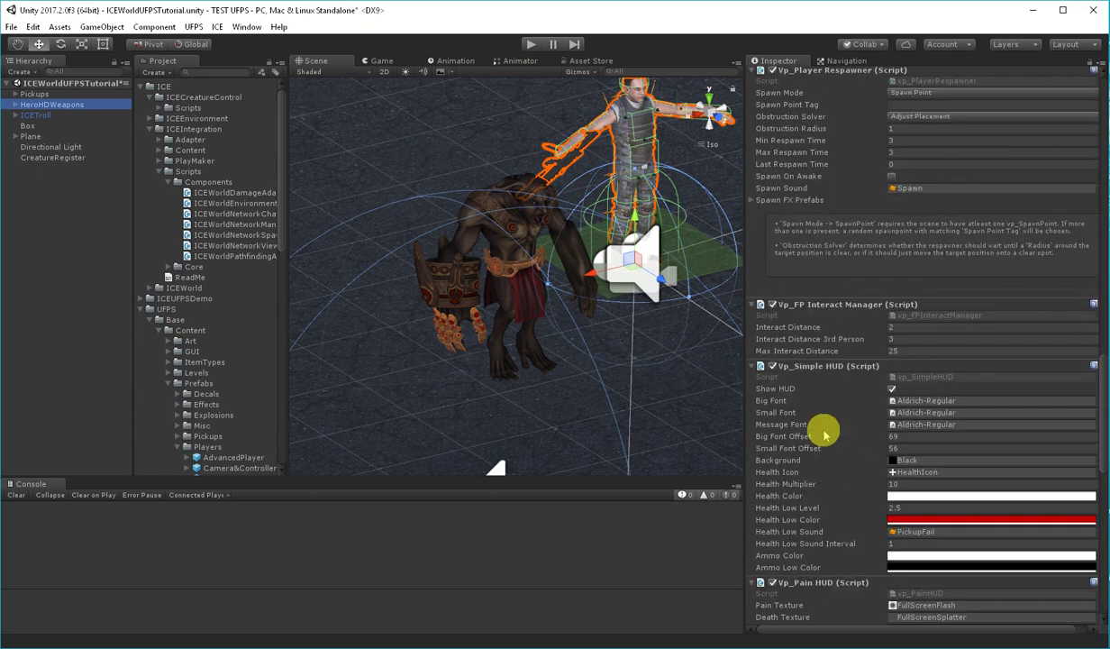
scroll(824, 434, "down", 10)
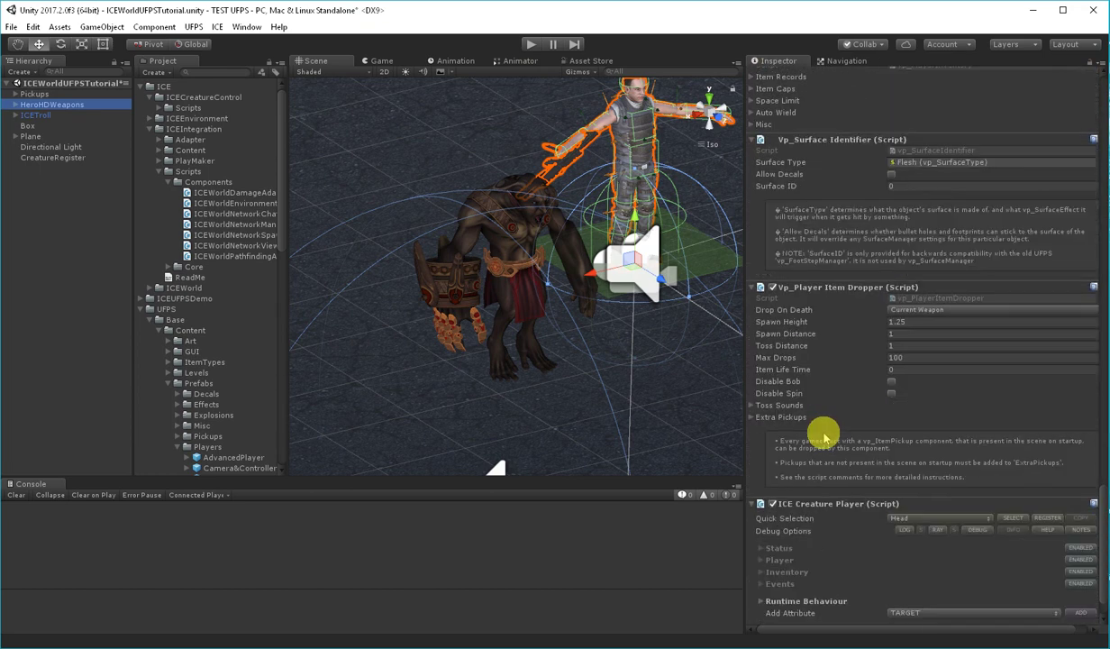
scroll(824, 434, "down", 3)
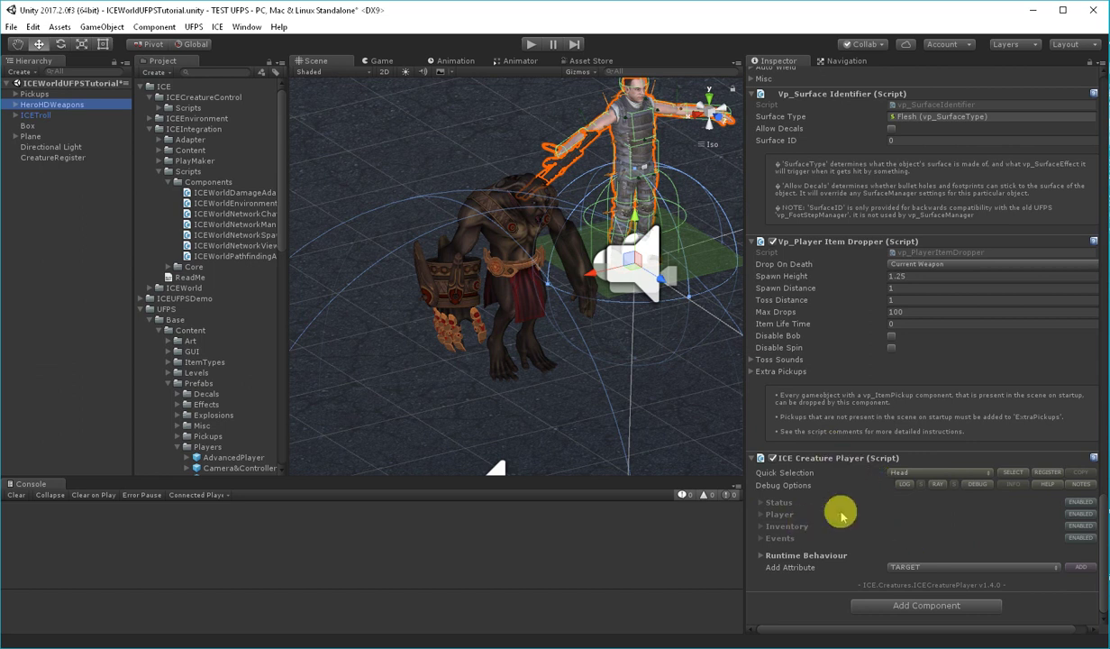
- Update the CreatureRegister's reference objects to register HeroHDWeapons as a player
left_click(50, 159)
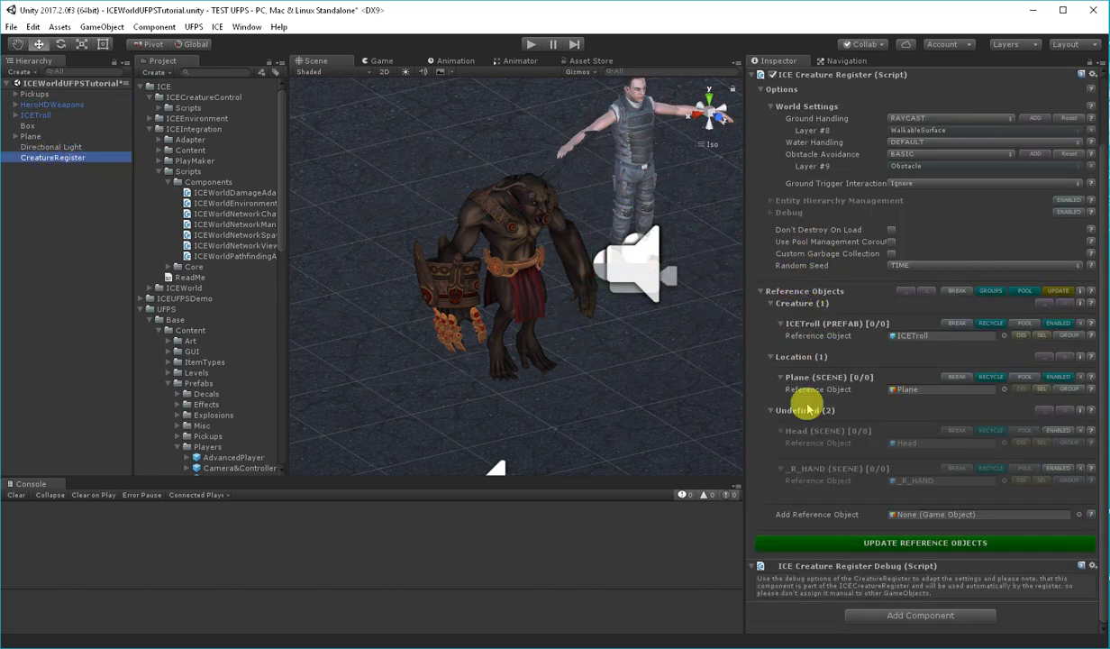
left_click(971, 544)
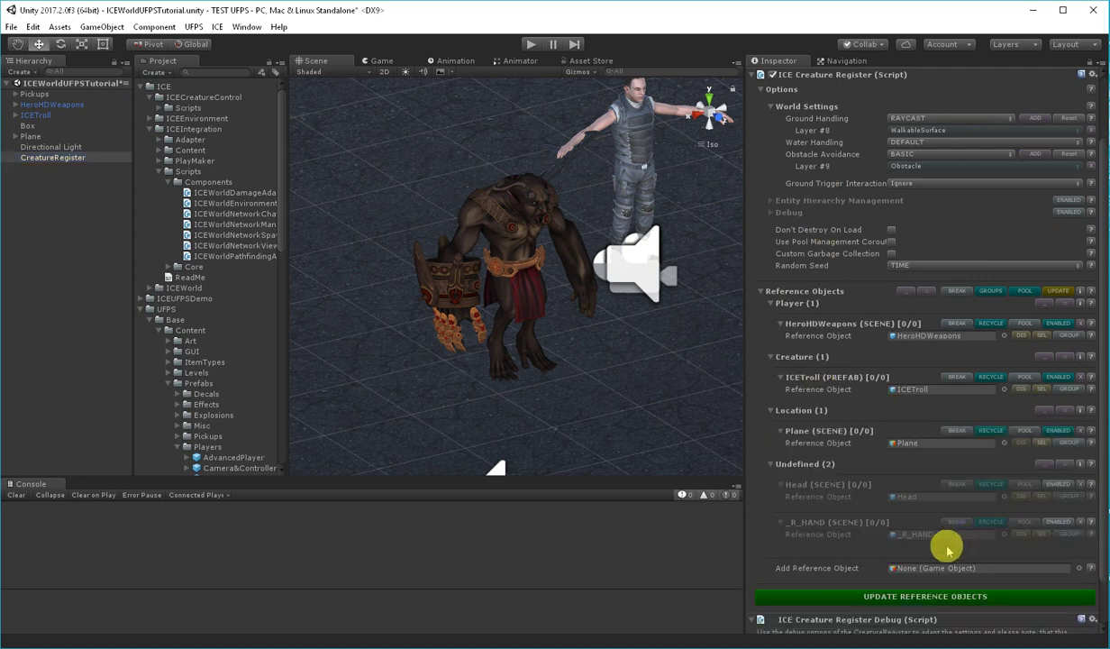
- Play-test the scene with HeroHDWeapons registered as a player, and exit play mode
left_click(533, 45)
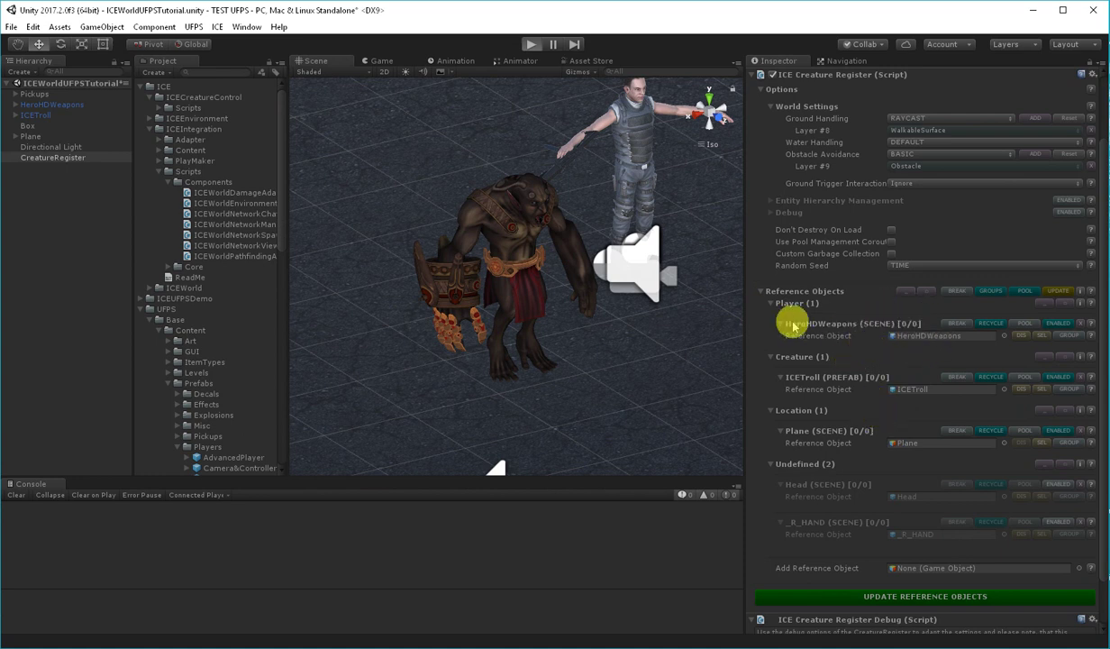
key("ctrl+p")
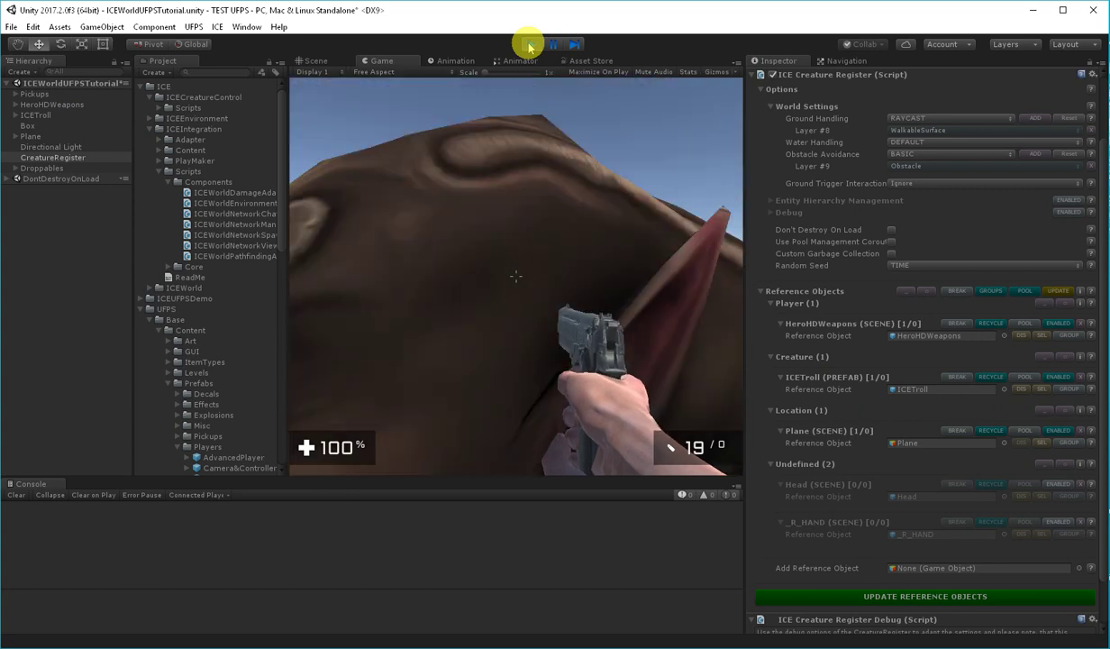
key("ctrl+p")
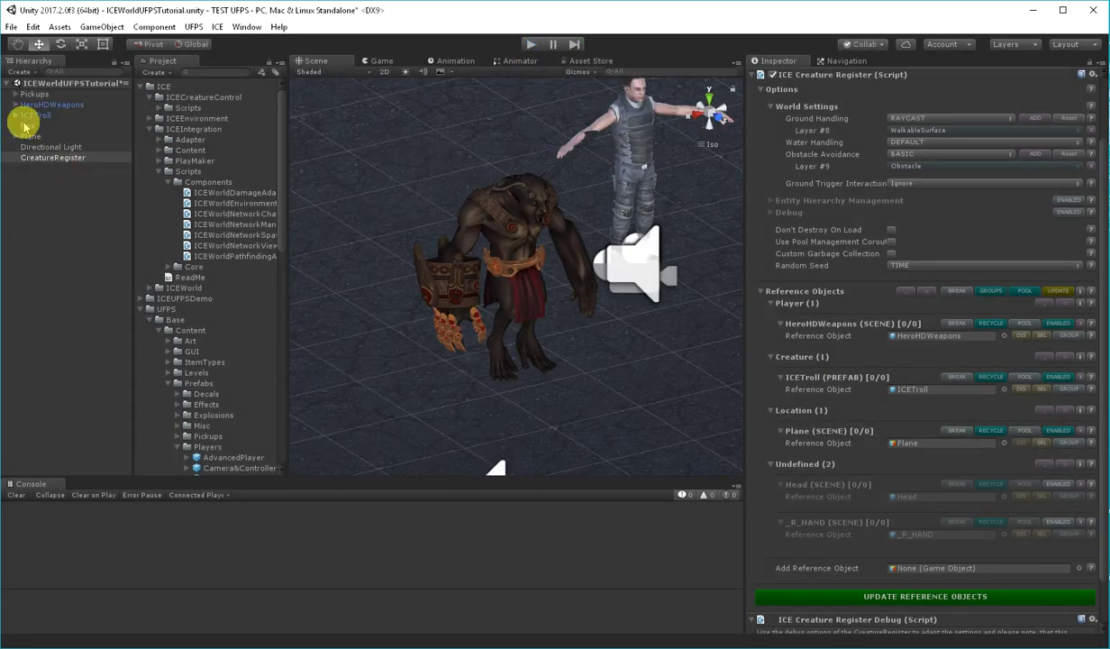
- Add and enable an interactor in the ICETroll's Interaction settings, with HeroHDWeapons as the target object of its first act
left_click(32, 116)
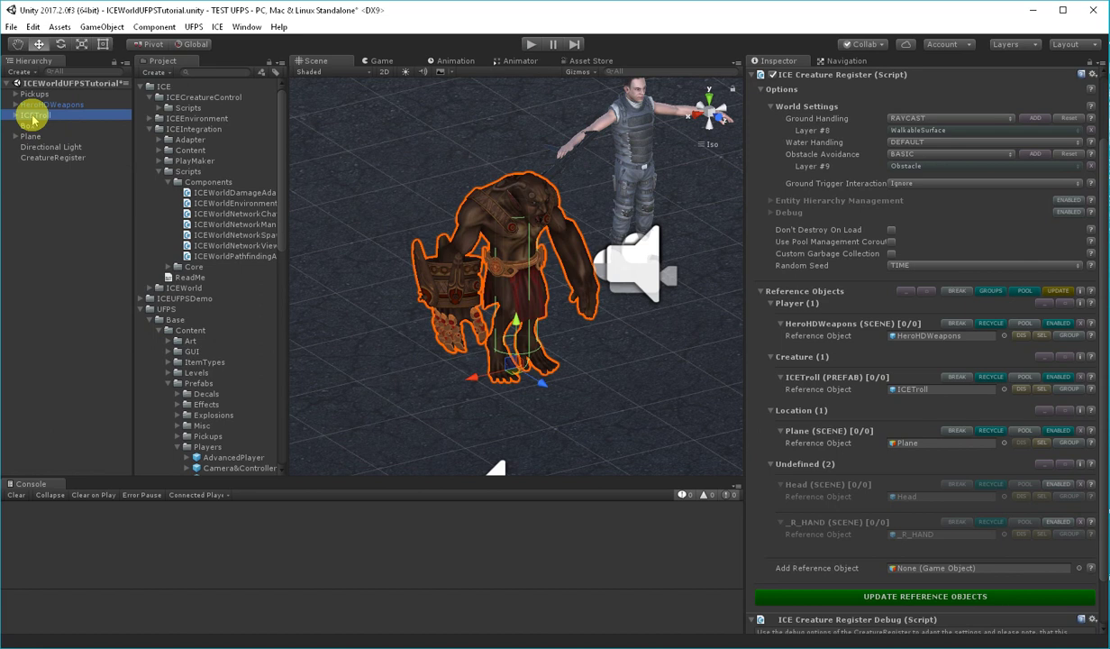
left_click(779, 233)
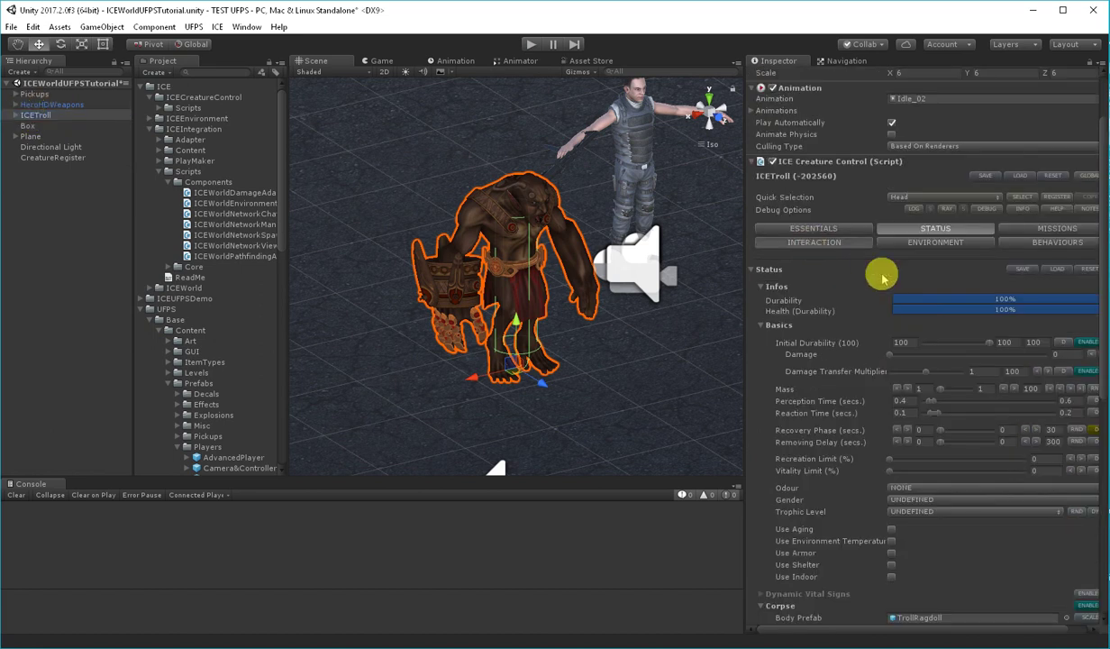
left_click(856, 242)
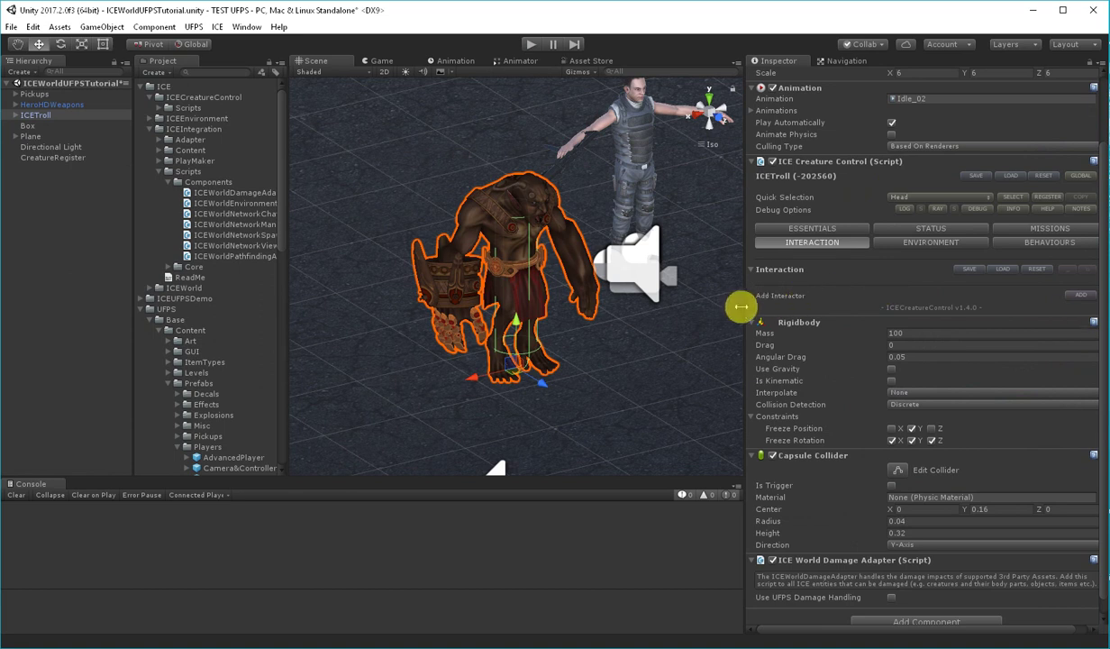
left_click_drag(738, 303, 678, 301)
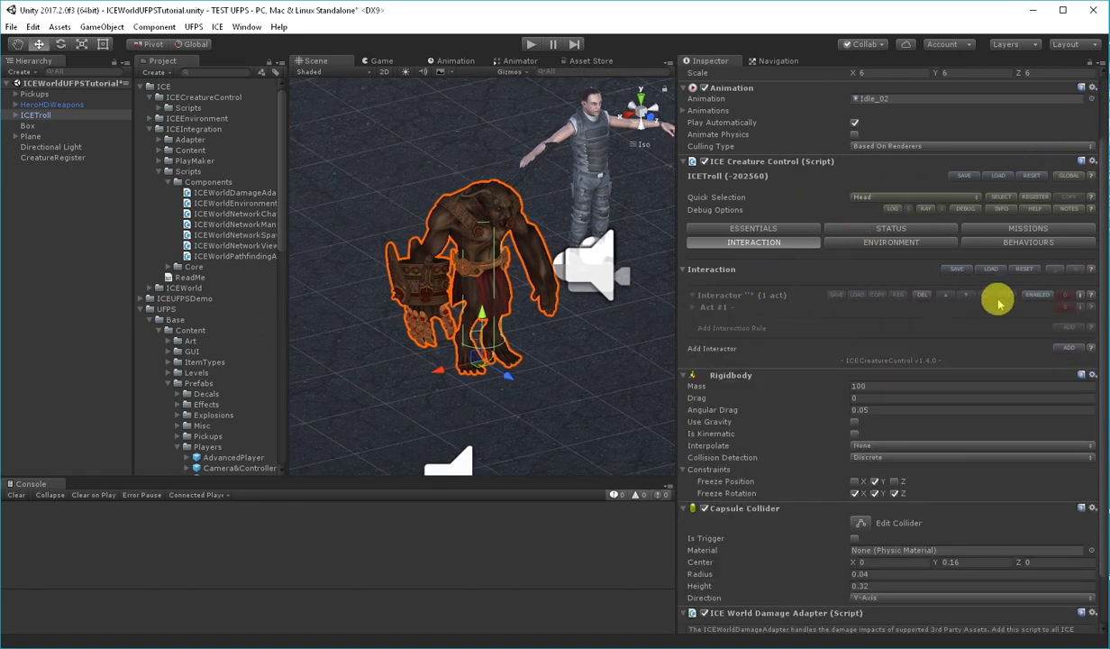
left_click(1041, 295)
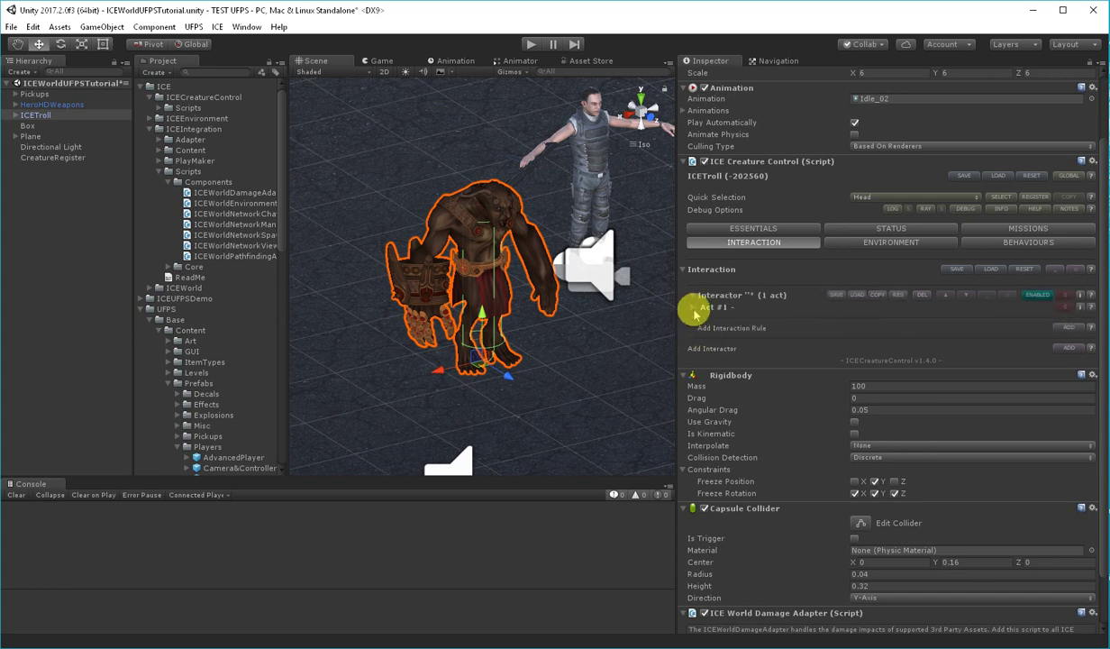
left_click(692, 307)
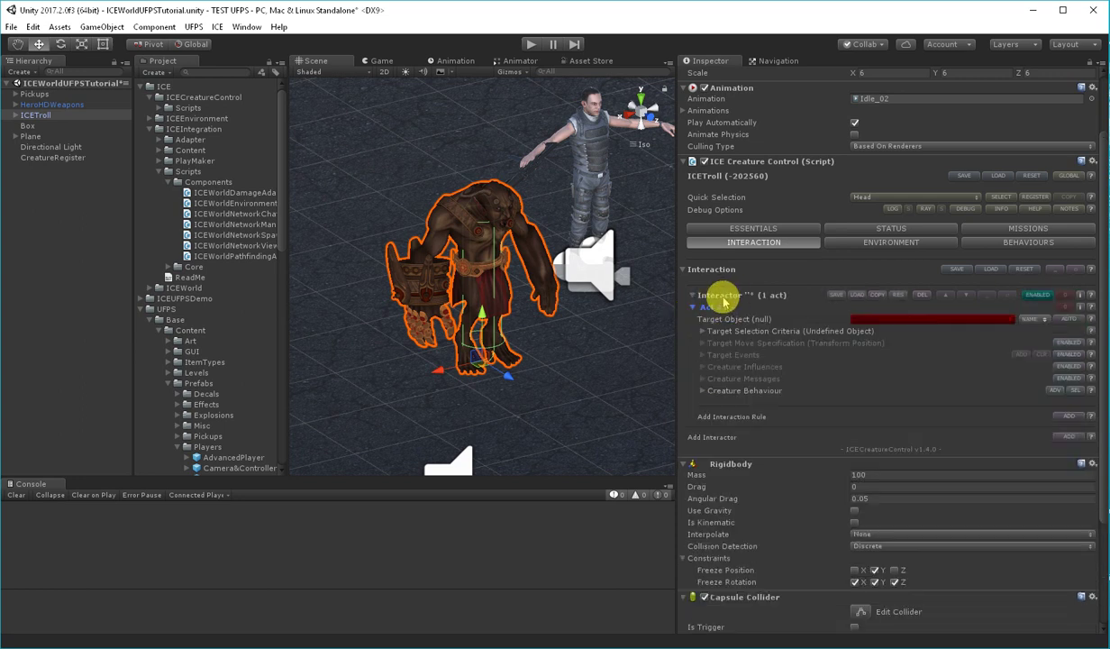
left_click(864, 320)
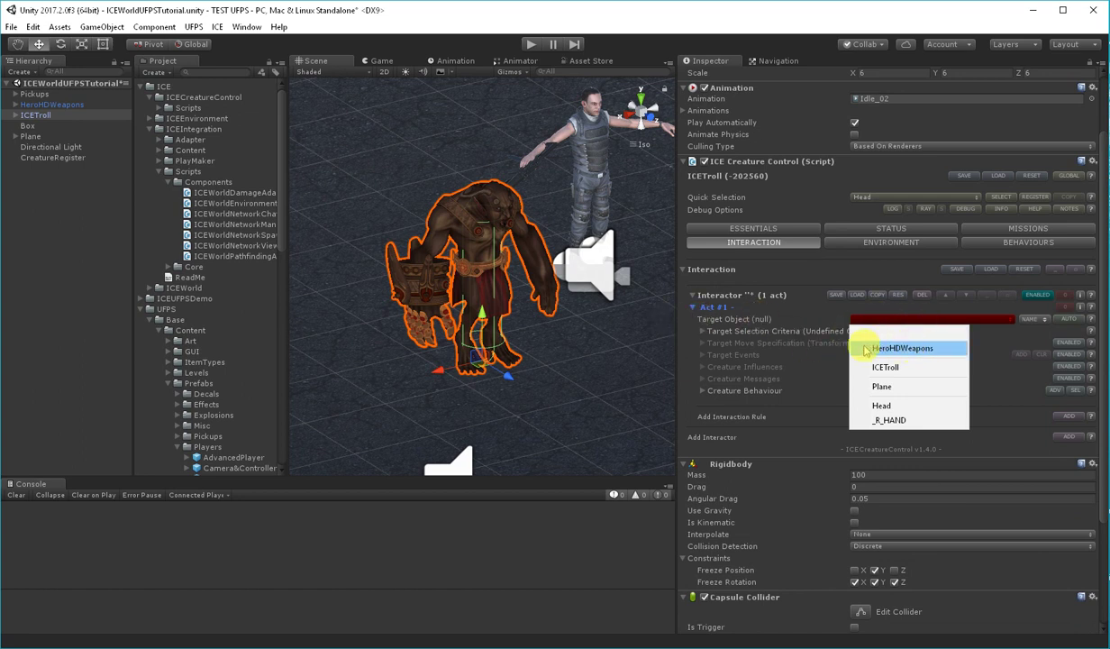
left_click(911, 348)
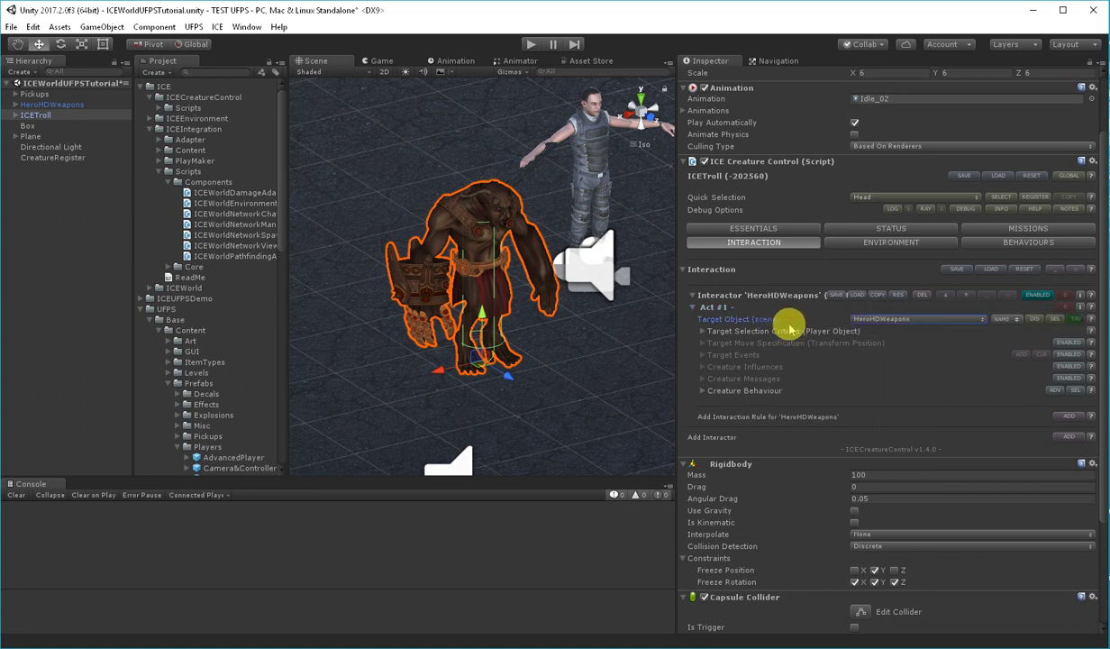
- Set the HeroHDWeapons target selection criteria to priority 50 and a selection range of 25
left_click(703, 332)
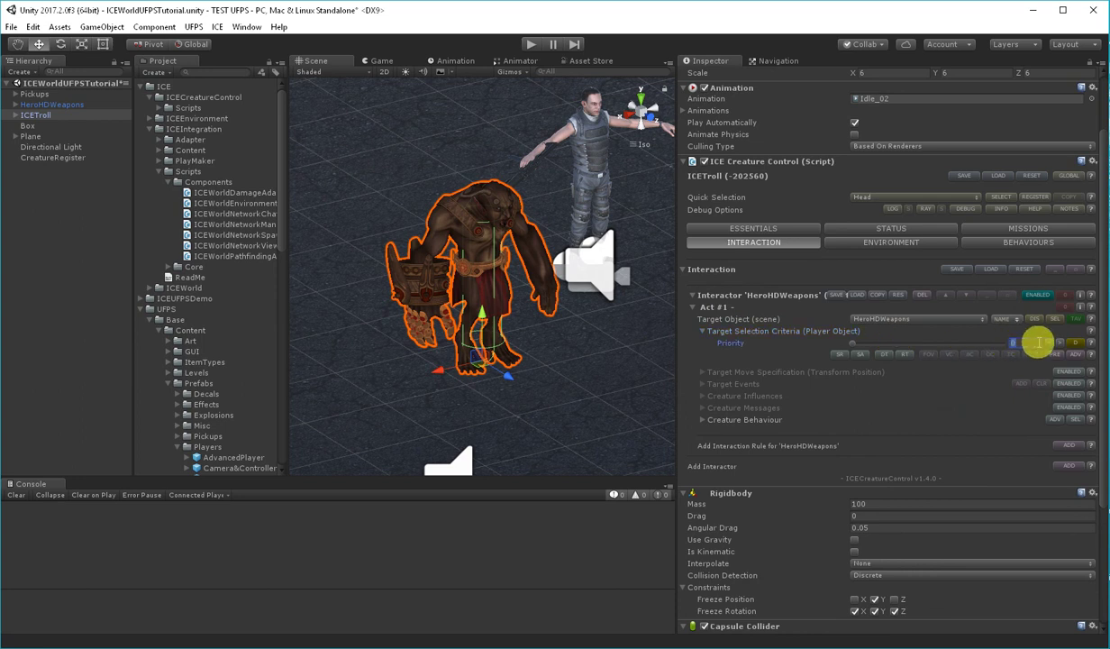
type("0")
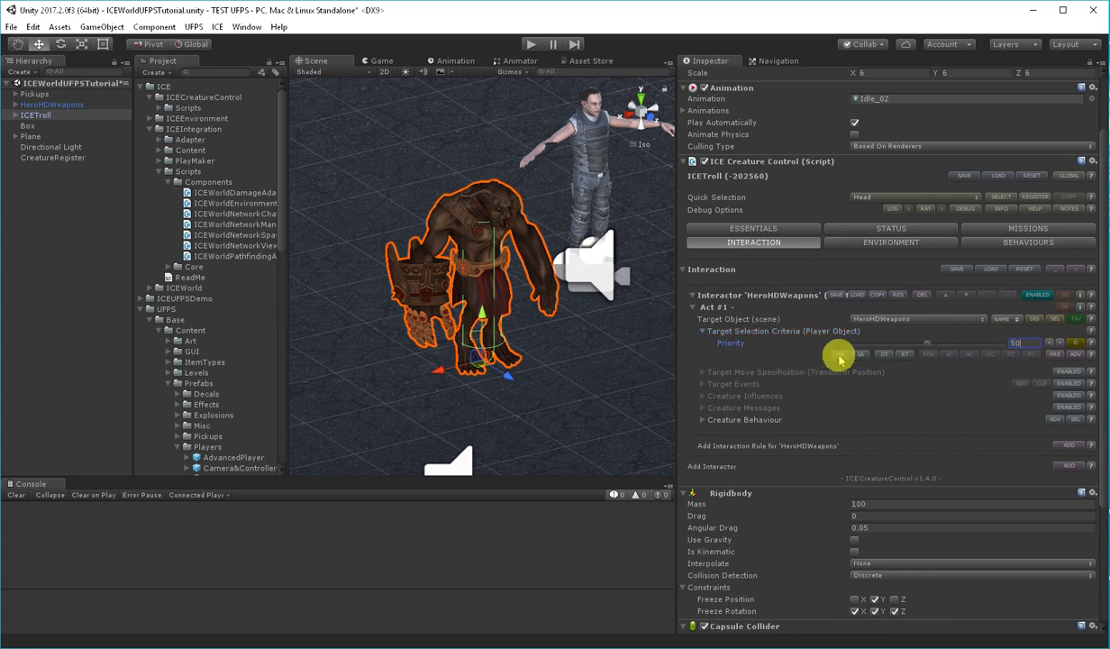
left_click(839, 355)
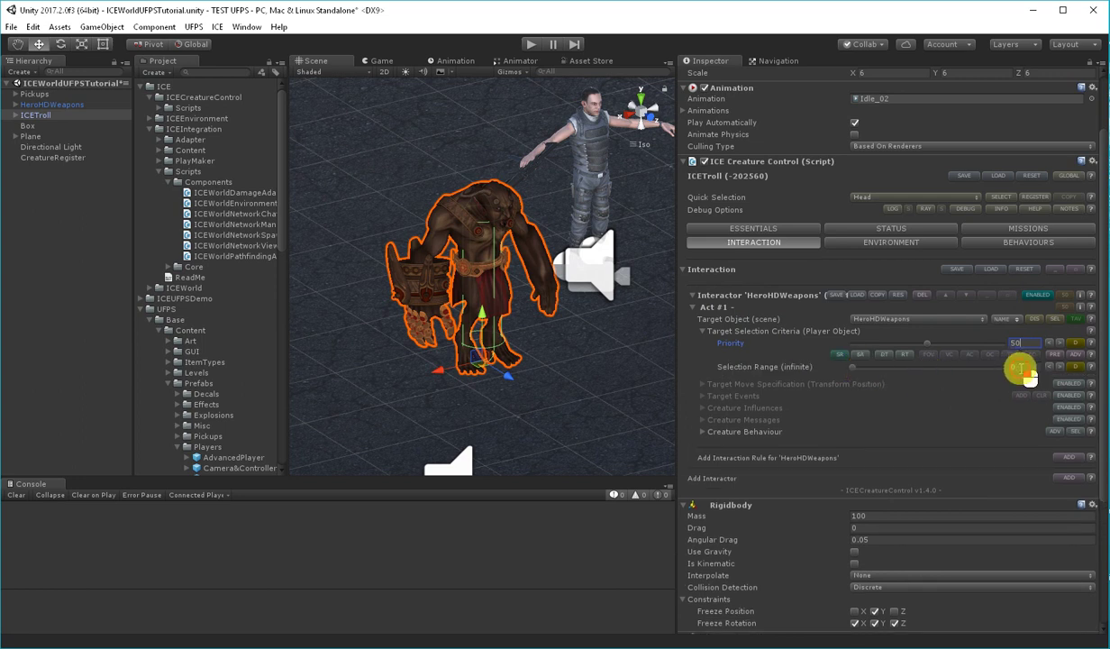
type("25")
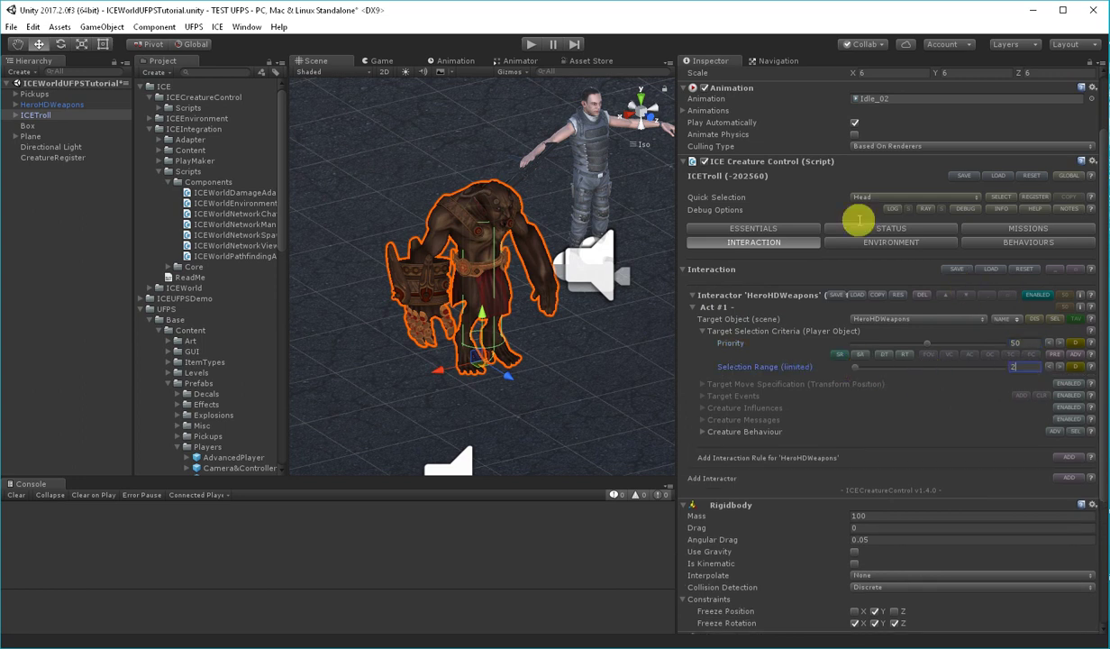
- Enable advanced creature behaviour for the HeroHDWeapons interactor, with RUN as Standard and ATTACK as Rendezvous
left_click(706, 432)
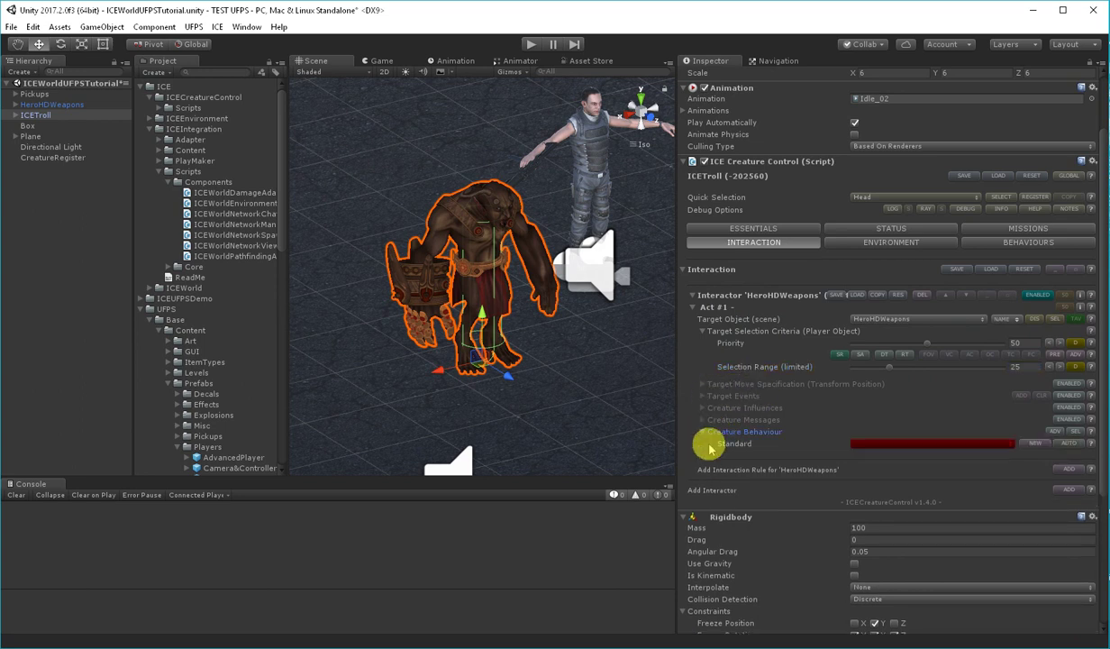
left_click(957, 445)
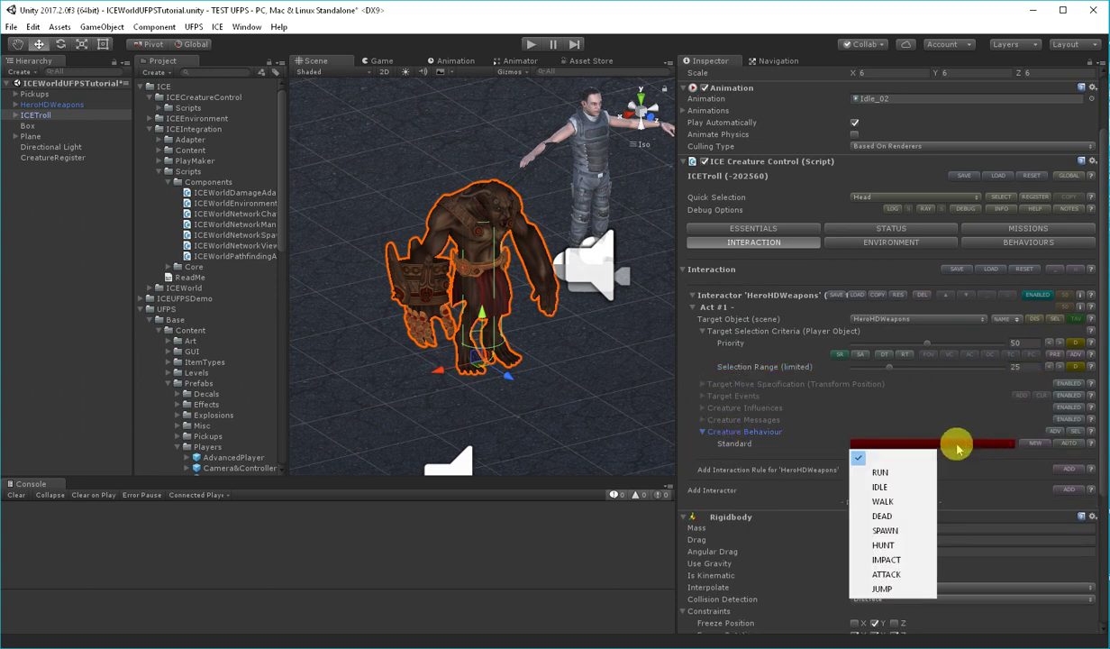
left_click(880, 472)
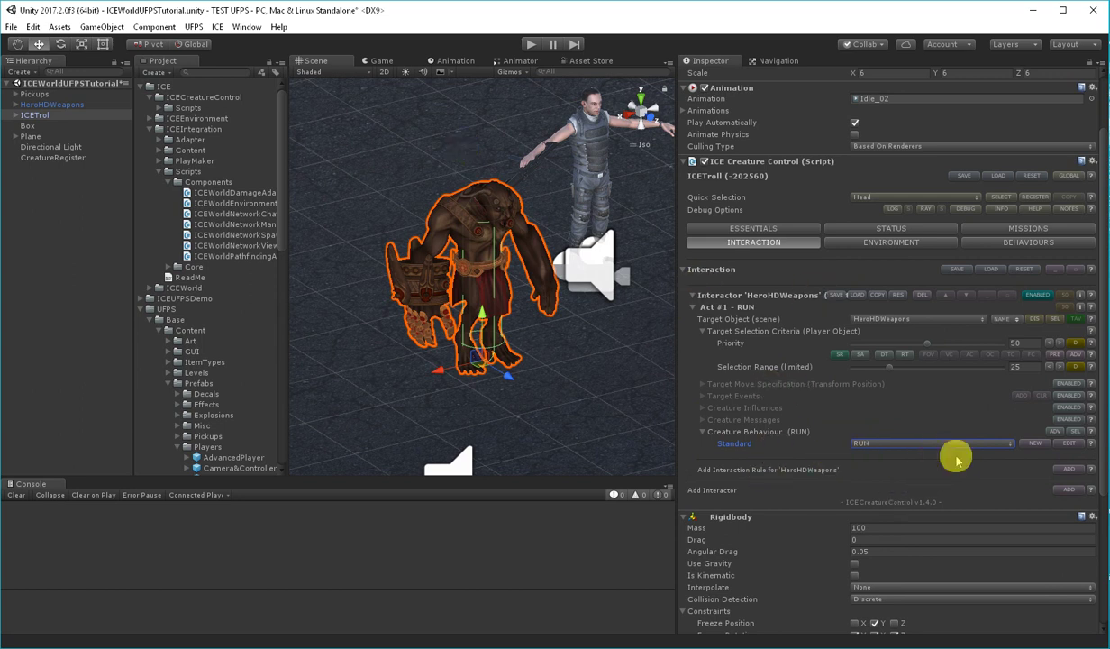
left_click(1057, 433)
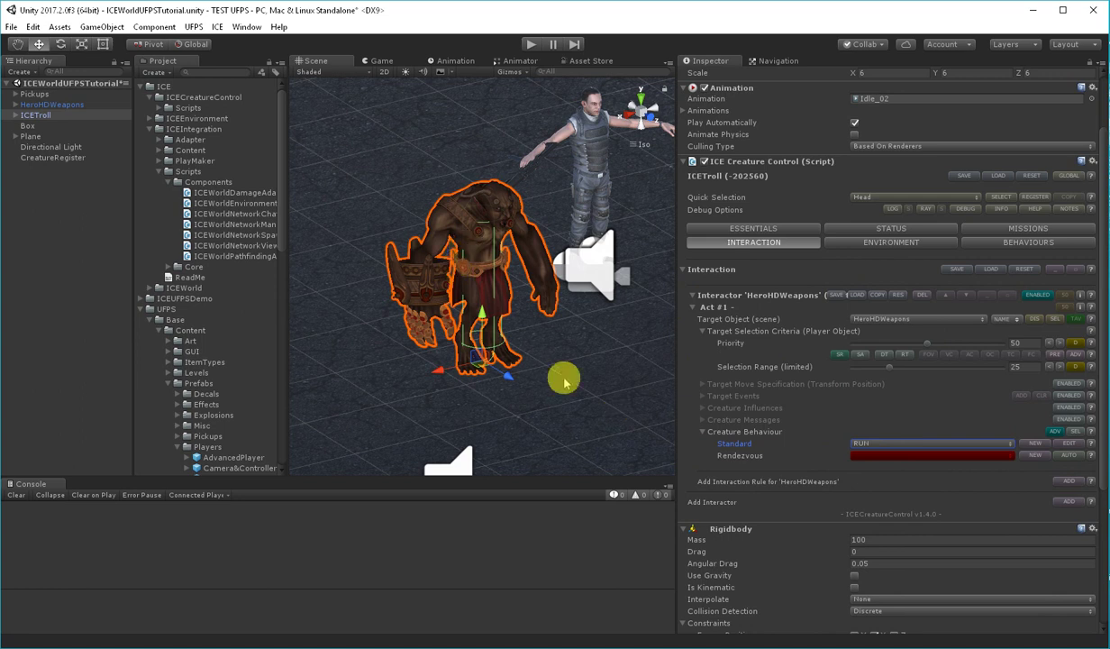
left_click(856, 455)
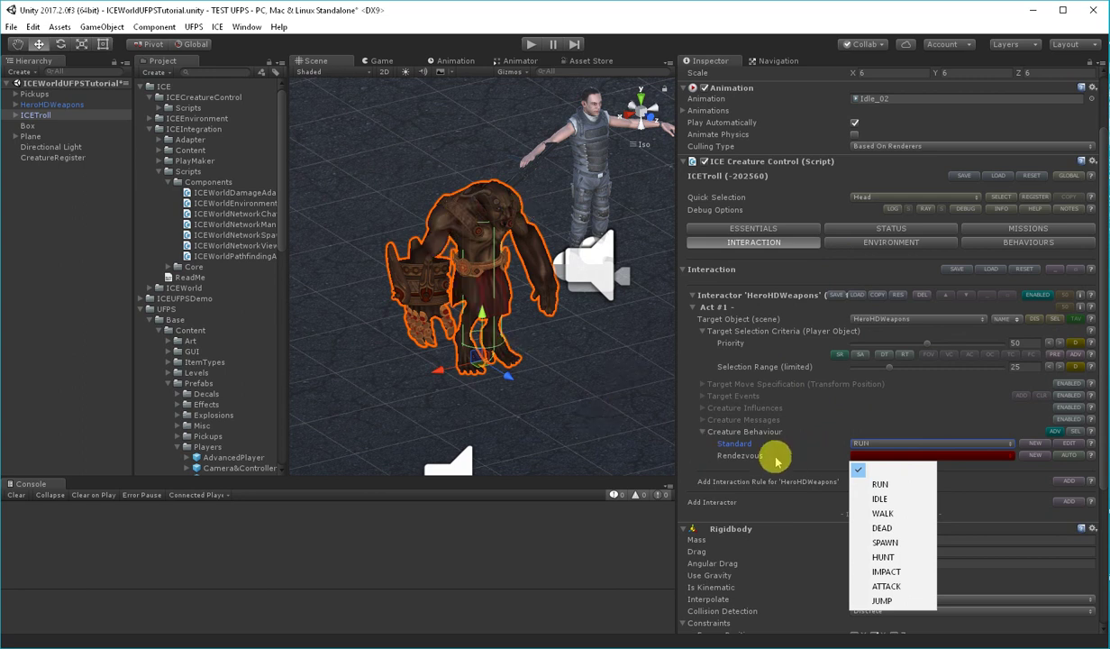
left_click(898, 588)
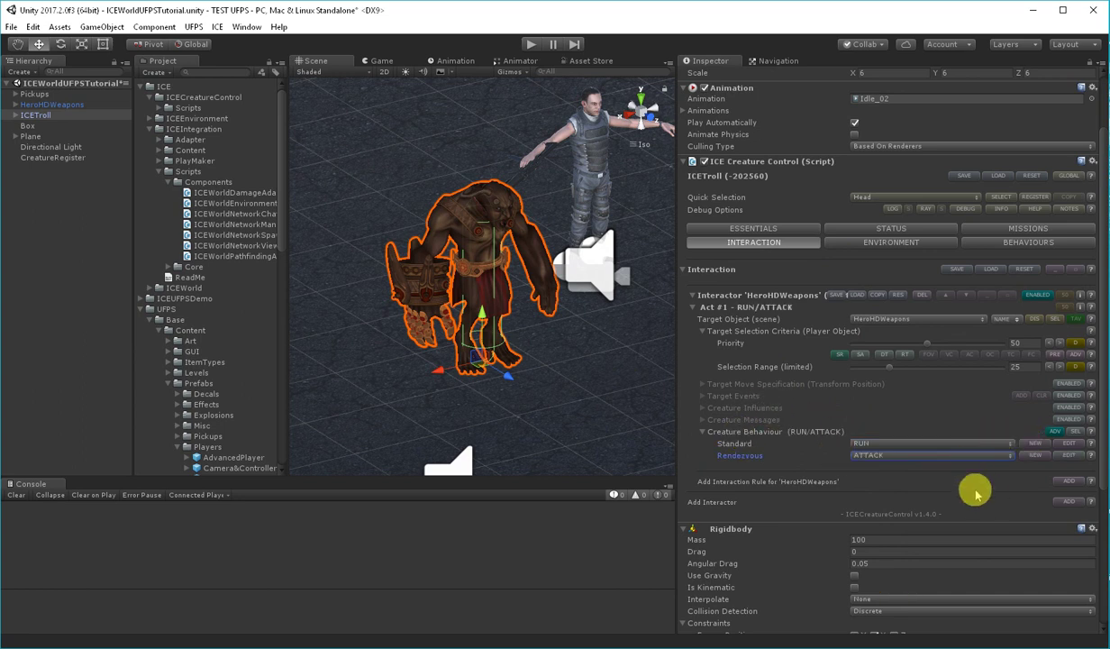
- Play-test the ICETroll's run and attack reaction to HeroHDWeapons, and exit play mode
scroll(883, 260, "up", 3)
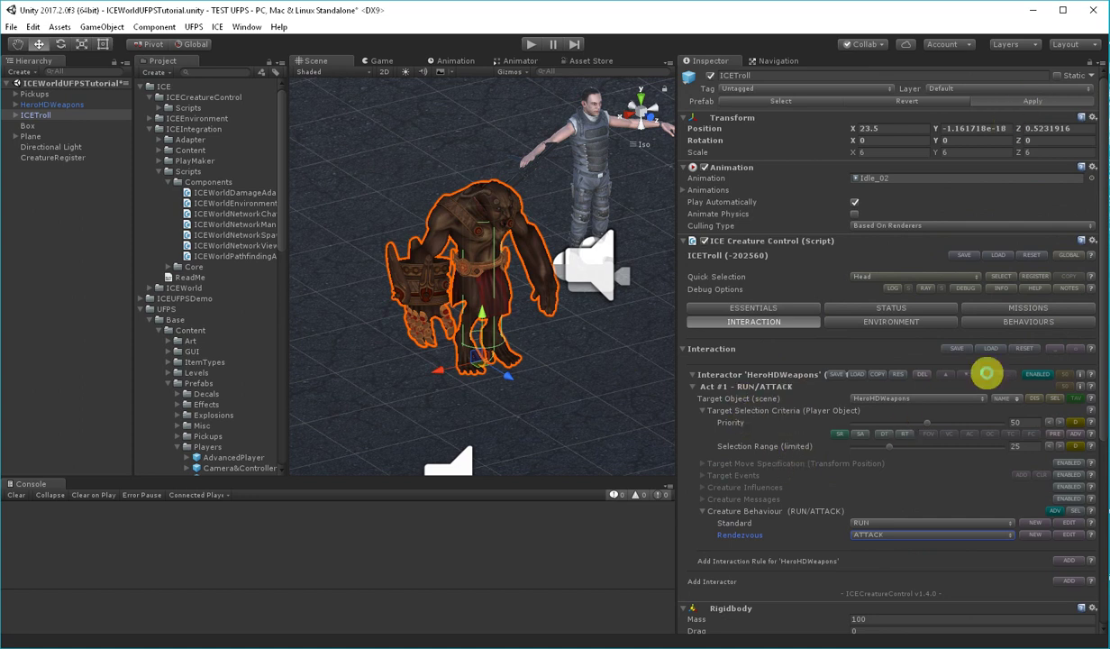
left_click(532, 45)
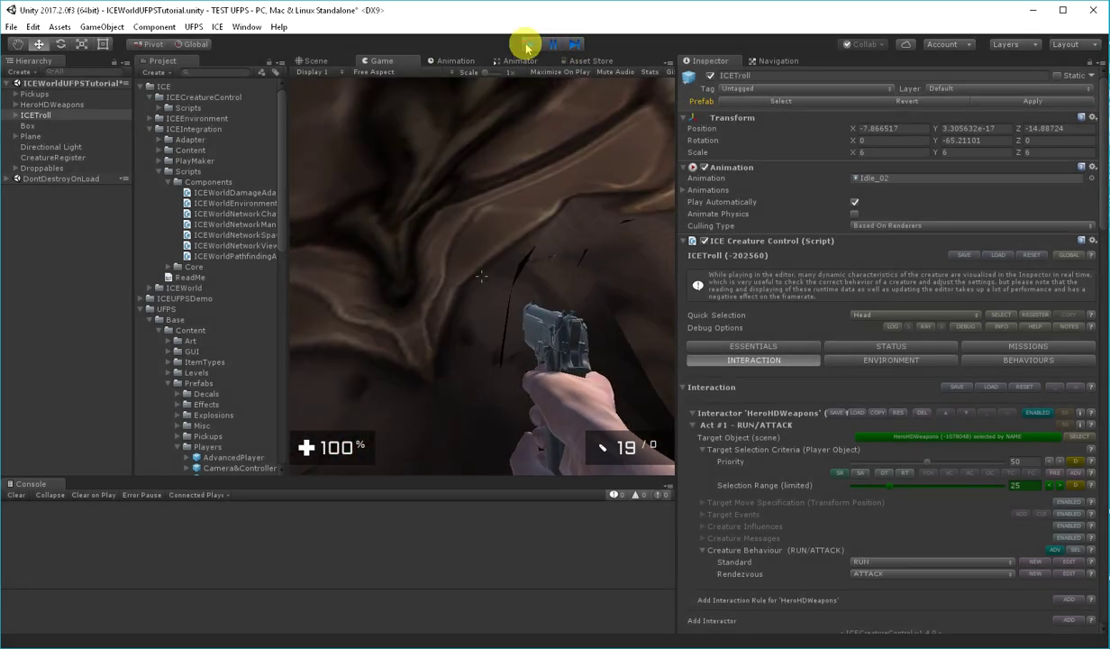
left_click(528, 45)
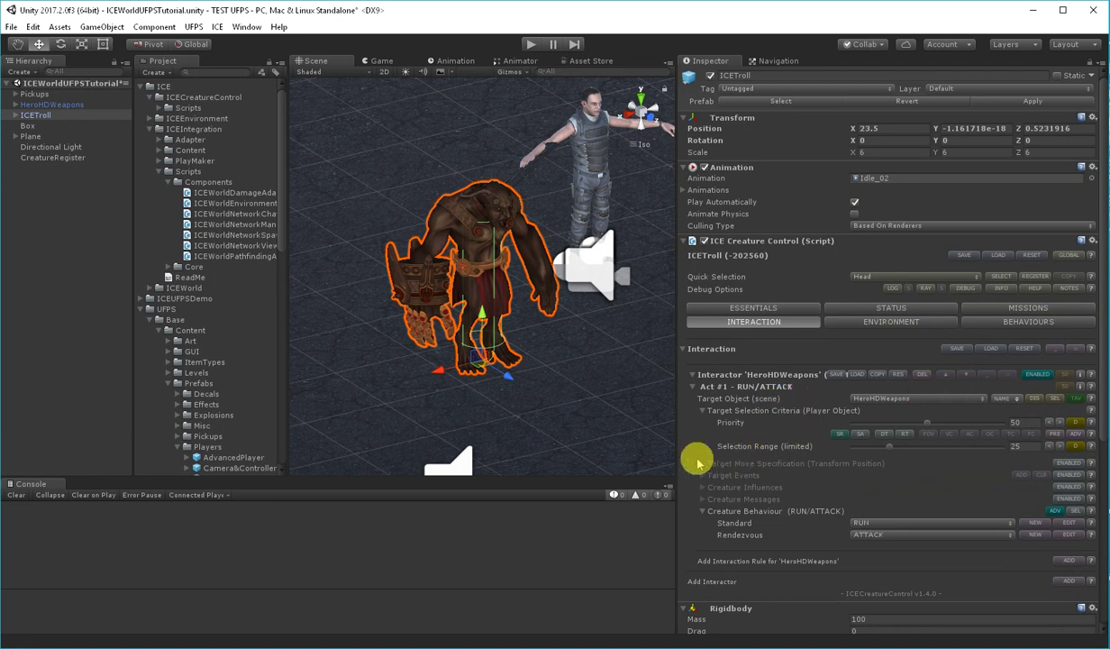
- Enable the target move specification of the HeroHDWeapons act, with a stopping distance of 3 and the BAN option on
left_click(1068, 464)
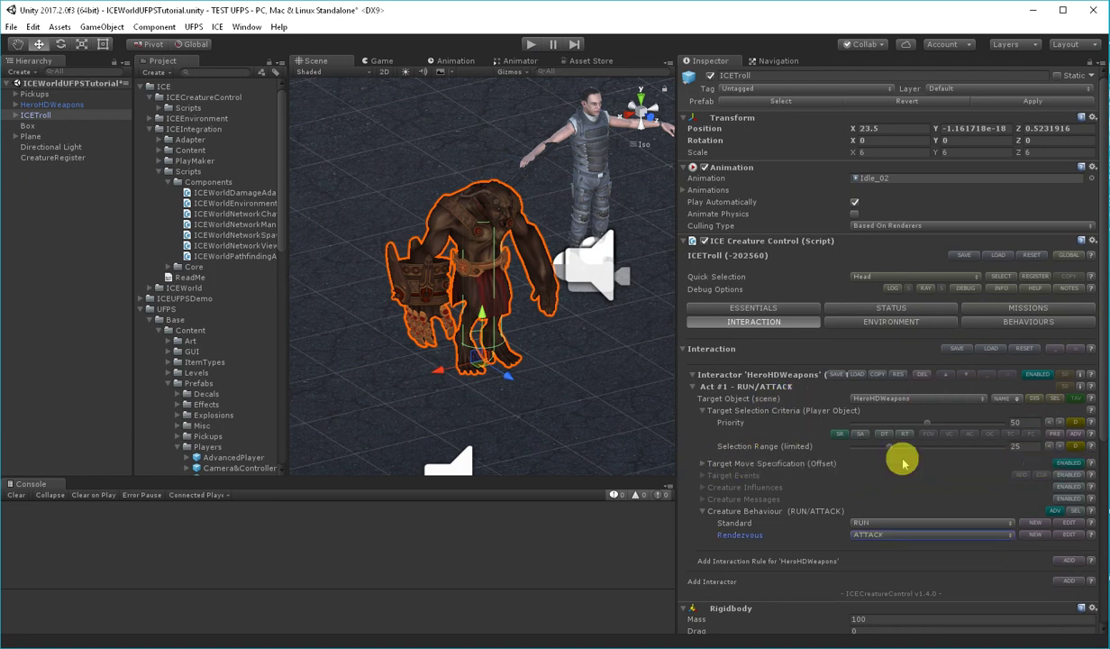
left_click(703, 463)
left_click(946, 476)
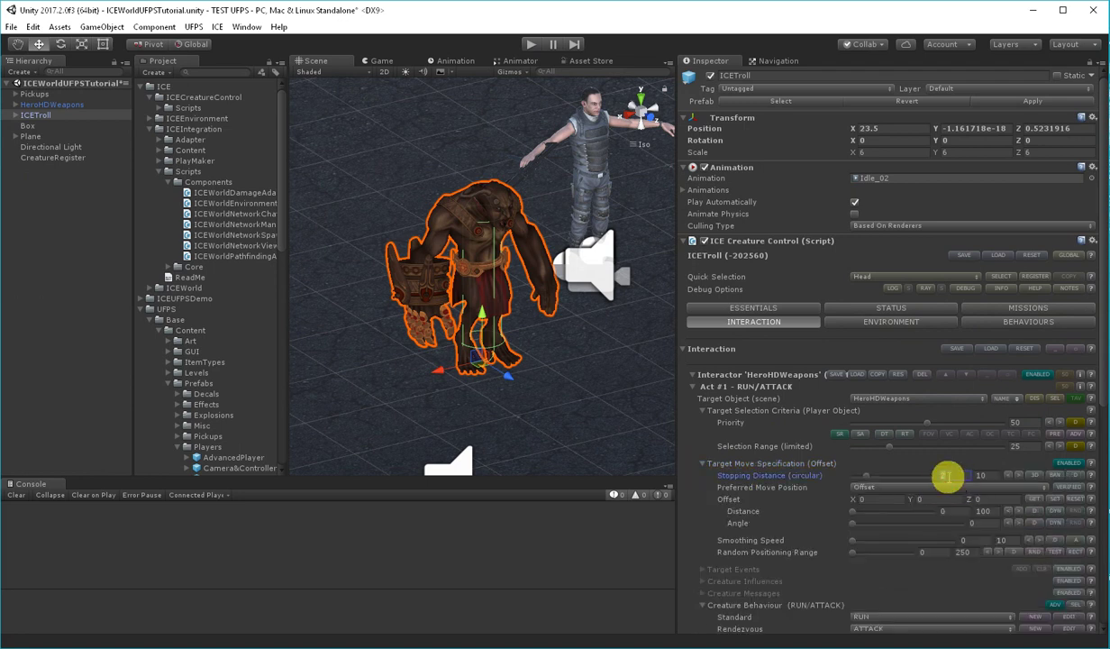
type("3")
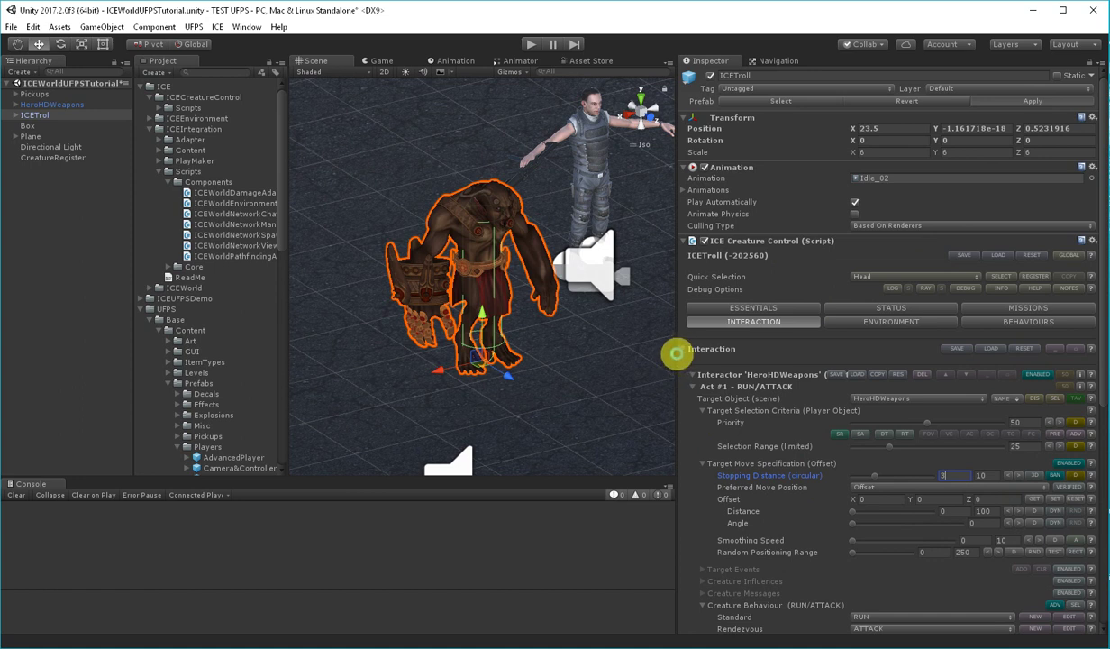
- Play-test the ICETroll's approach with a wider game area, and set the HeroHDWeapons stopping distance to 2.5
left_click_drag(677, 354, 794, 332)
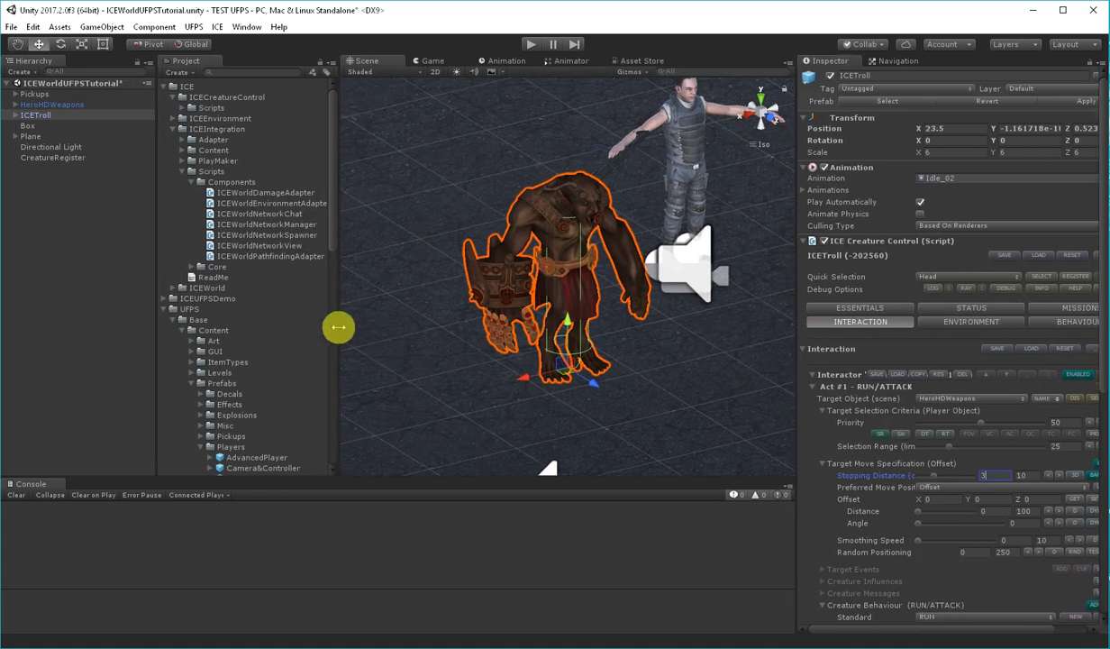
left_click_drag(339, 322, 225, 320)
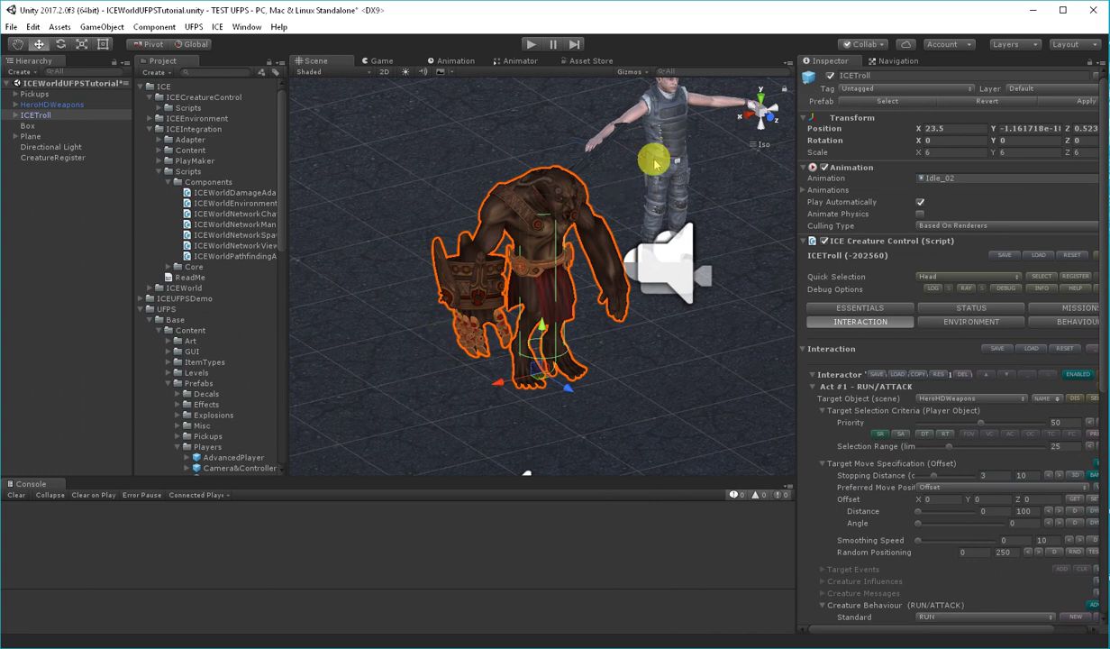
left_click(531, 44)
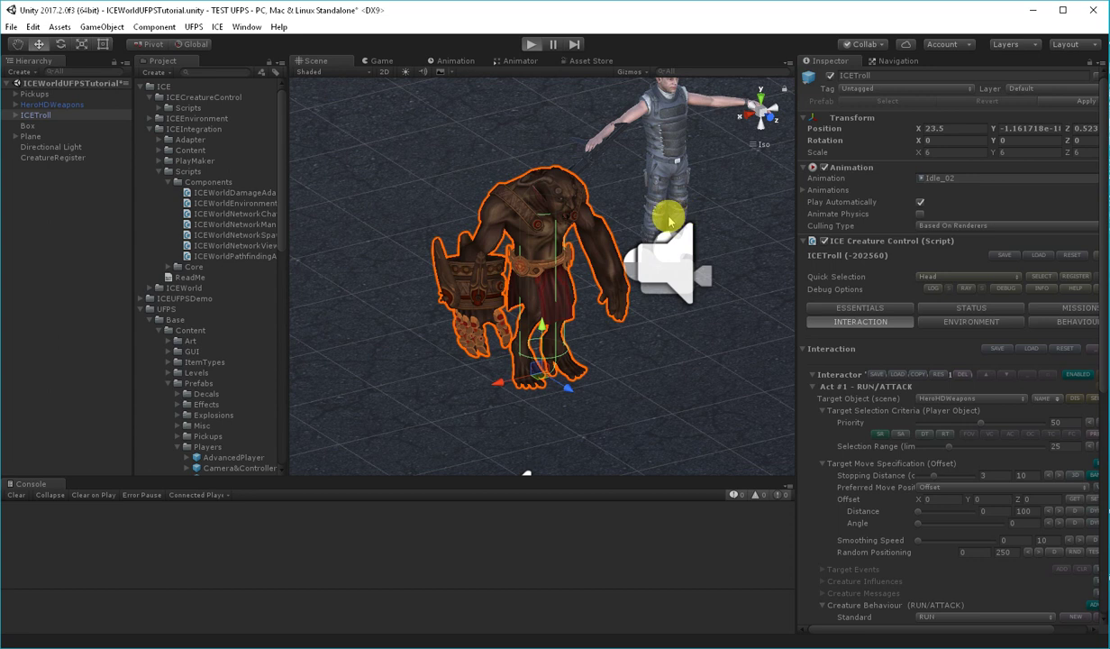
key("ctrl+p")
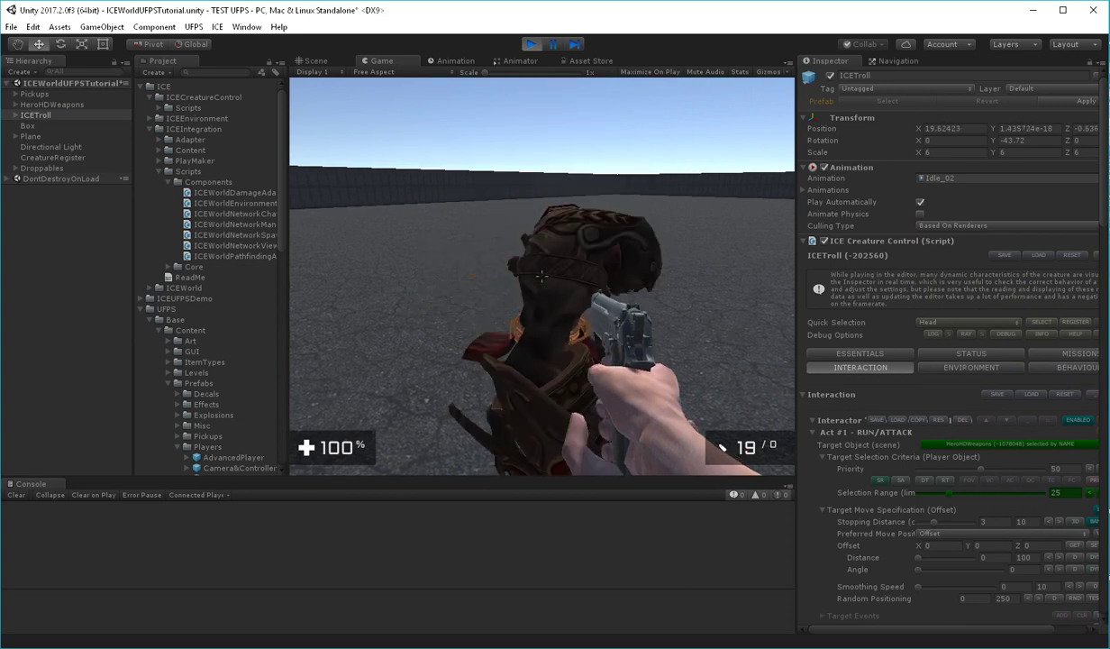
key("Escape")
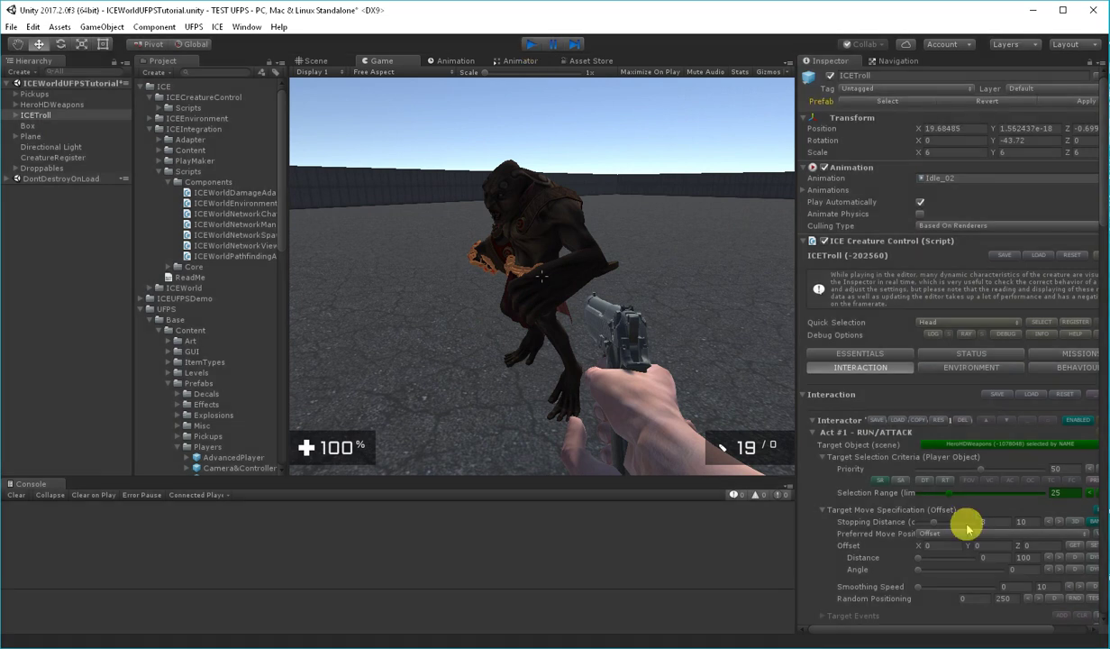
key("ctrl+p")
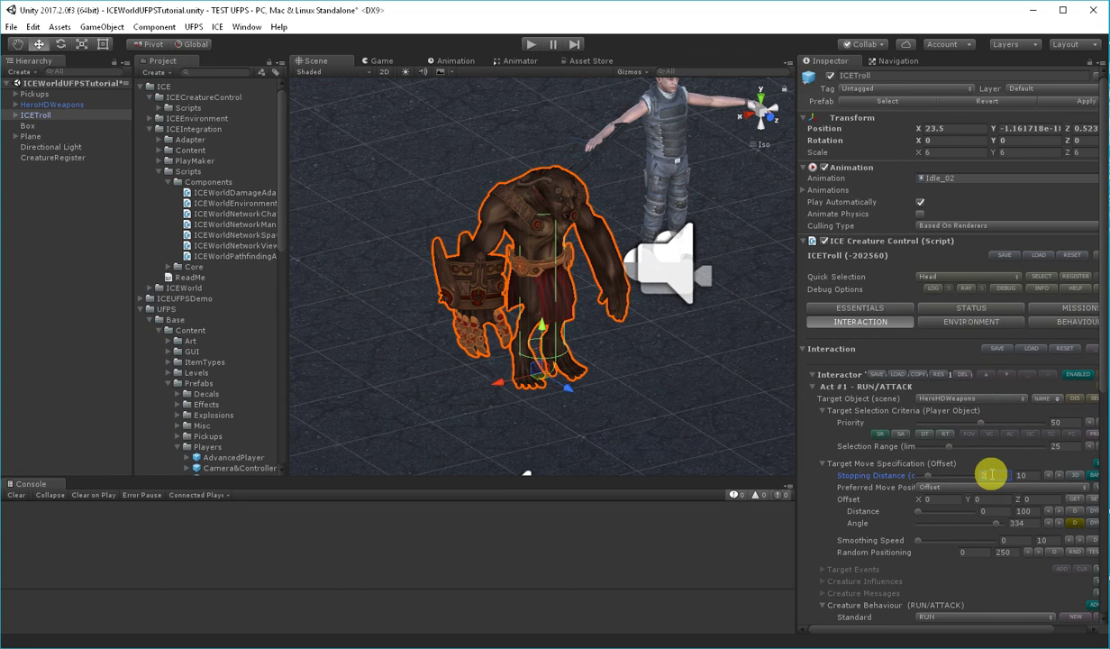
type("2.5")
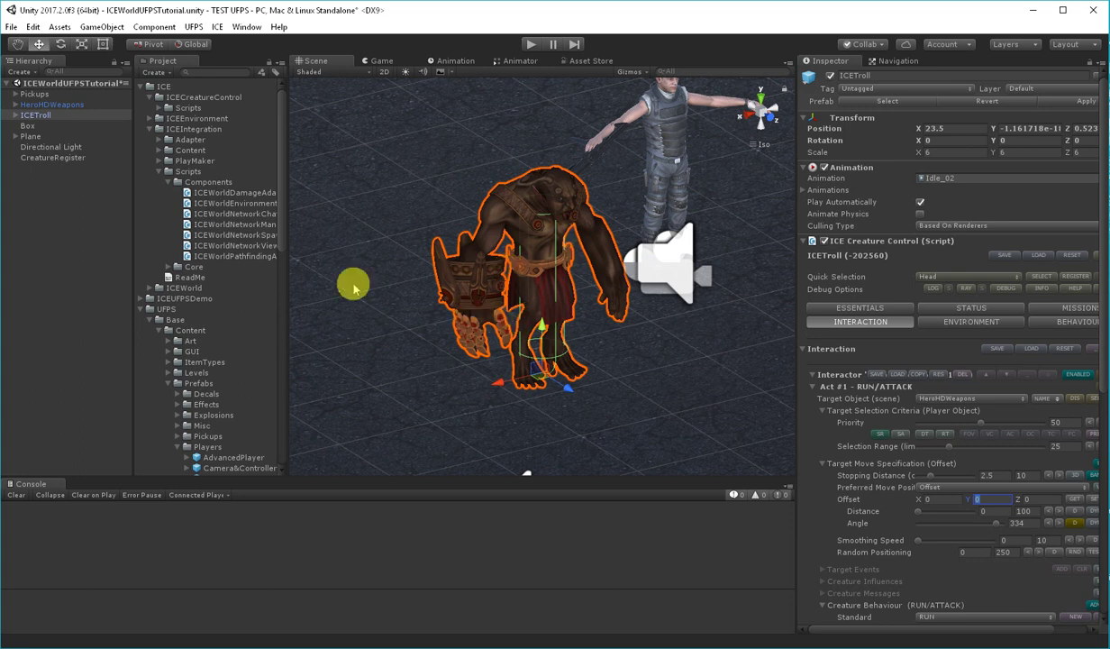
- Add an ICE body part component to the _R_HAND object under the ICETroll's Right Hand bone
left_click(17, 116)
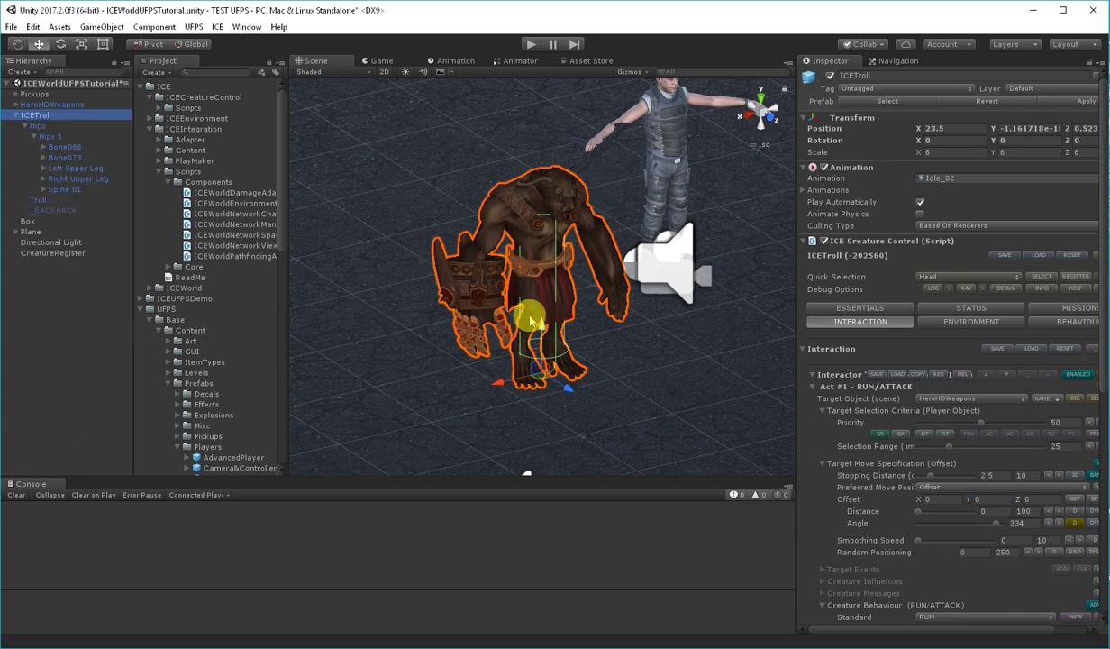
left_click(43, 190, "alt")
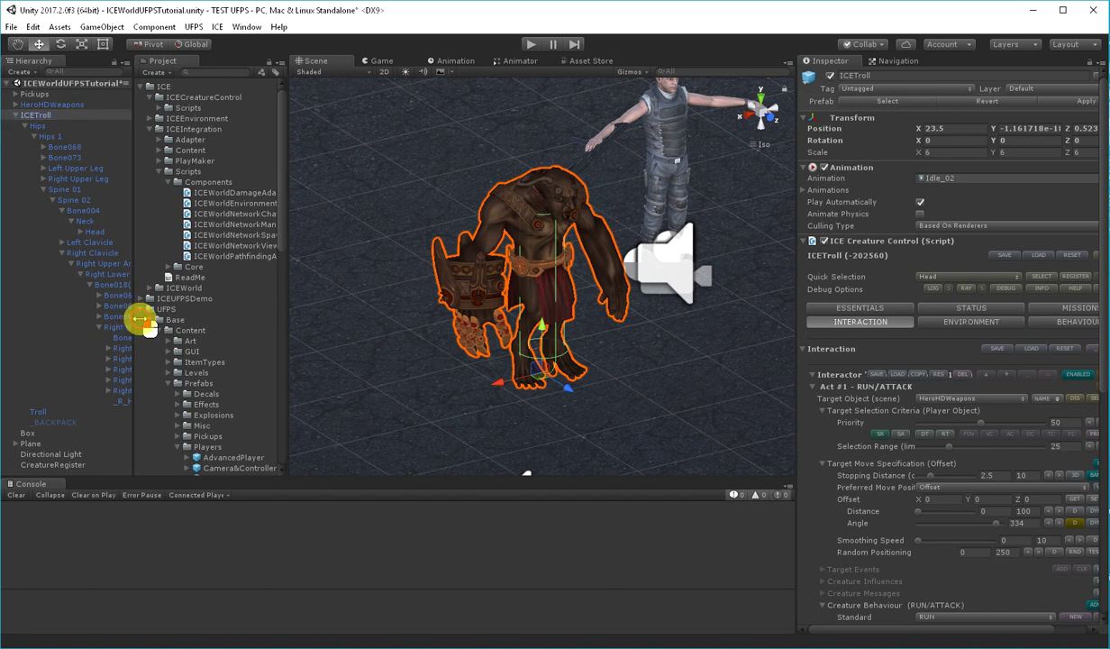
left_click_drag(135, 319, 161, 314)
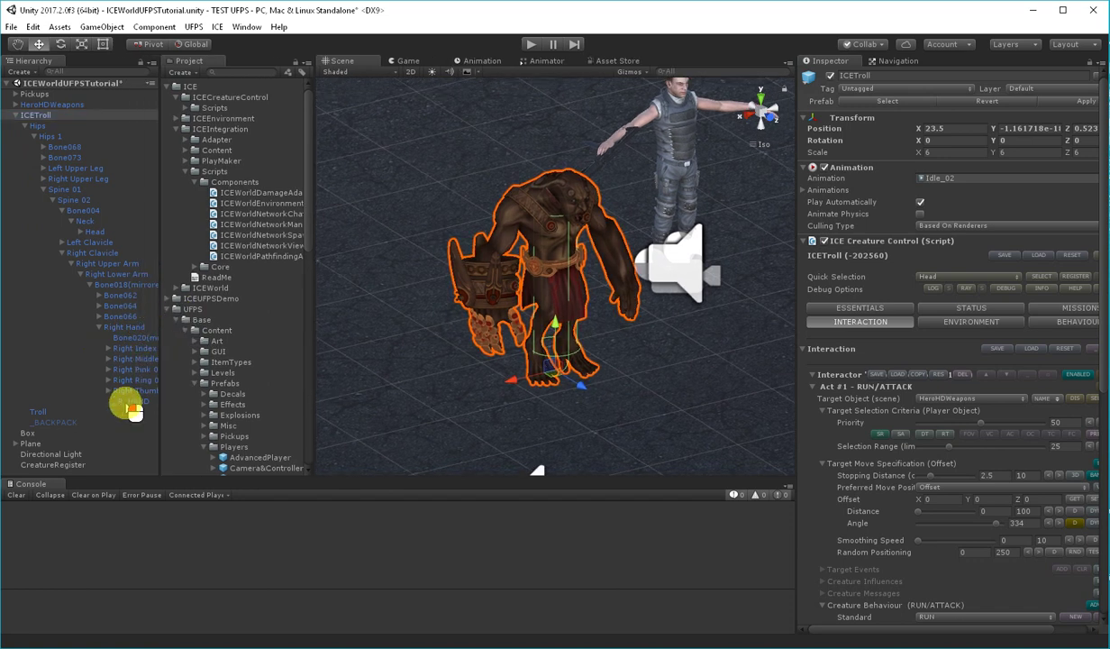
left_click(126, 402)
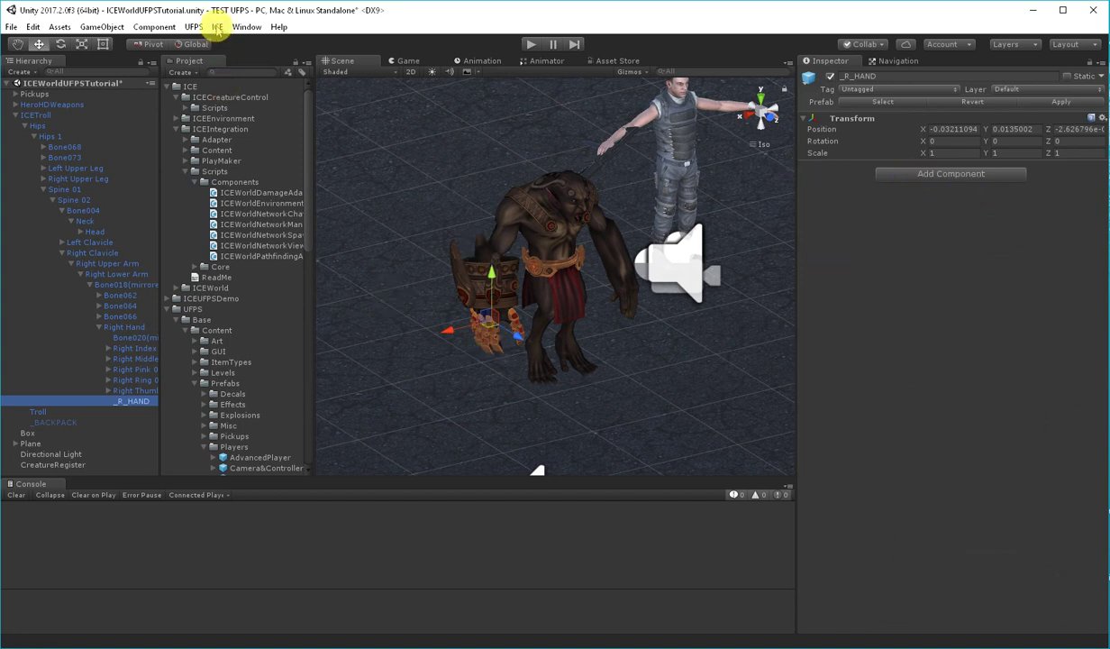
left_click(217, 27)
mouse_move(248, 42)
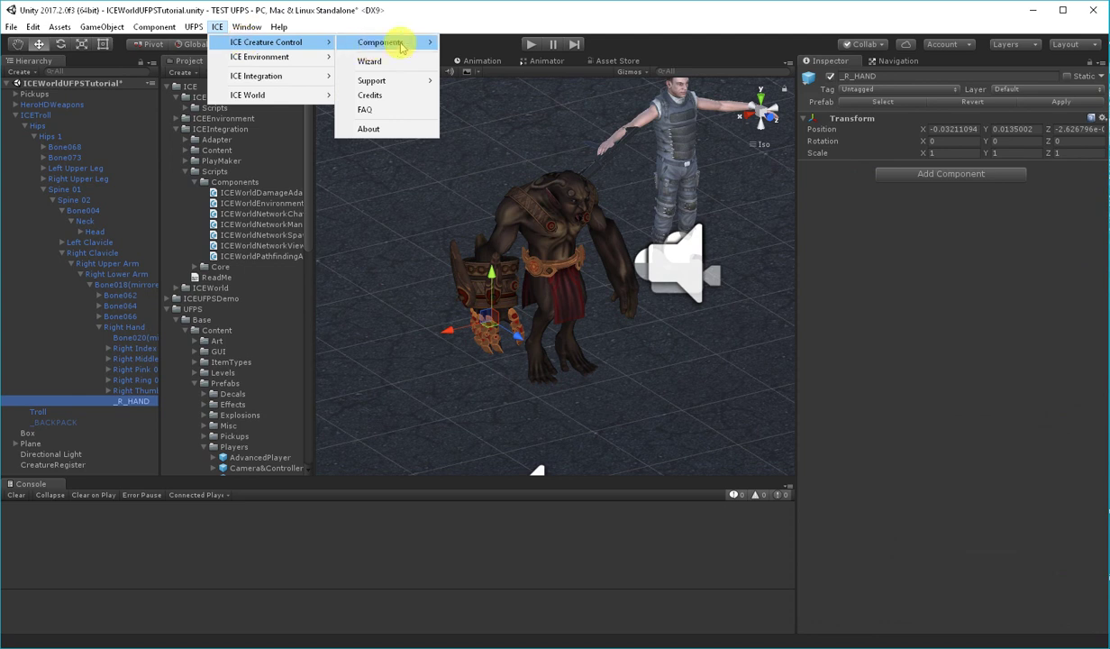
mouse_move(399, 44)
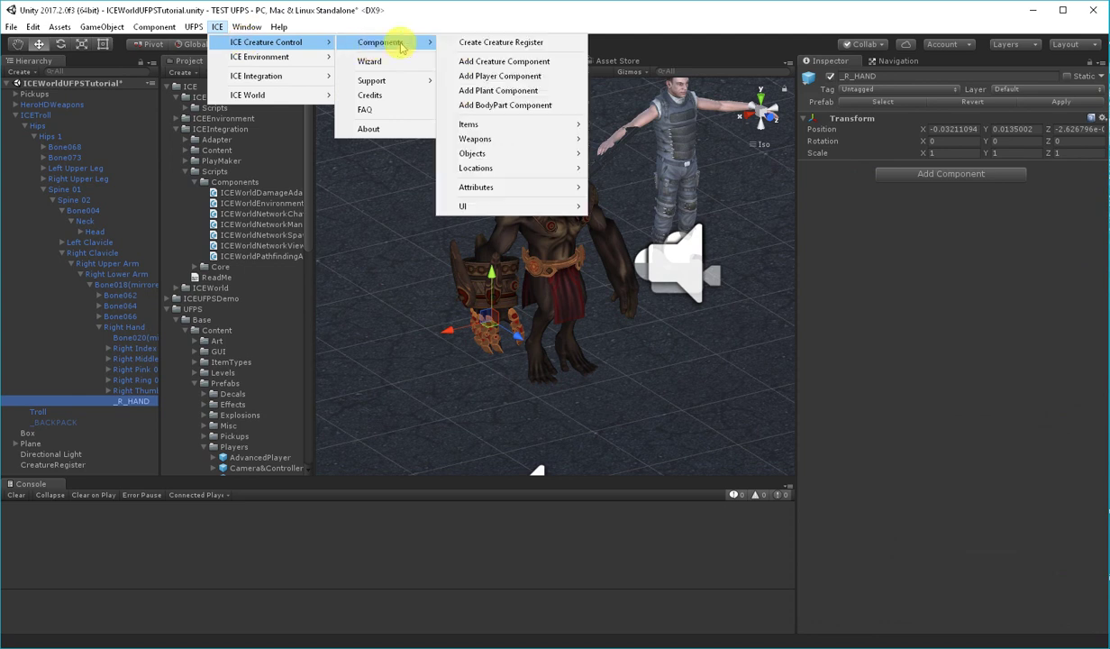
left_click(491, 107)
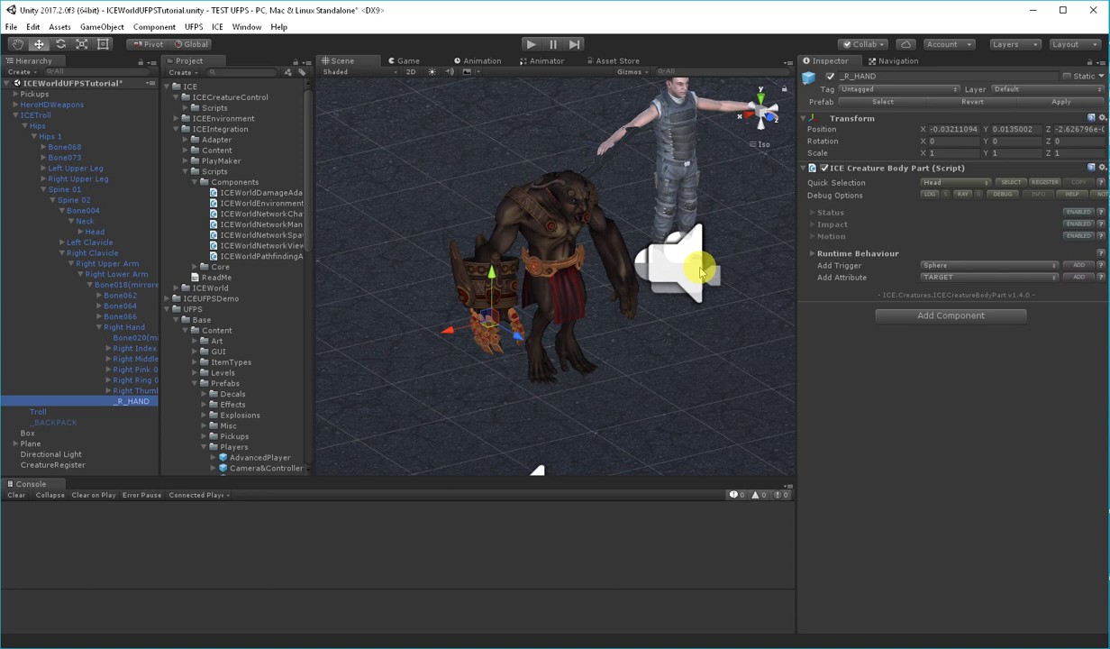
- Add a sphere trigger to _R_HAND and set its collider radius to 0.06
left_click(1075, 270)
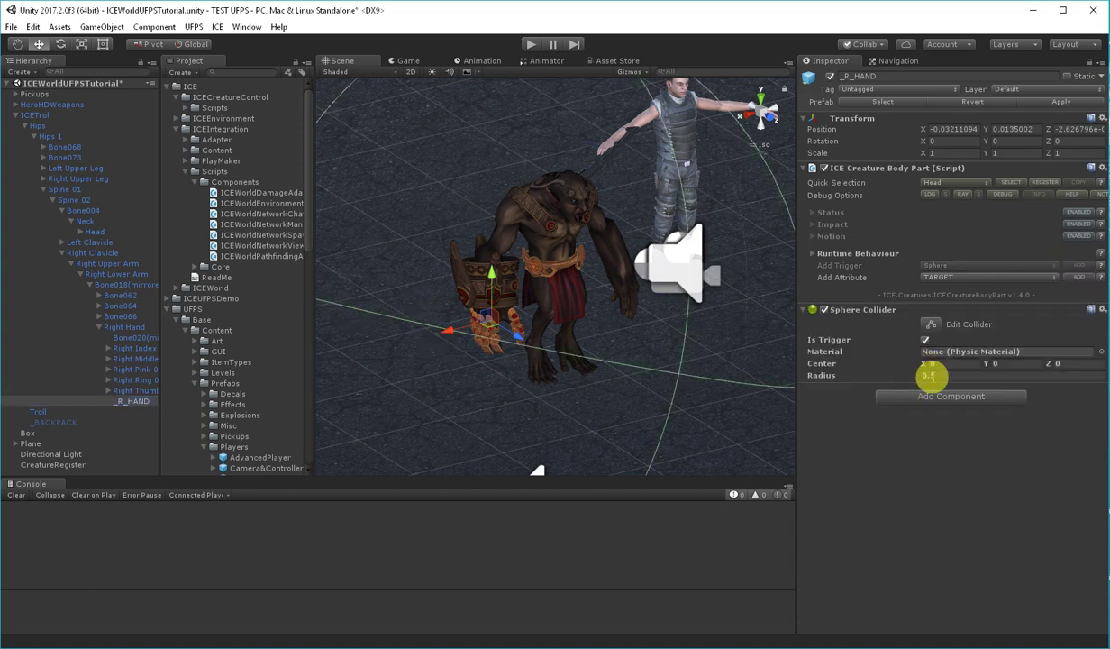
left_click(930, 375)
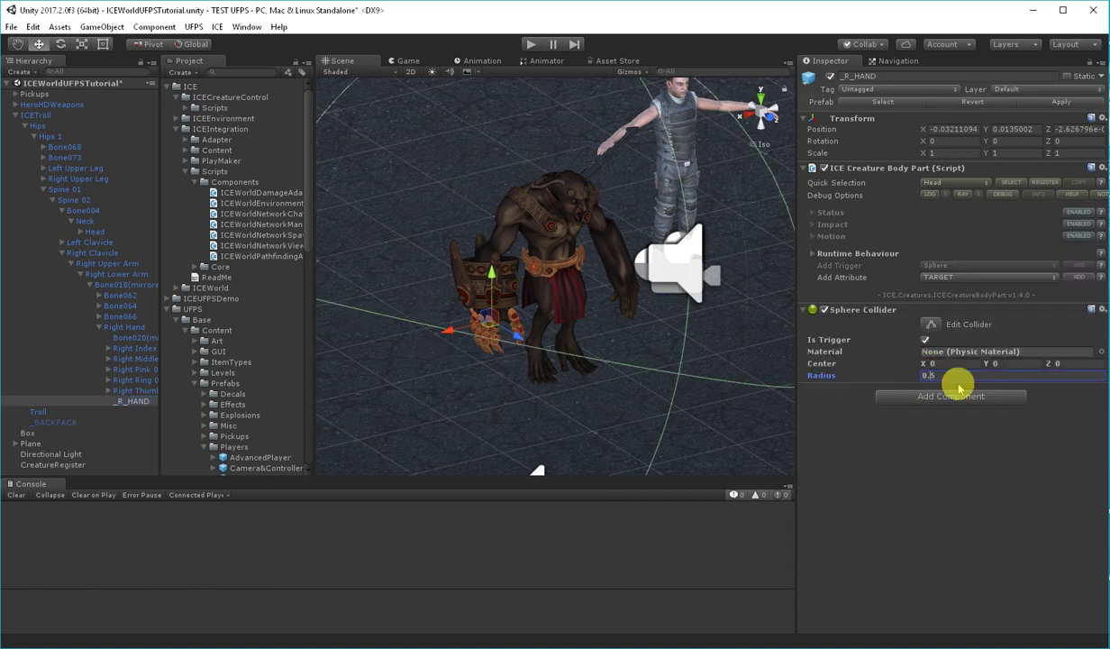
type("0.05")
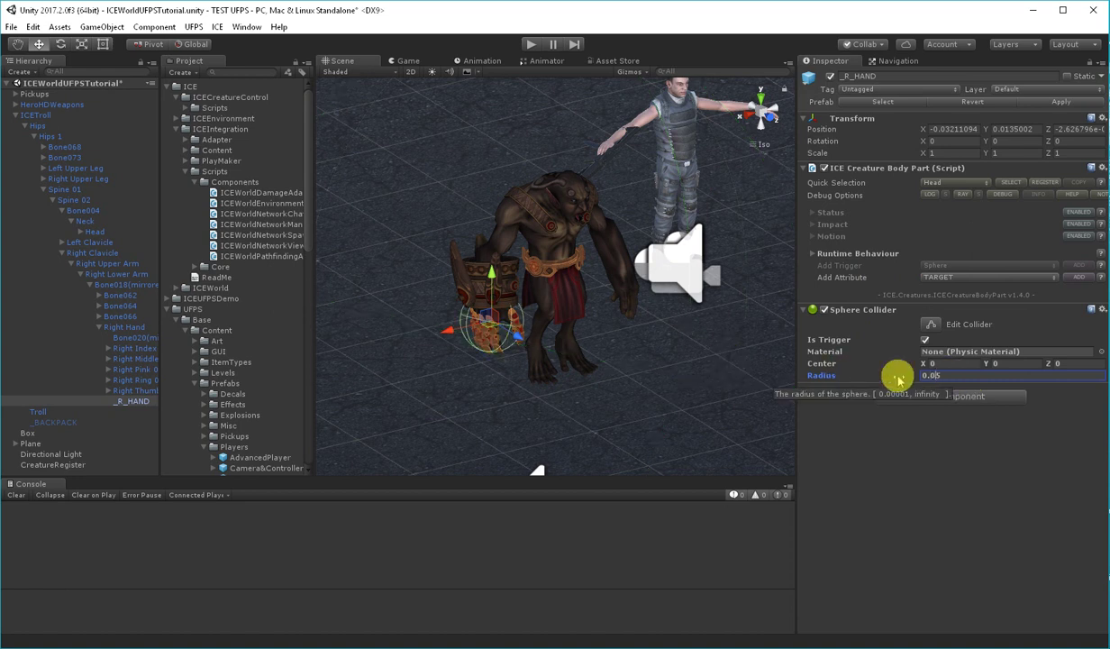
key("BackSpace")
type("75")
key("BackSpace")
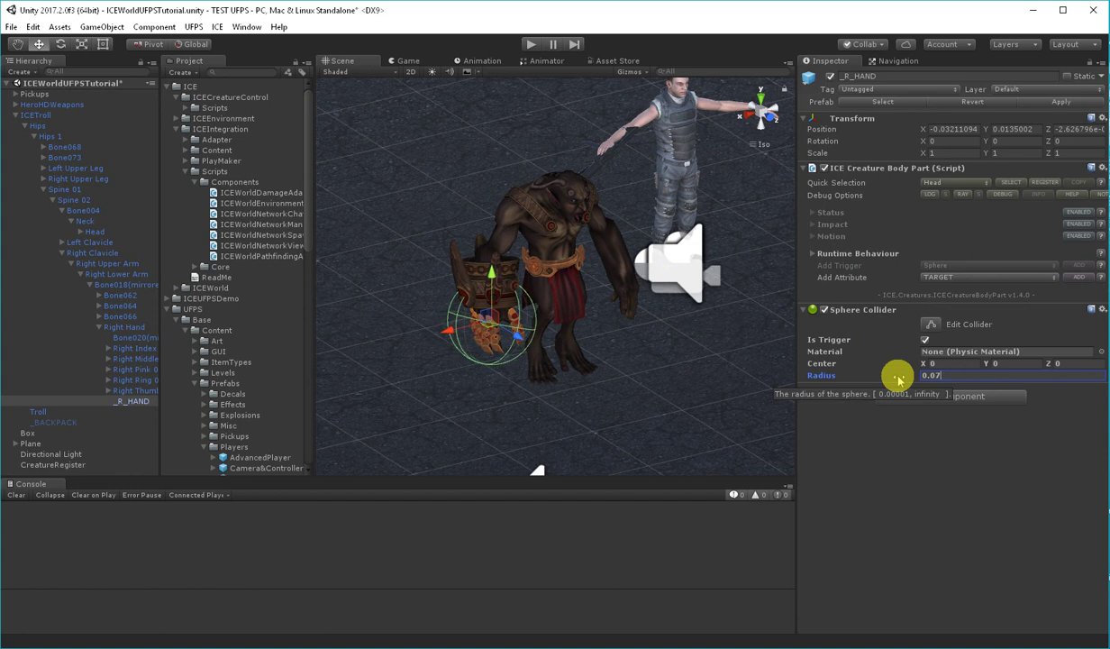
key("BackSpace")
type("6")
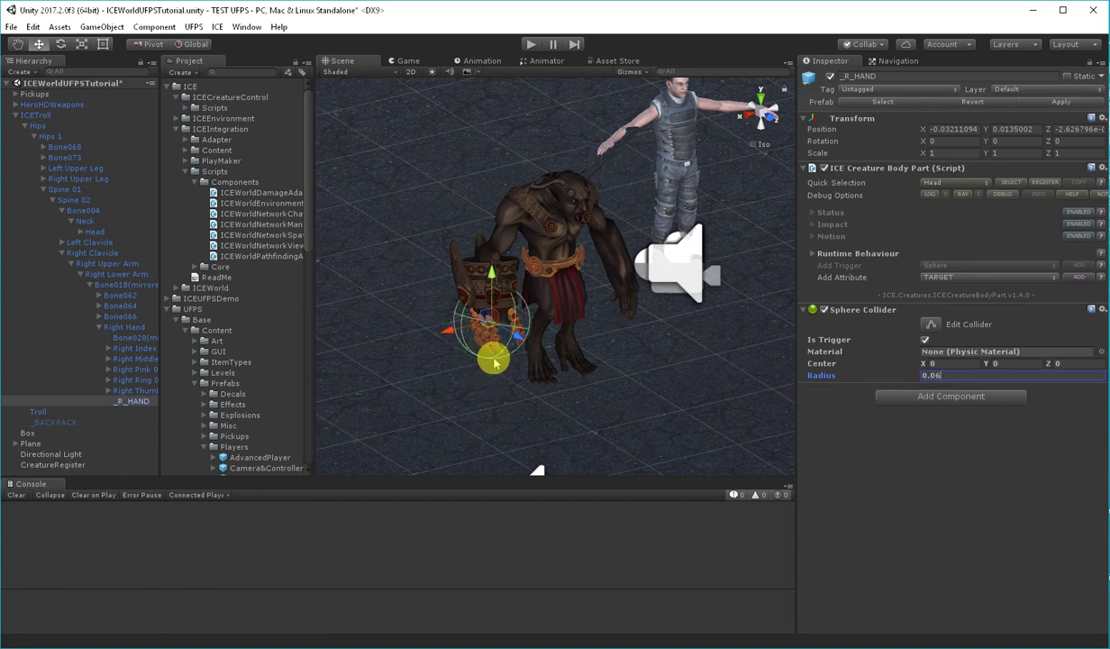
left_click(921, 450)
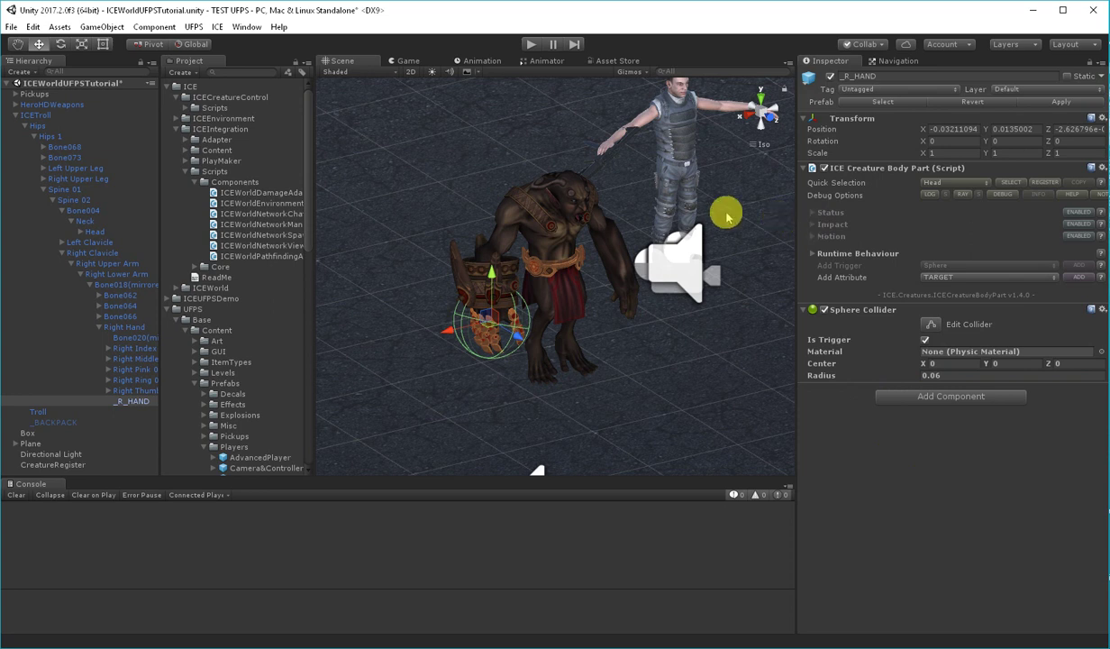
- Enable Impact on the _R_HAND body part and apply the changes to the prefab
left_click(1081, 224)
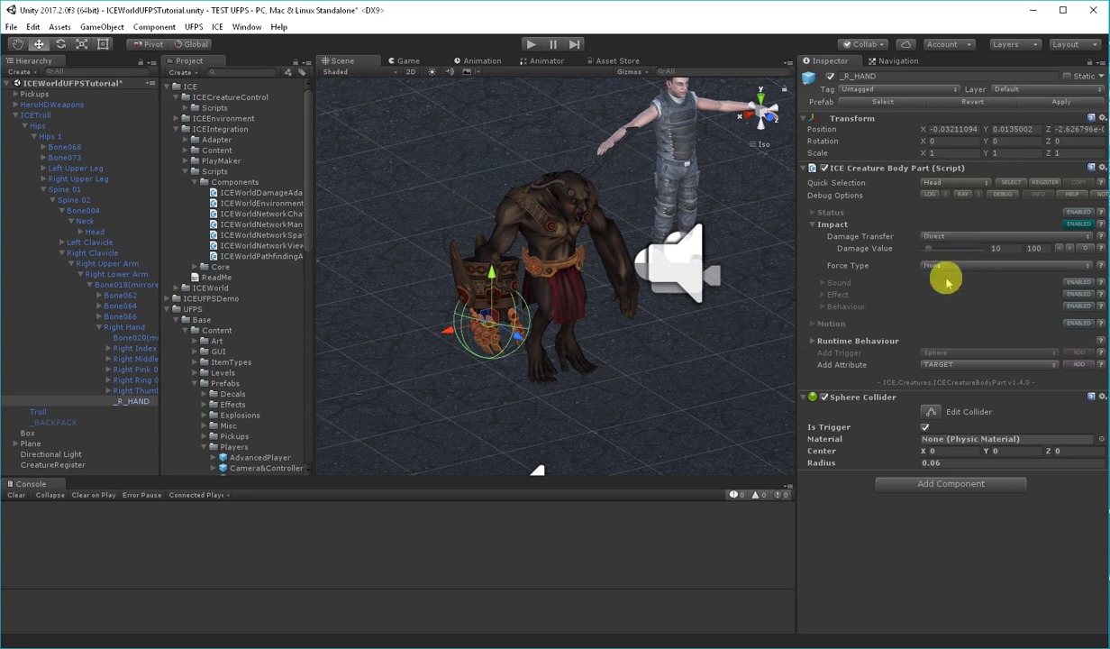
left_click(1057, 103)
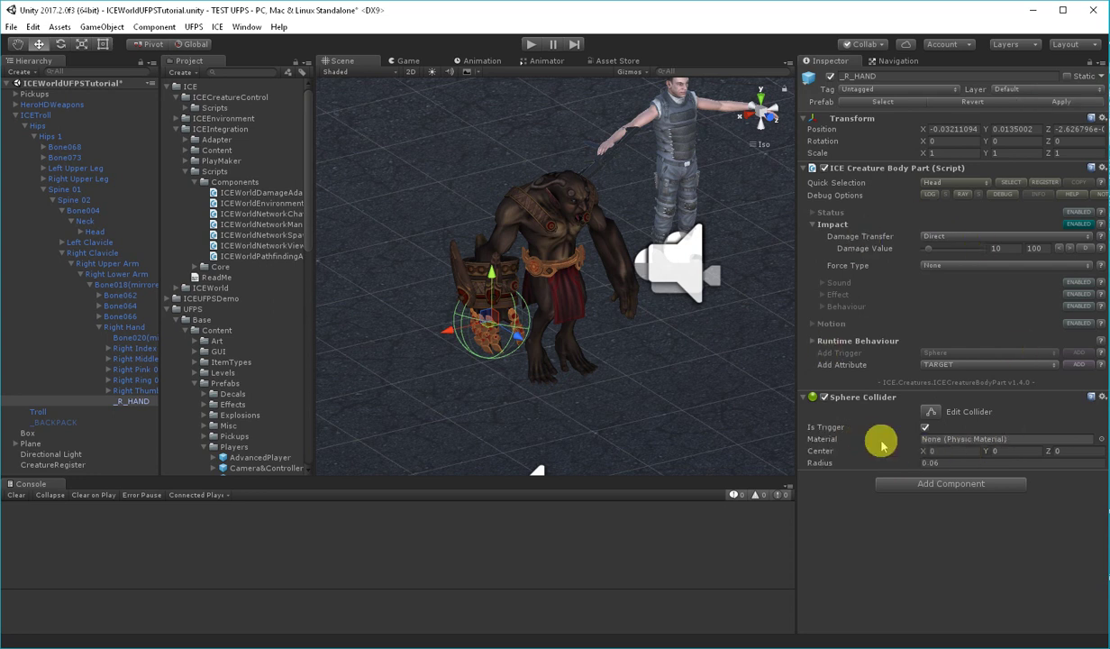
- Play-test the troll's attack with the damaging right hand, and exit play mode
left_click(530, 44)
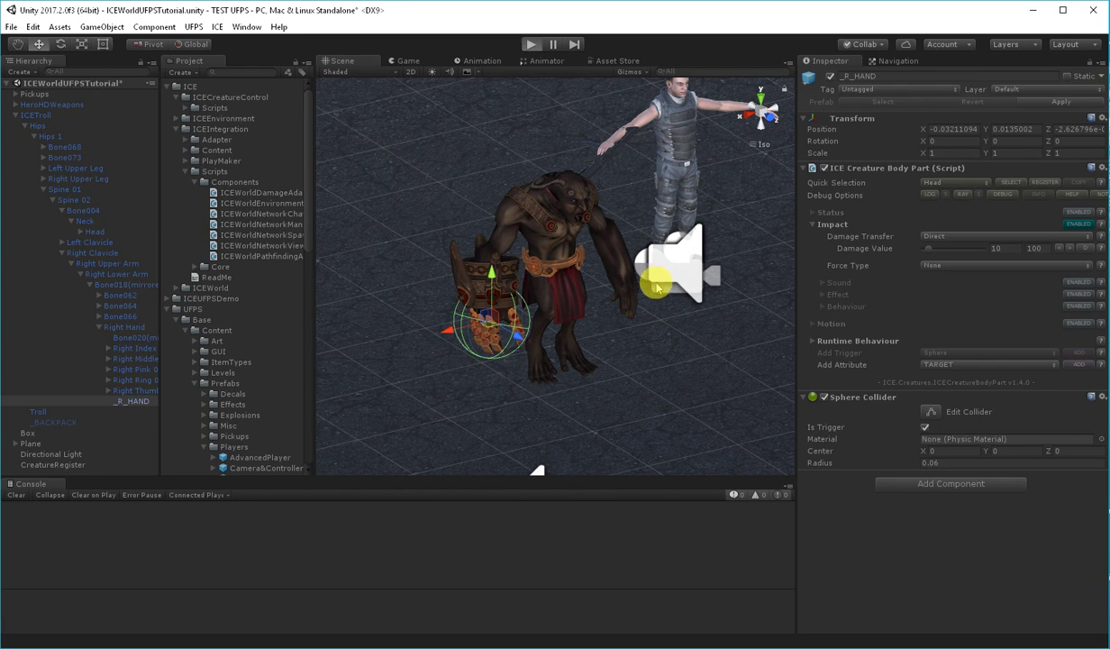
key("ctrl+p")
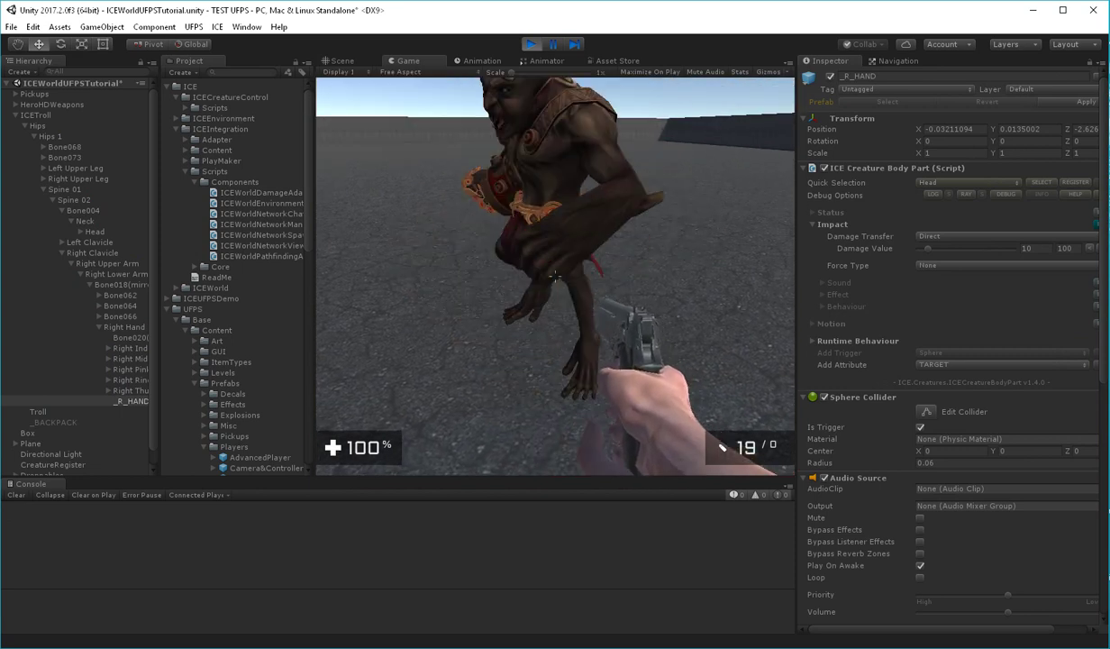
left_click(555, 265)
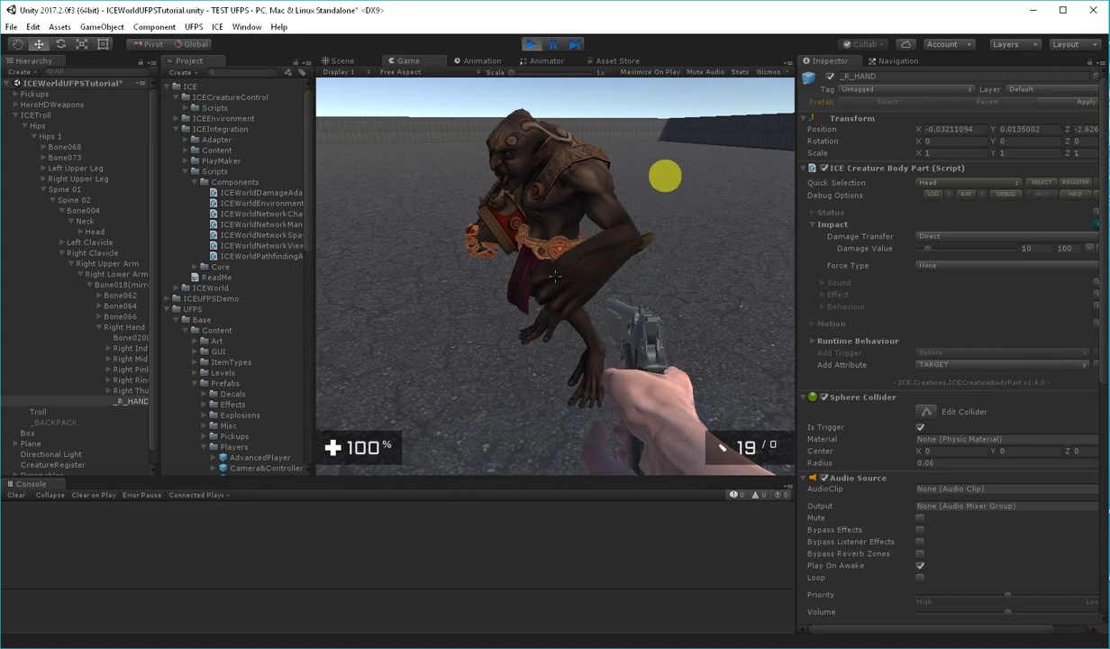
left_click(534, 44)
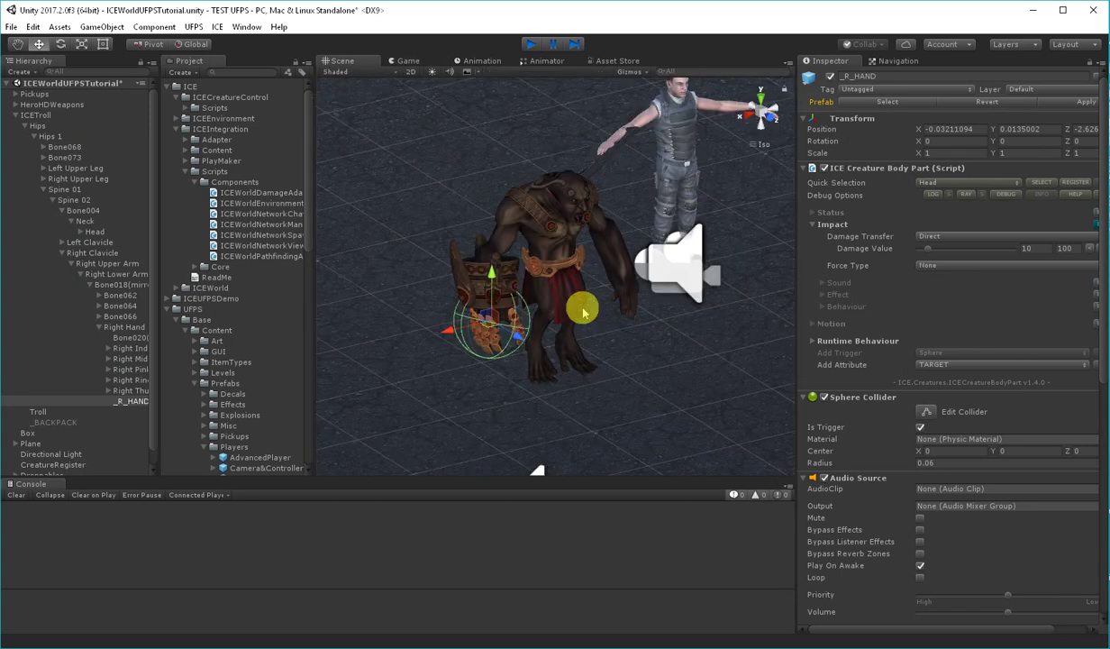
- Set the stopping distance of the ICETroll's HeroHDWeapons act to 2.2
left_click(38, 116)
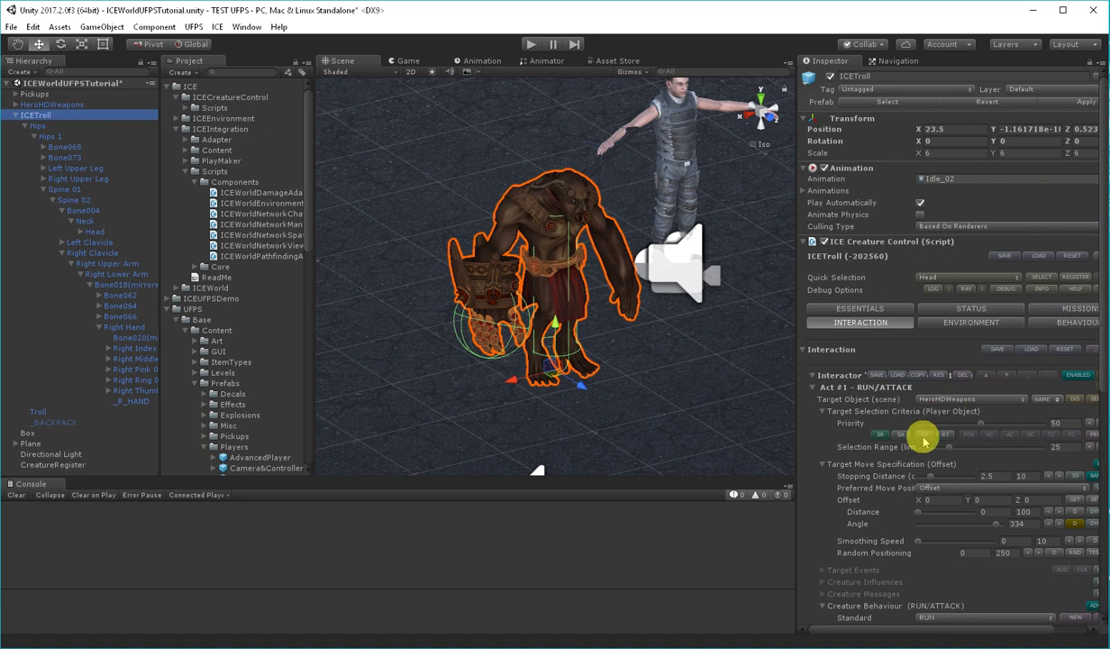
left_click(994, 475)
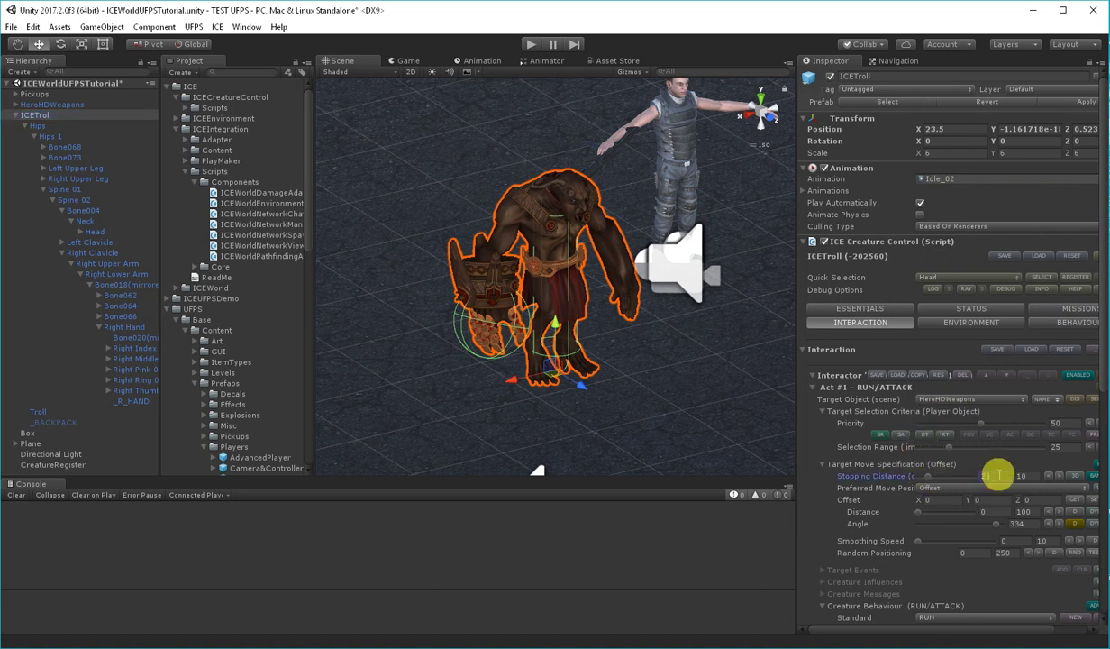
type(".2")
left_click(987, 499)
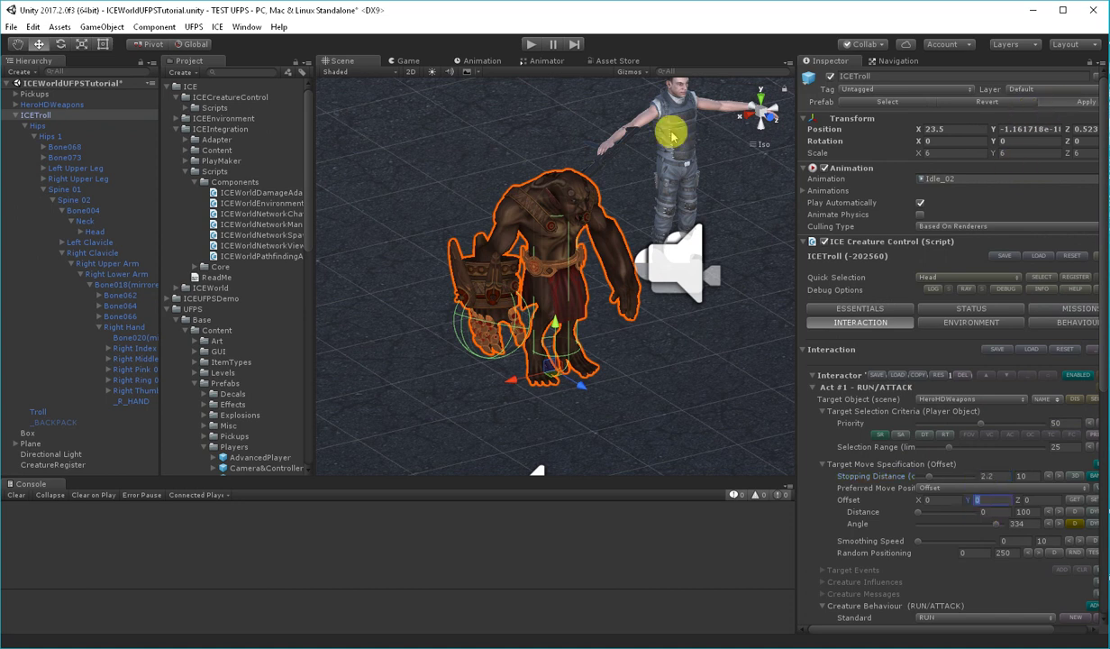
- Play-test the troll's attack with the 2.2 stopping distance, and exit play mode
left_click(531, 46)
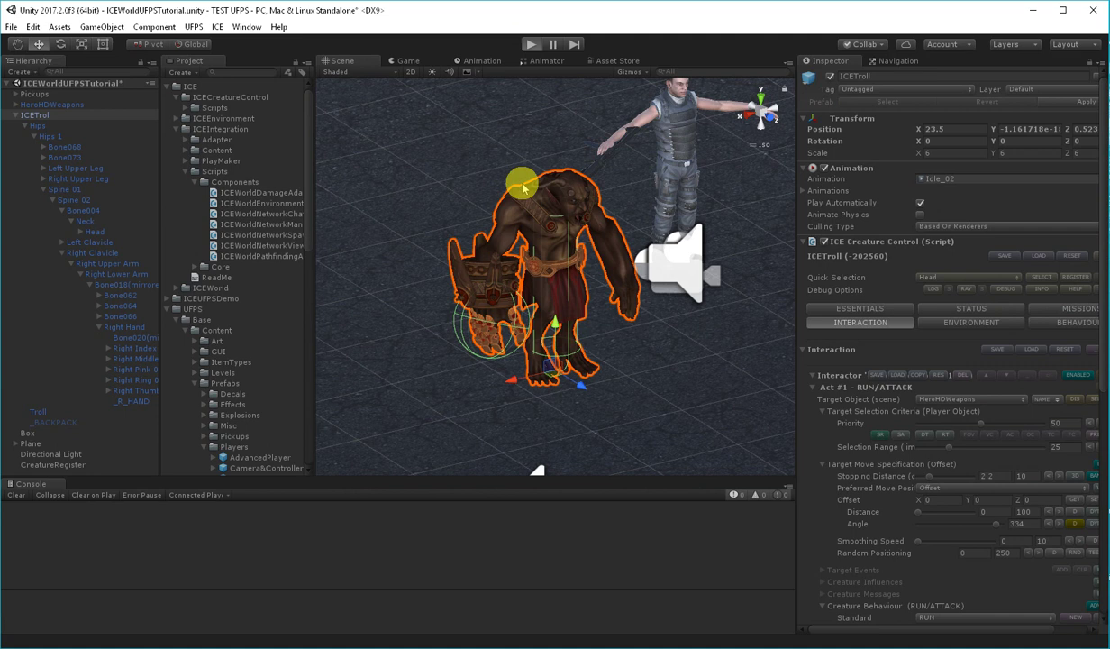
key("ctrl+p")
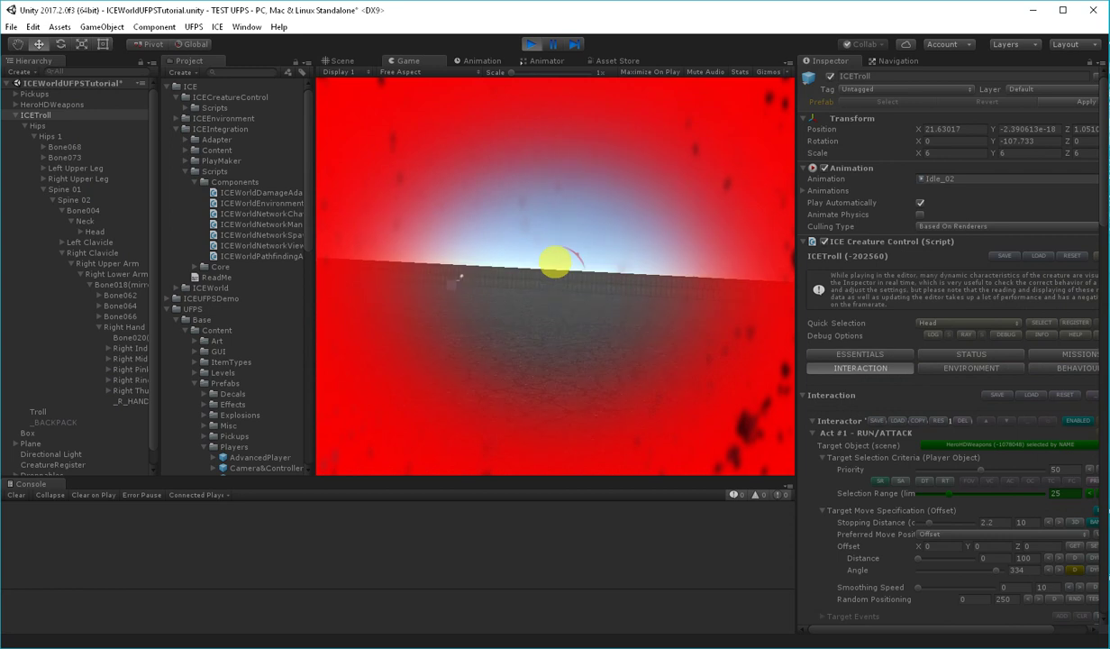
left_click(531, 45)
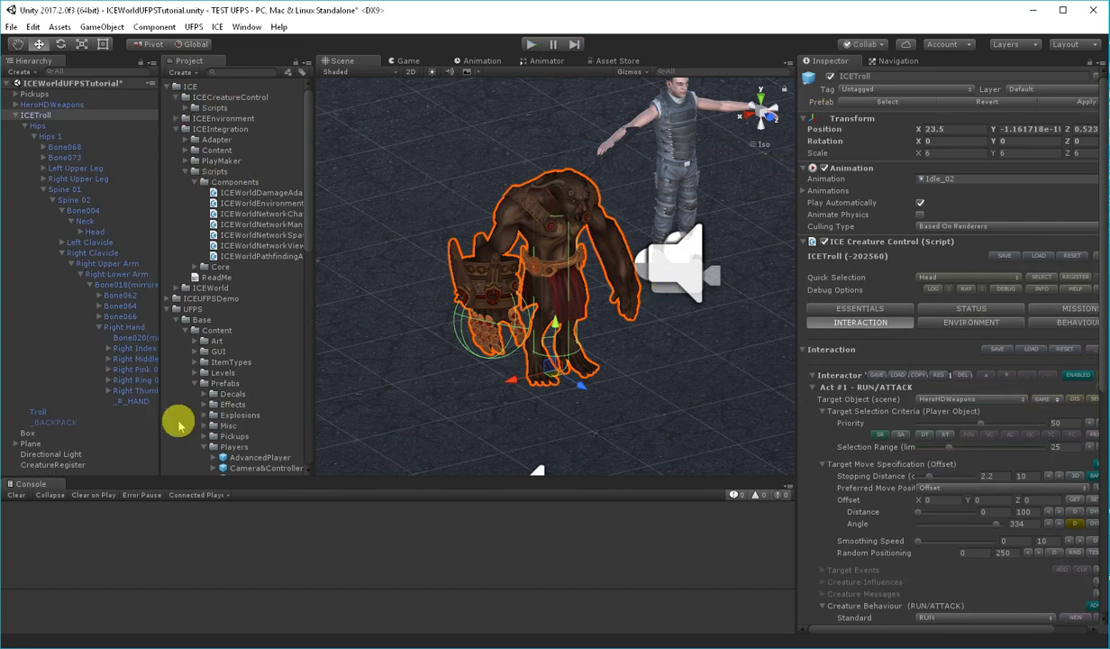
- Set the Impact damage value of the _R_HAND body part to 0.25
left_click(135, 402)
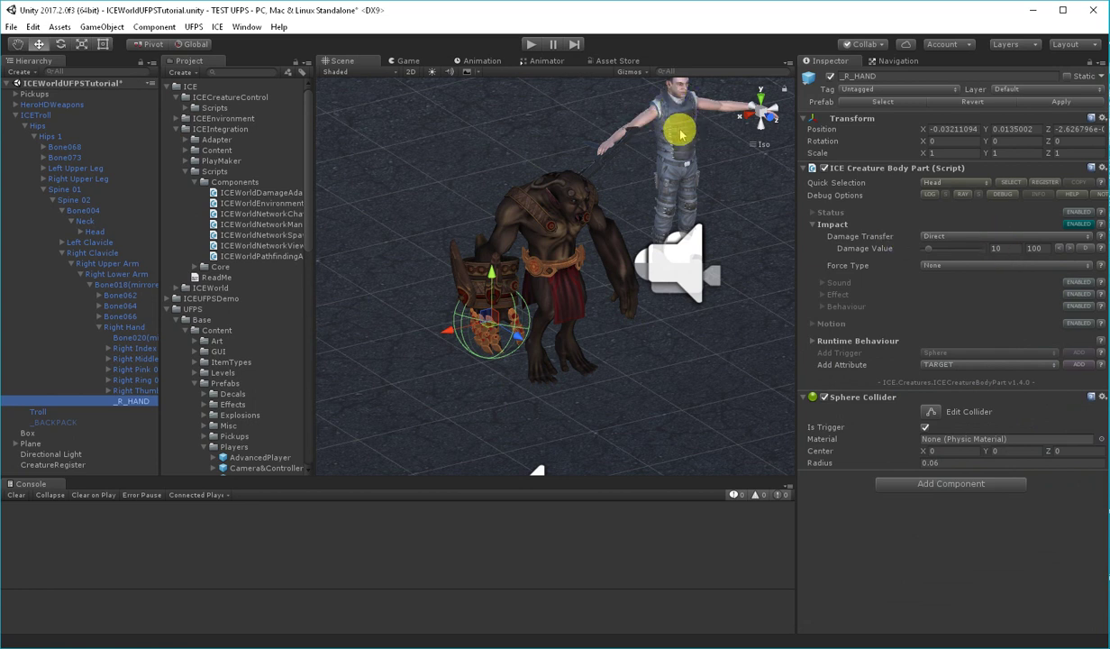
left_click(998, 249)
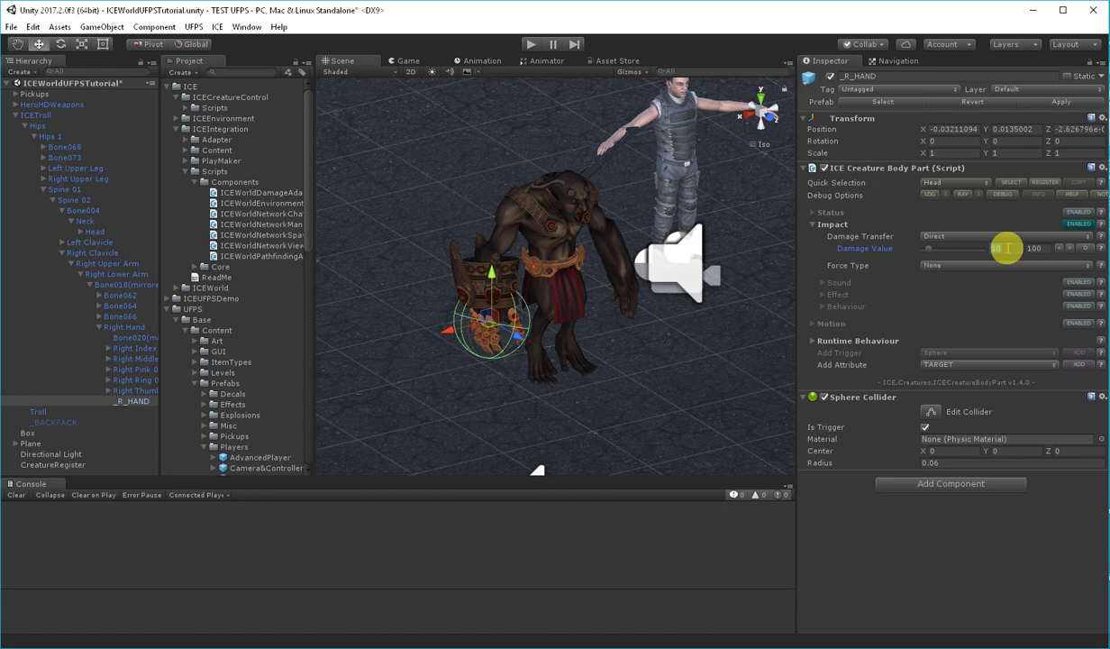
key("BackSpace")
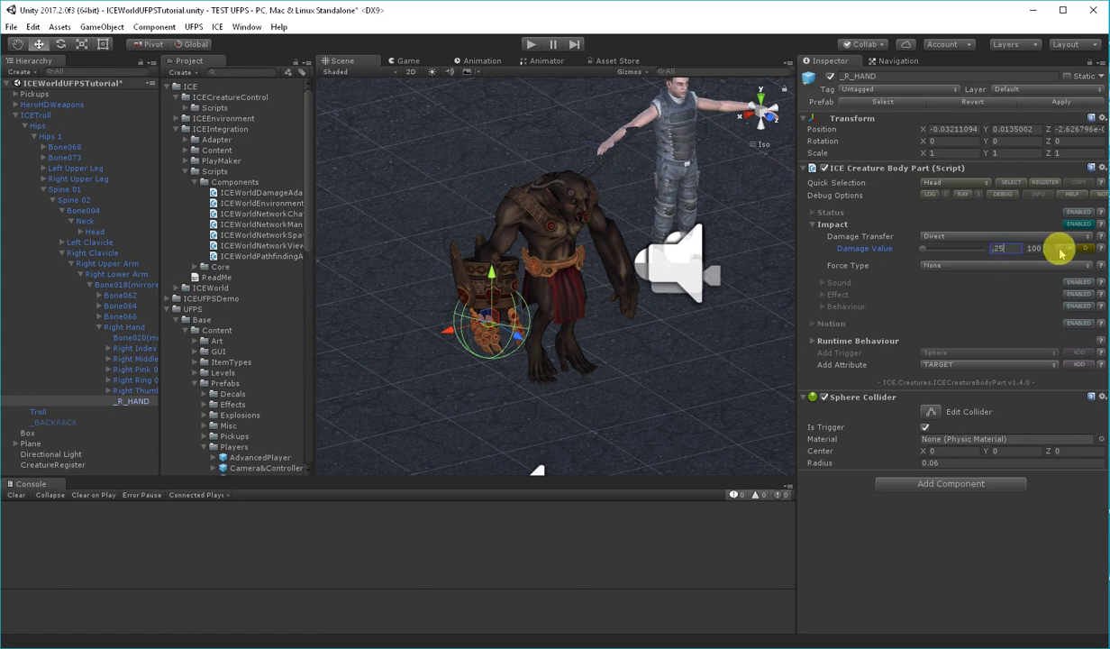
left_click(1038, 248)
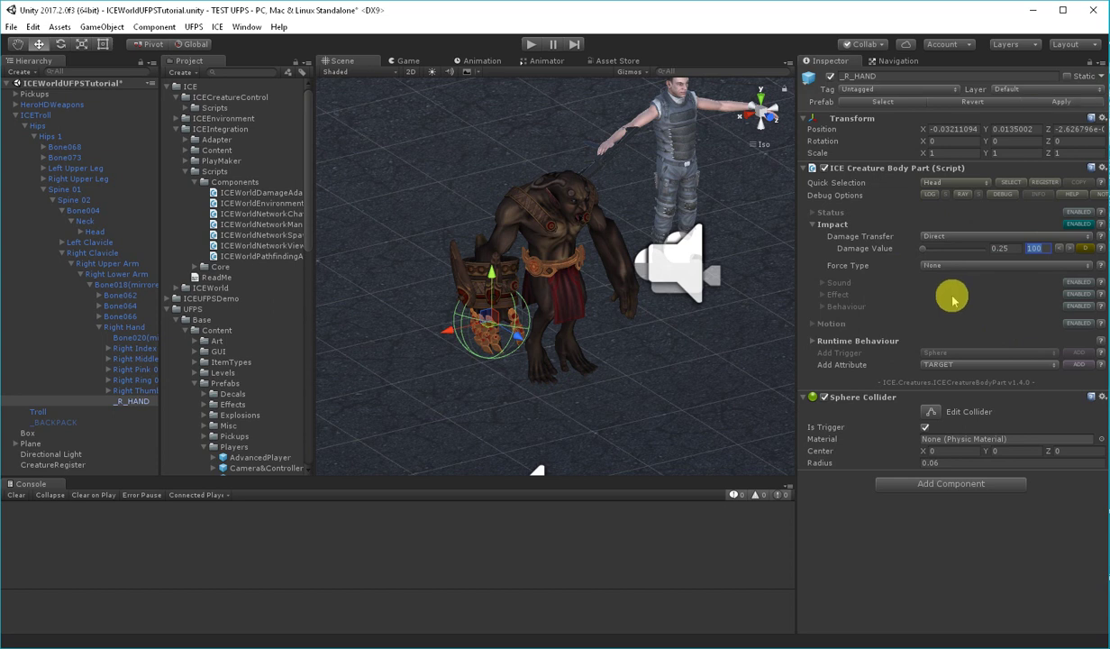
- Play-test the troll's attack with the 0.25 hand damage, and exit play mode
left_click(533, 44)
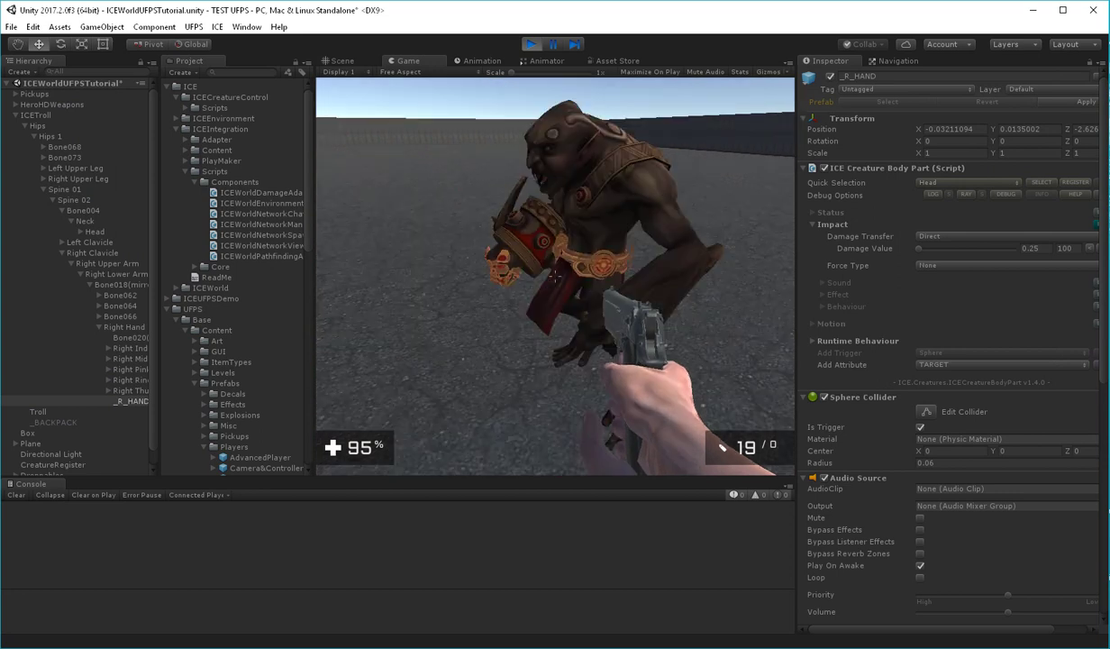
left_click(559, 261)
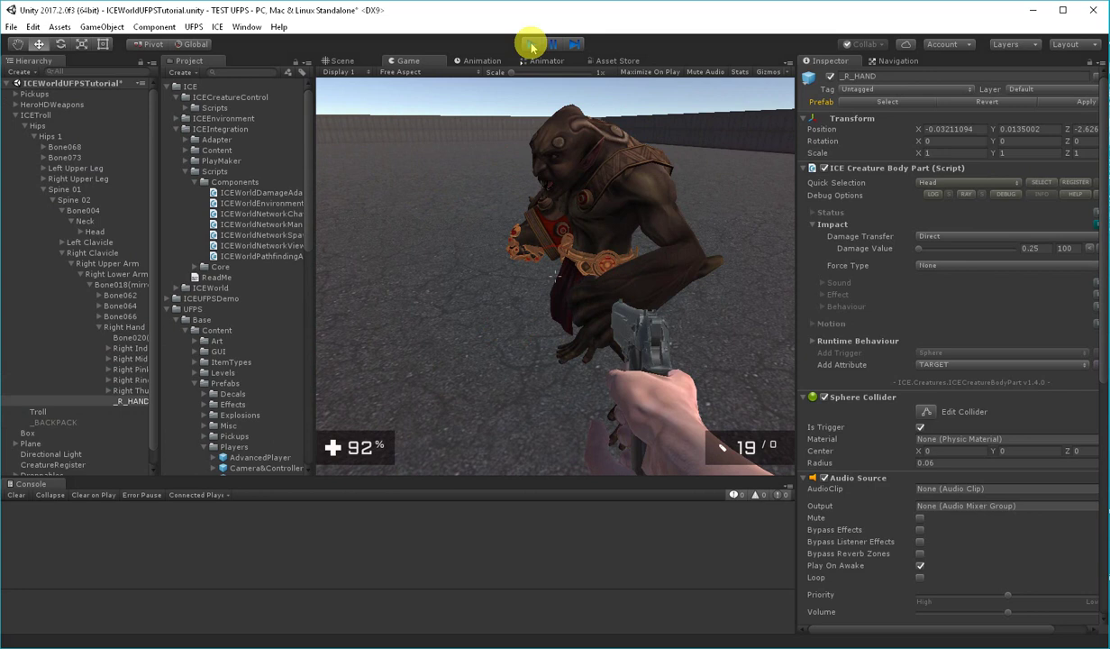
double_click(129, 403)
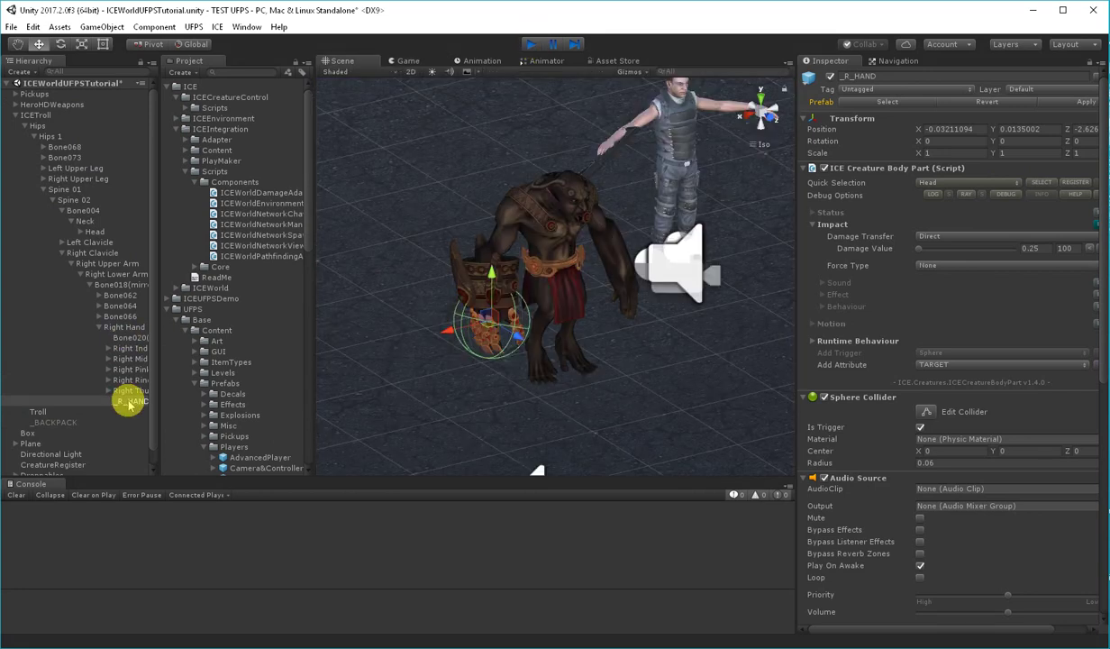
- Set the stopping distance of the ICETroll's HeroHDWeapons act to 2
left_click(36, 114)
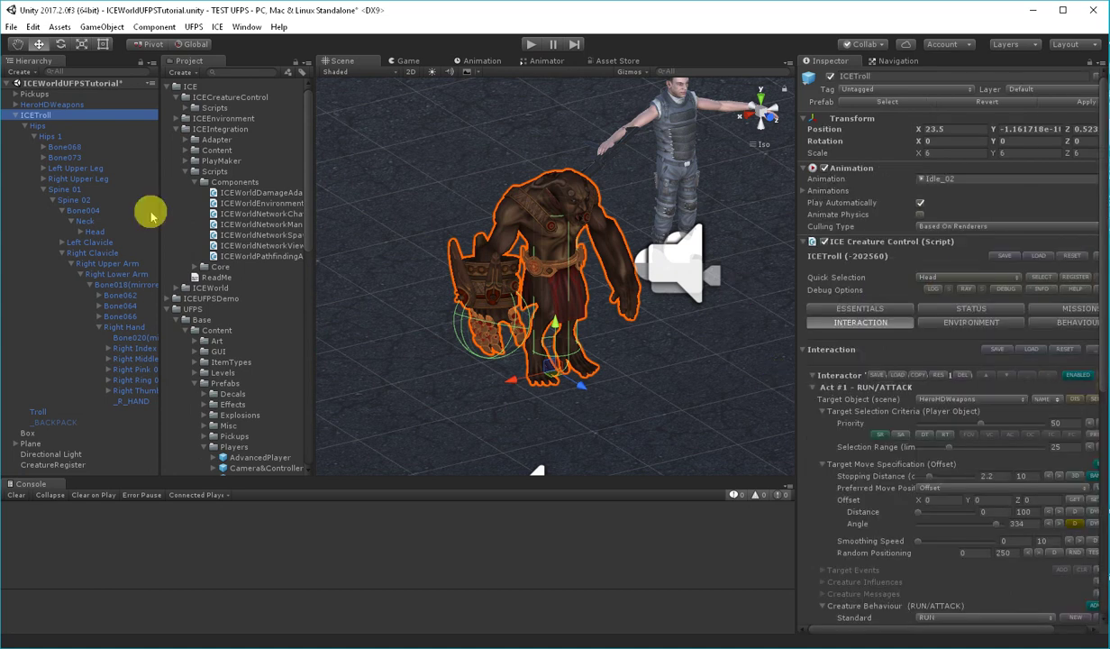
left_click(1000, 477)
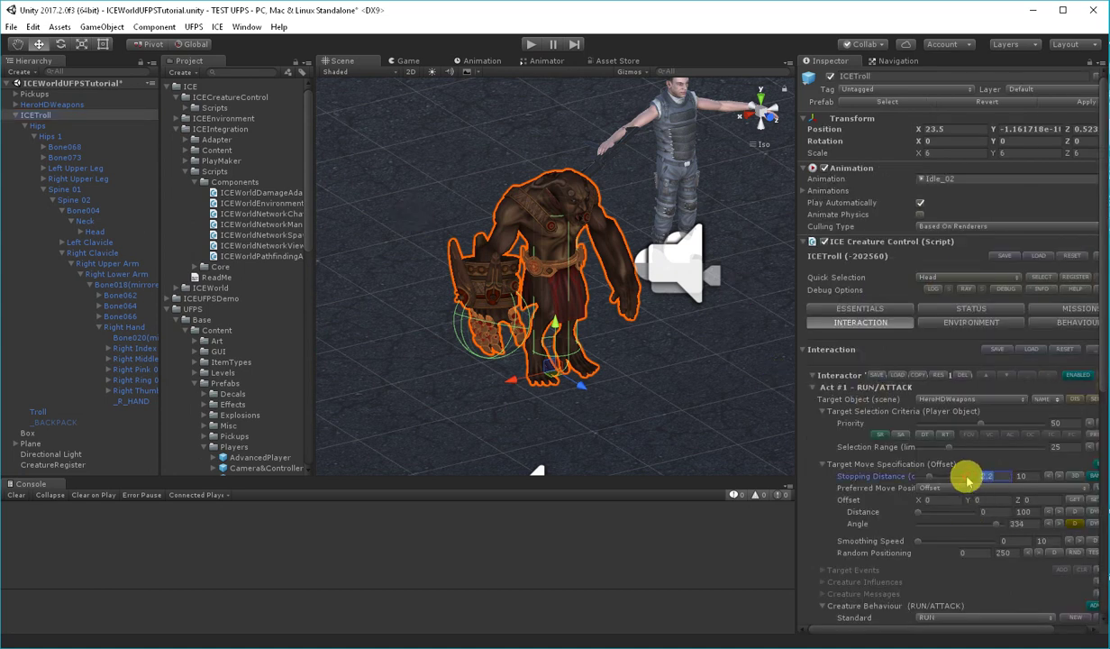
type("2")
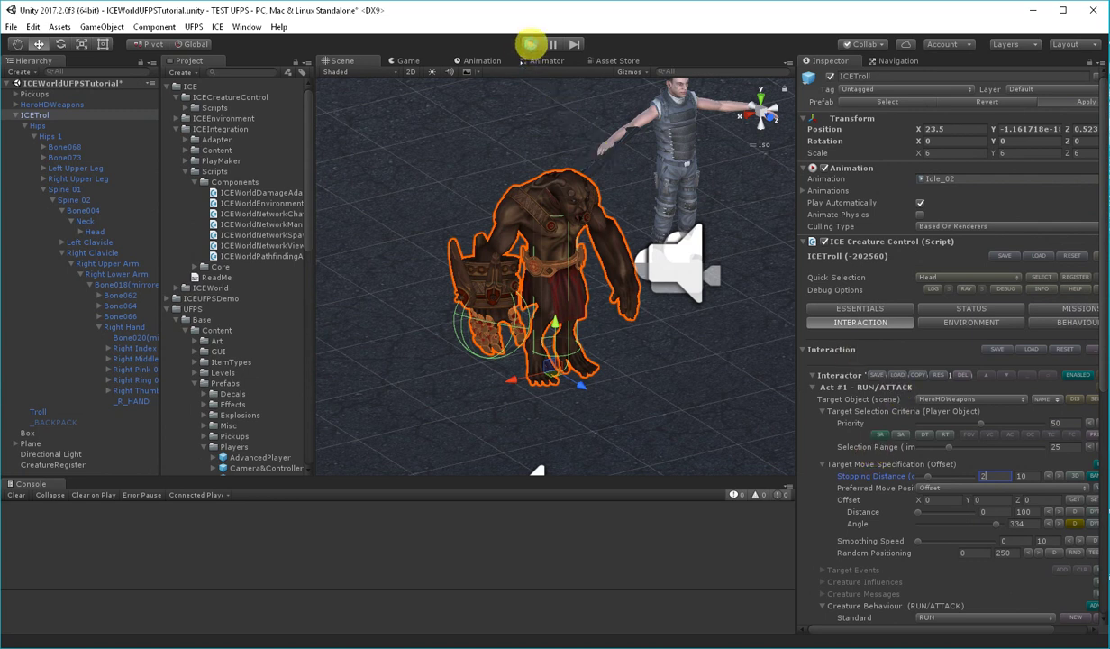
- Play-test the troll's attack with the stopping distance of 2, and exit play mode
left_click(532, 45)
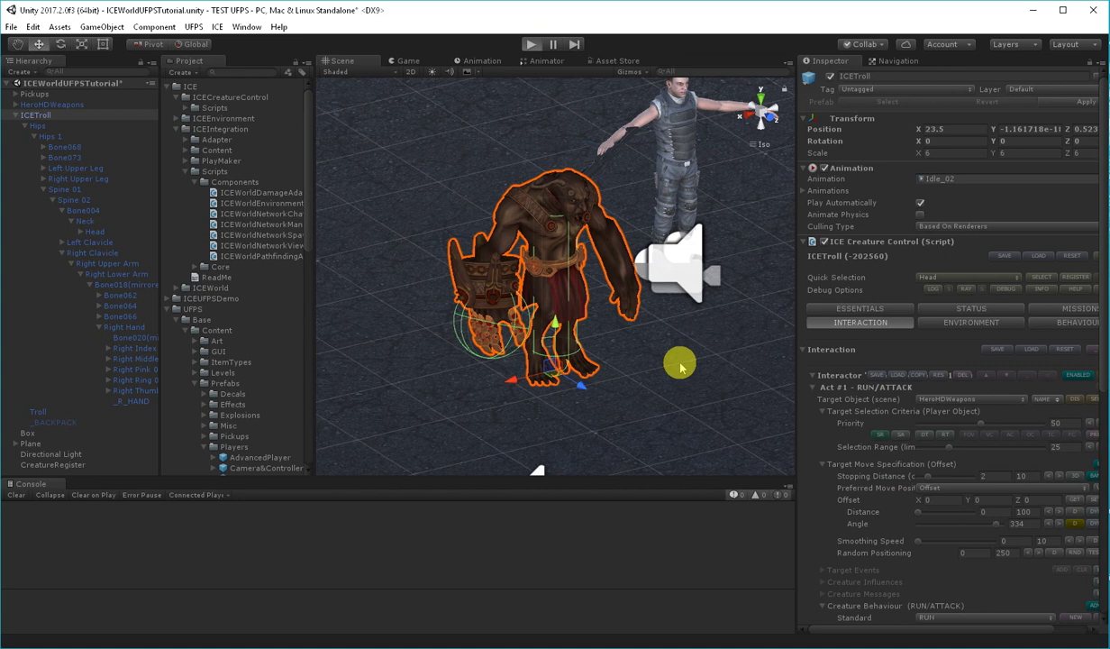
key("ctrl+p")
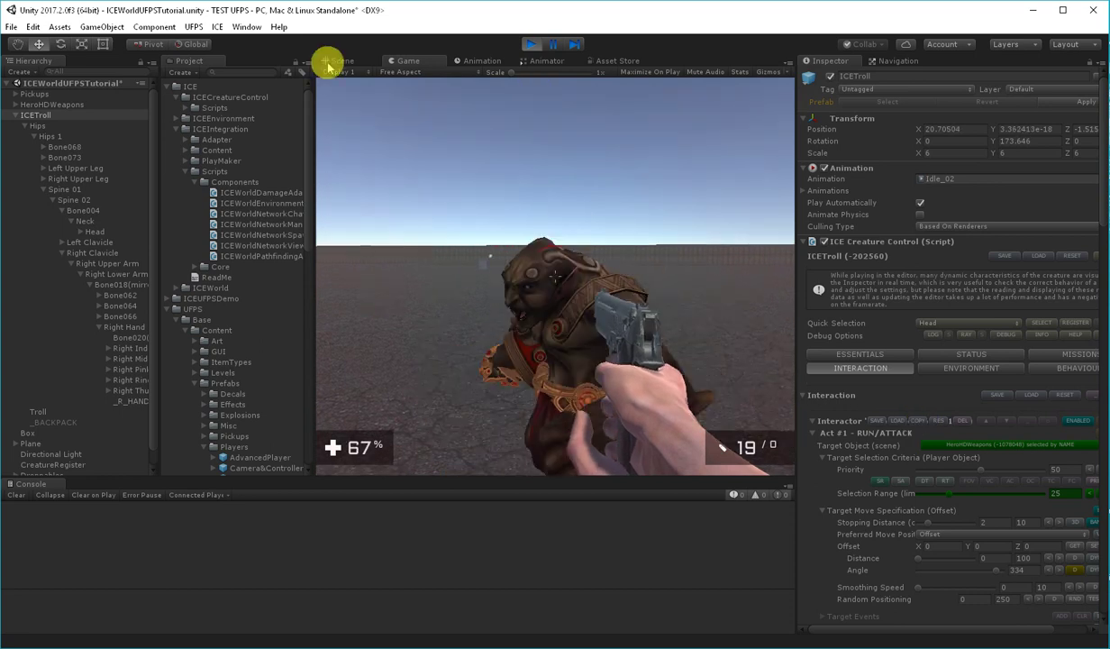
left_click(530, 46)
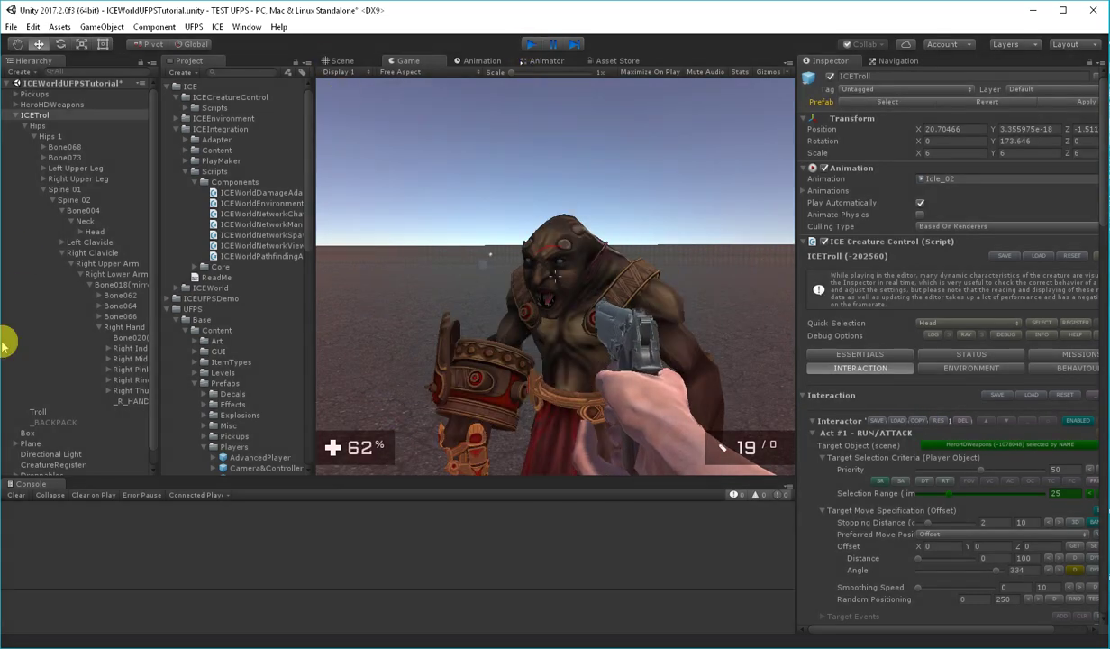
- Set the Impact damage value of the _R_HAND body part to 0.75
left_click(123, 401)
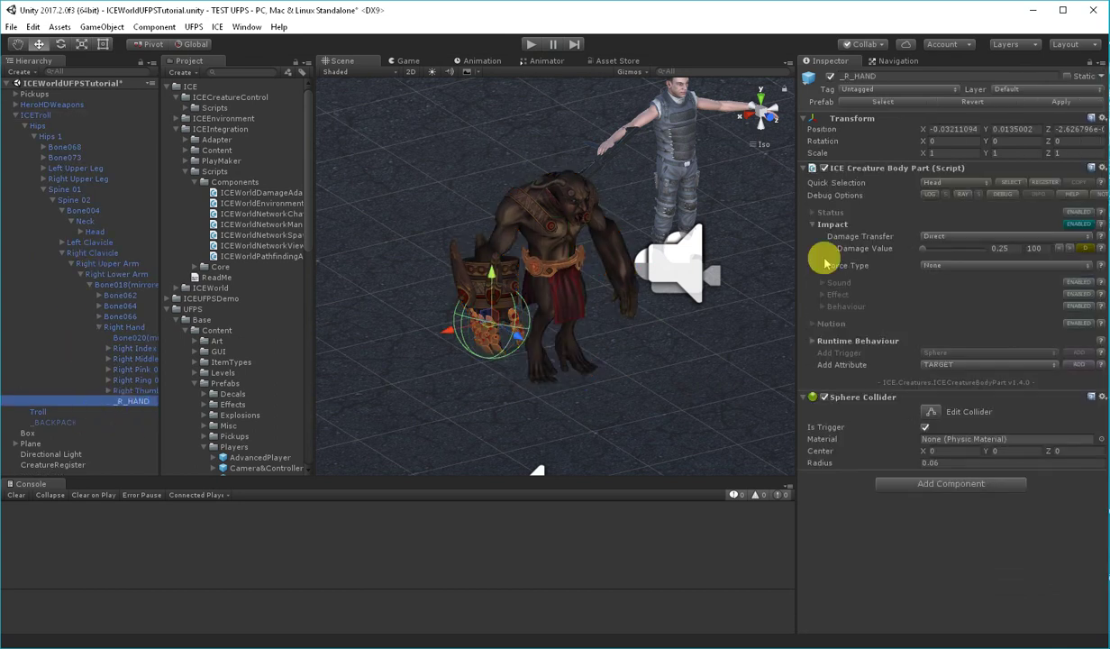
left_click(987, 250)
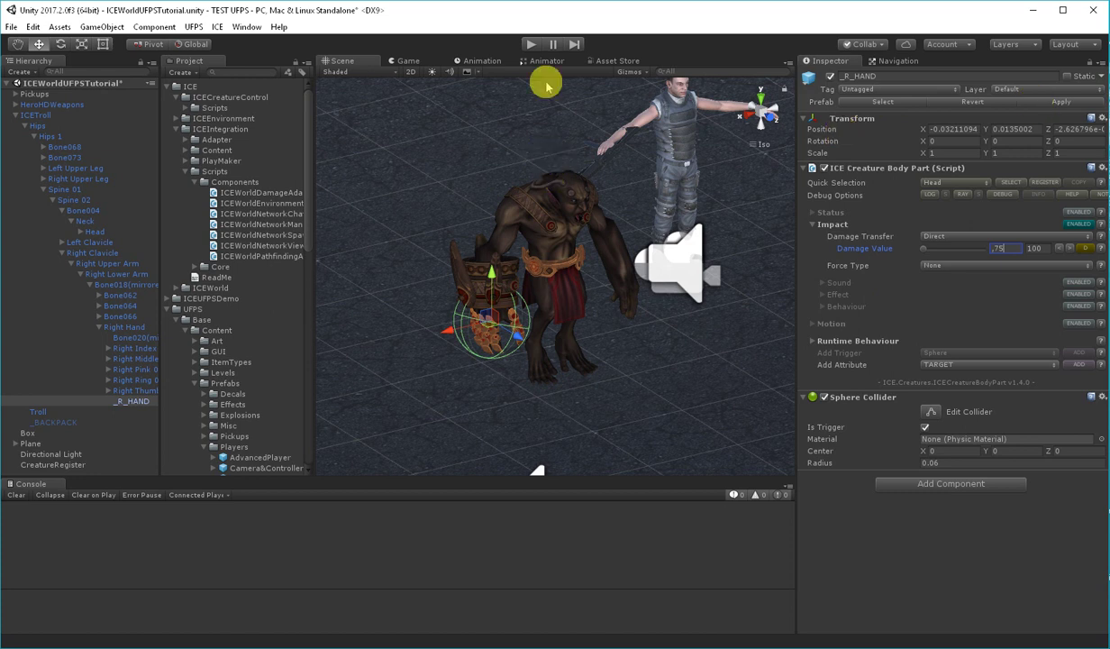
- Play-test the 0.75 hand damage, shoot the troll with the pistol until it dies, and exit play mode
left_click(530, 46)
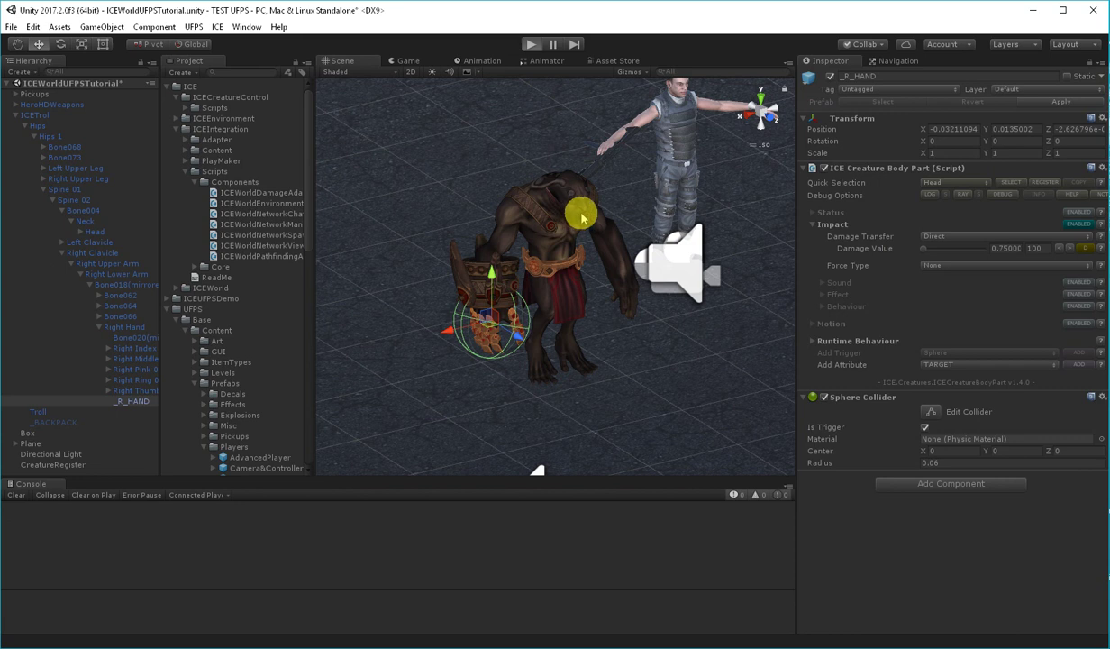
key("ctrl+p")
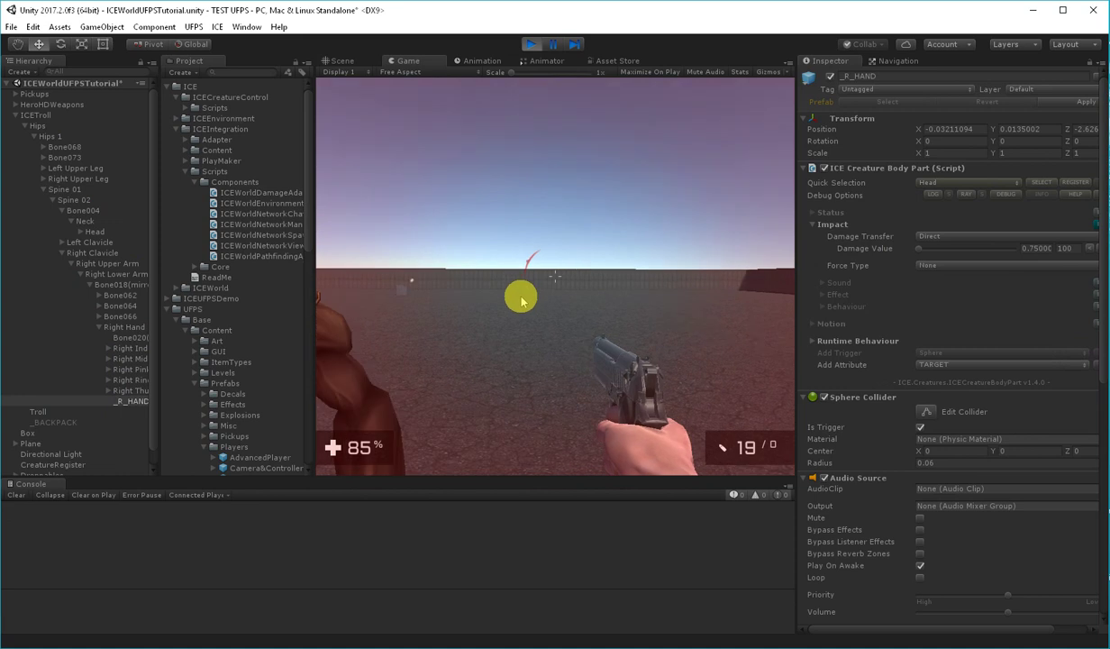
right_click(627, 322)
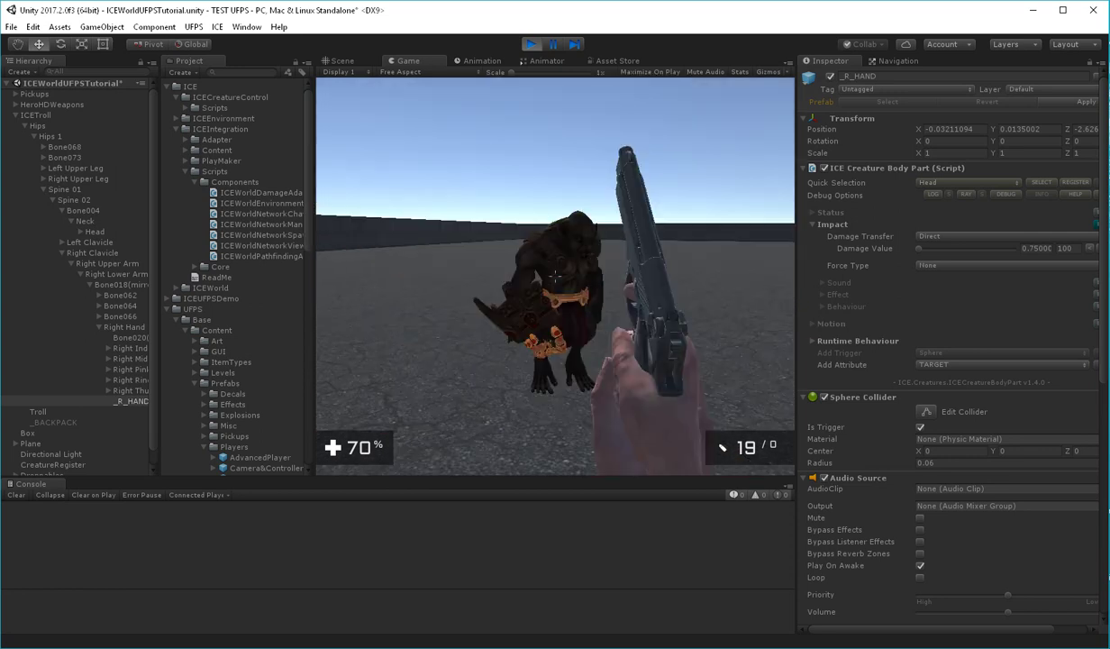
left_click(555, 277)
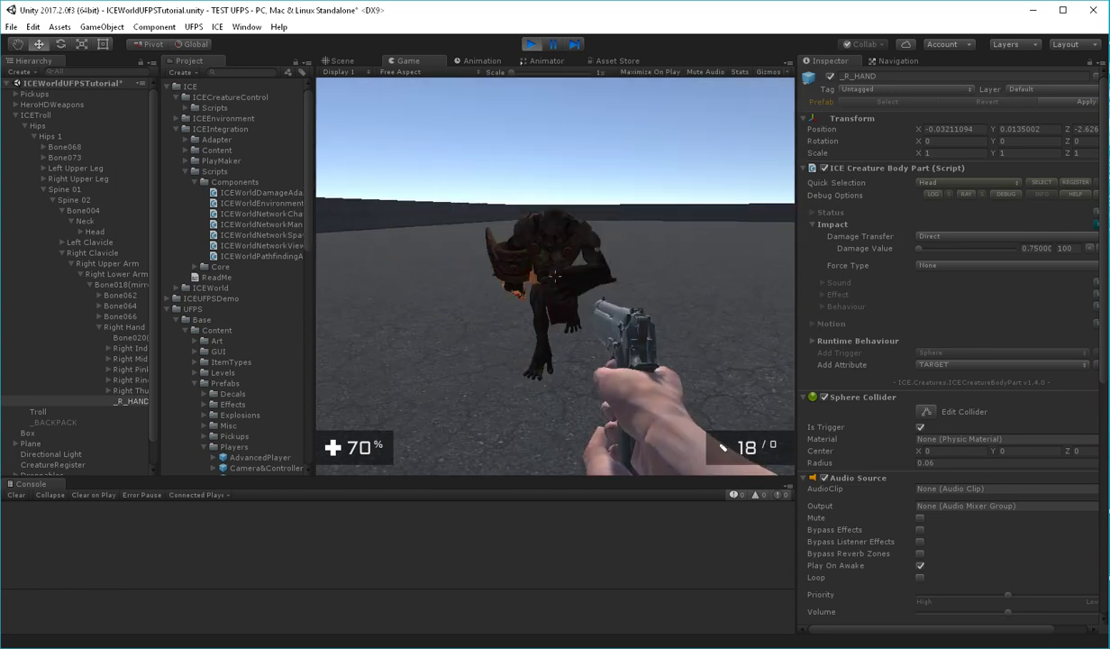
left_click(555, 276)
left_click(555, 276)
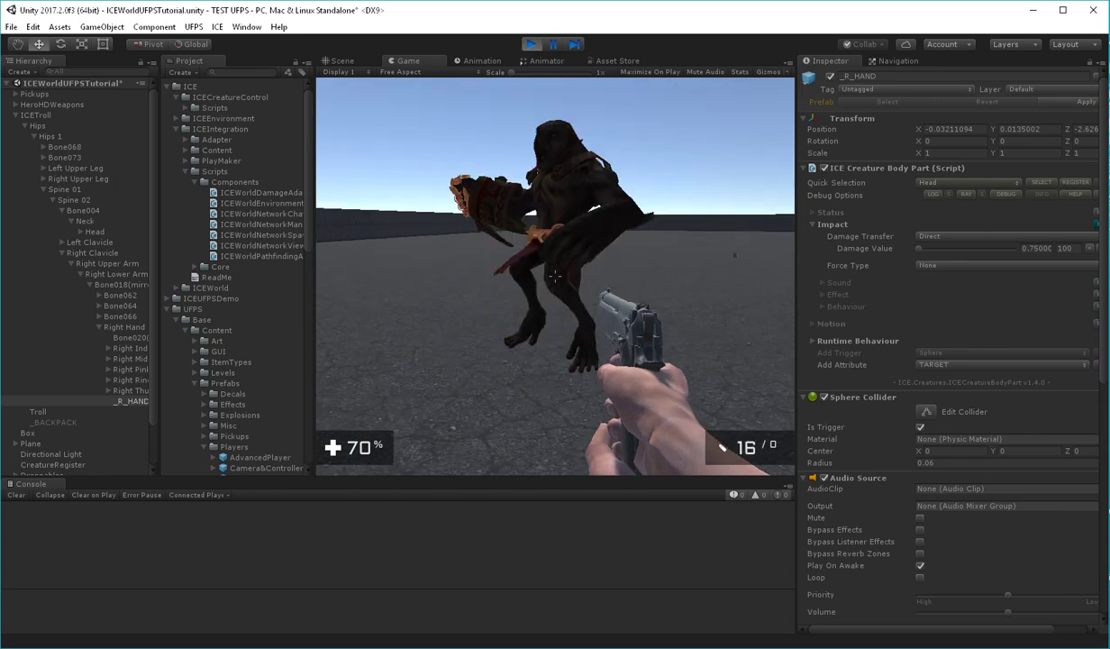
left_click(555, 276)
left_click(555, 277)
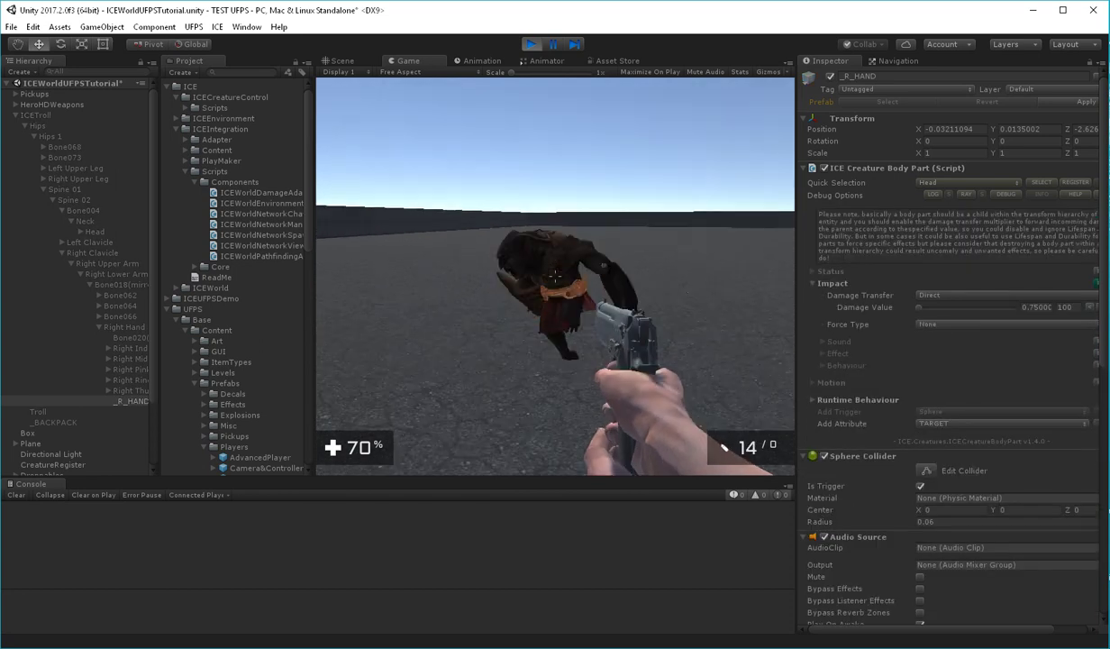
left_click(555, 275)
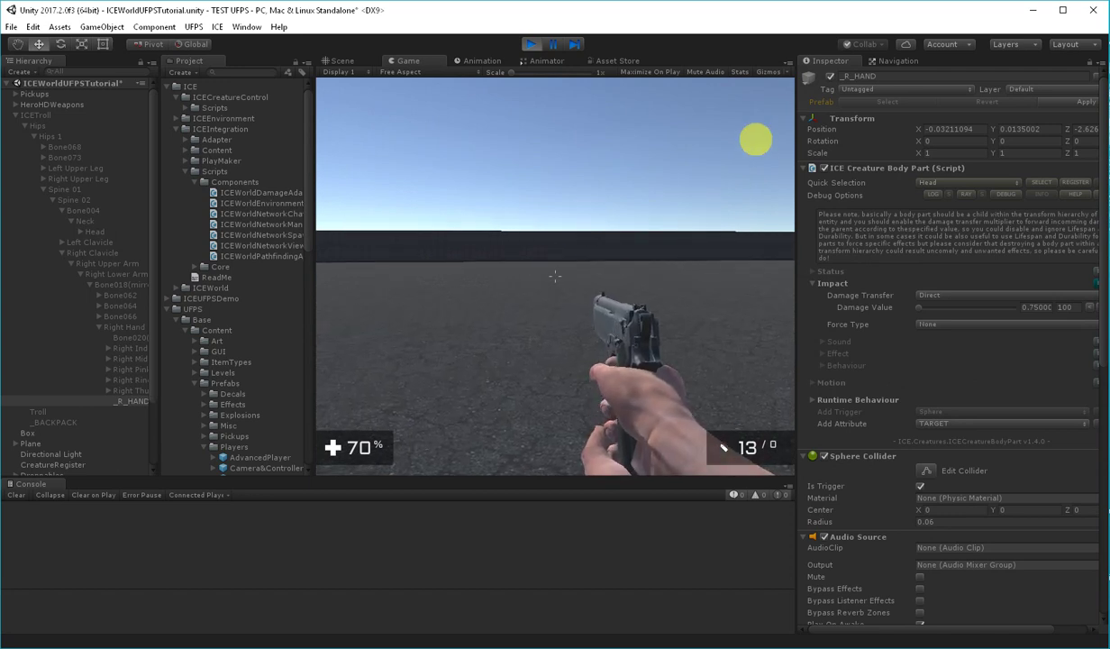
left_click(531, 51)
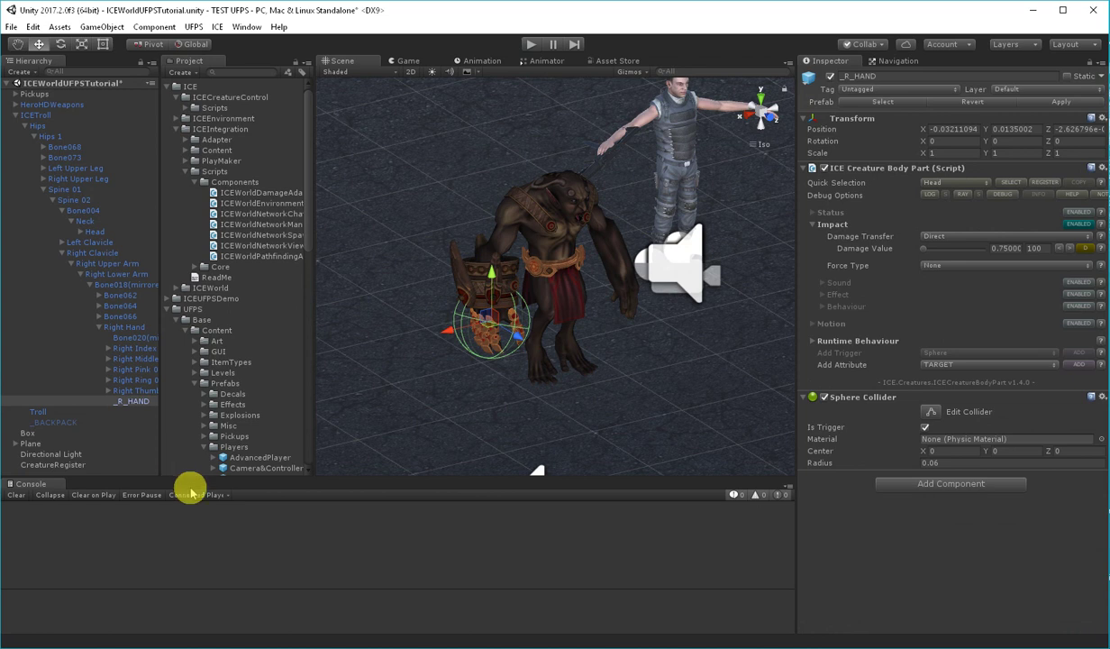
- Add an ICE BodyPart component to the troll's Head bone
left_click(95, 231)
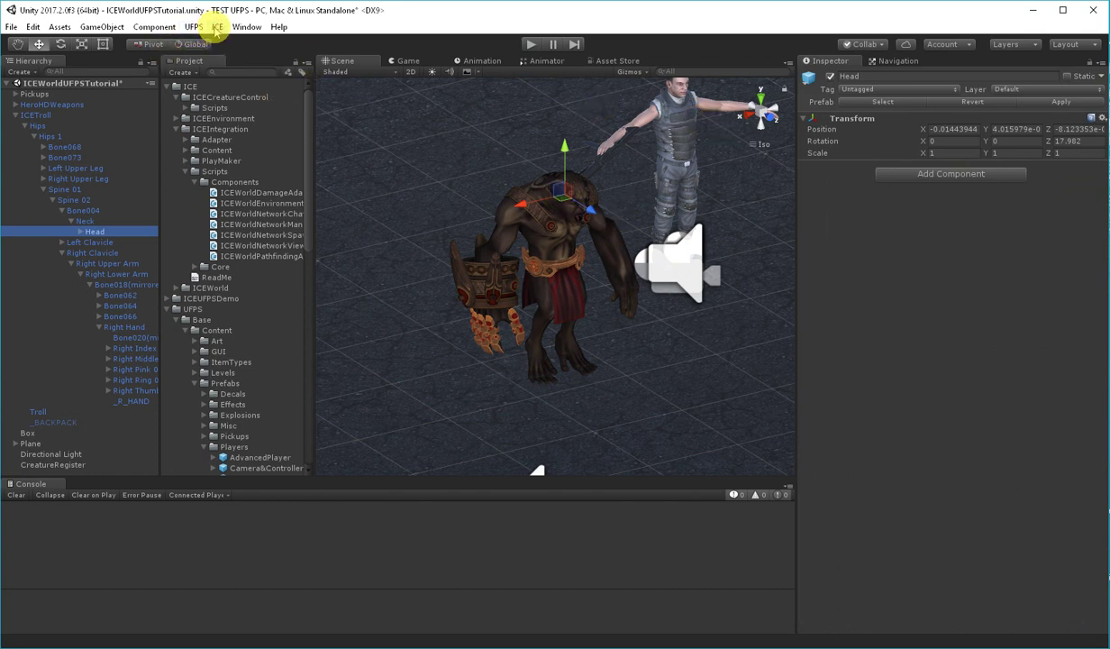
left_click(219, 27)
mouse_move(252, 42)
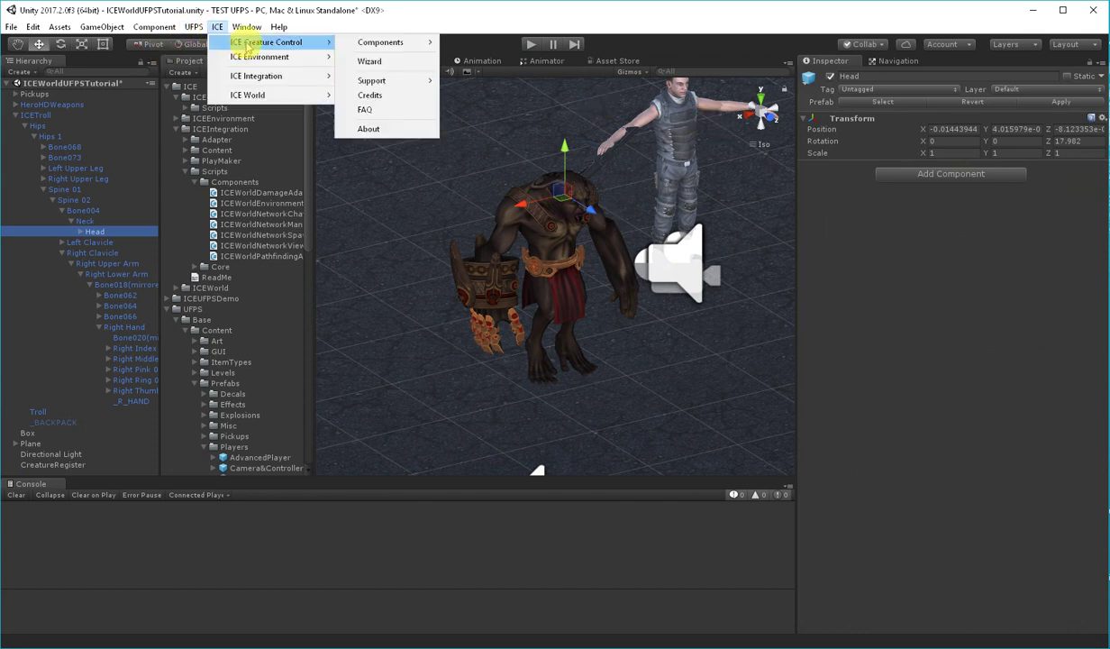
mouse_move(385, 53)
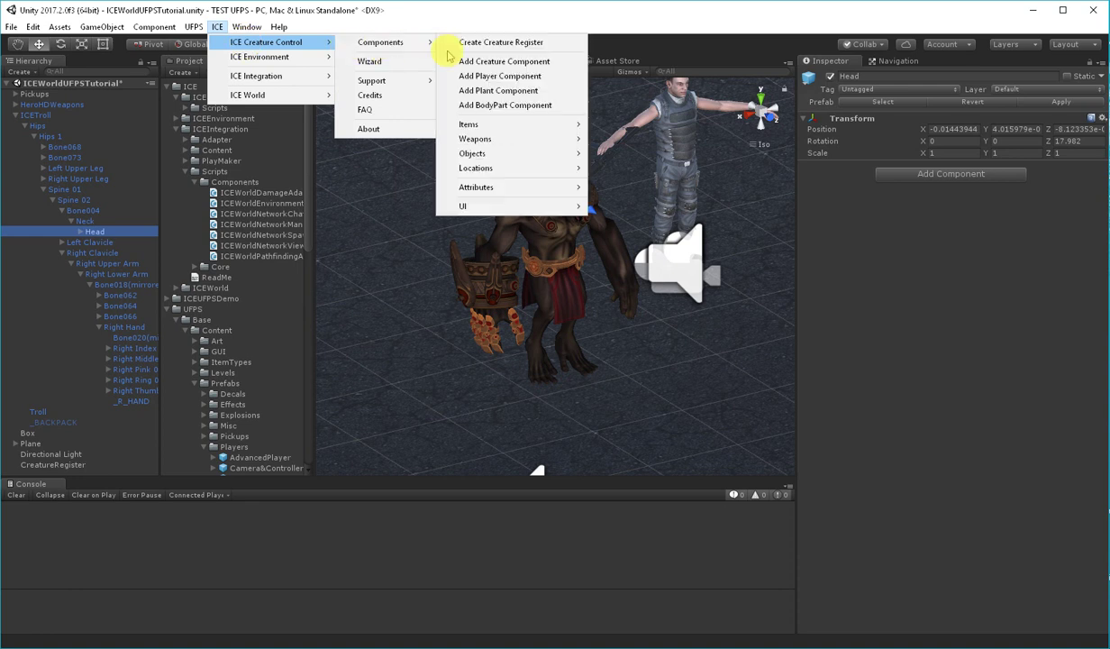
left_click(501, 106)
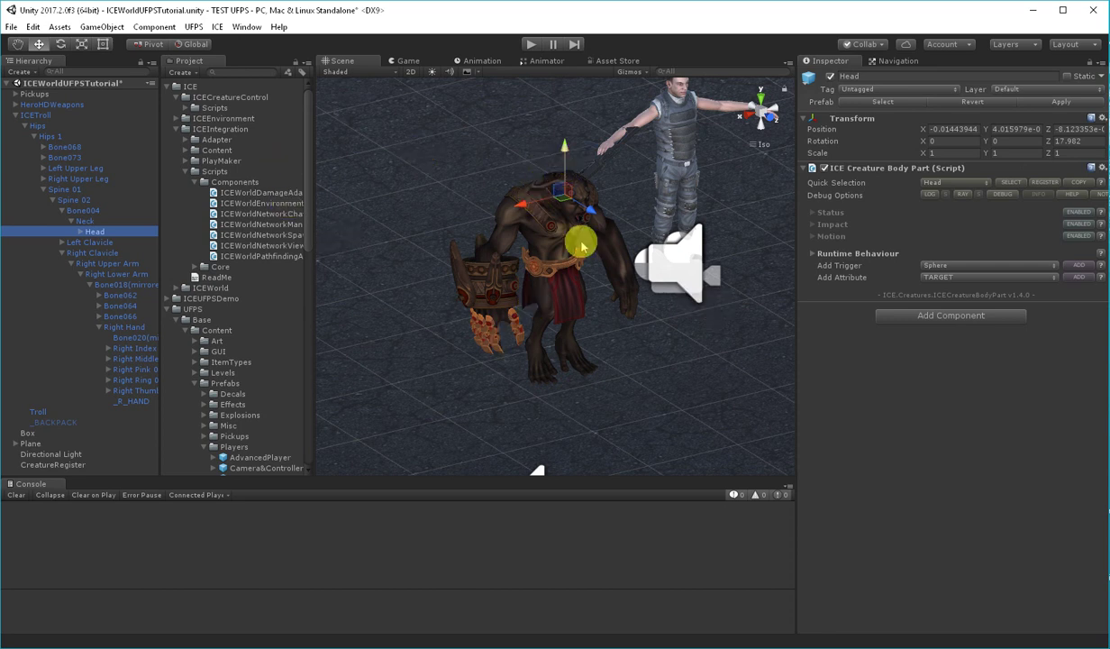
- Add a Sphere trigger to the Head body part and set its collider radius to 0.05
left_click(1085, 266)
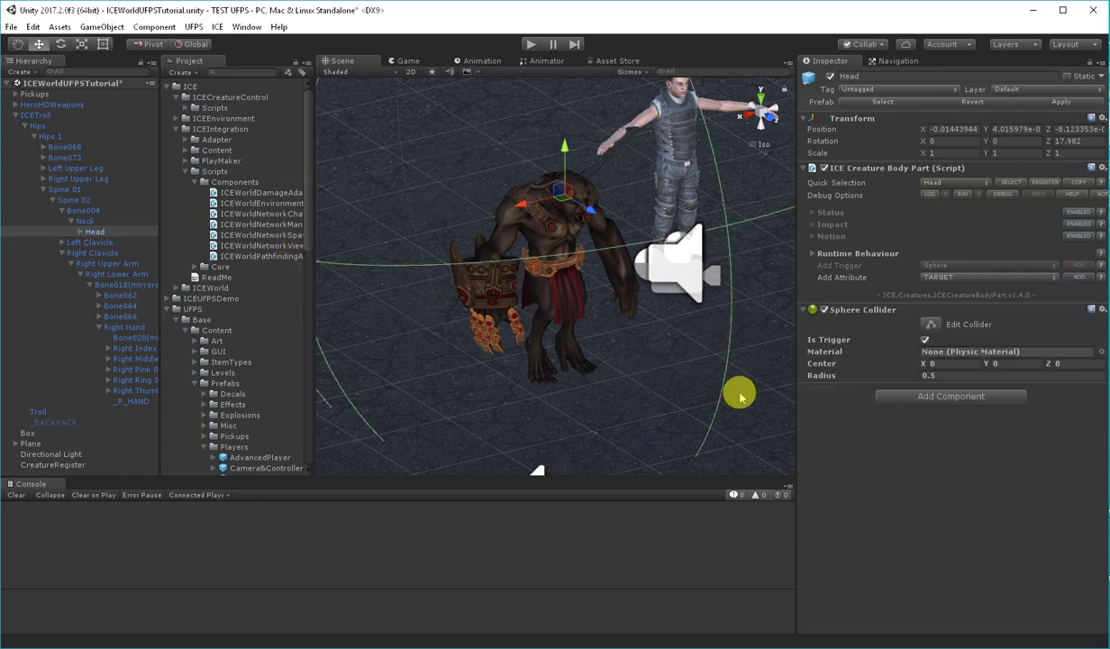
left_click(951, 378)
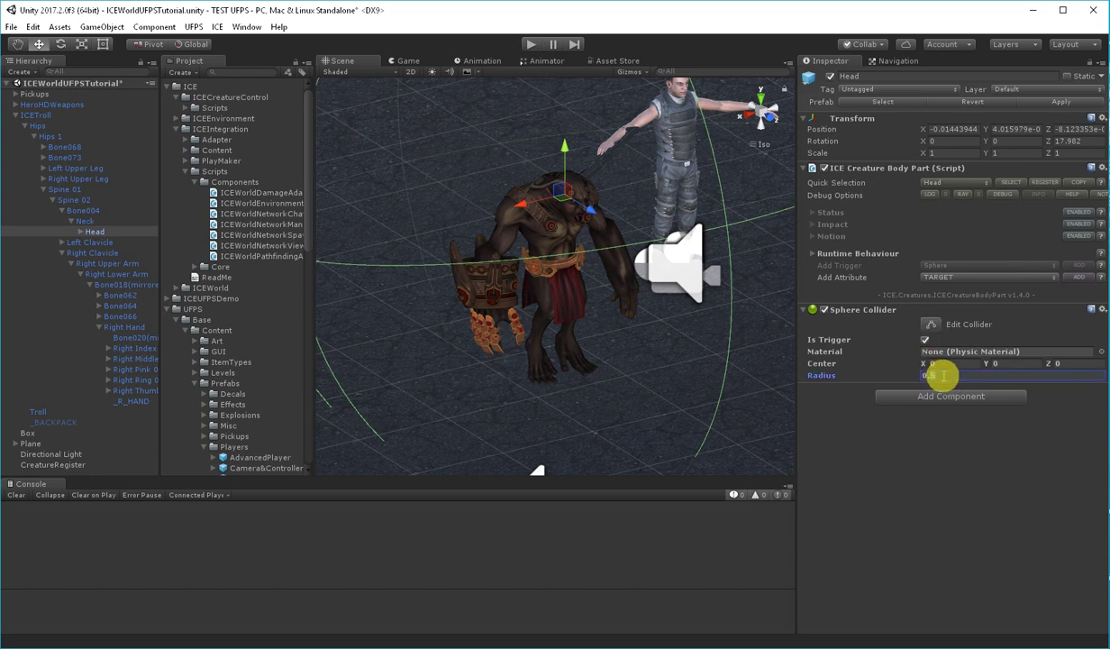
type("0.7")
key("BackSpace")
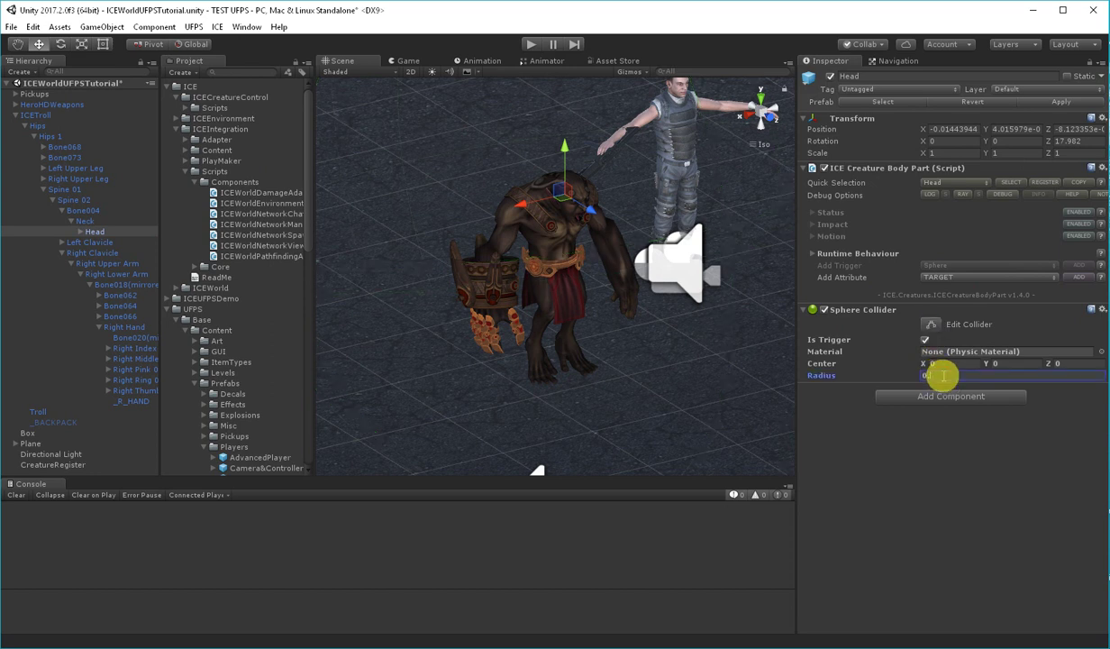
type("075")
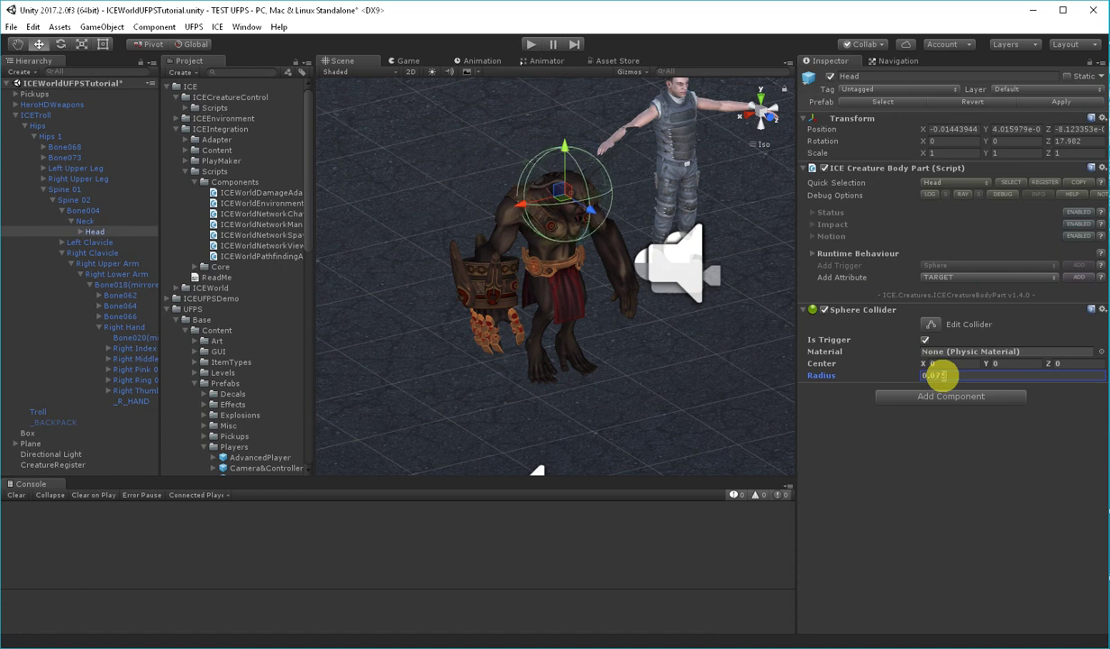
key("BackSpace")
key("BackSpace")
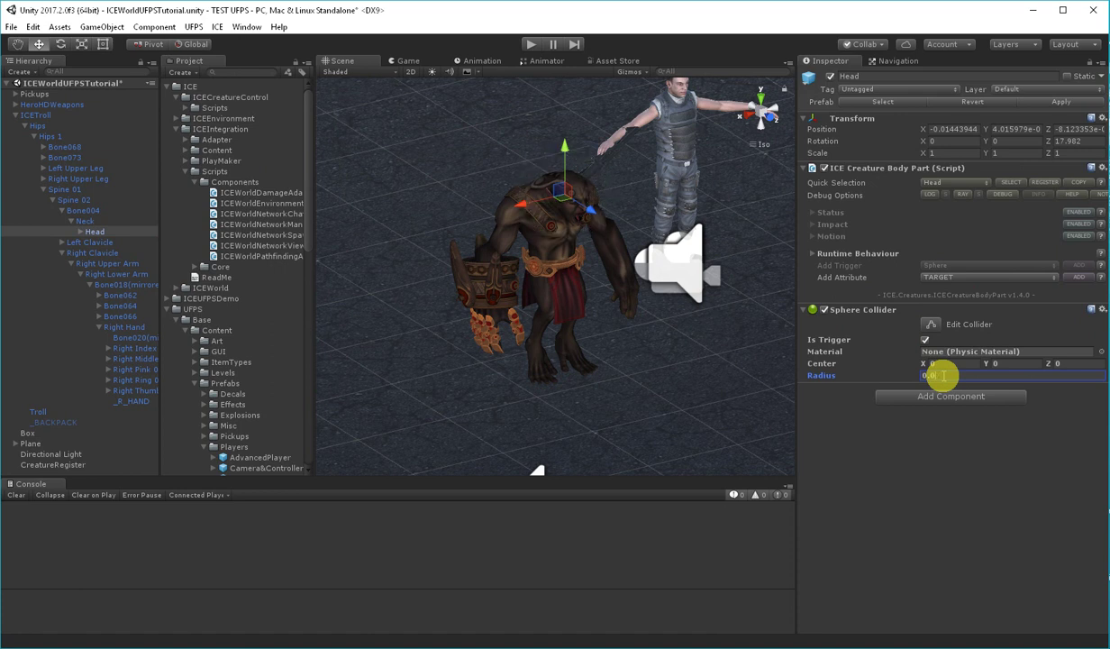
type("5")
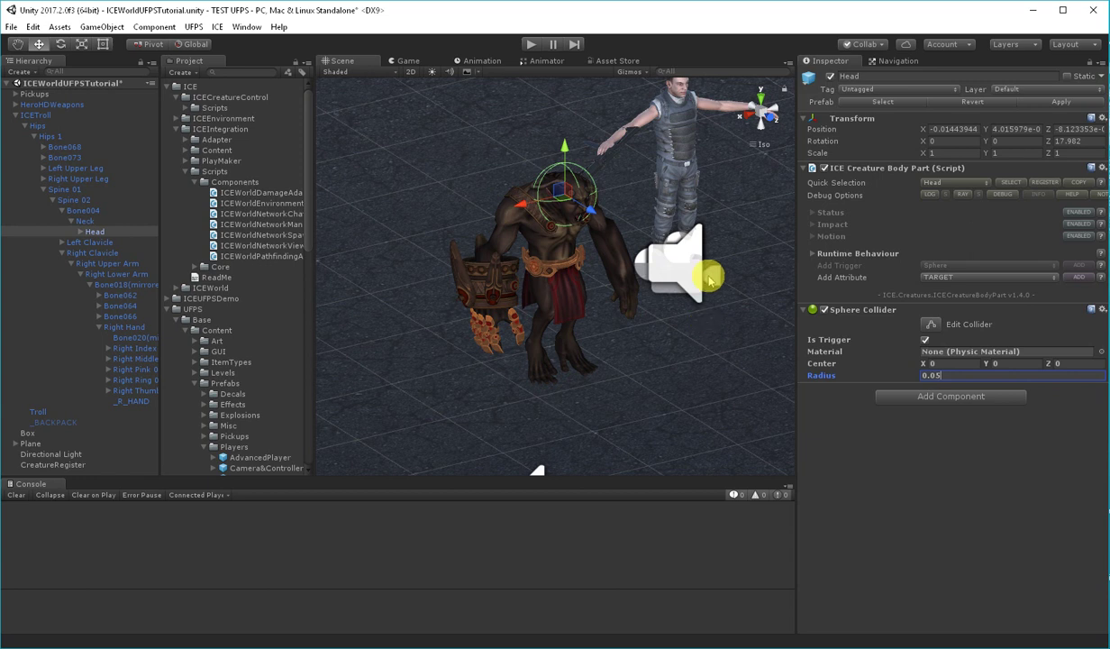
- Centre the sphere collider on the troll's head by setting its Center X to -0.015
left_click(751, 117)
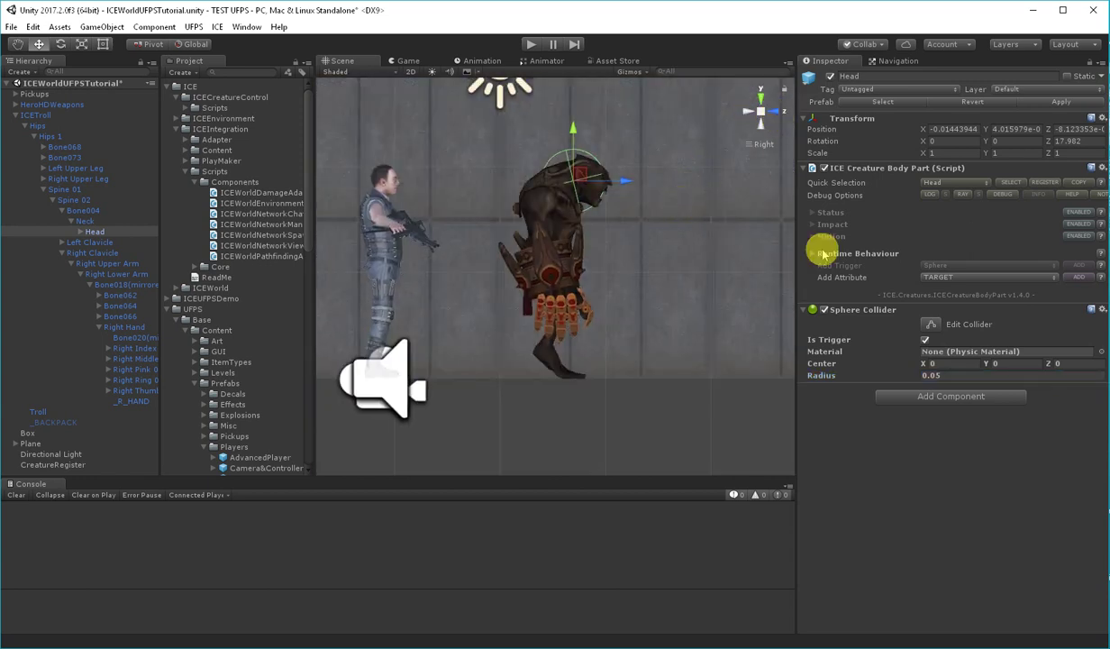
left_click(1062, 367)
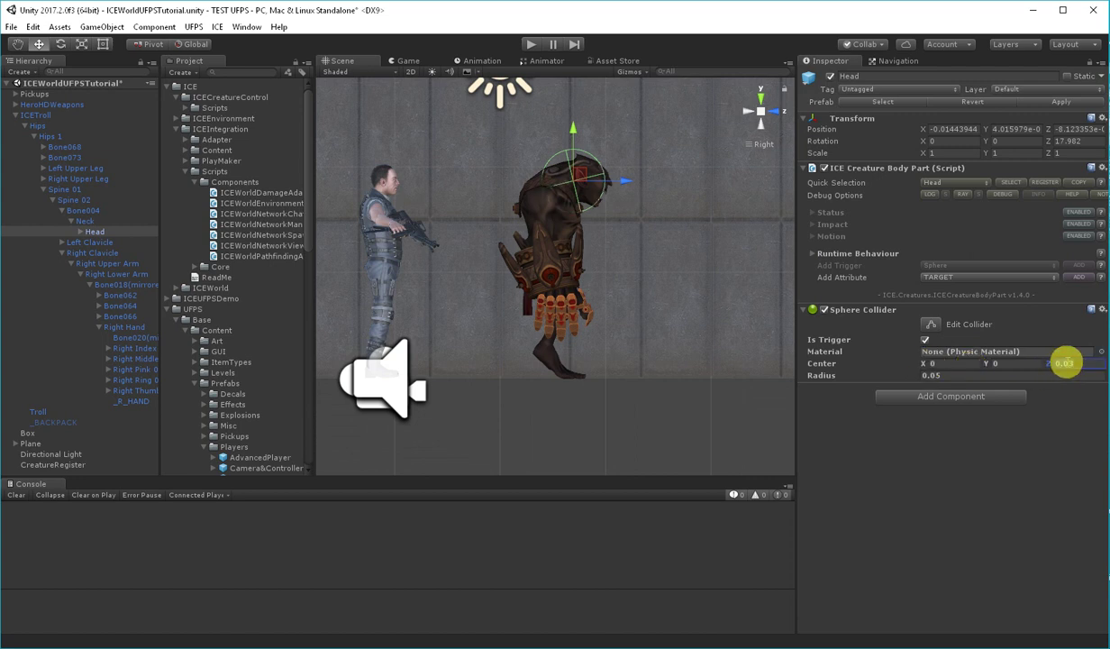
left_click(931, 364)
type("0.12")
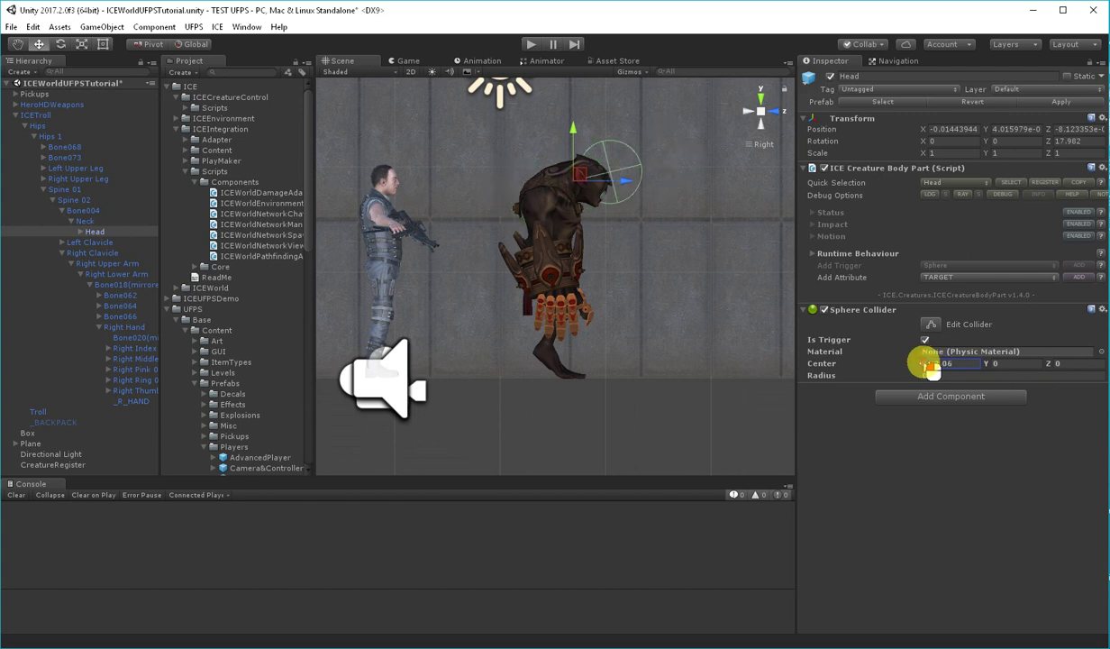
left_click(931, 364)
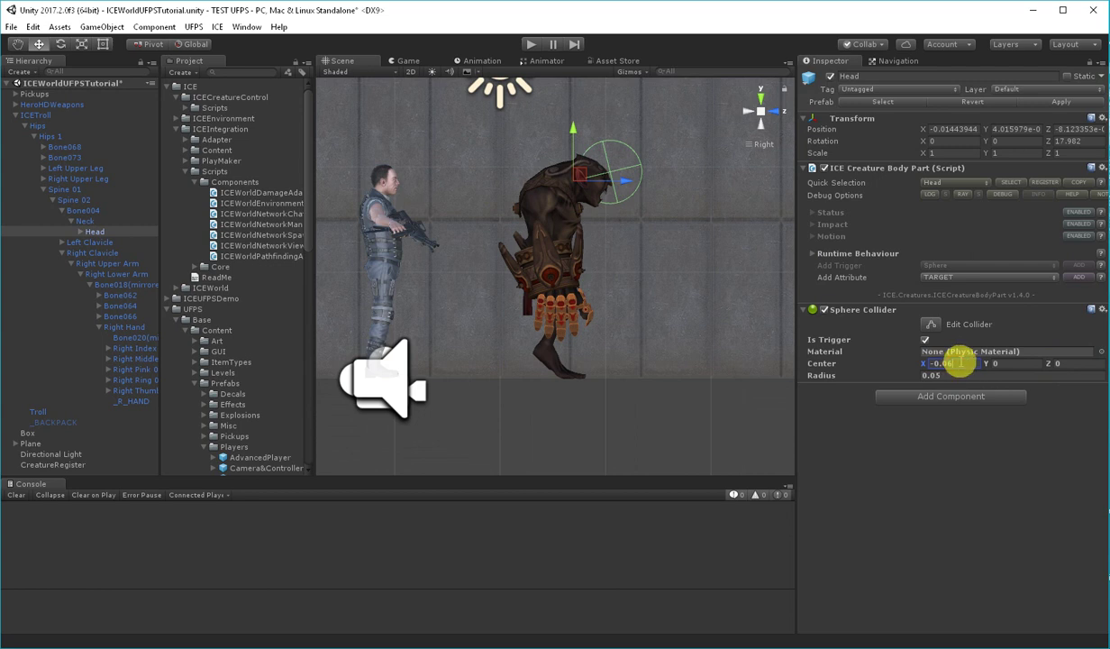
key("BackSpace")
type("3")
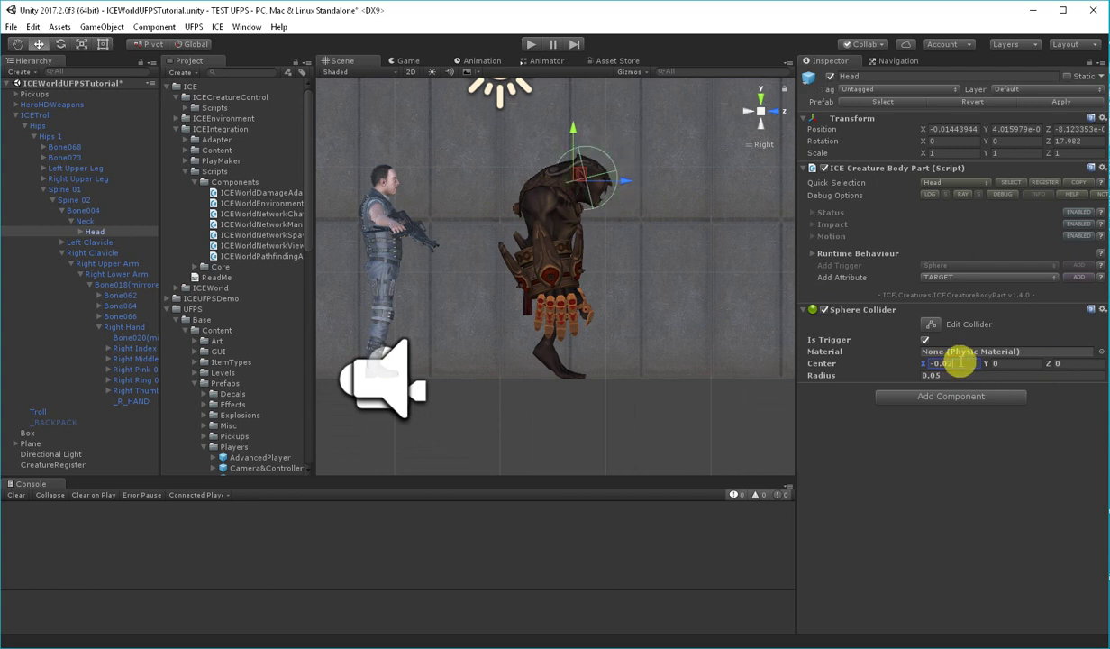
key("BackSpace")
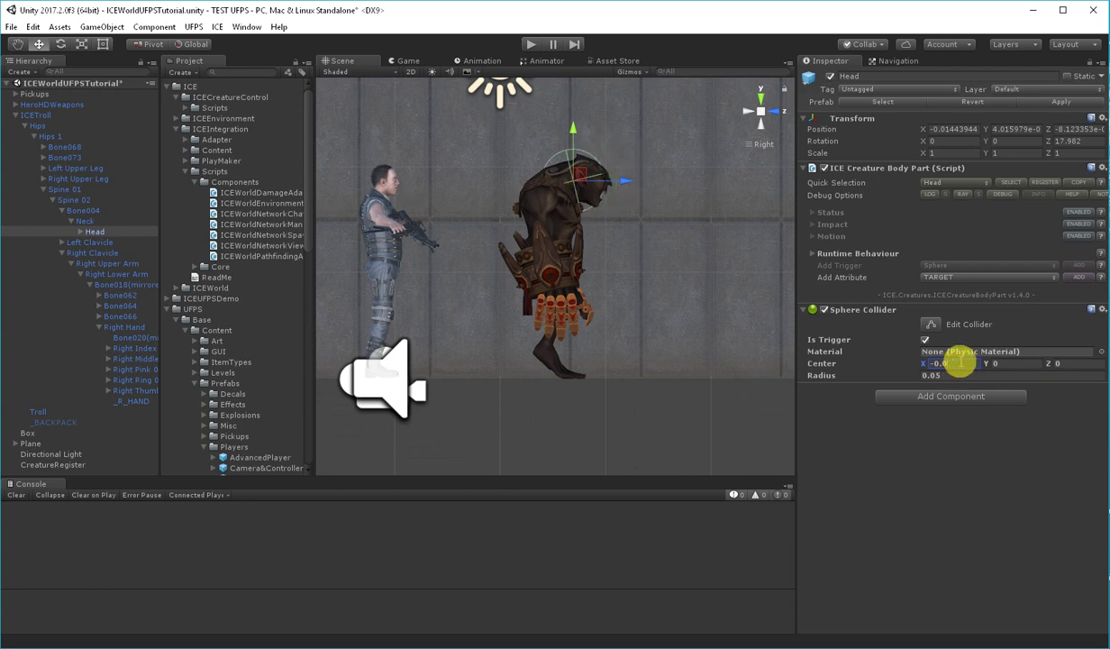
type("15")
left_click(773, 112)
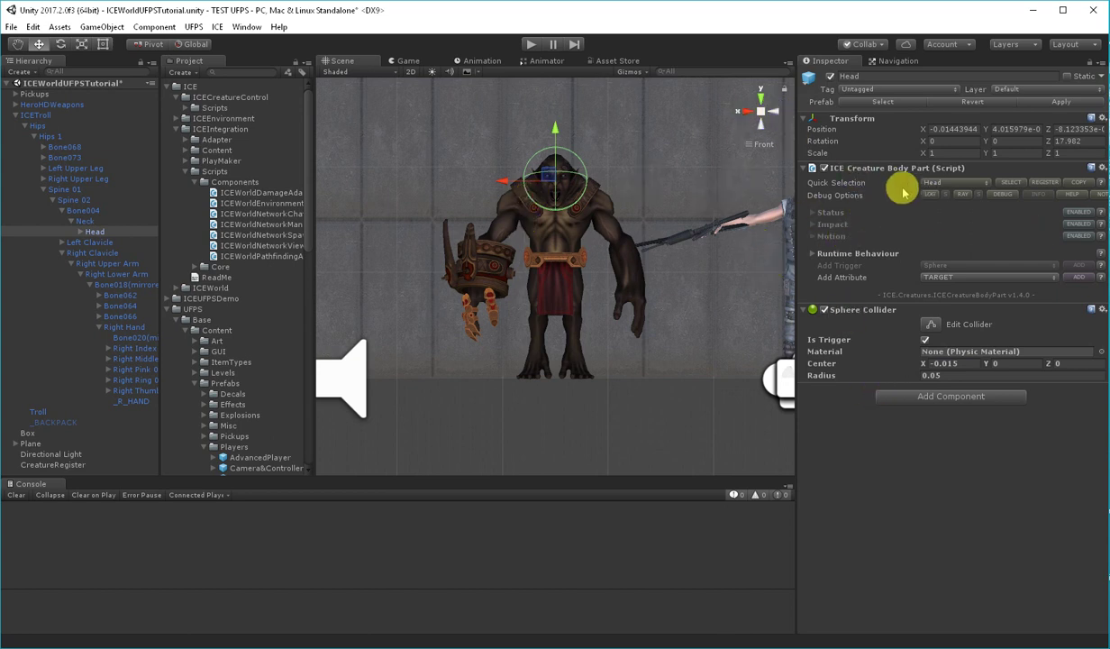
- Enable the Status settings of the Head body part and set the Damage Transfer Multiplier to 50
left_click(814, 214)
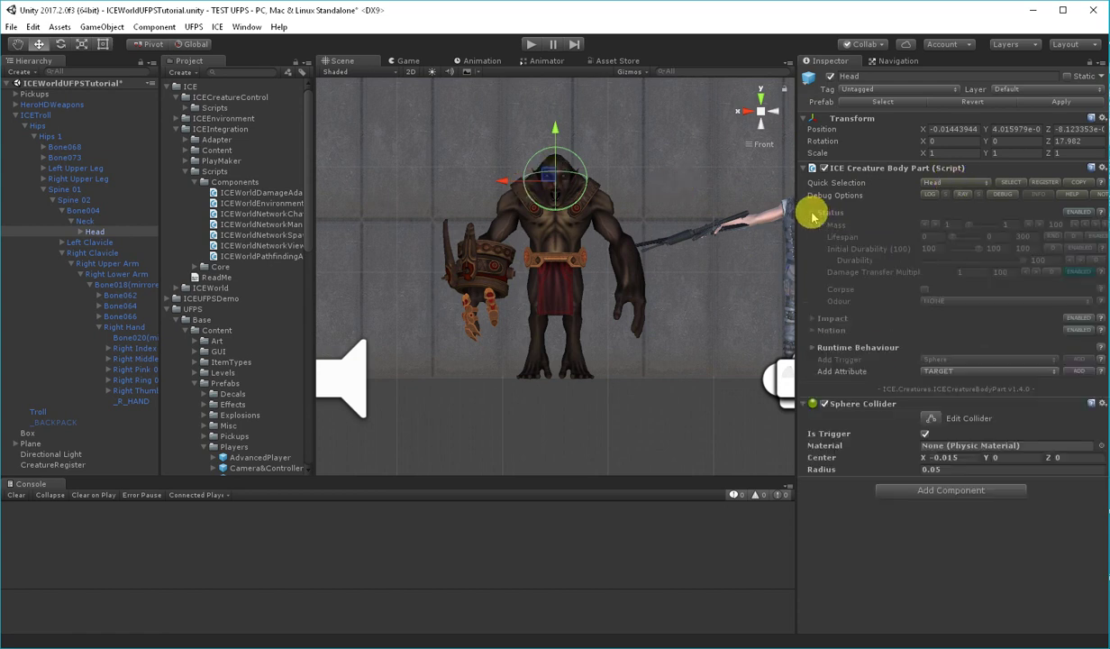
left_click(1079, 213)
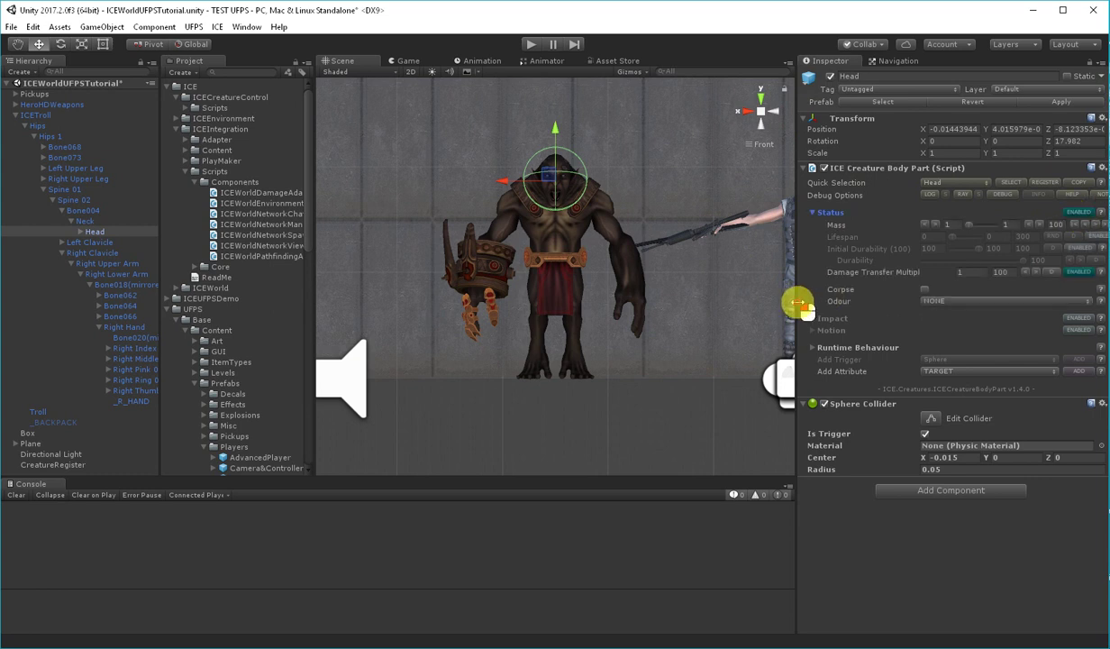
left_click_drag(800, 306, 733, 300)
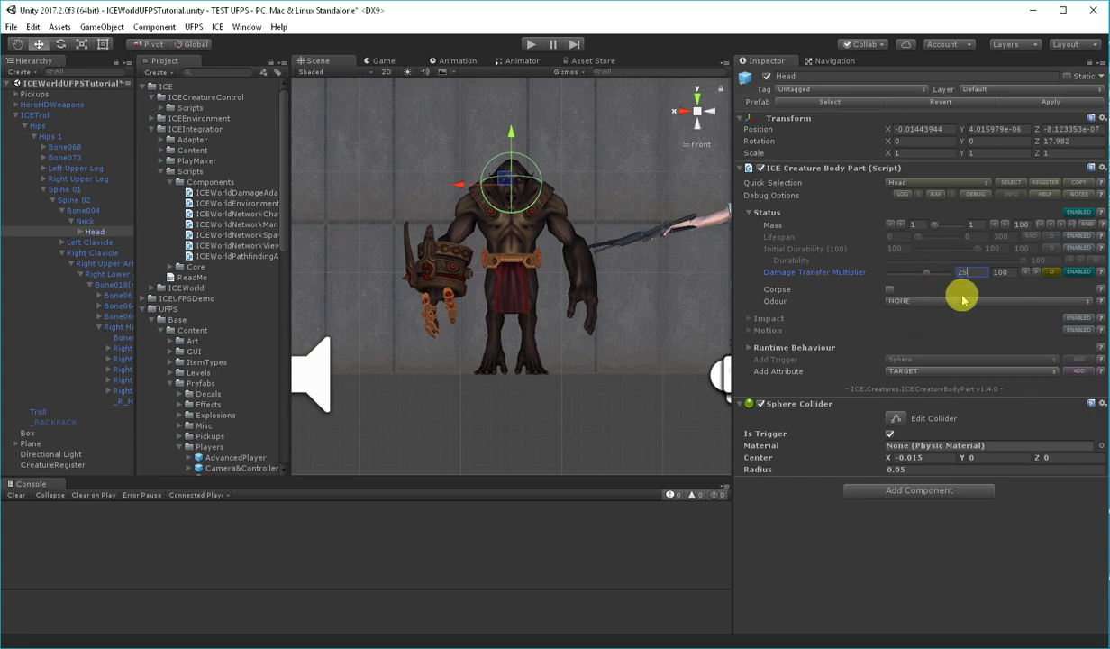
left_click(1016, 278)
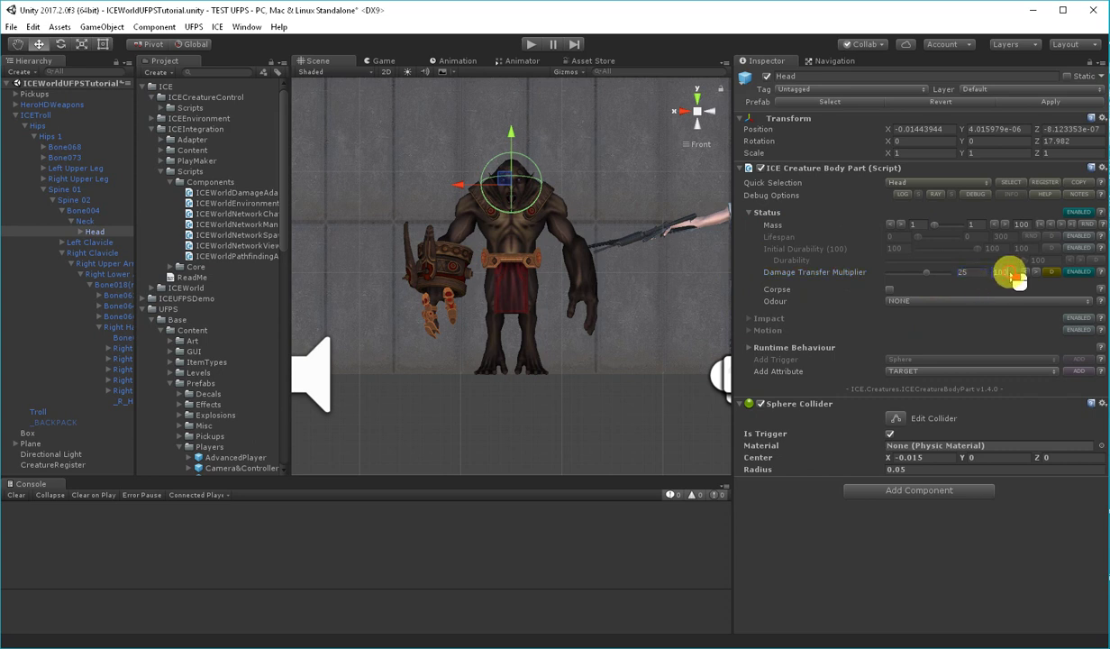
left_click(964, 271)
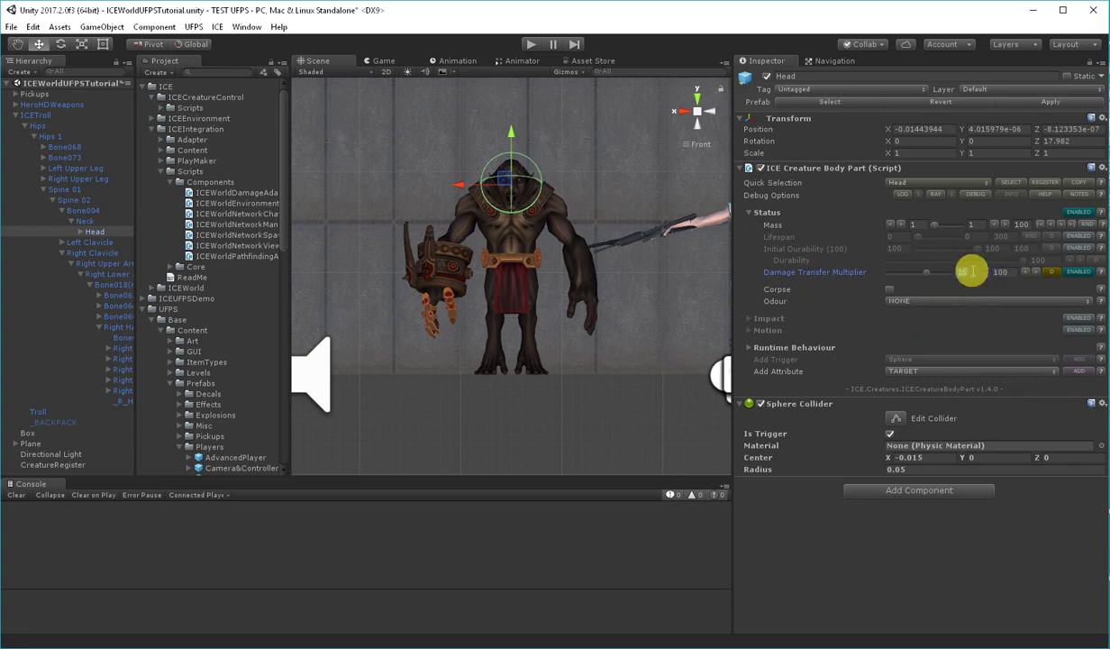
type("50")
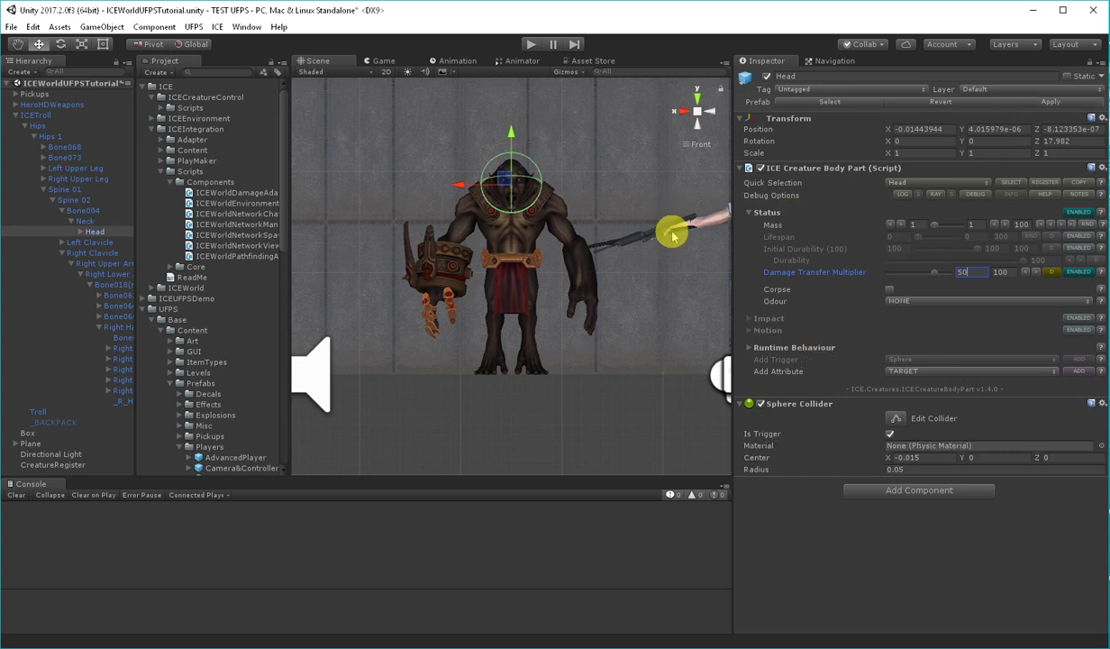
- Play-test the head multiplier of 50 by shooting at the troll's head until it dies, and exit play mode
left_click(530, 47)
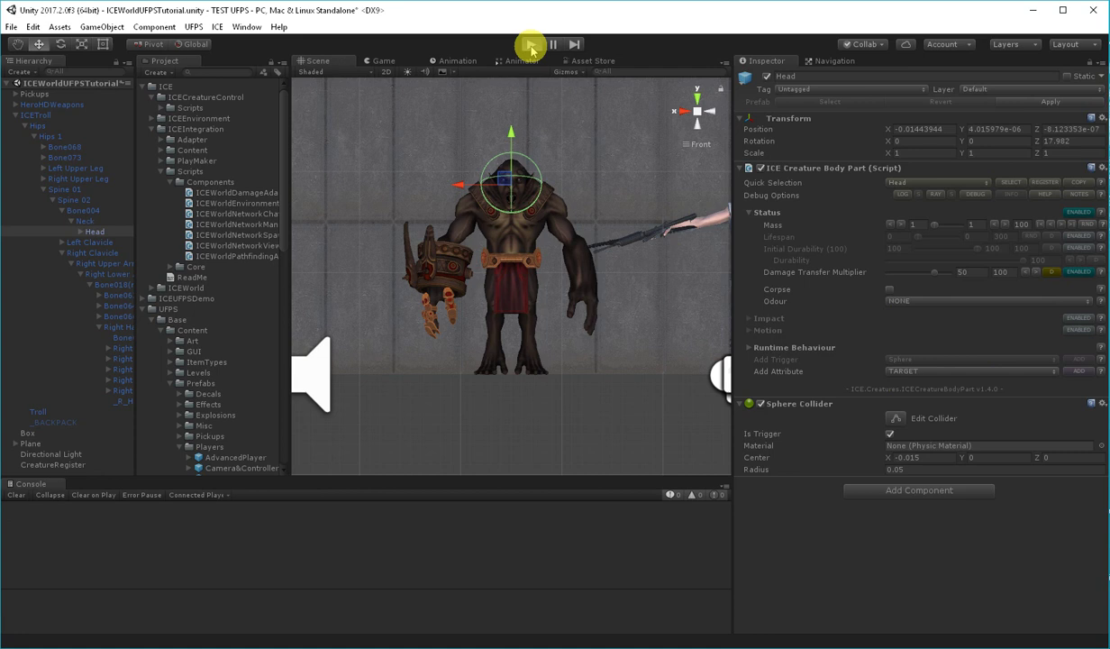
left_click(611, 209)
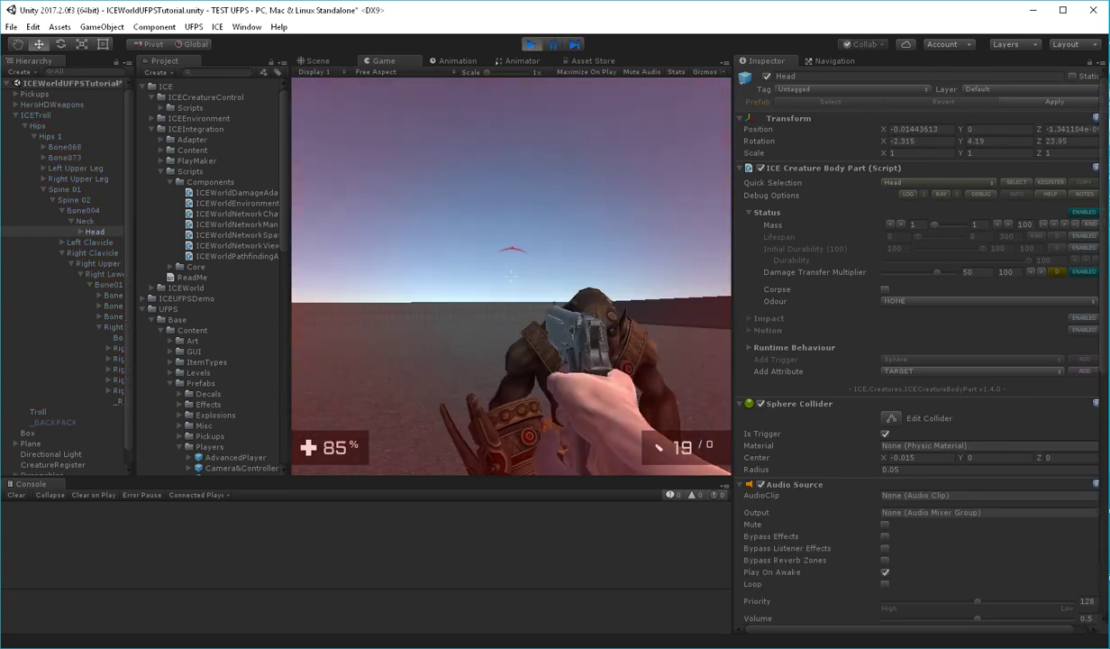
left_click(510, 275)
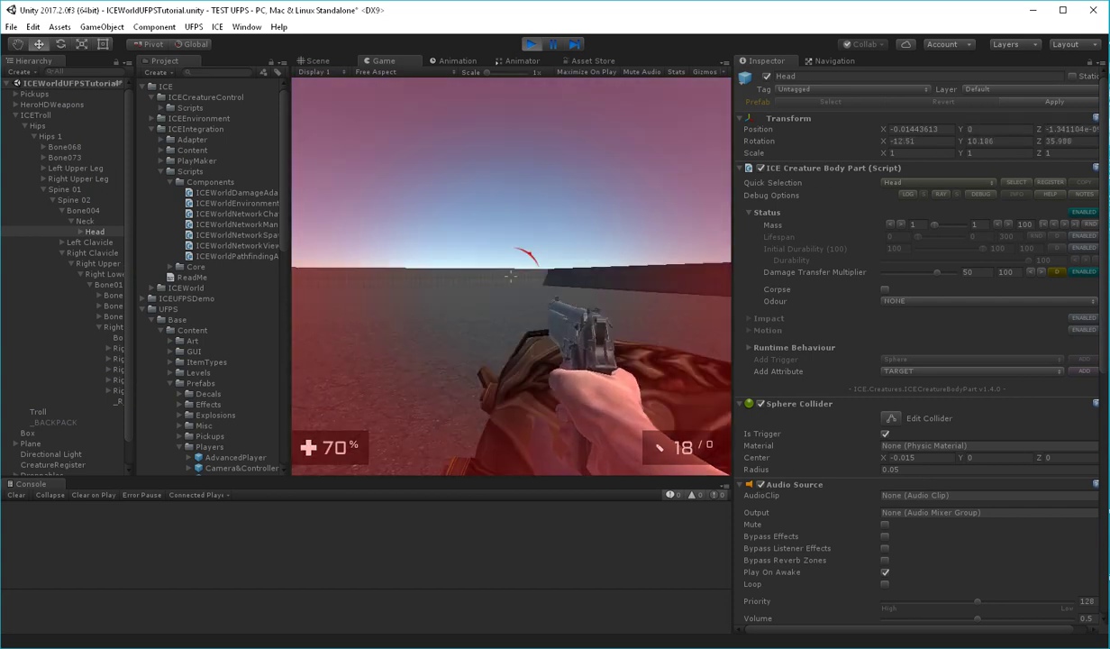
left_click(510, 276)
left_click(510, 276)
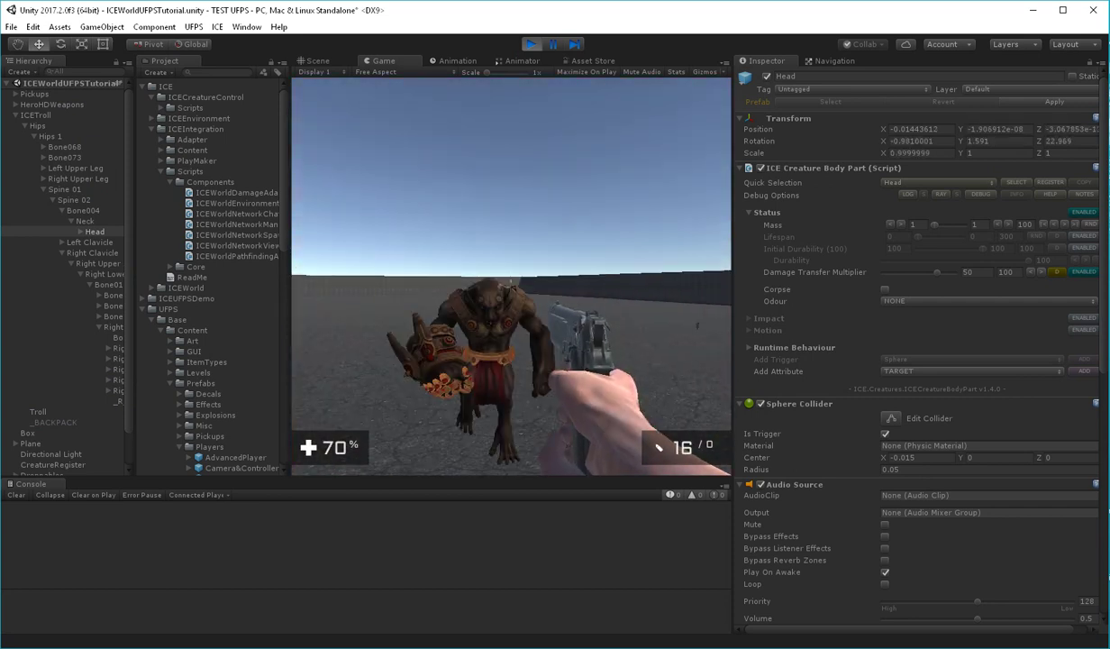
left_click(510, 276)
left_click(511, 276)
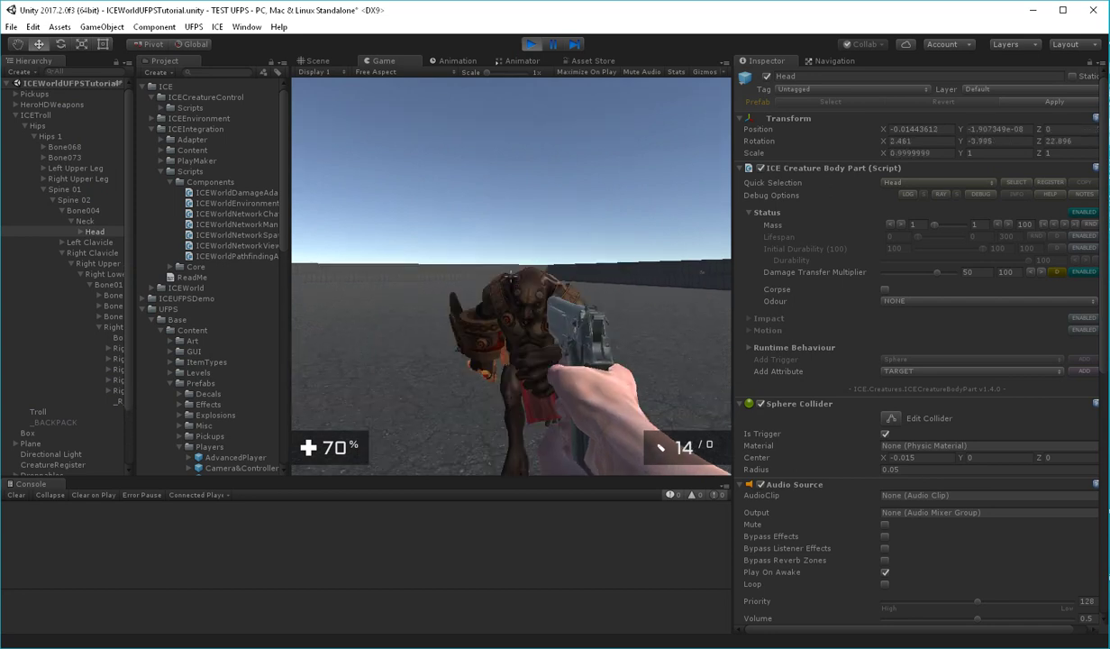
left_click(510, 276)
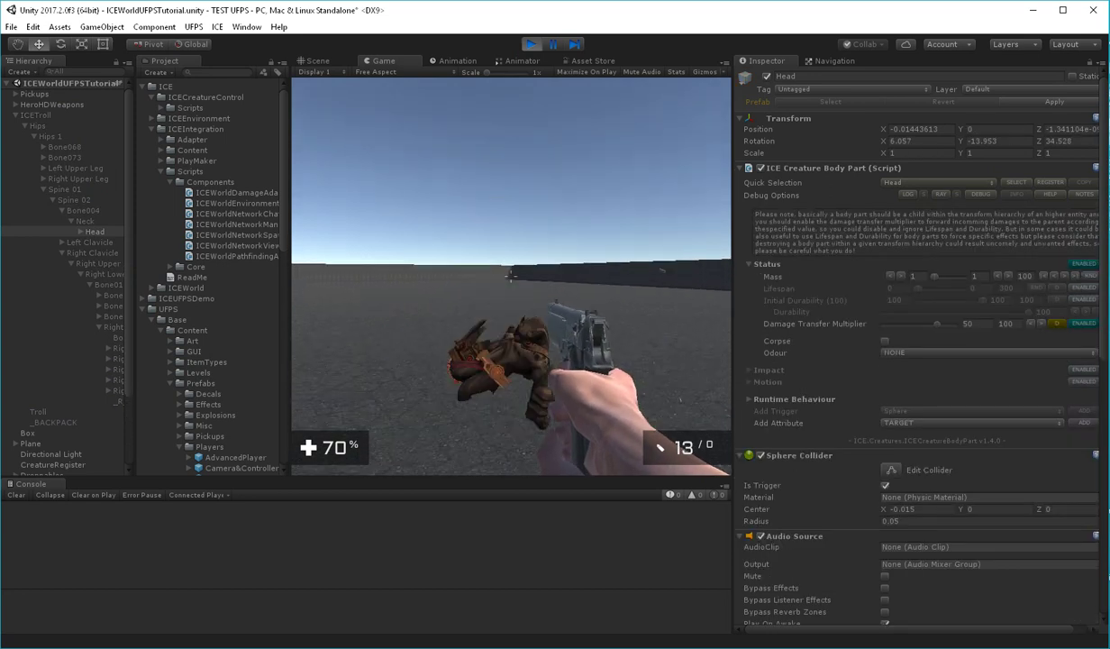
left_click(511, 275)
key("Escape")
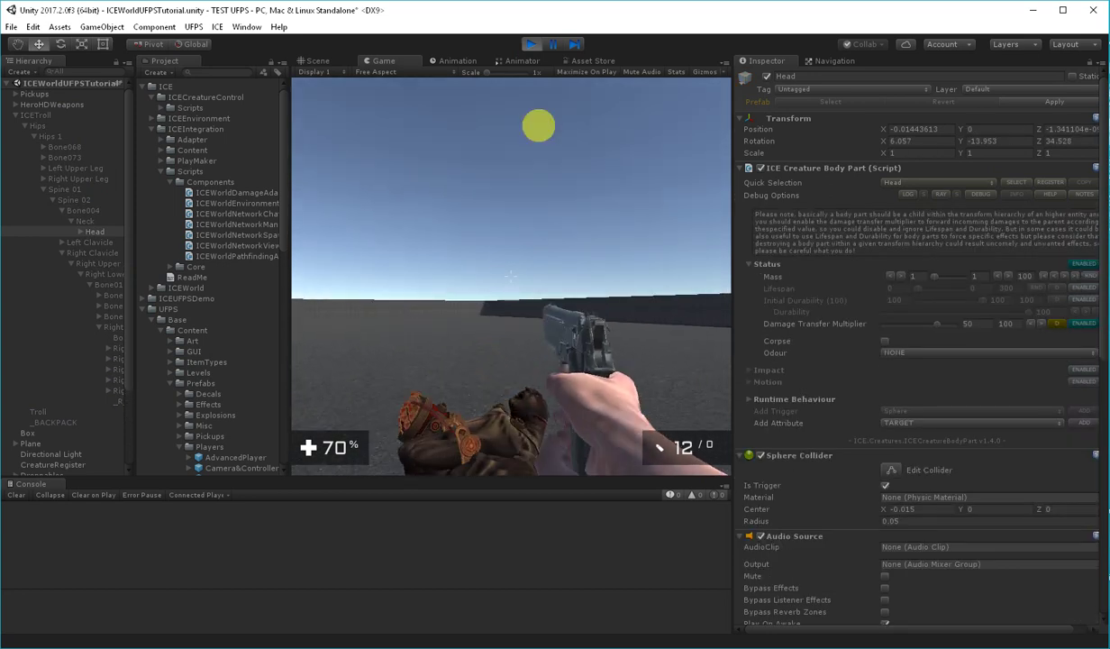
left_click(530, 43)
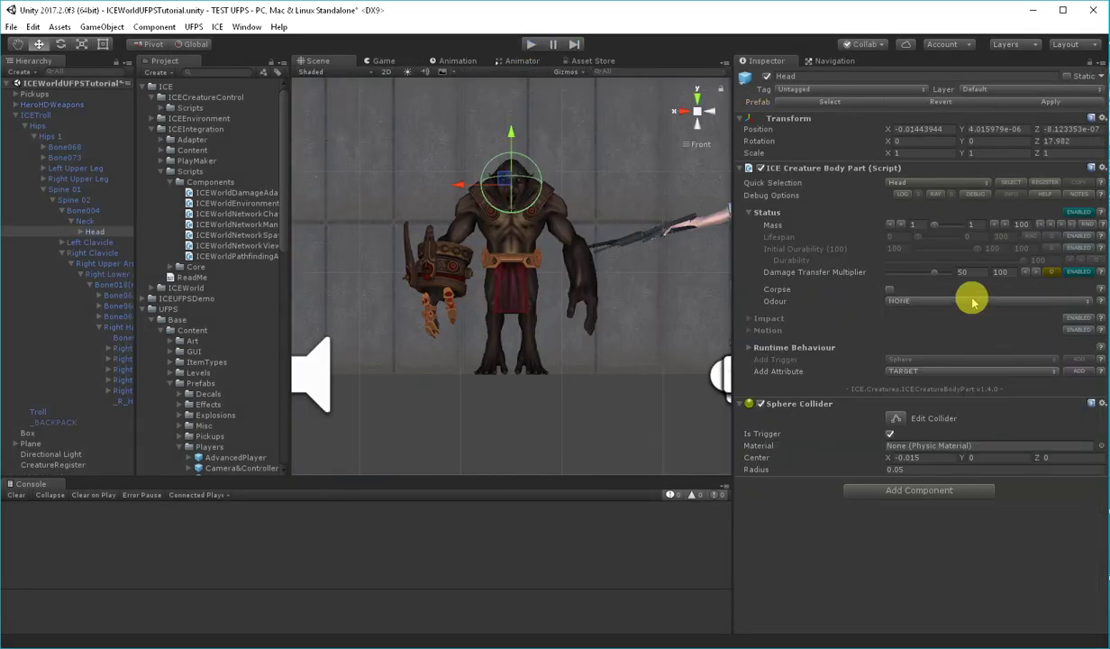
- Set the Head's Damage Transfer Multiplier to 100 and its sphere collider radius to 0.1
left_click(976, 272)
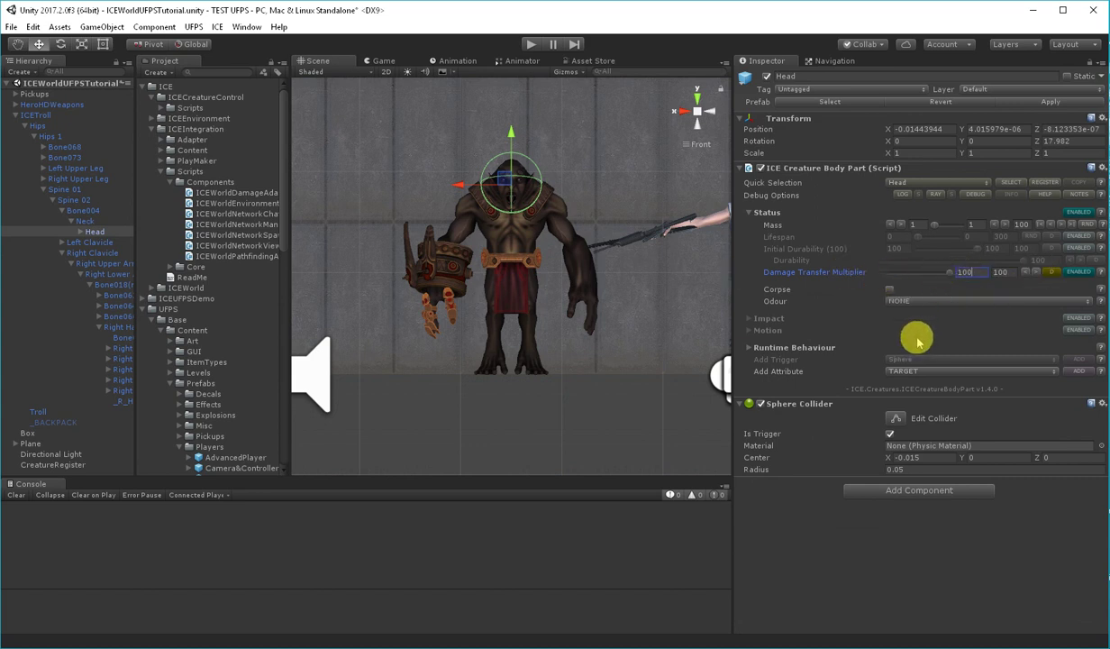
left_click(904, 469)
left_click(910, 472)
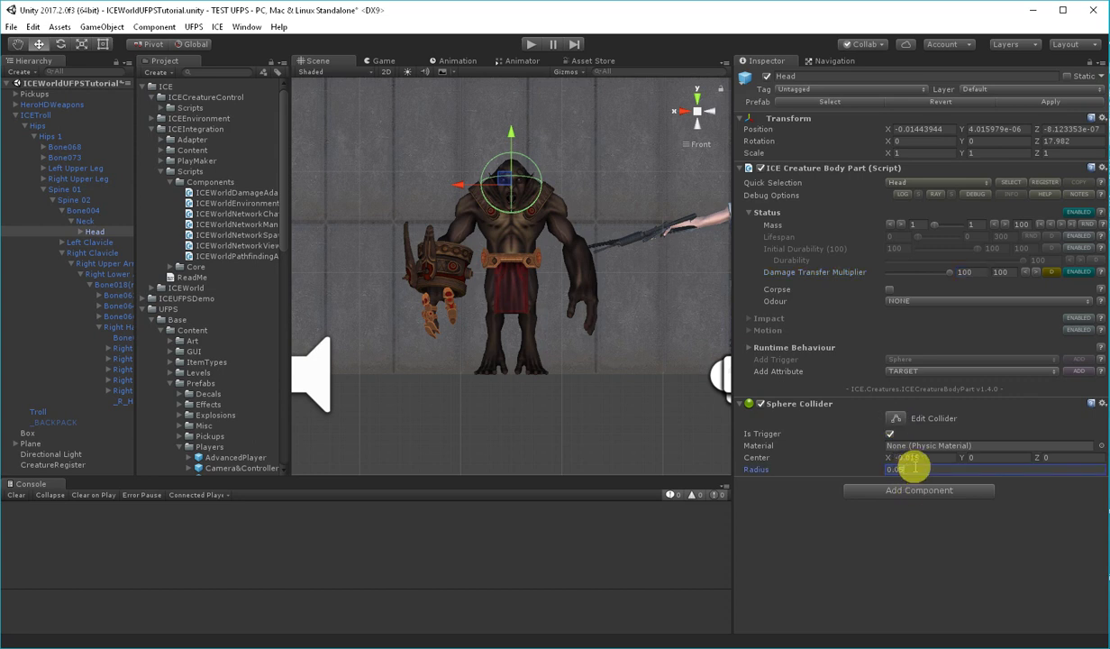
type("0.")
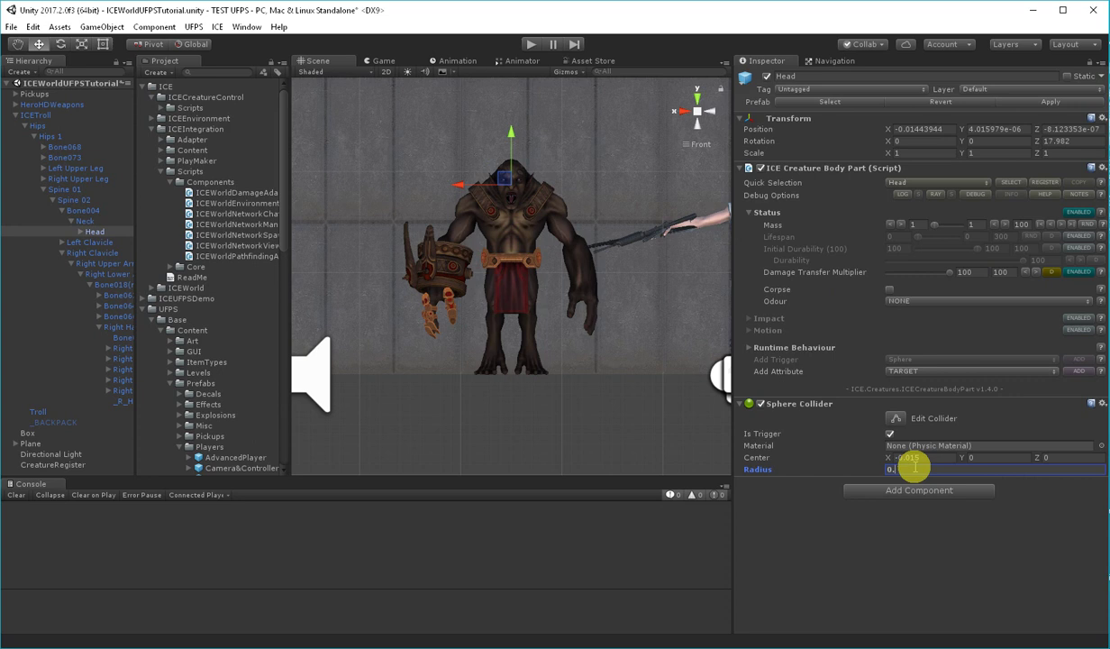
type("015")
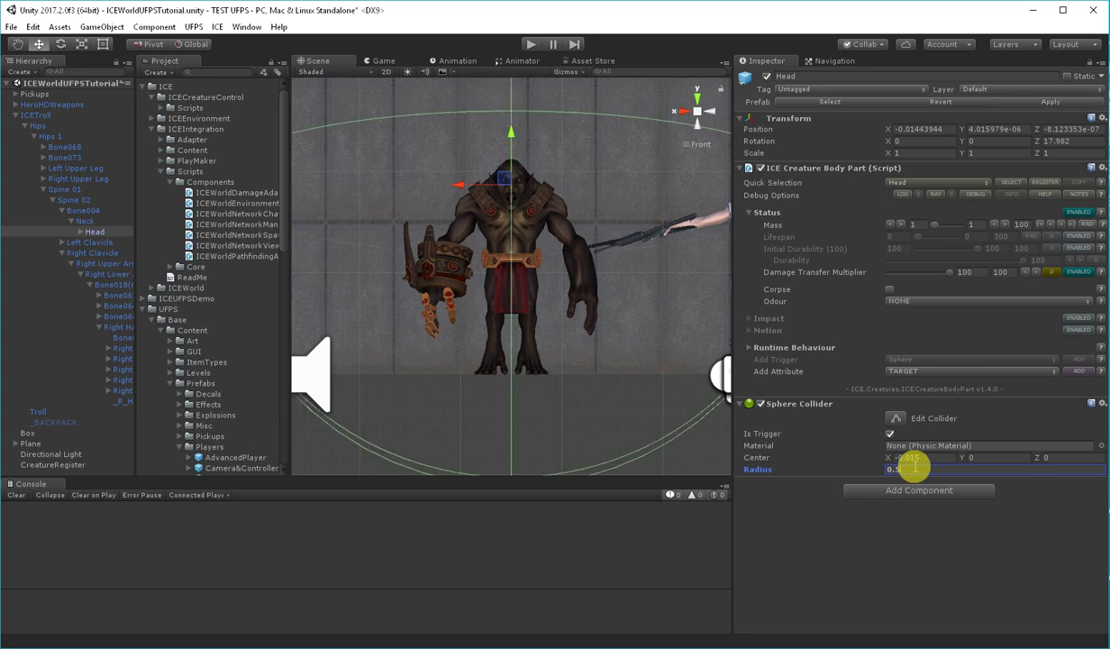
key("BackSpace")
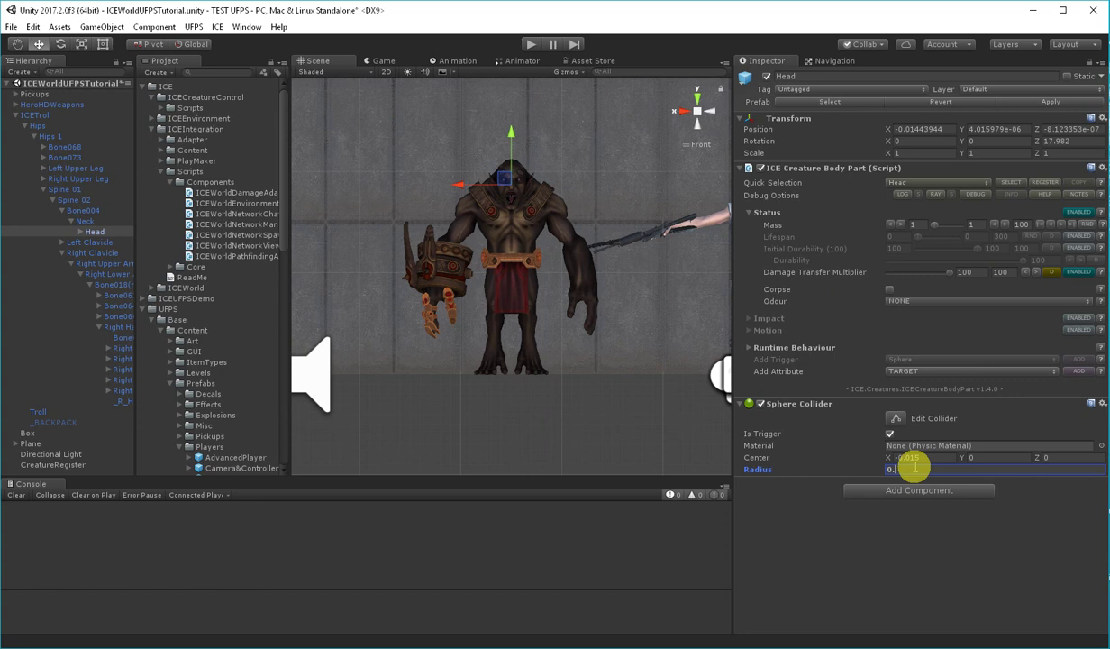
type("1")
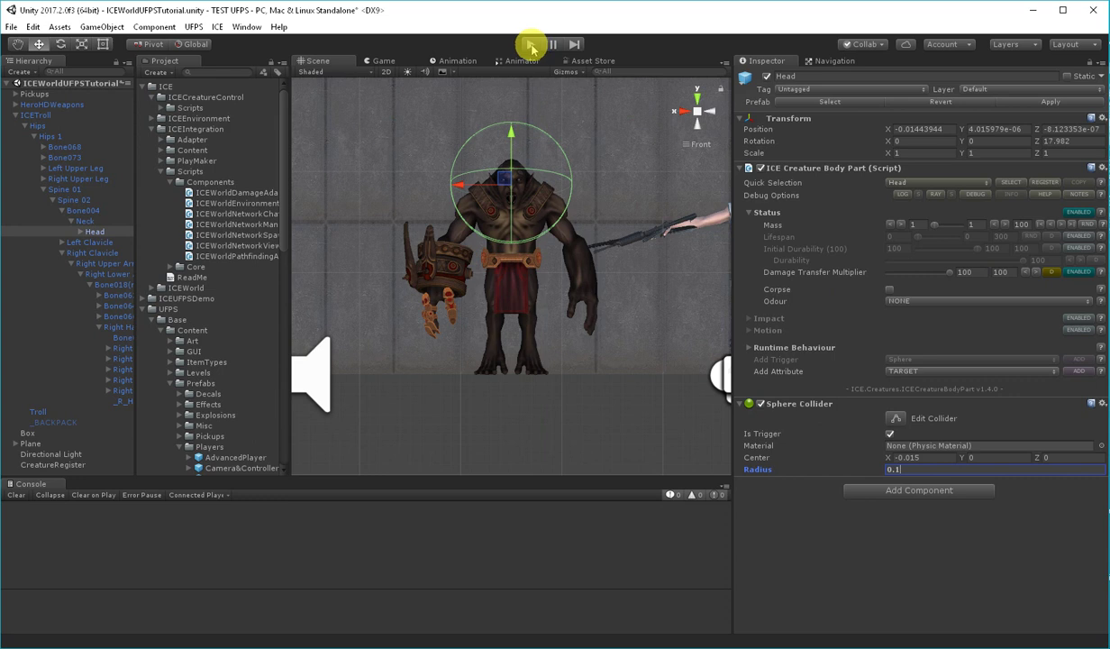
- Play-test the head multiplier of 100 with the 0.1 collider radius by shooting at the troll, and exit play mode
left_click(529, 45)
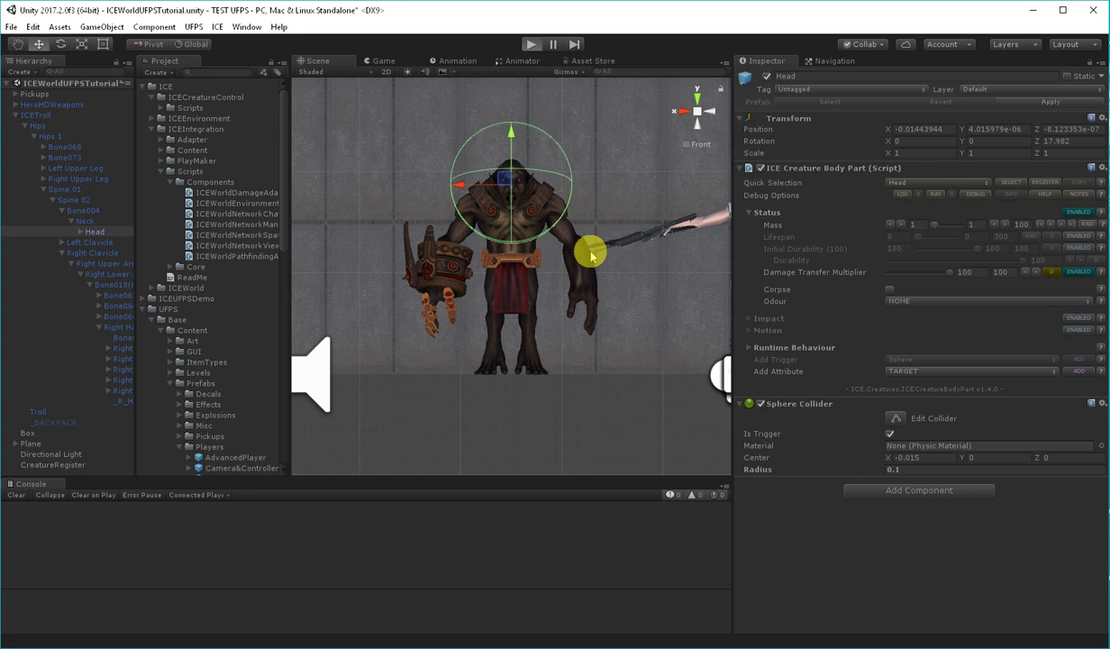
key("ctrl+p")
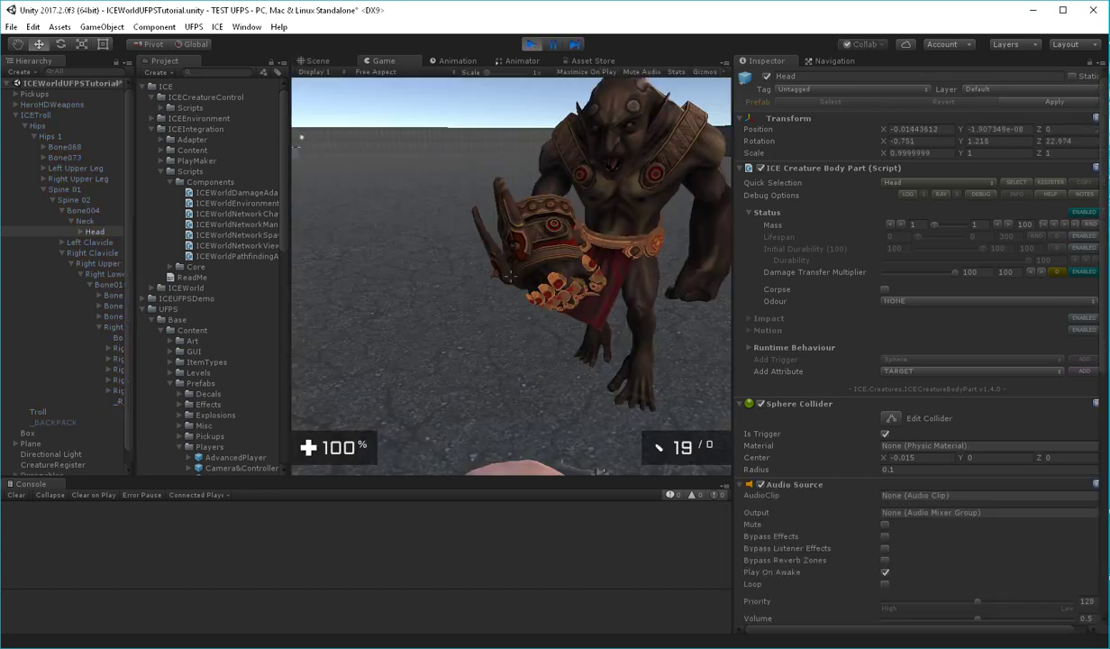
key("s")
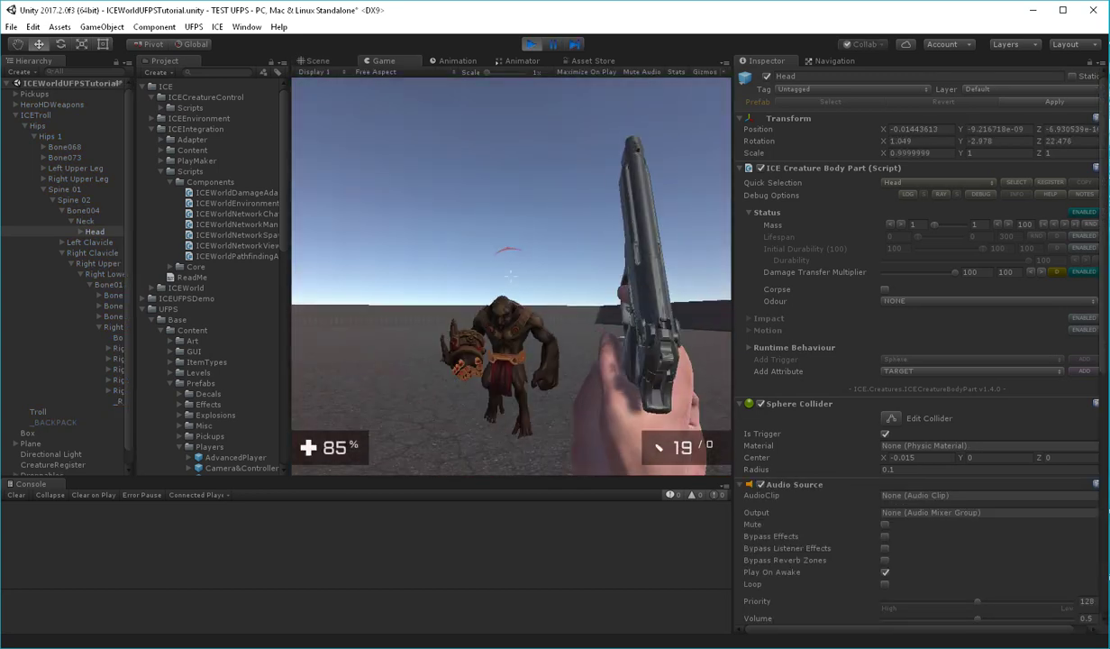
left_click(511, 275)
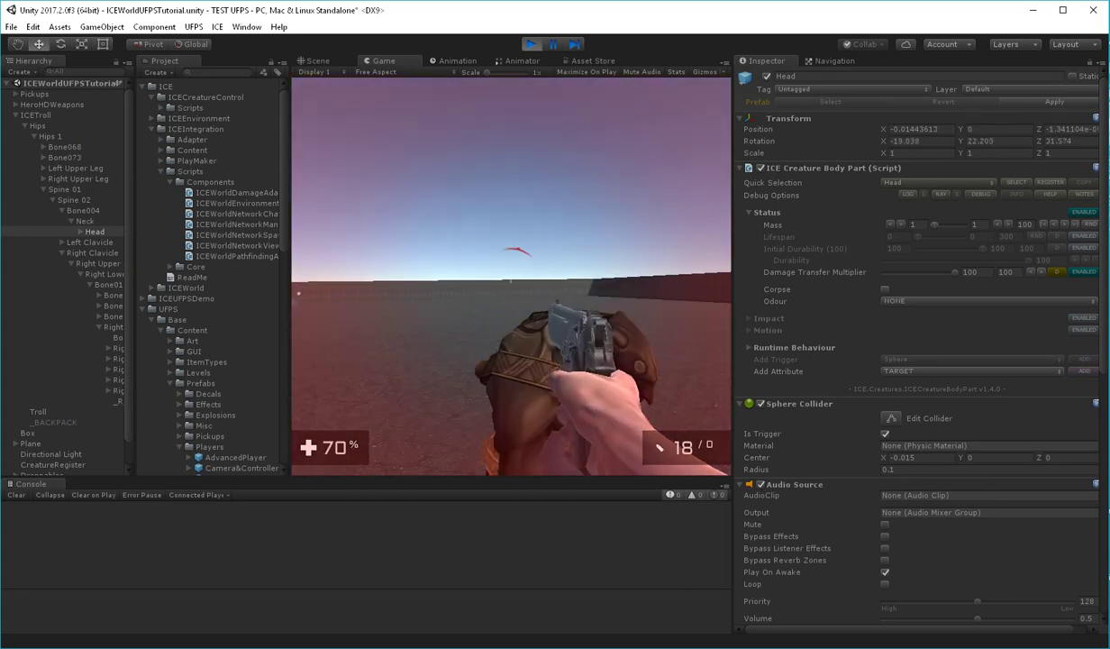
left_click(511, 275)
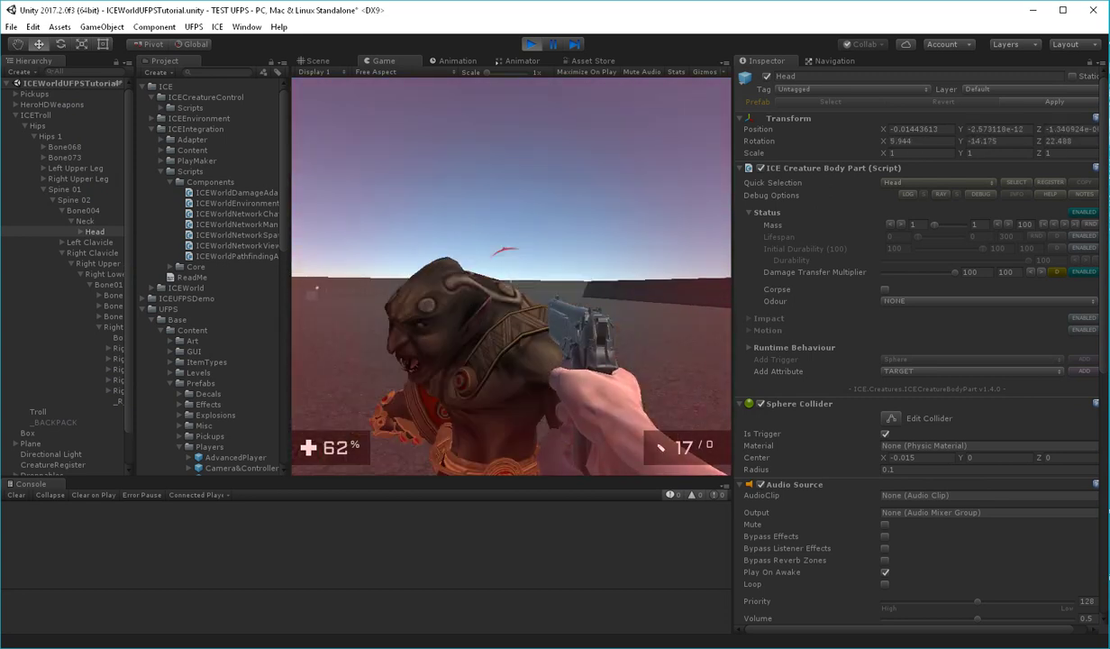
key("Escape")
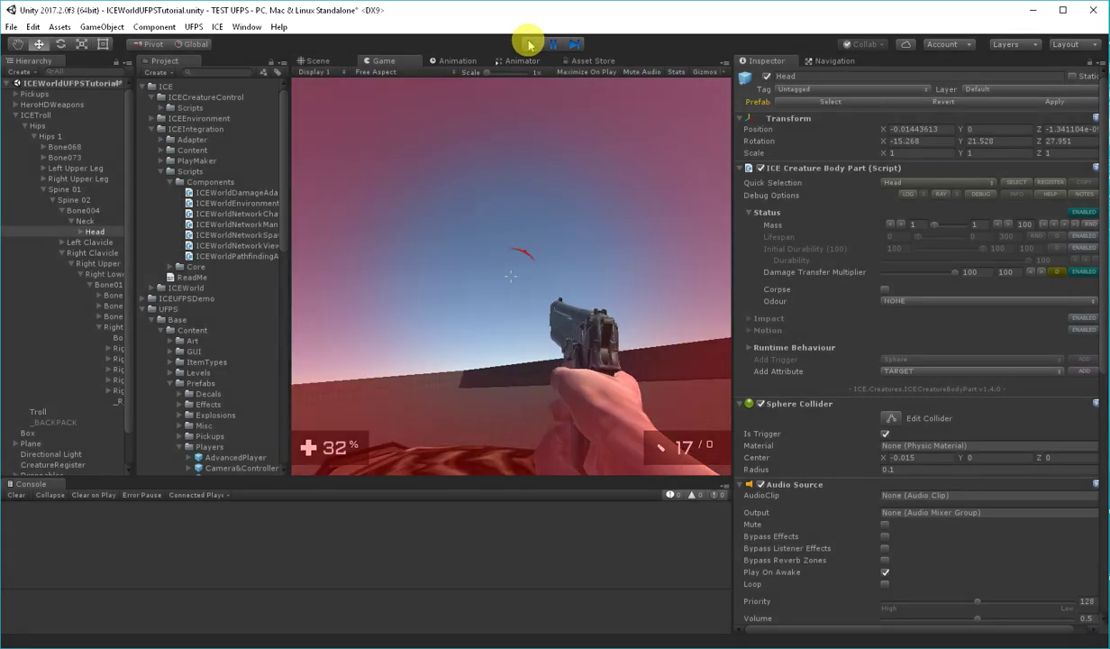
left_click(530, 45)
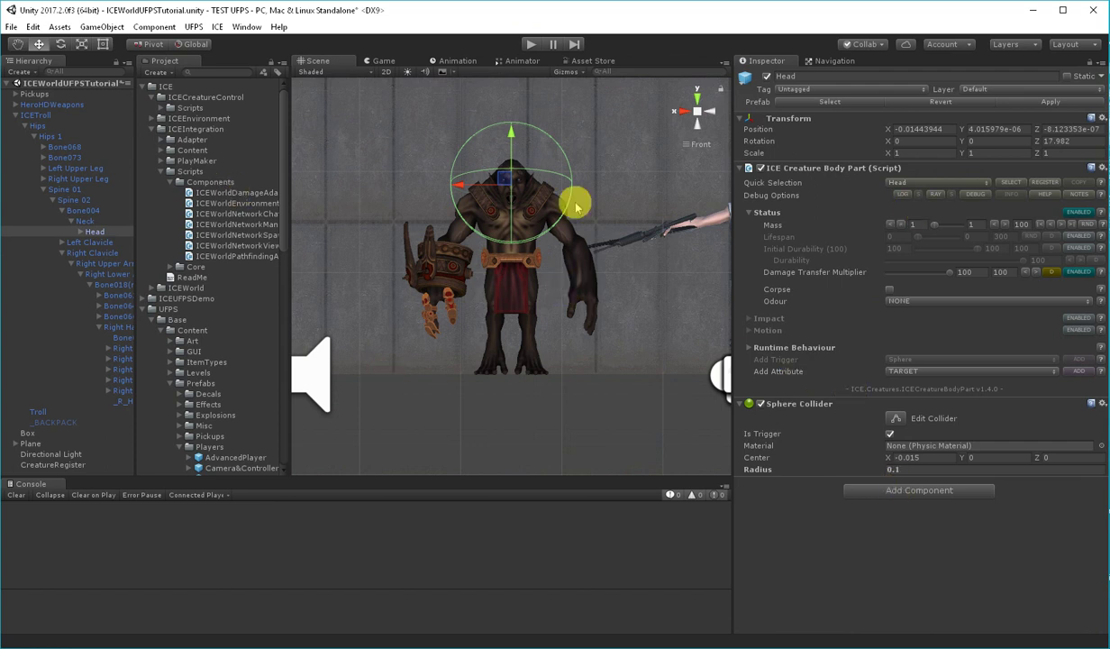
- Add the ICEWorldDamageAdapter script to the Head, and play-test it by shooting the troll
left_click_drag(236, 196, 912, 517)
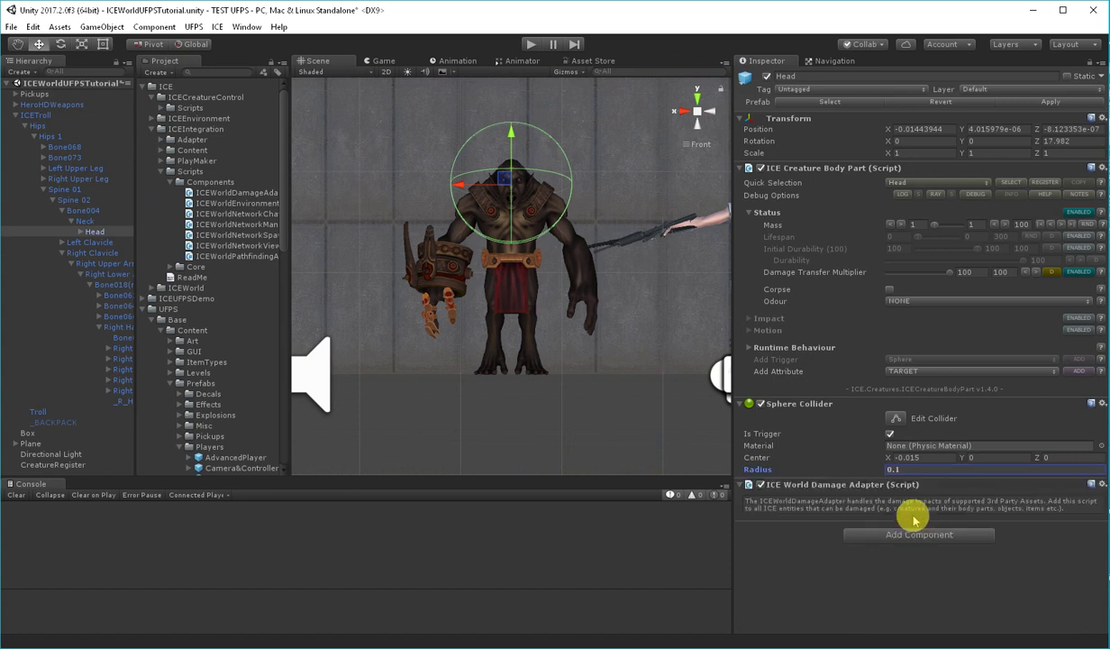
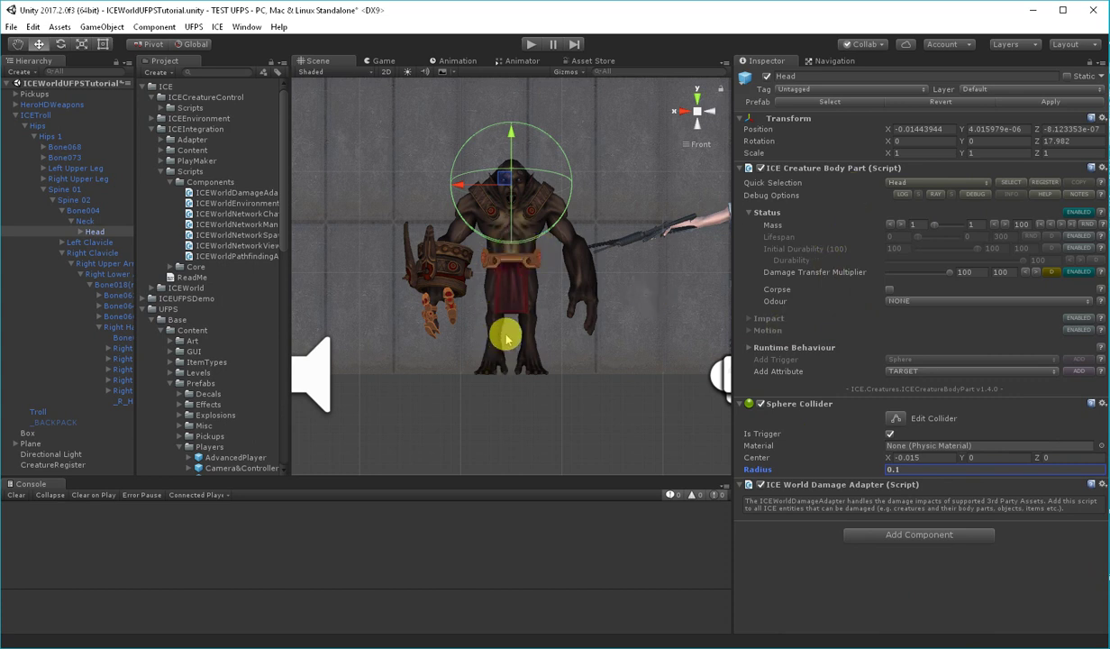
left_click(530, 44)
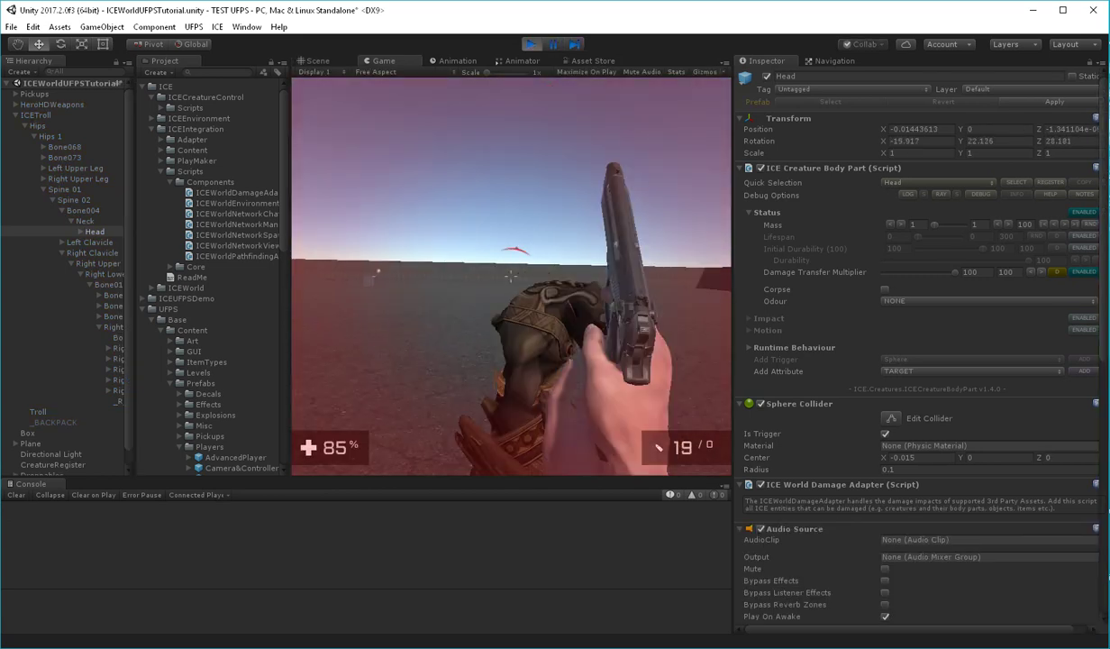
left_click(511, 277)
left_click(511, 277)
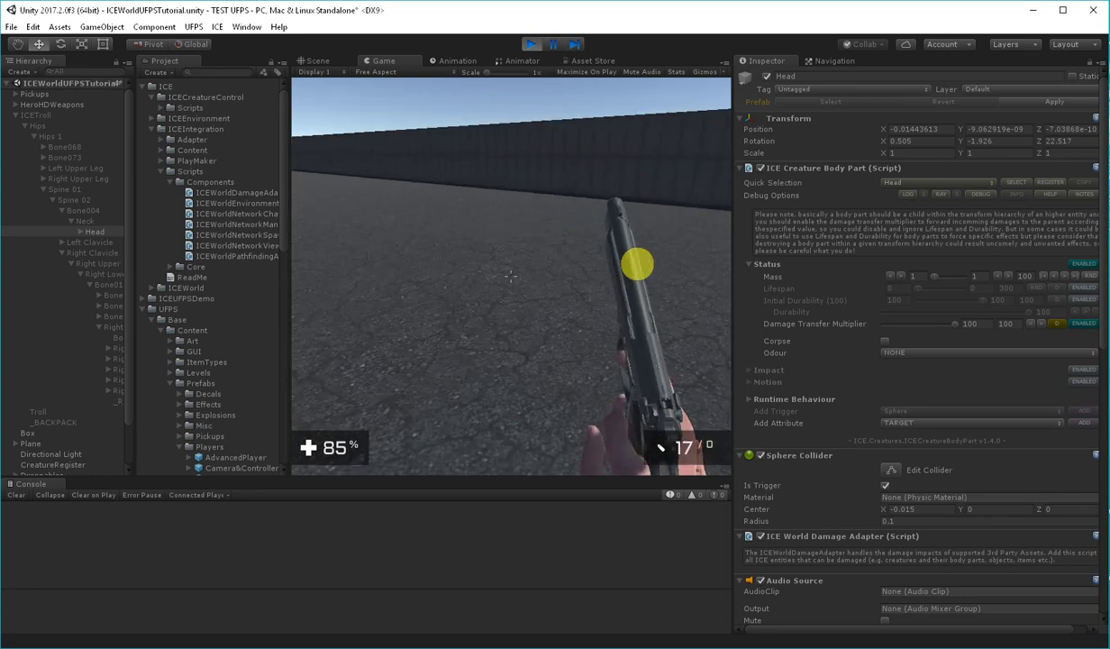
left_click(532, 47)
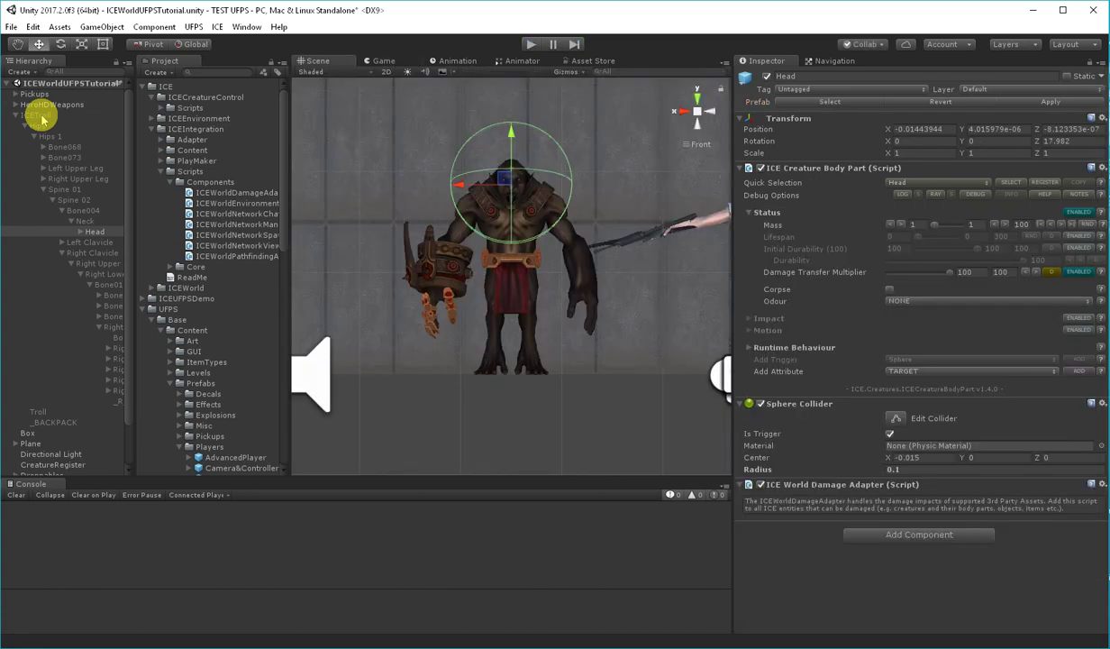
- Reduce the radius of the Head's sphere collider to 0.07
left_click(40, 115)
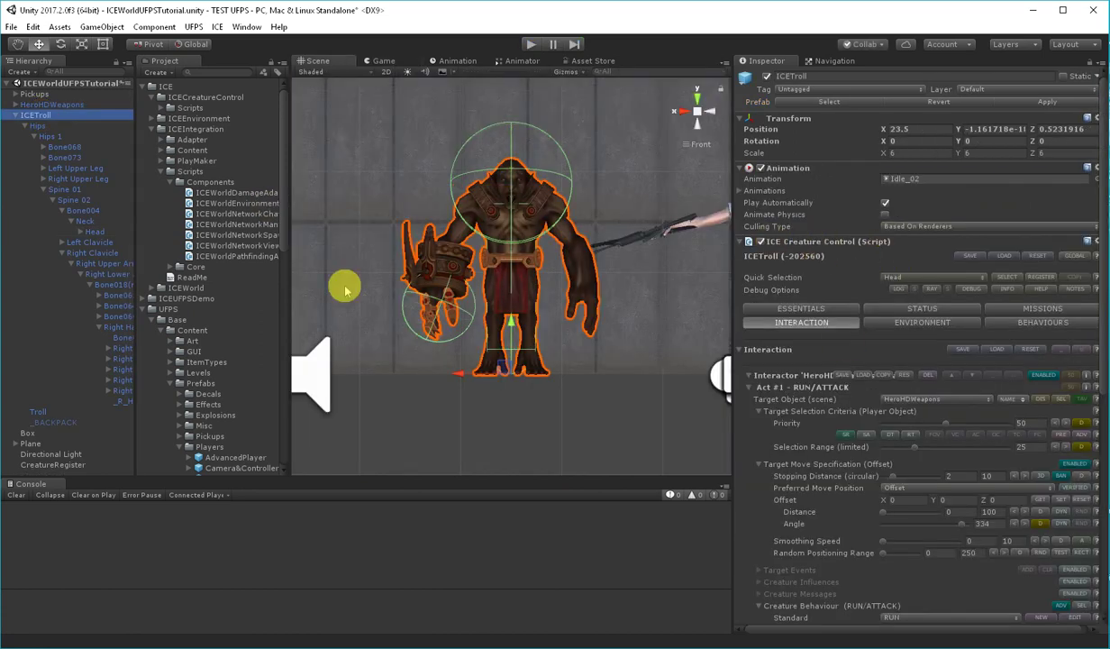
left_click(93, 231)
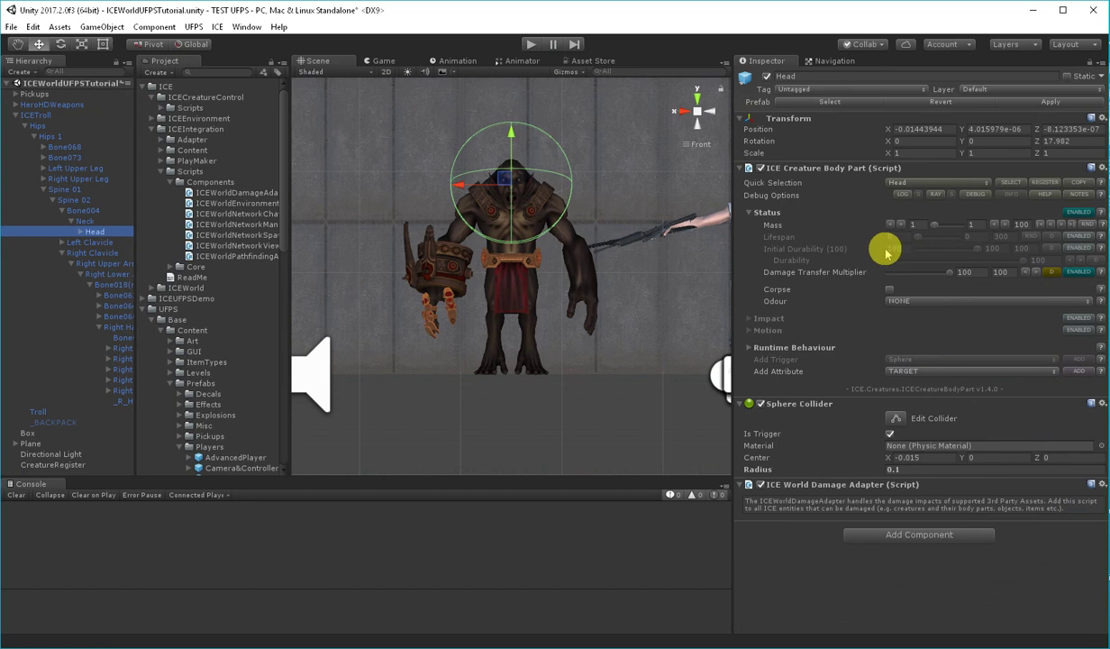
left_click(892, 469)
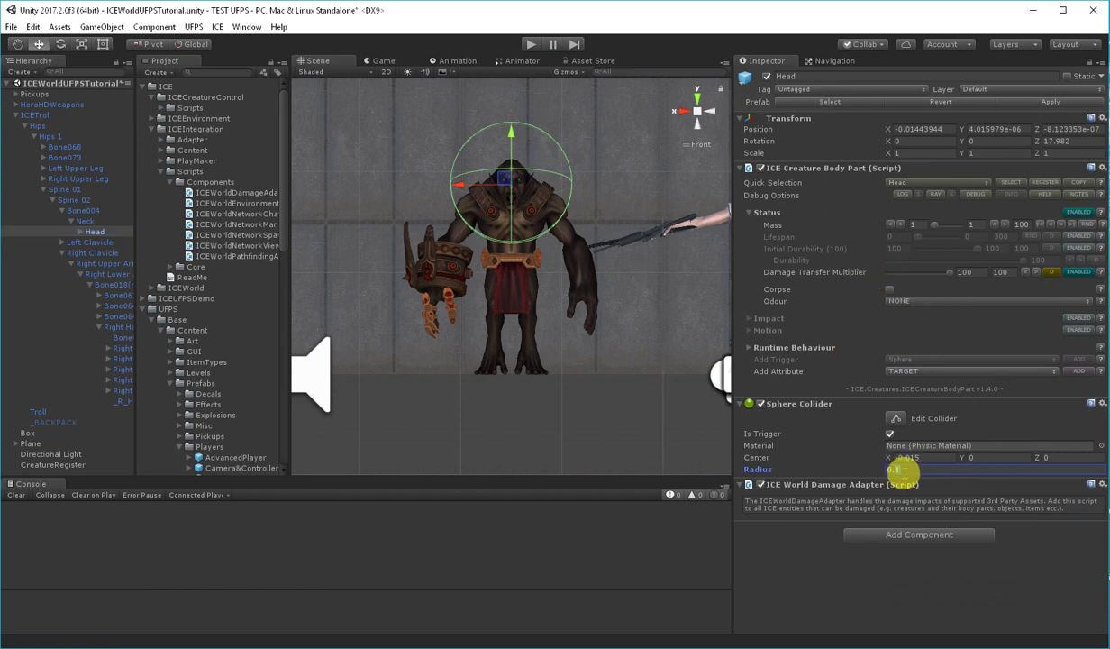
type("0.07")
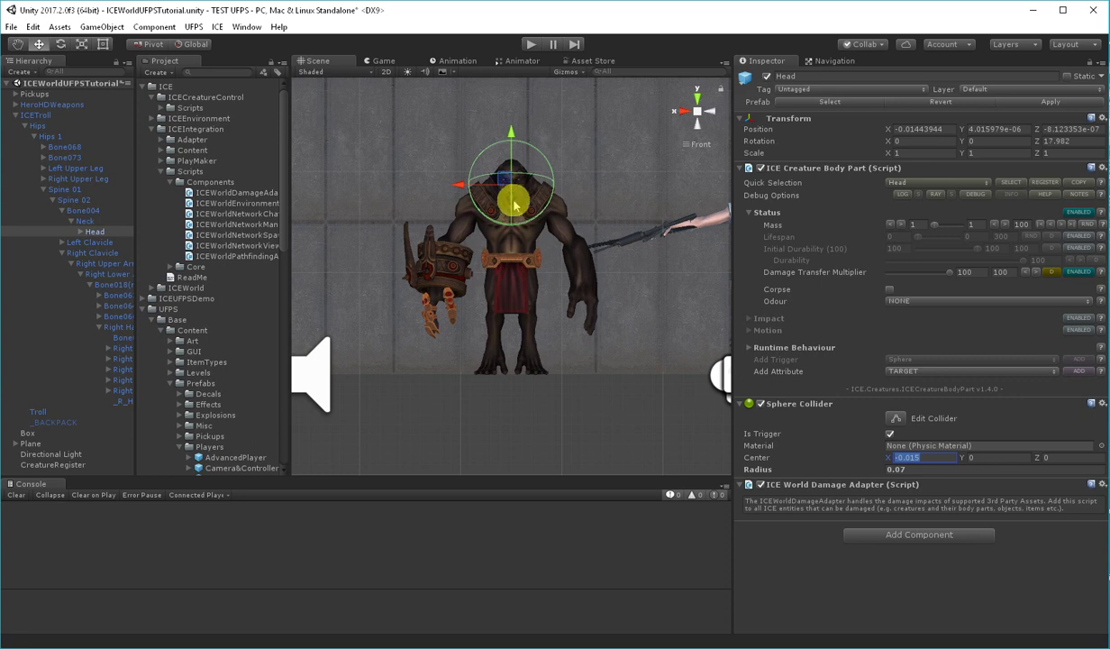
- Enable the Impact settings of the Head body part and set its Damage Value to 2, checking the _R_HAND impact value for comparison
left_click(1083, 321)
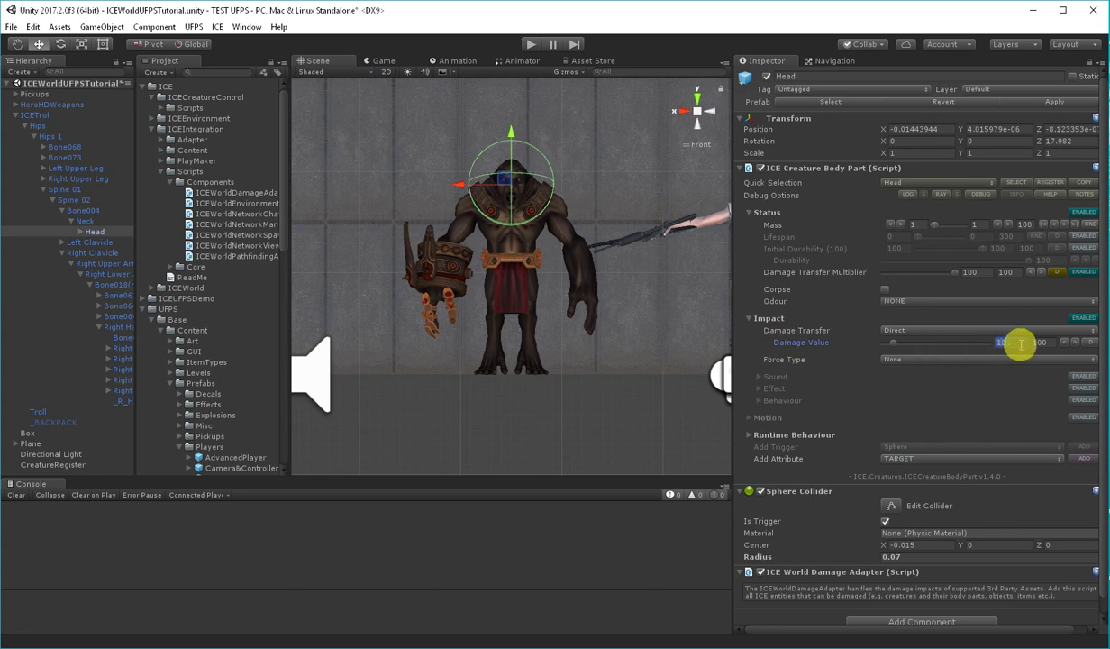
left_click(123, 401)
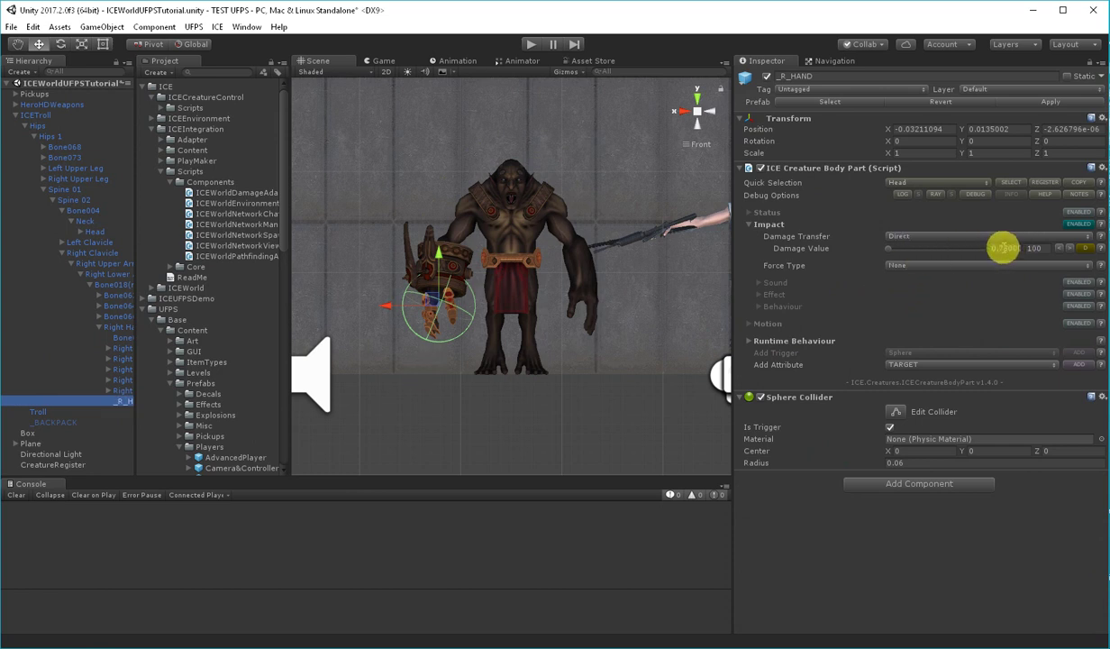
left_click(90, 232)
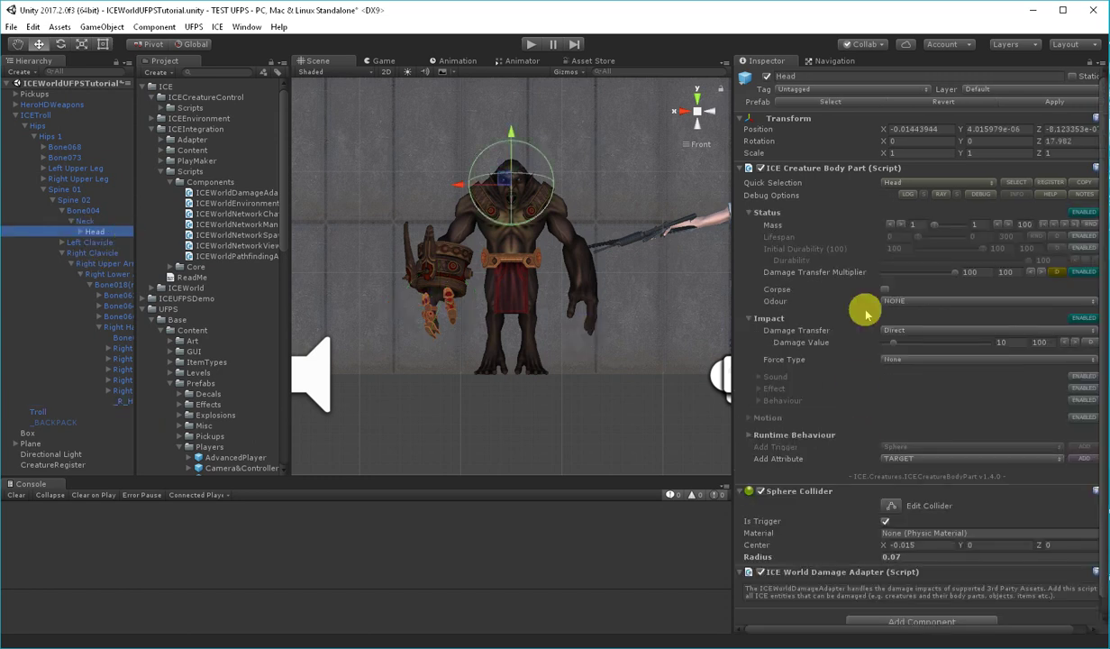
left_click(1008, 342)
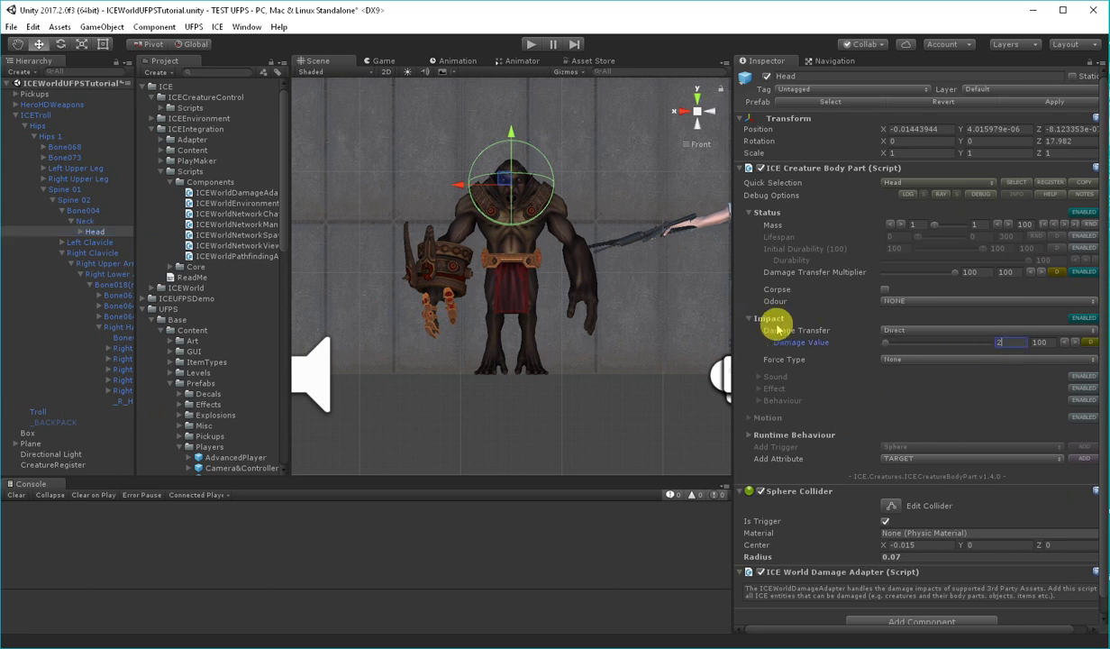
type("2")
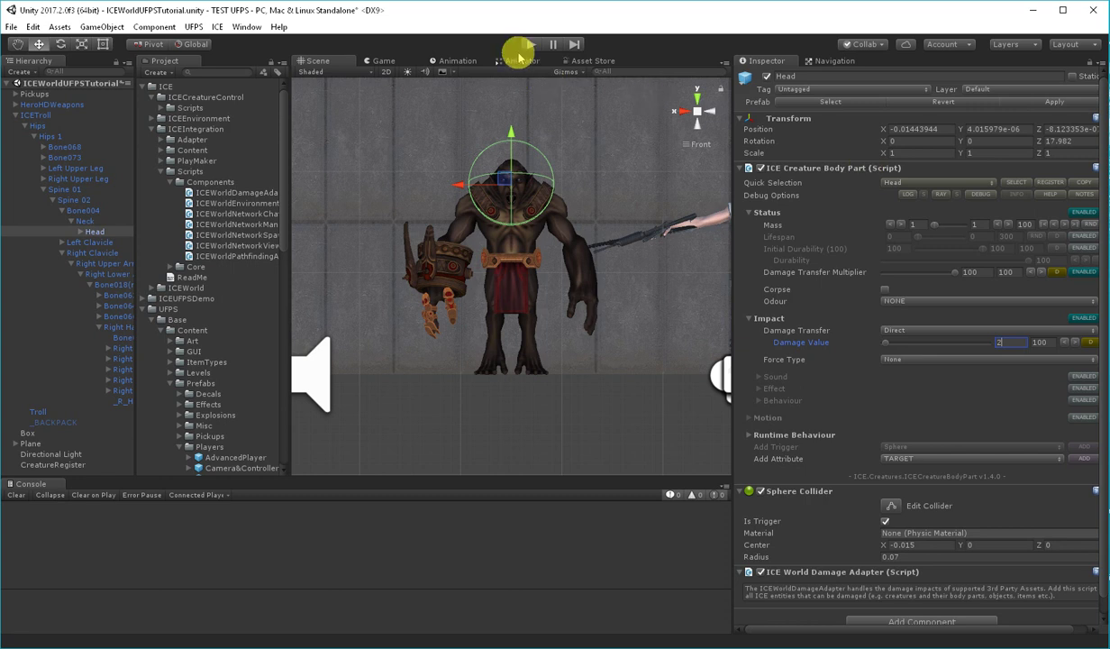
- Play-test the Head settings by shooting the troll and walking up to its body, and exit play mode
left_click(531, 45)
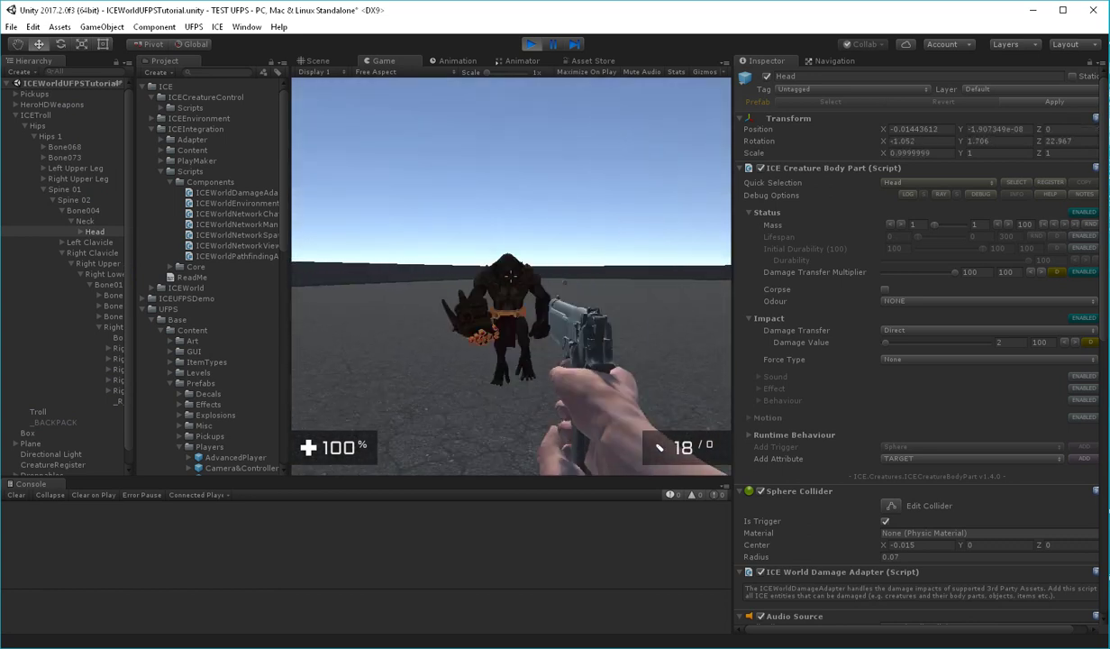
left_click(510, 276)
left_click(510, 276)
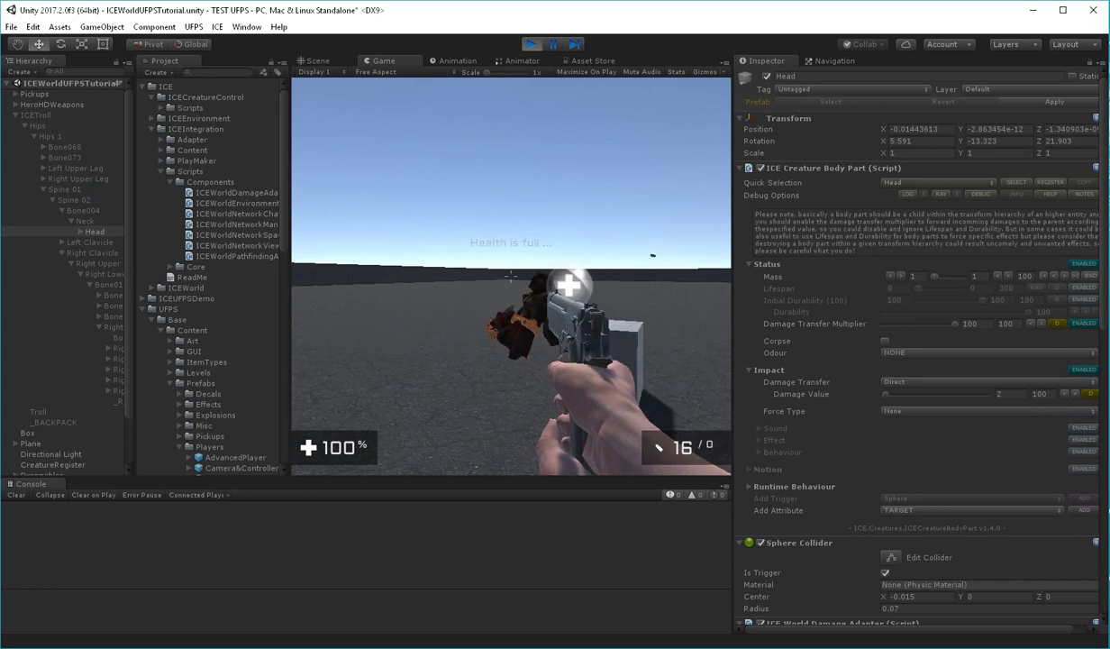
key("w")
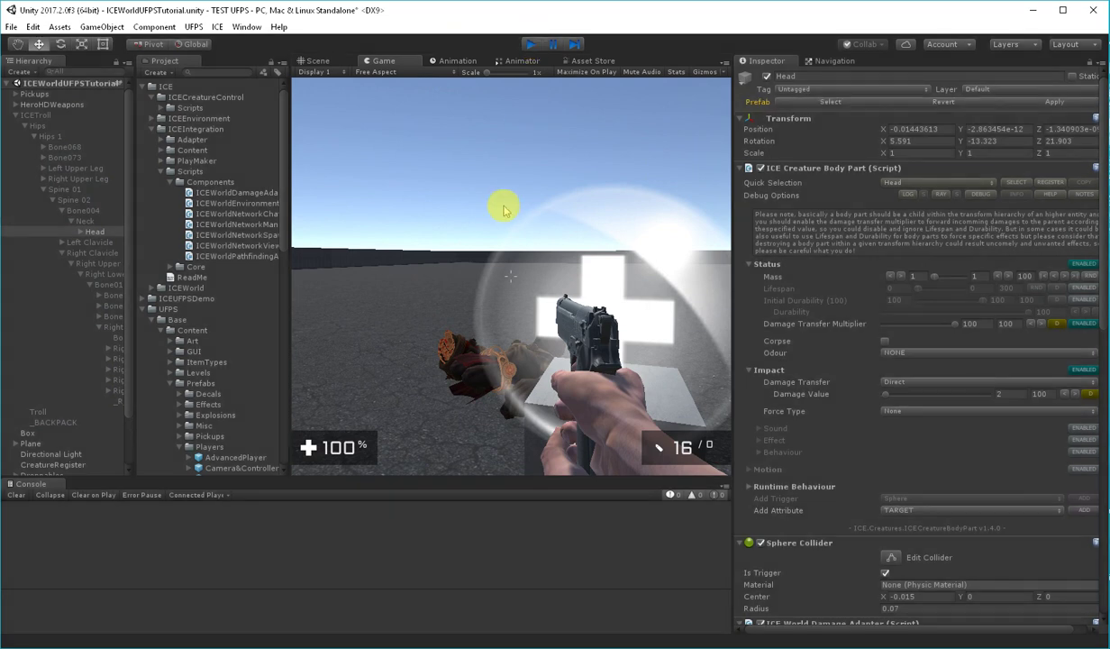
key("ctrl+p")
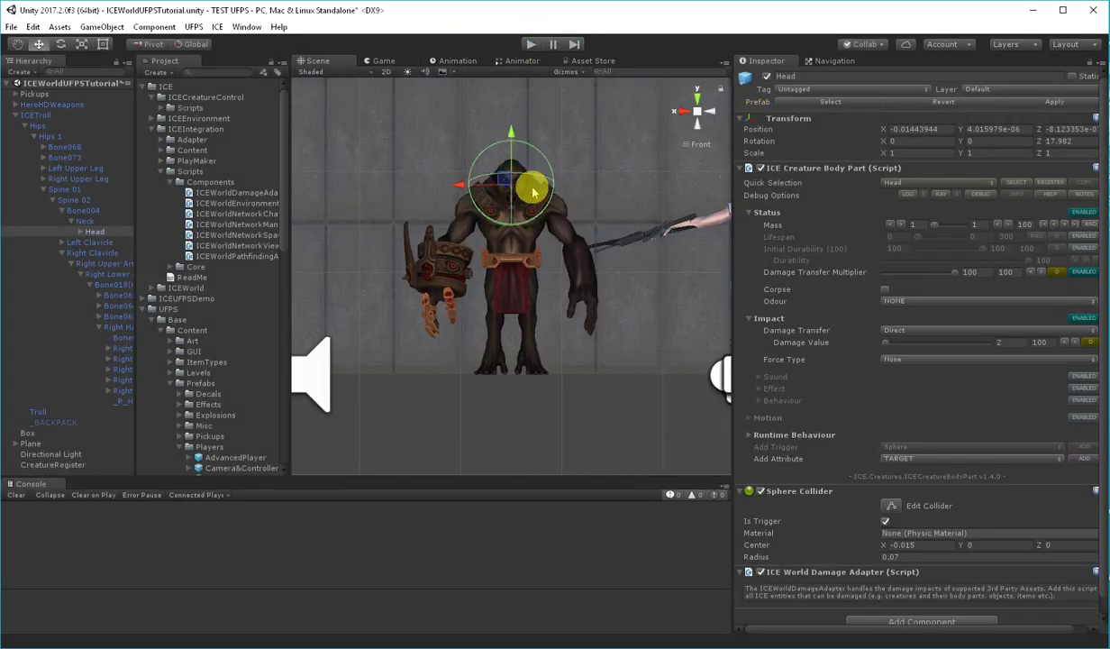
- Enable pooling for the ICETroll reference object in the CreatureRegister
left_click(36, 116)
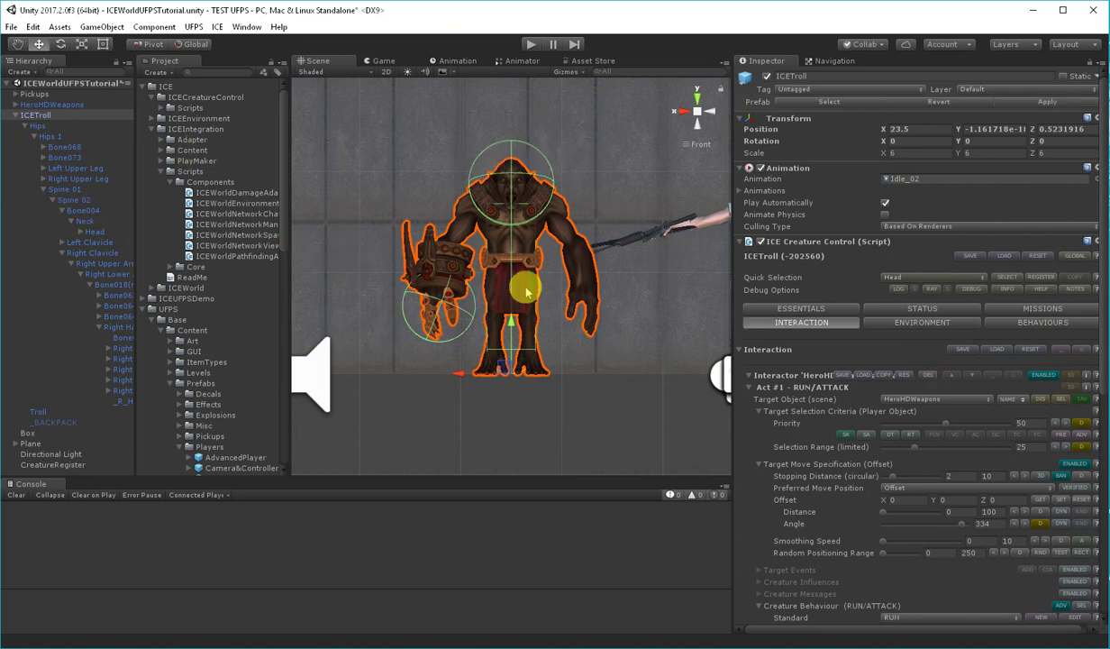
left_click(56, 465)
scroll(665, 225, "down", 1)
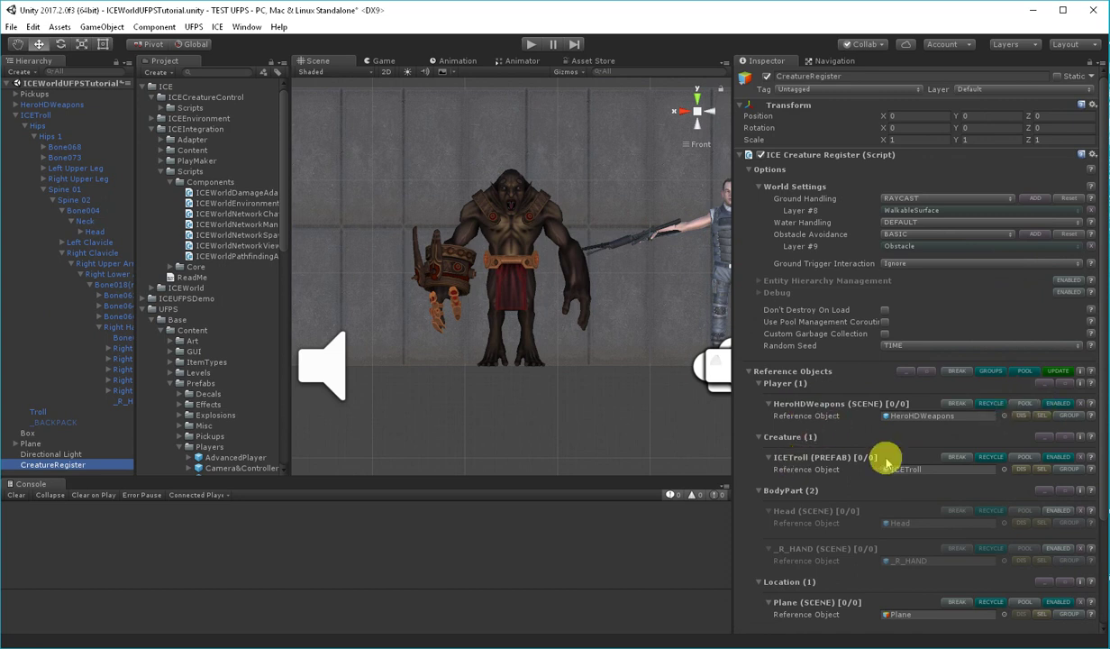
left_click(1022, 458)
scroll(893, 405, "down", 2)
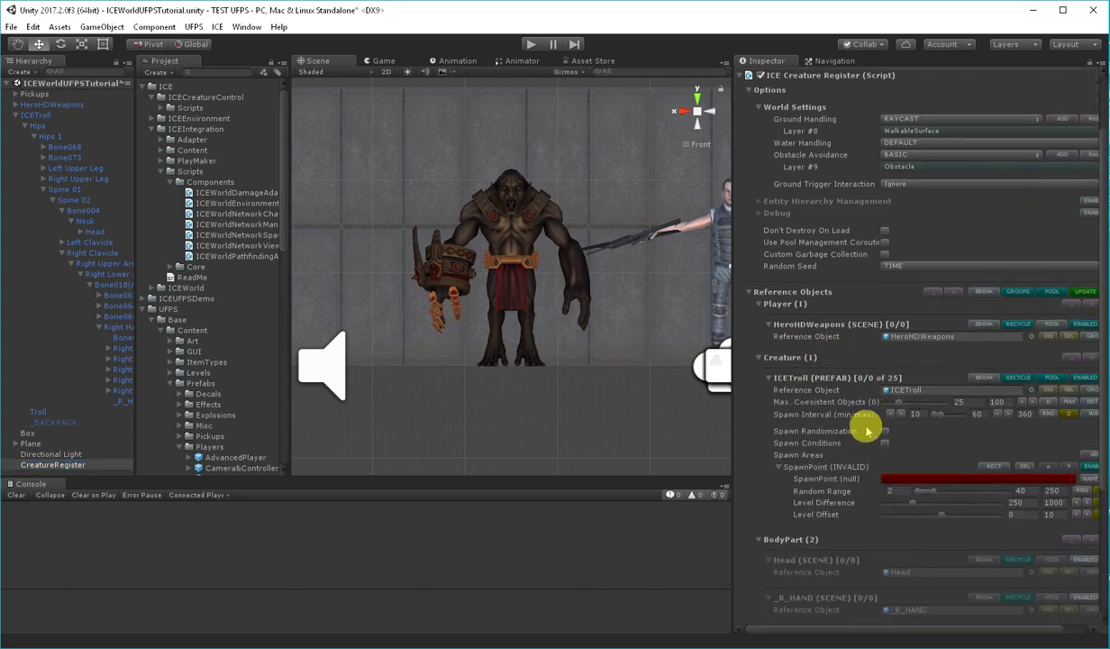
- Set the ICETroll's spawn point to Plane with a random rectangle of X 10 and Z 10
left_click(946, 482)
left_click(922, 581)
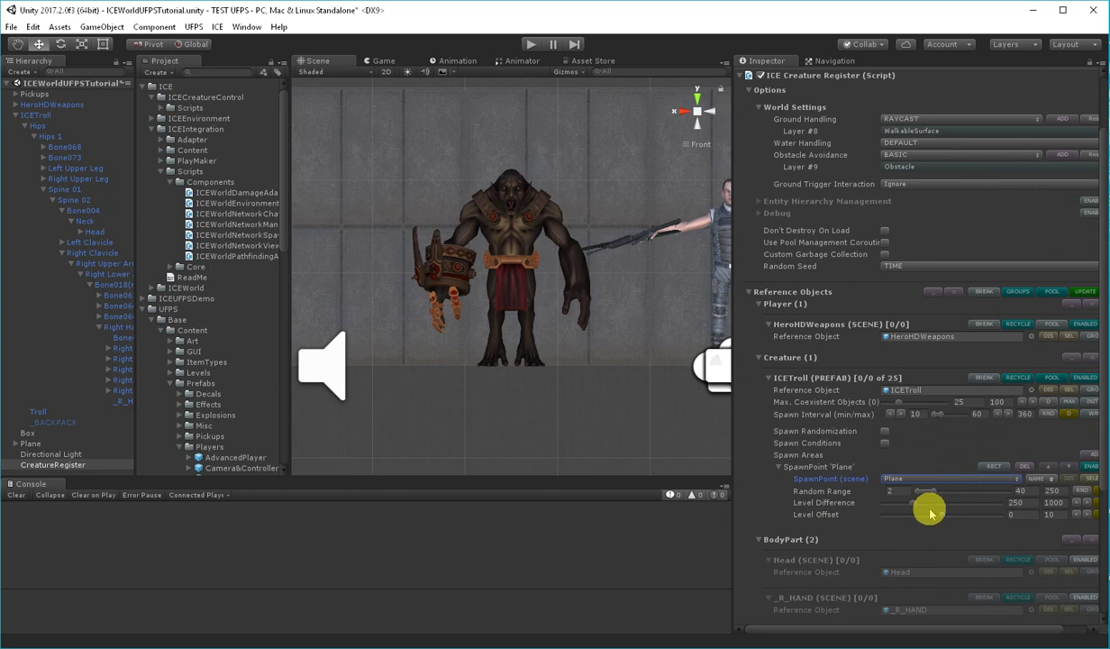
left_click(997, 468)
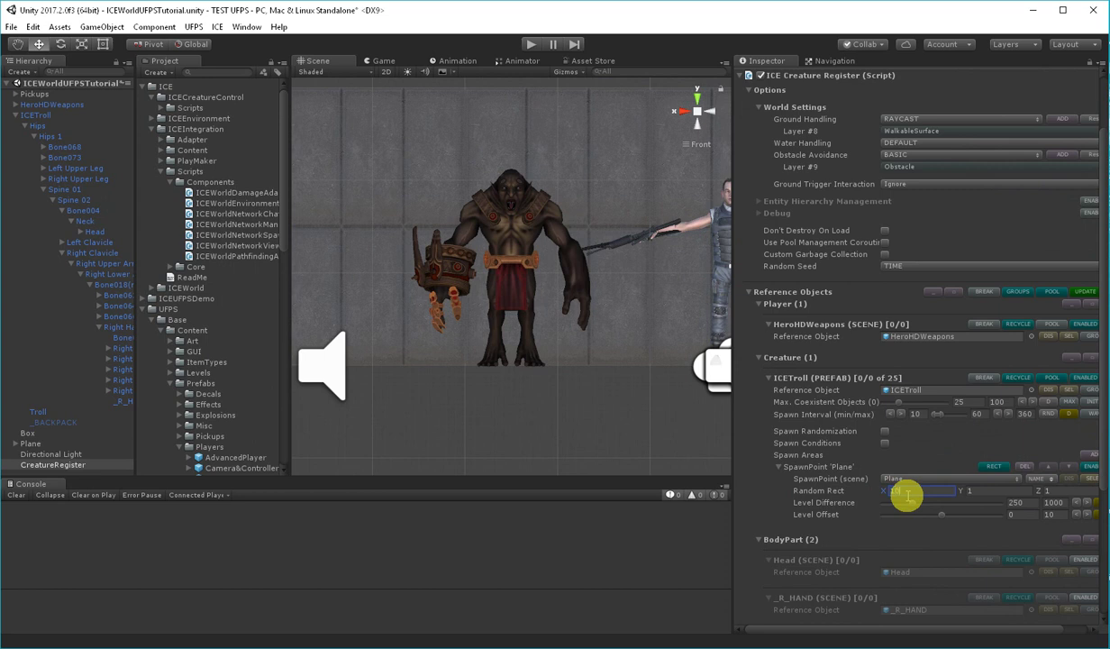
left_click(1058, 490)
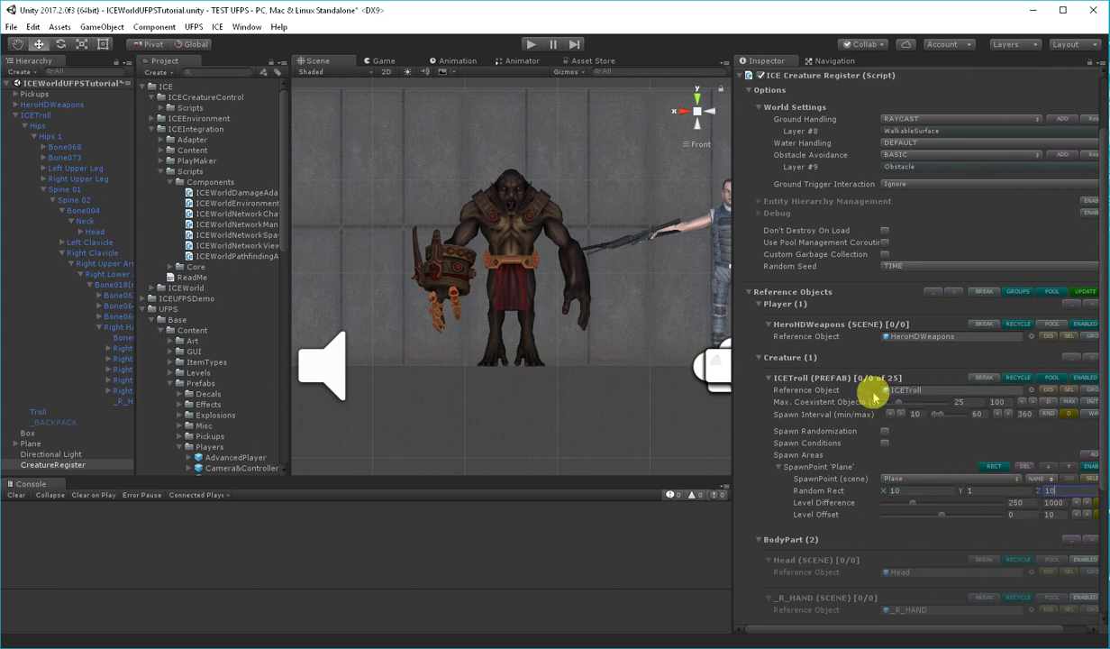
- Limit the ICETroll in the CreatureRegister to 5 maximum coexistent objects and enable its initial spawn
left_click(958, 402)
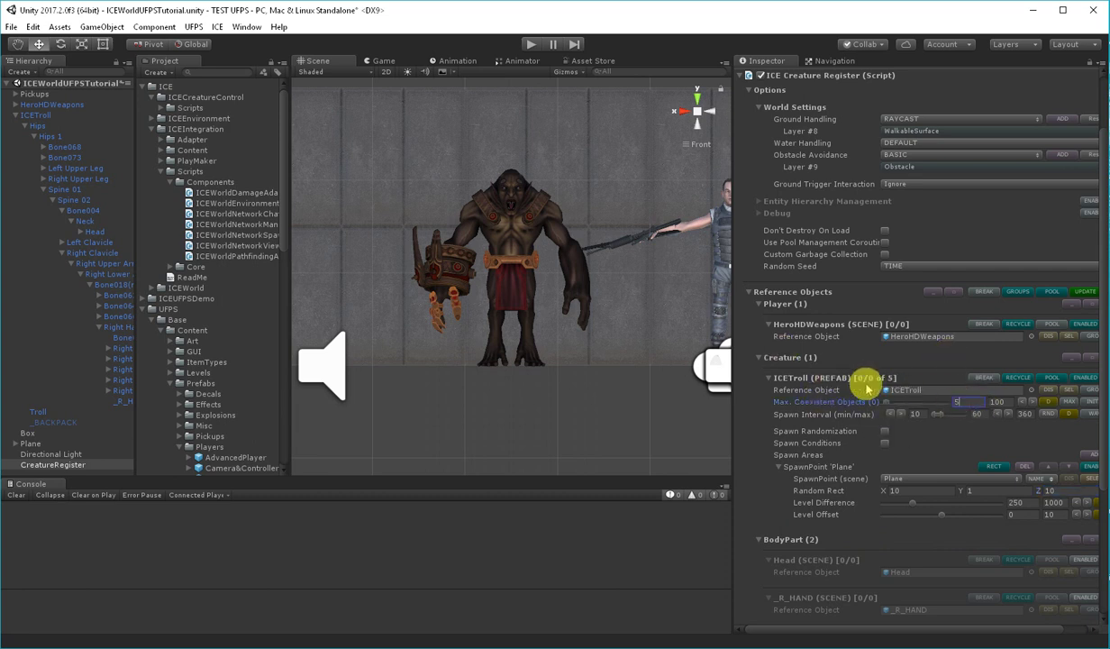
left_click(925, 416)
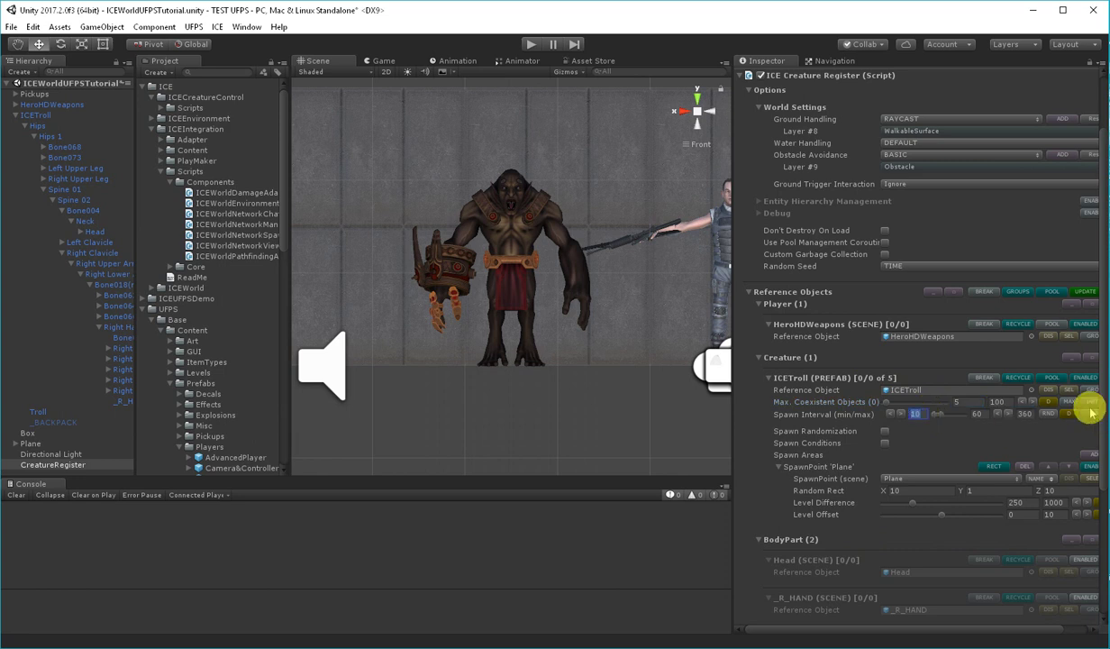
left_click(1092, 403)
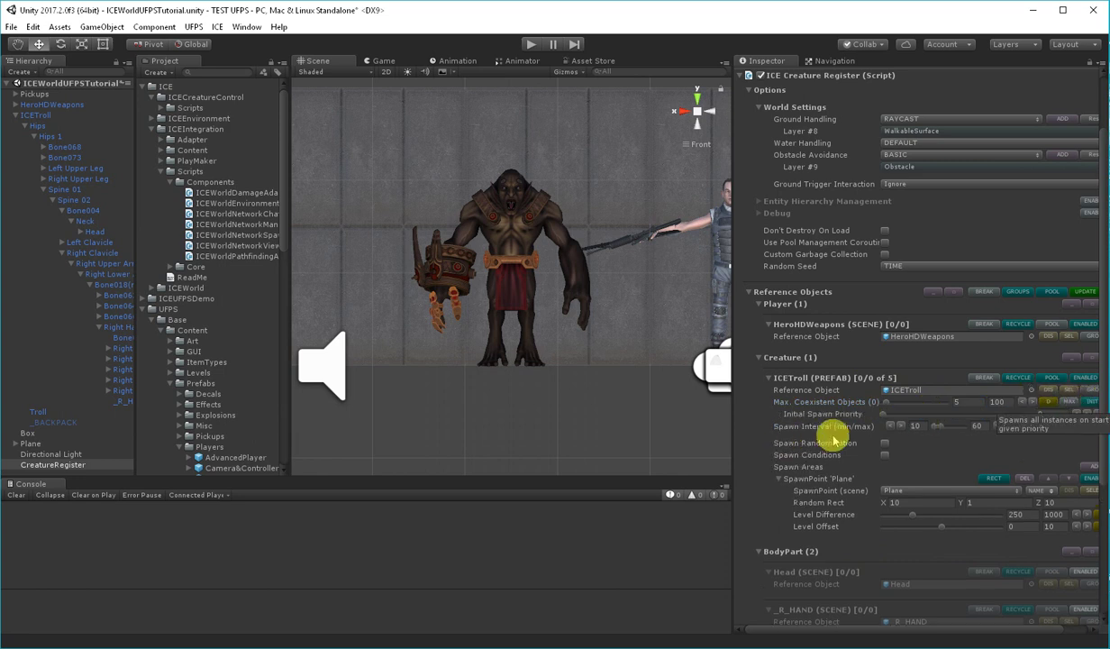
- Set the ICETroll's spawn interval to a minimum of 2 and a maximum of 5
left_click(921, 425)
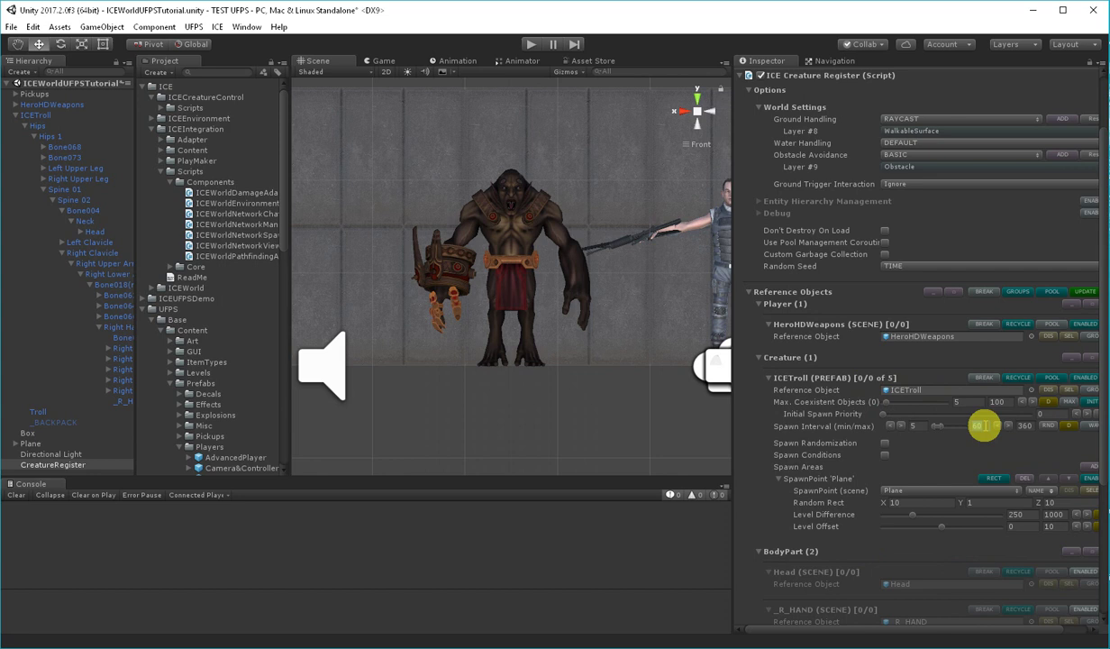
left_click(919, 427)
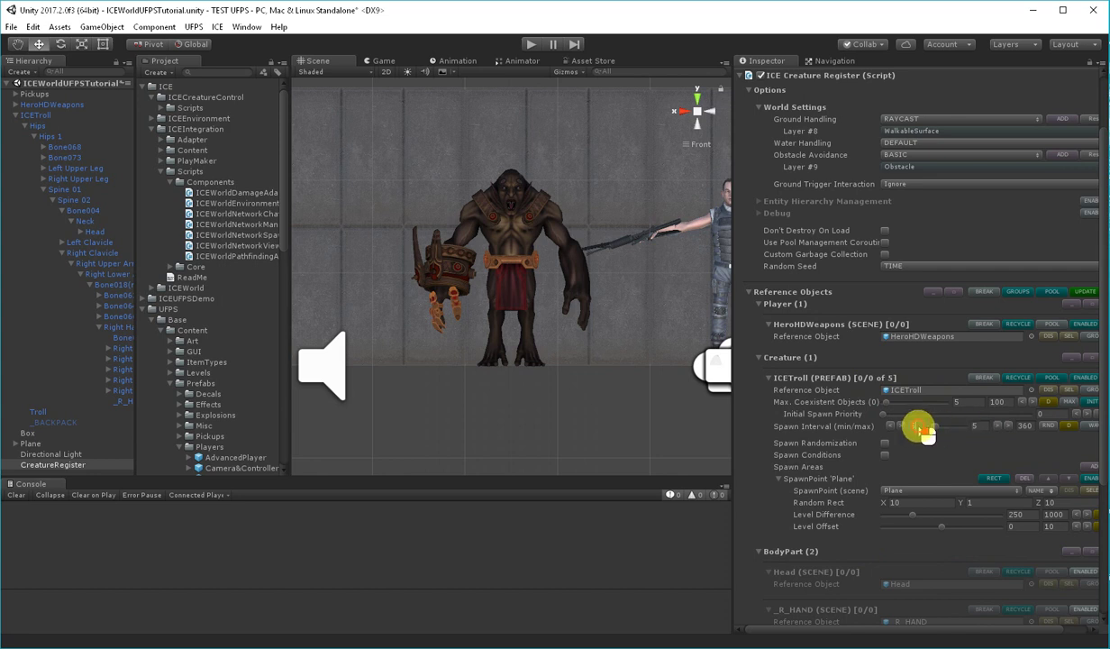
type("2")
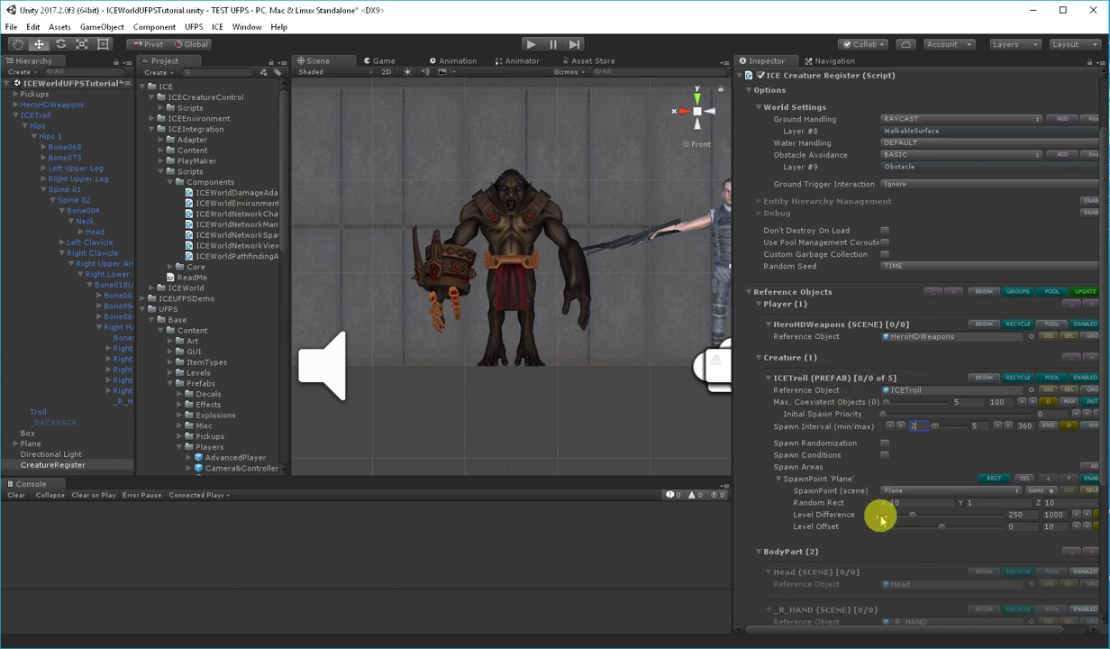
left_click(915, 426)
type("2")
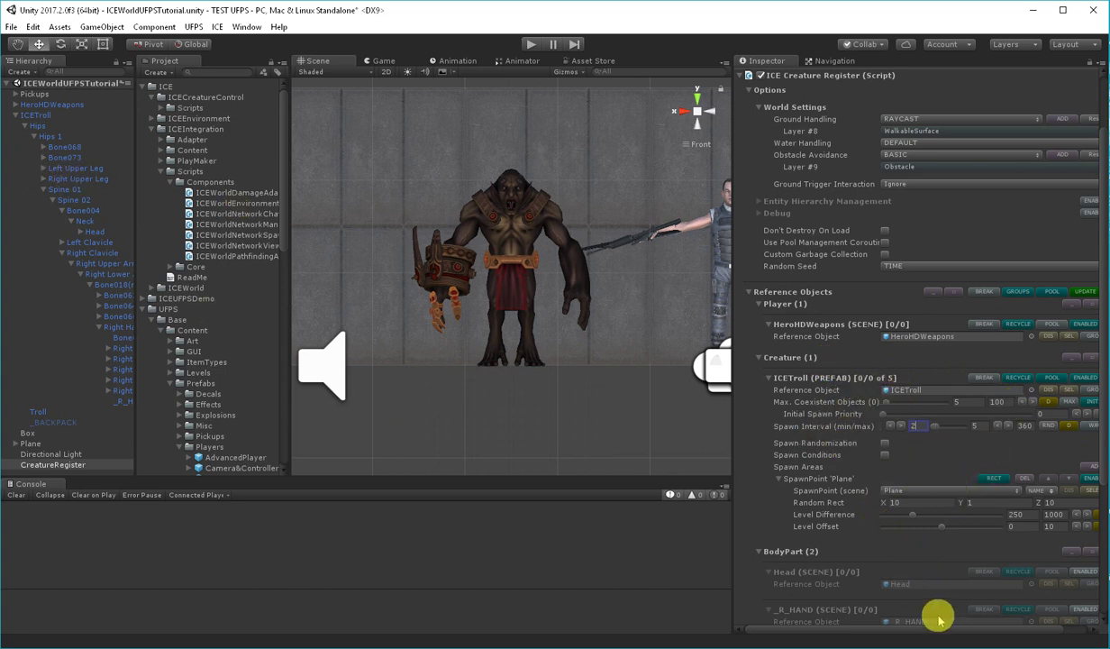
- Apply the ICETroll's changes to its prefab and deactivate the ICETroll in the scene
left_click(40, 115)
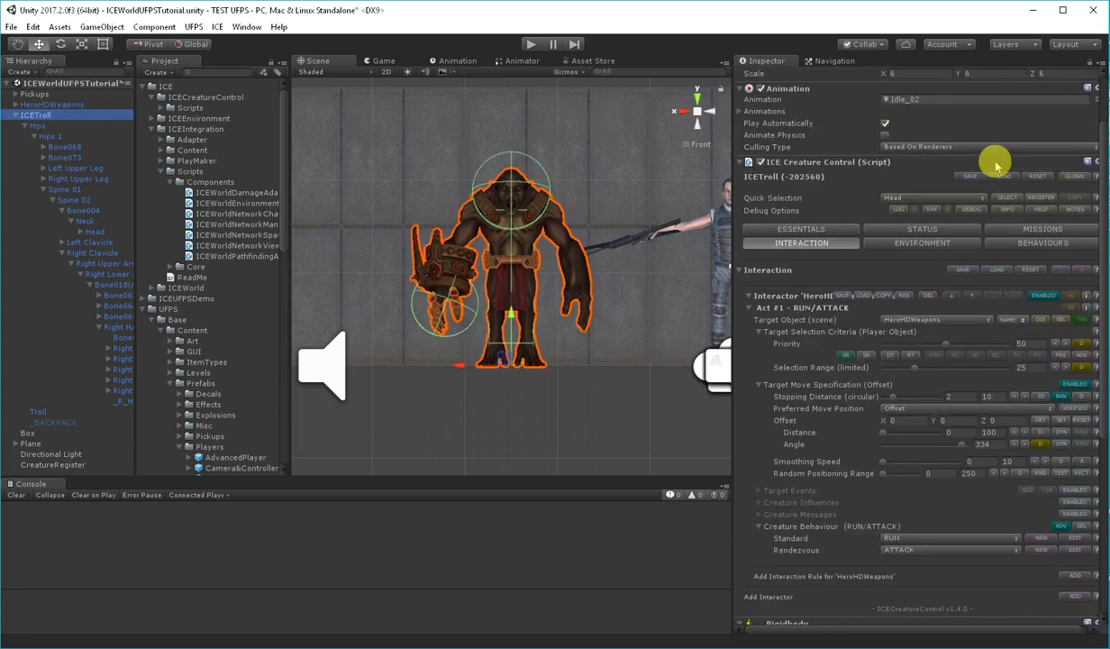
scroll(964, 158, "up", 3)
left_click(1044, 101)
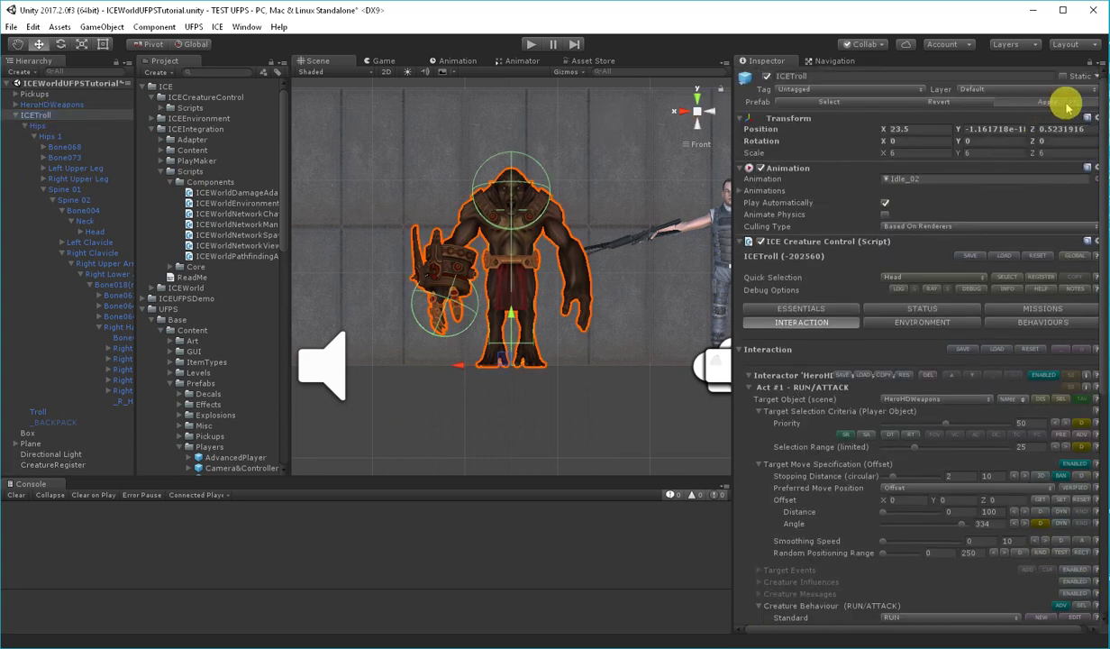
left_click(766, 77)
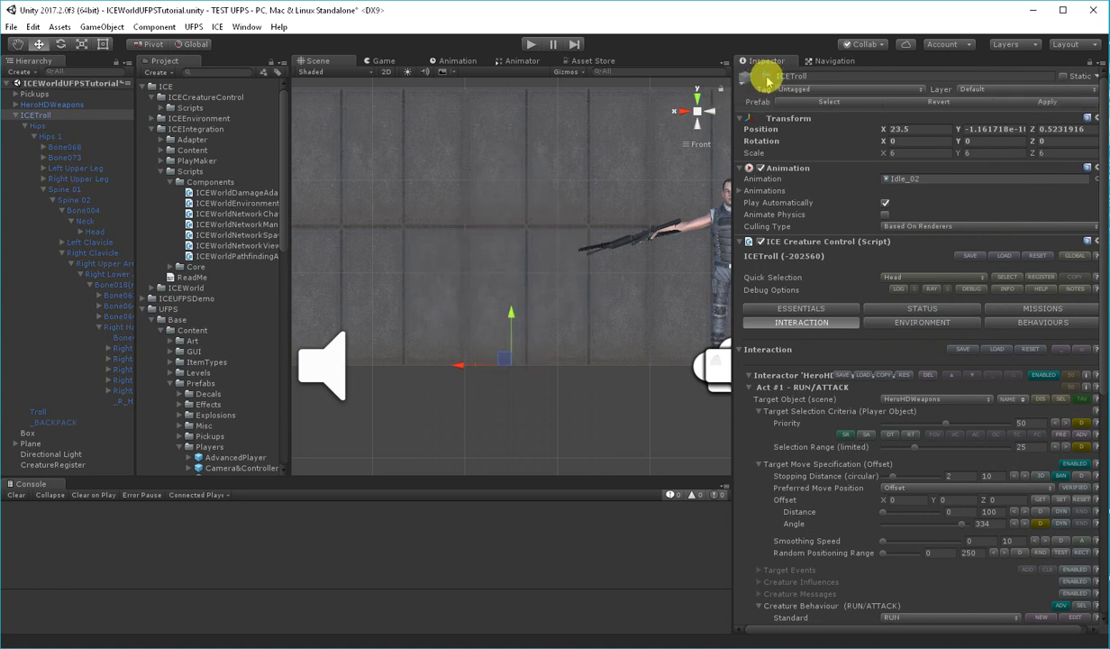
- Play-test the pooled troll spawning with the CreatureRegister selected, shooting at the trolls, and exit play mode
left_click(50, 105)
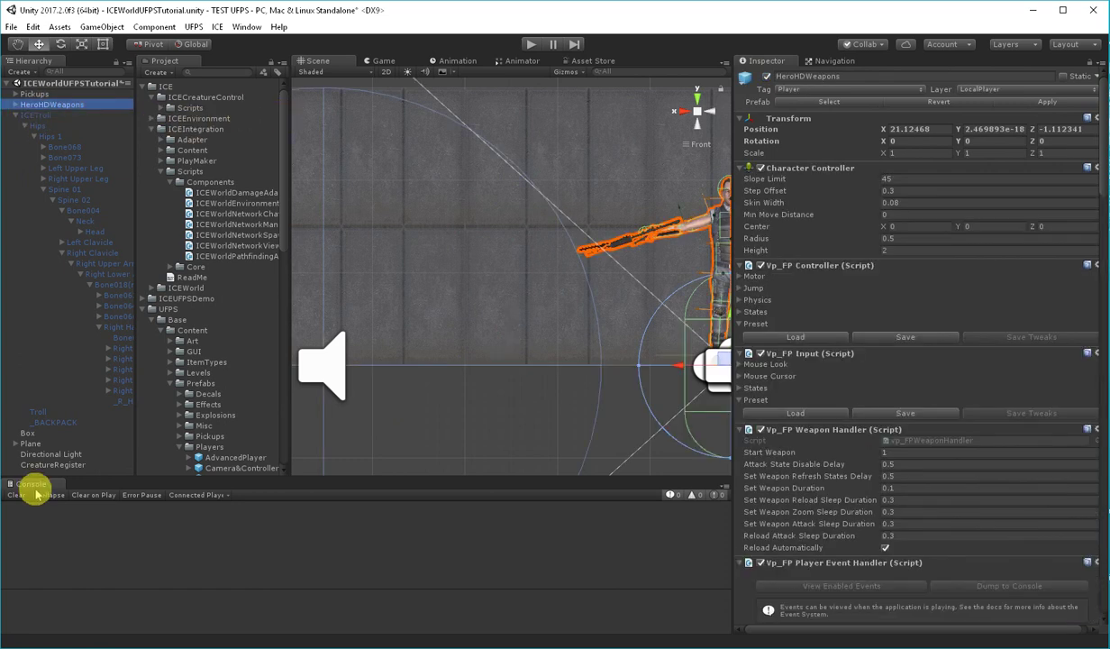
left_click(45, 464)
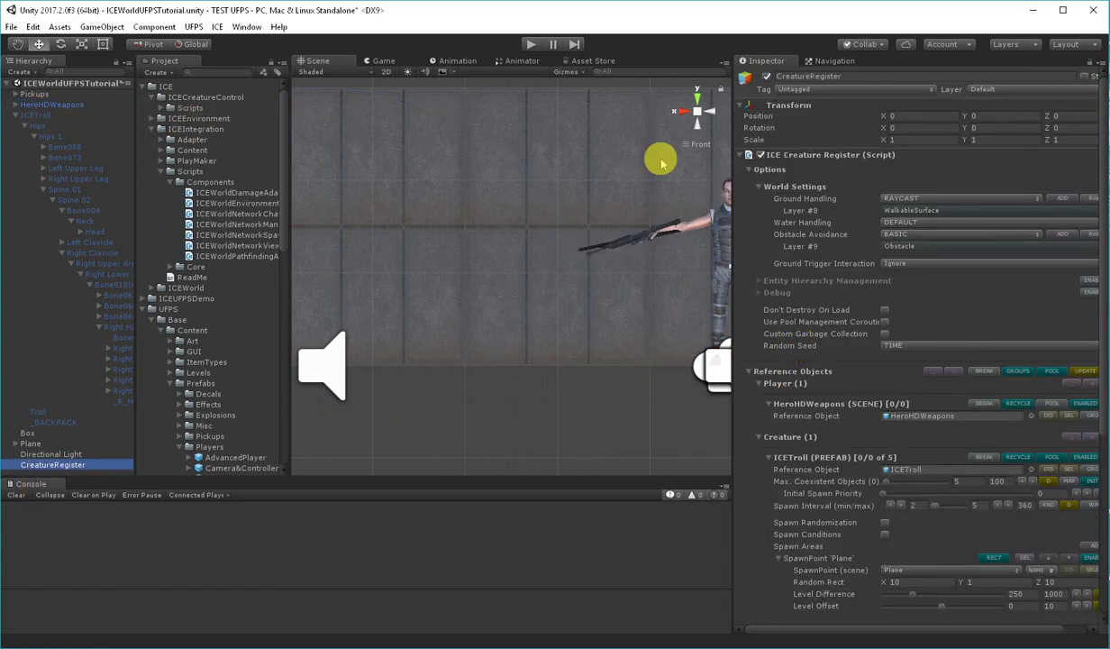
left_click(530, 47)
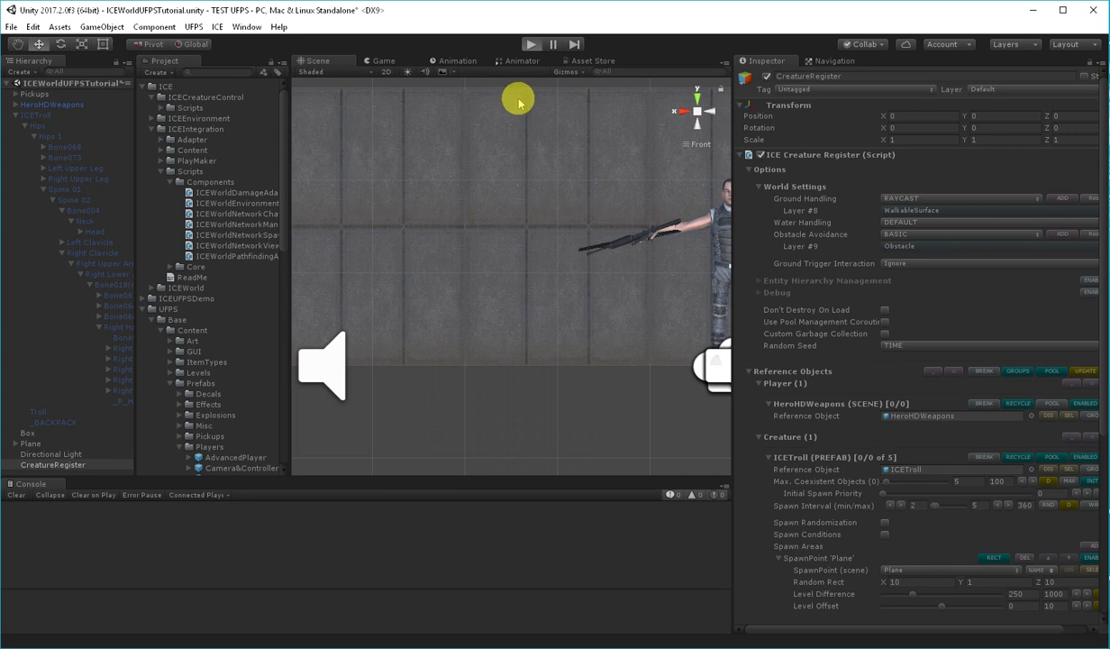
left_click(599, 144)
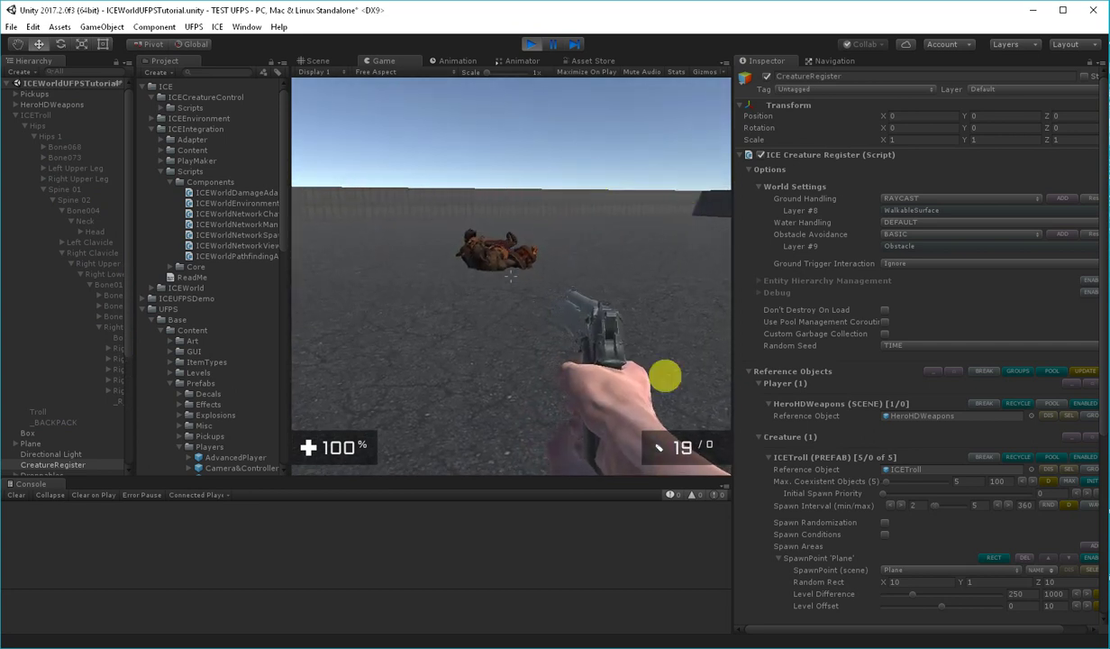
left_click(538, 46)
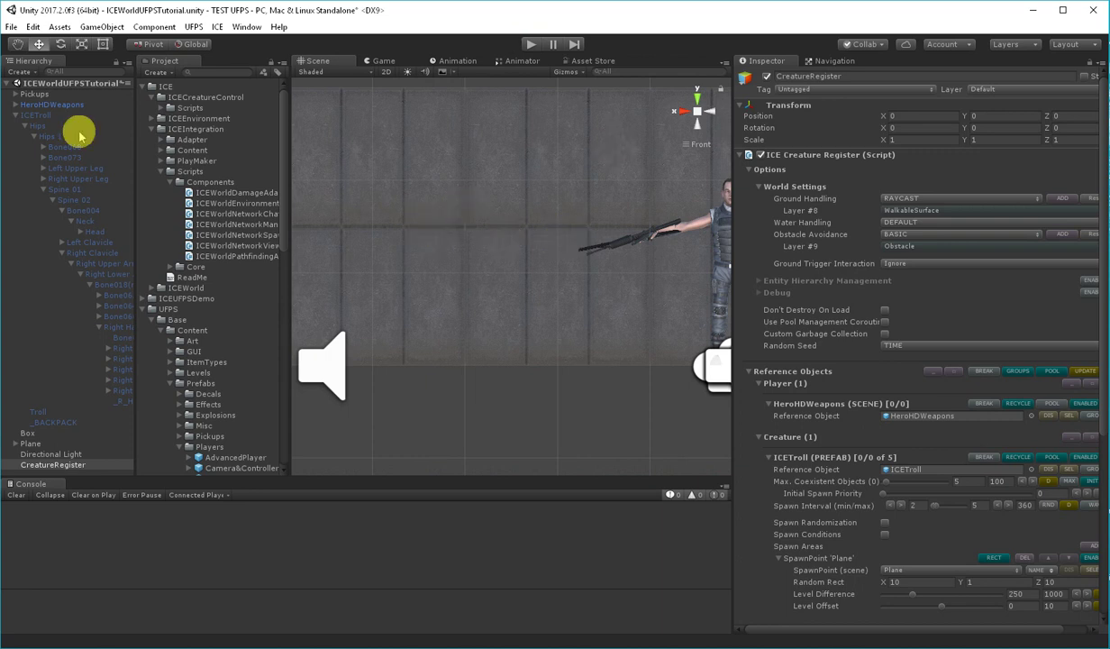
- Reactivate the ICETroll in the scene and check the _R_HAND impact settings and the layer of HeroHDWeapons
left_click_drag(37, 115, 62, 112)
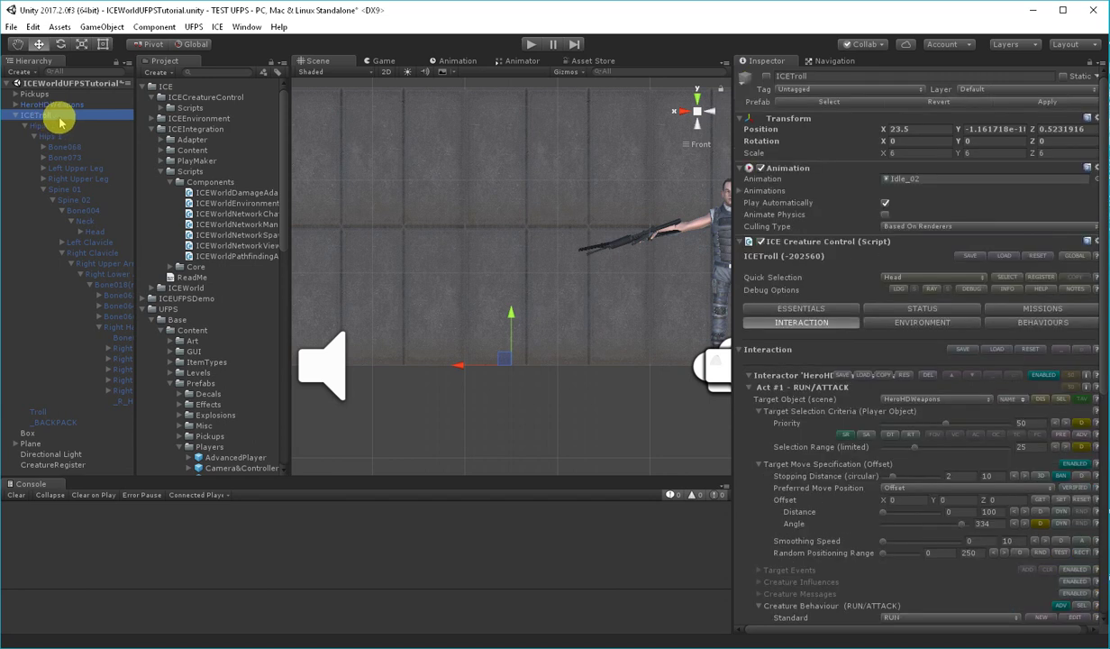
left_click(765, 77)
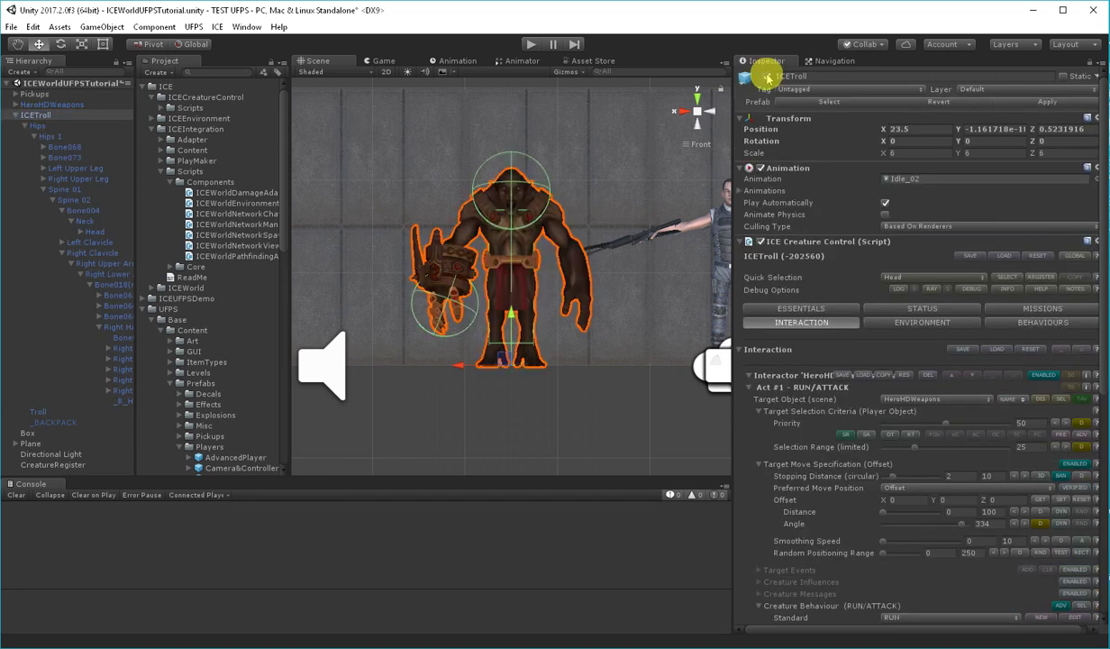
left_click(125, 401)
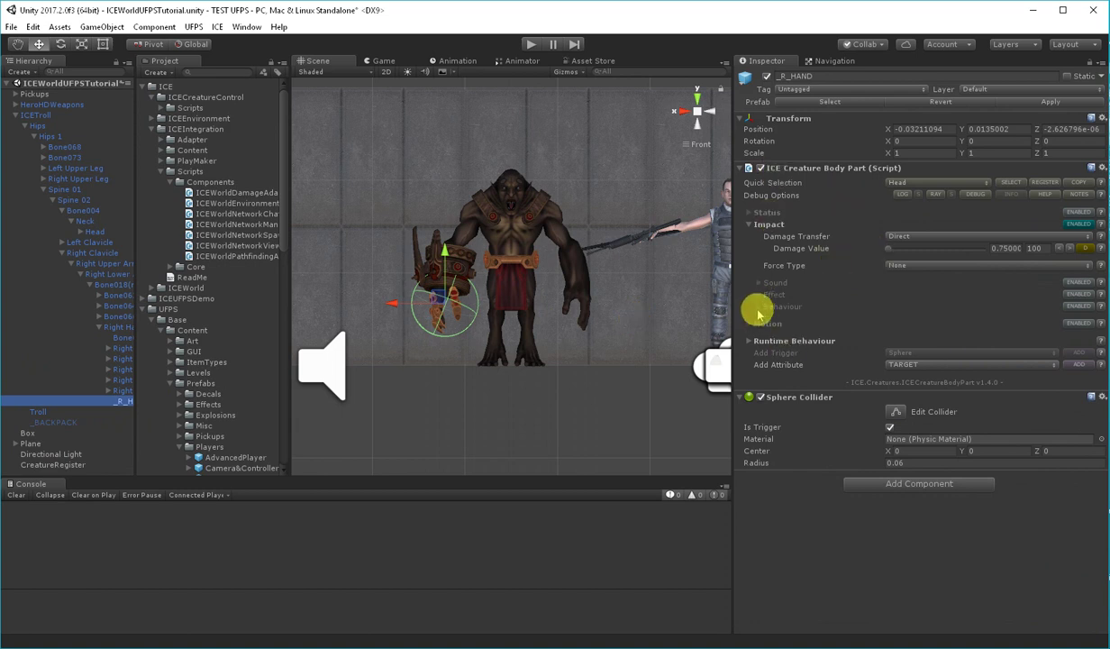
left_click(36, 105)
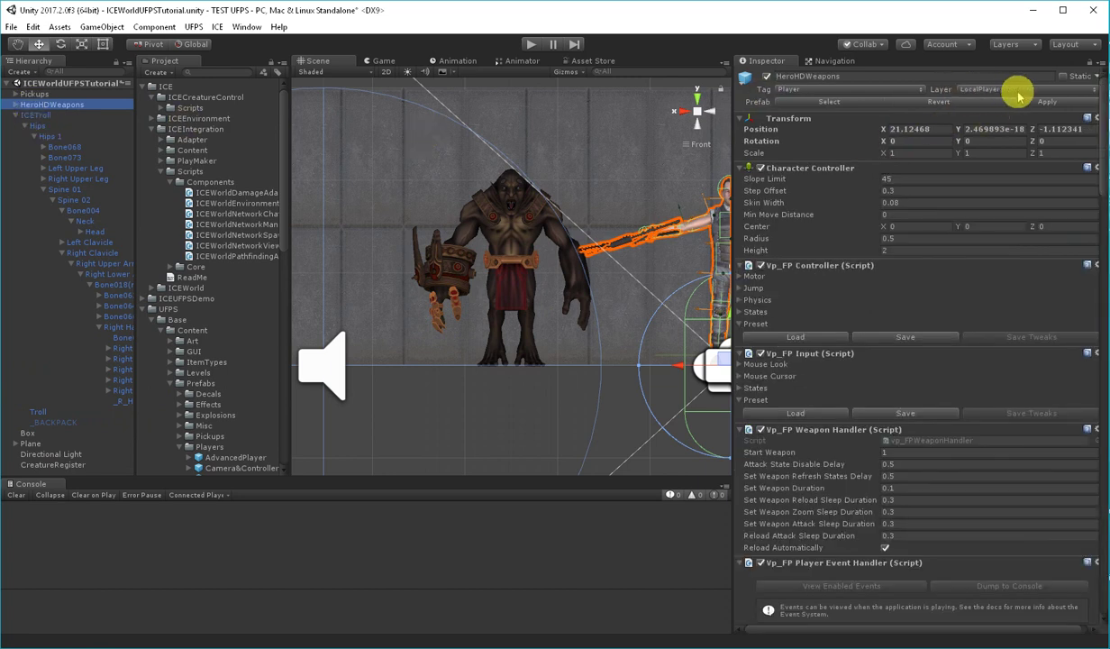
- Enable the impact Behaviour of _R_HAND and restrict its layer mask to the LocalPlayer layer
left_click(120, 401)
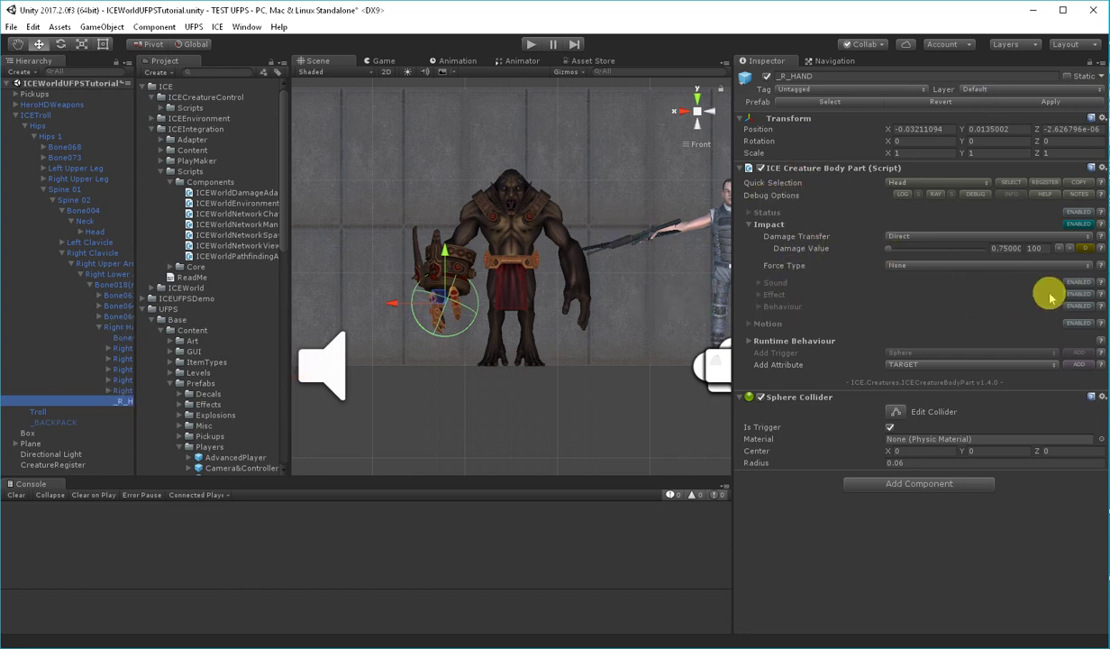
left_click(1080, 307)
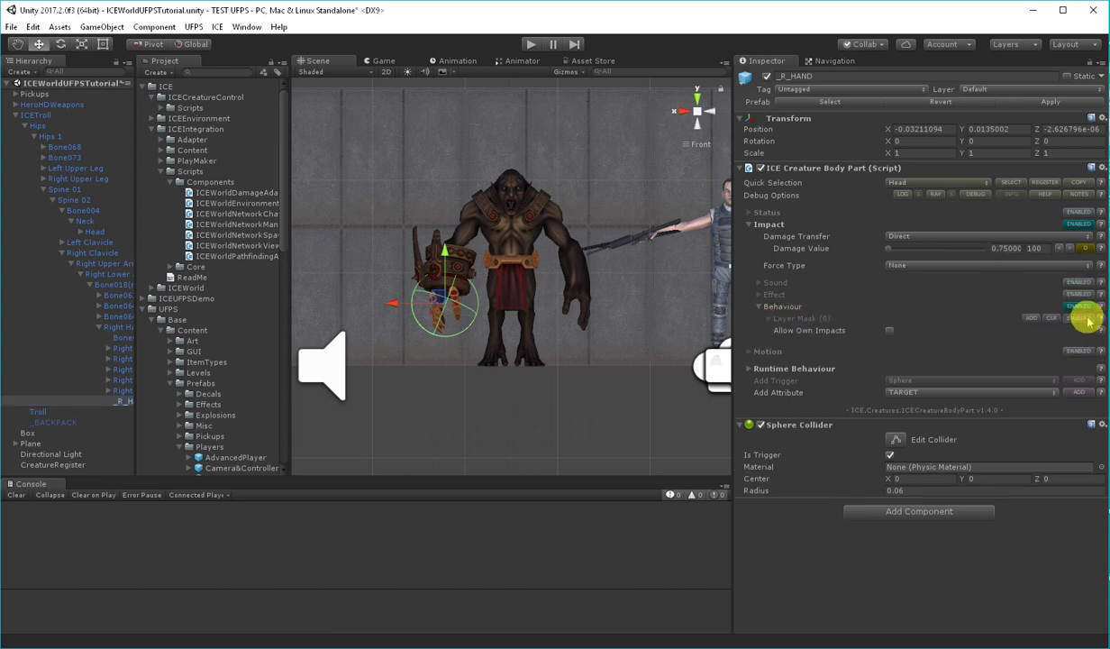
left_click(1081, 319)
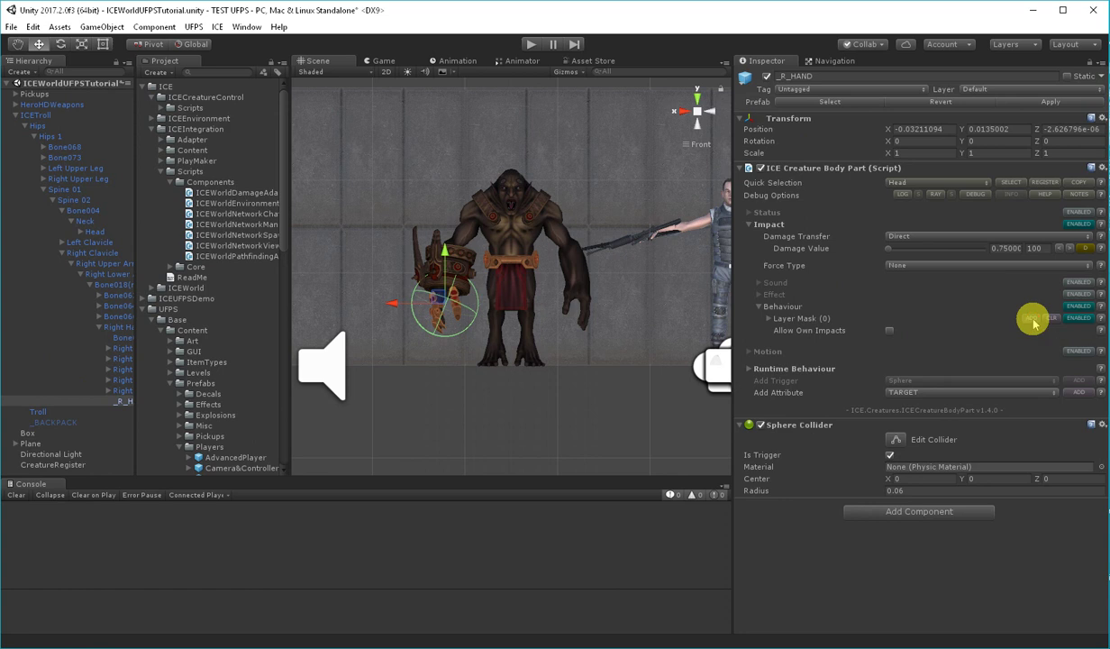
left_click(1032, 319)
left_click(768, 319)
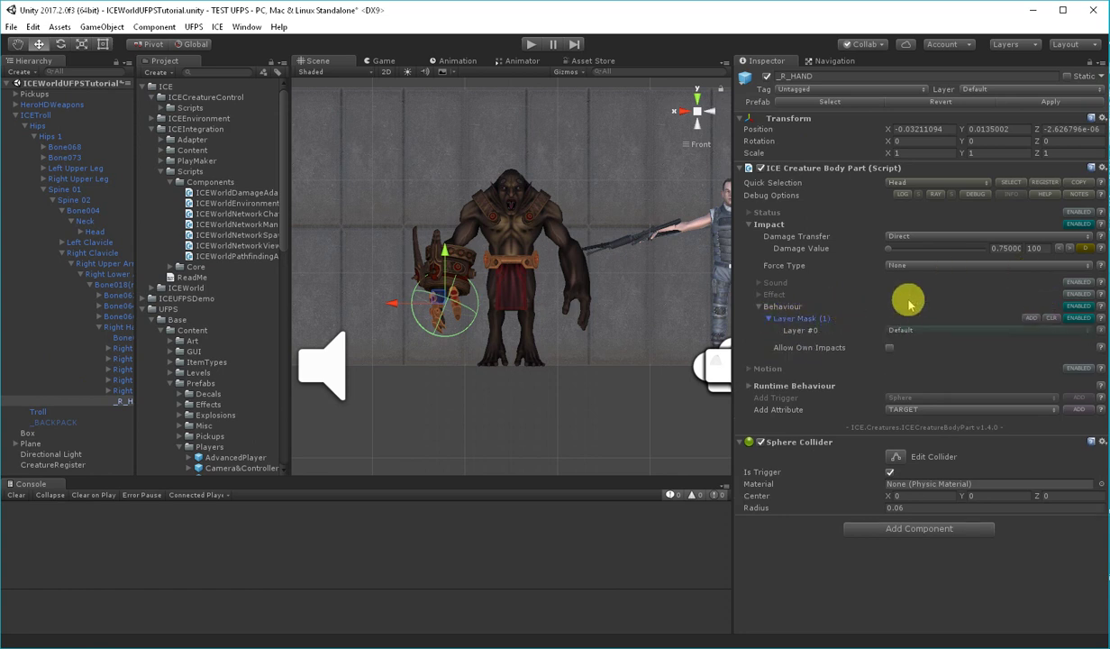
left_click(930, 332)
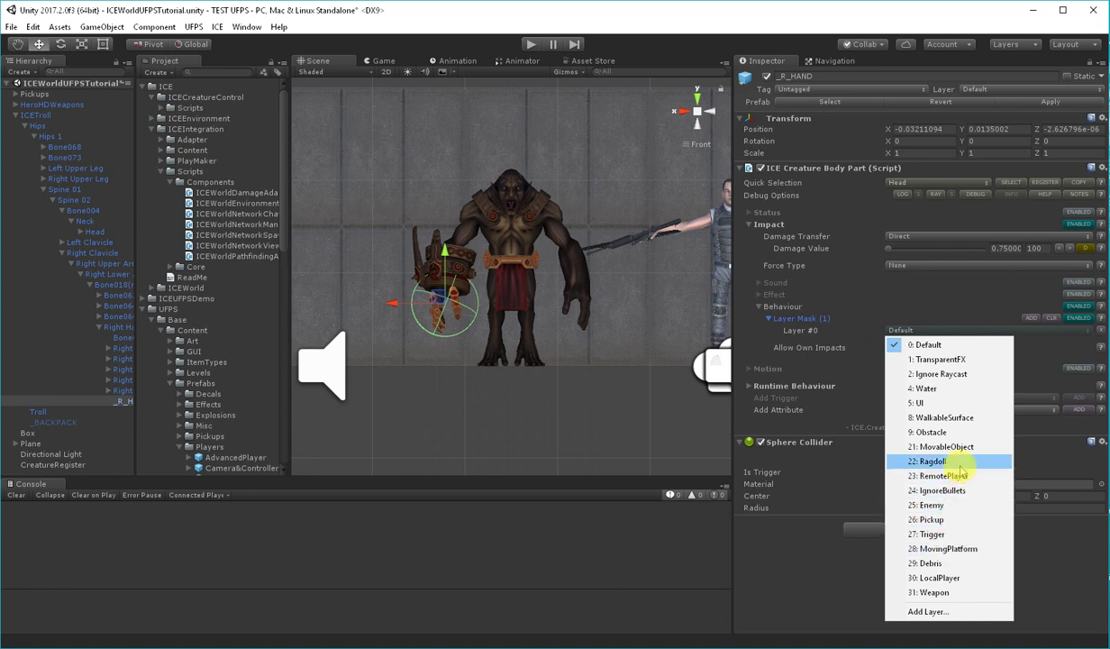
left_click(942, 577)
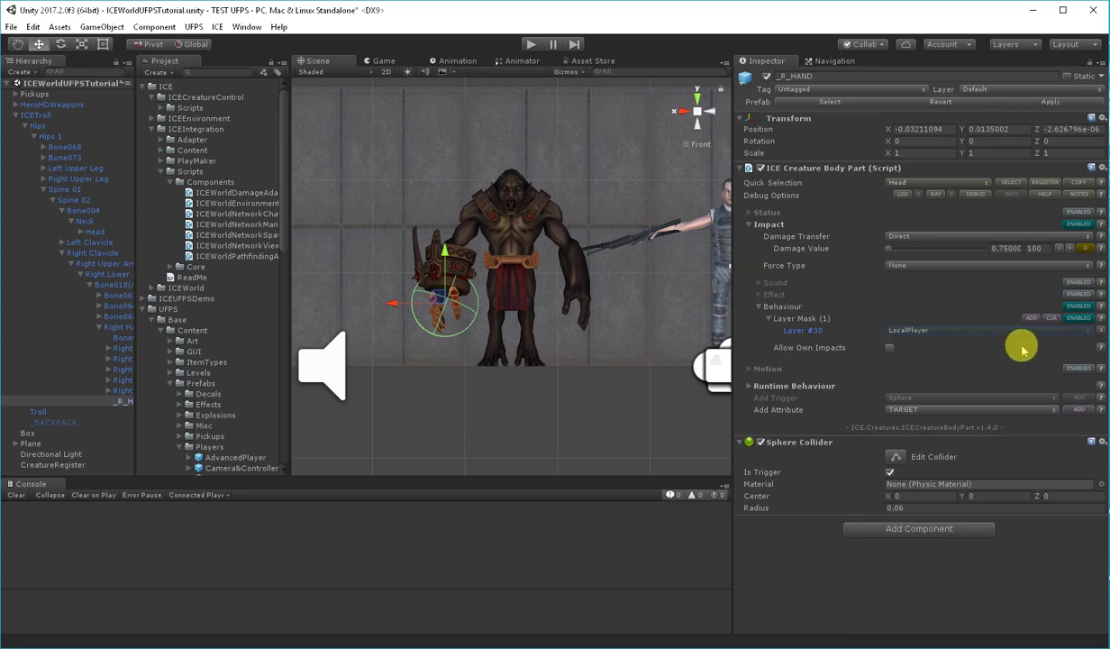
- Enable the impact Behaviour of the Head body part and restrict its layer mask to LocalPlayer
left_click(94, 231)
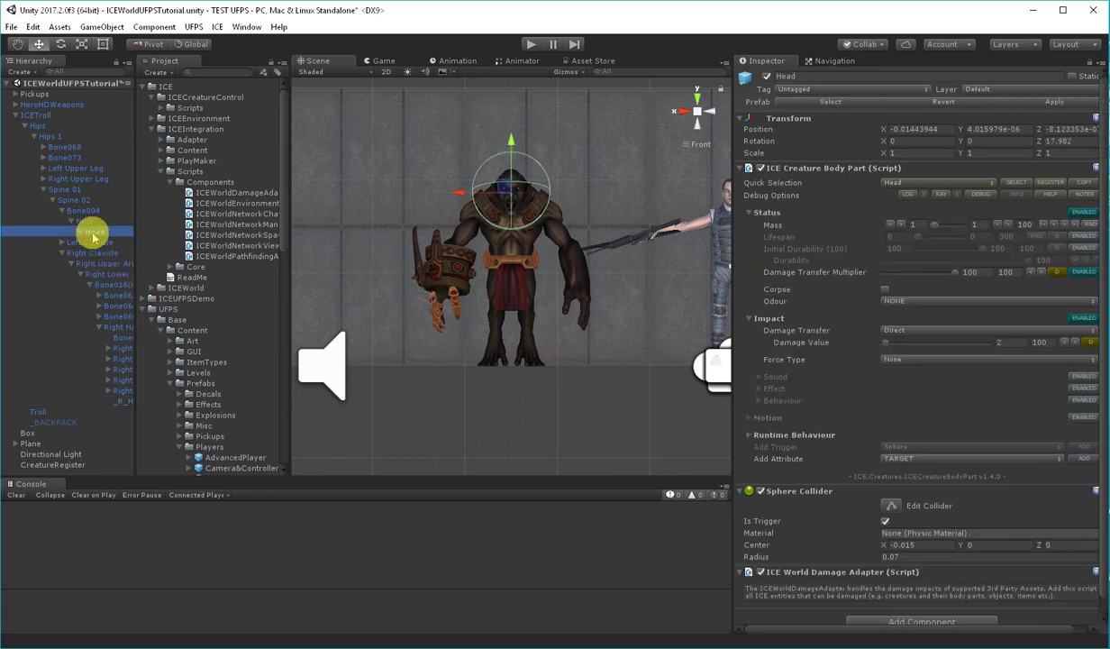
left_click(759, 402)
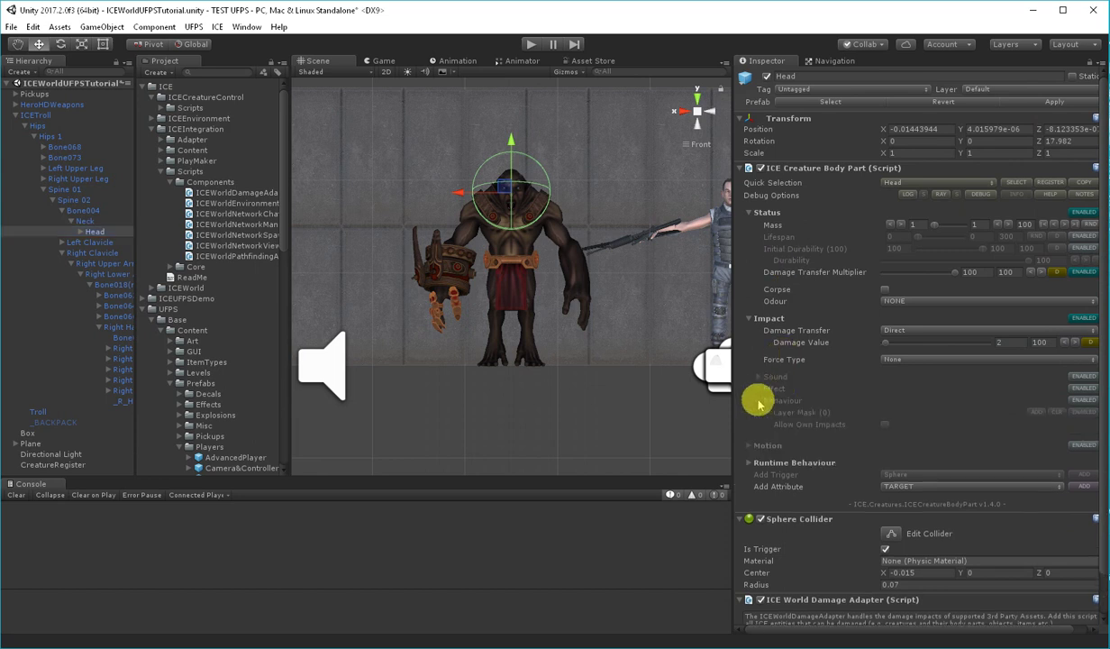
left_click(1082, 400)
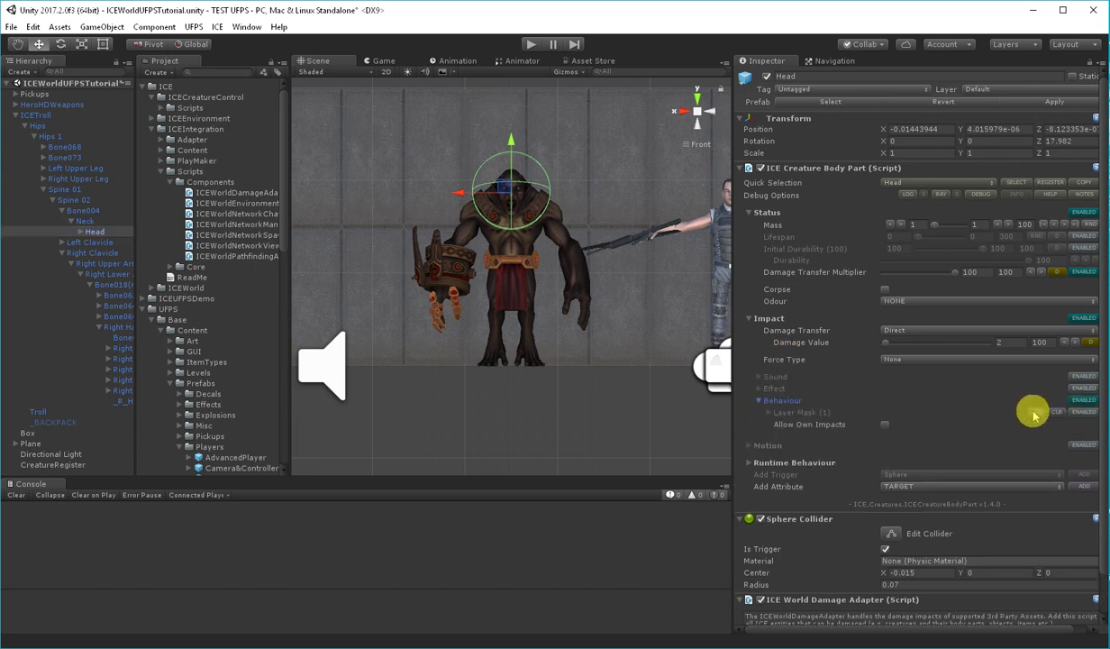
left_click(770, 413)
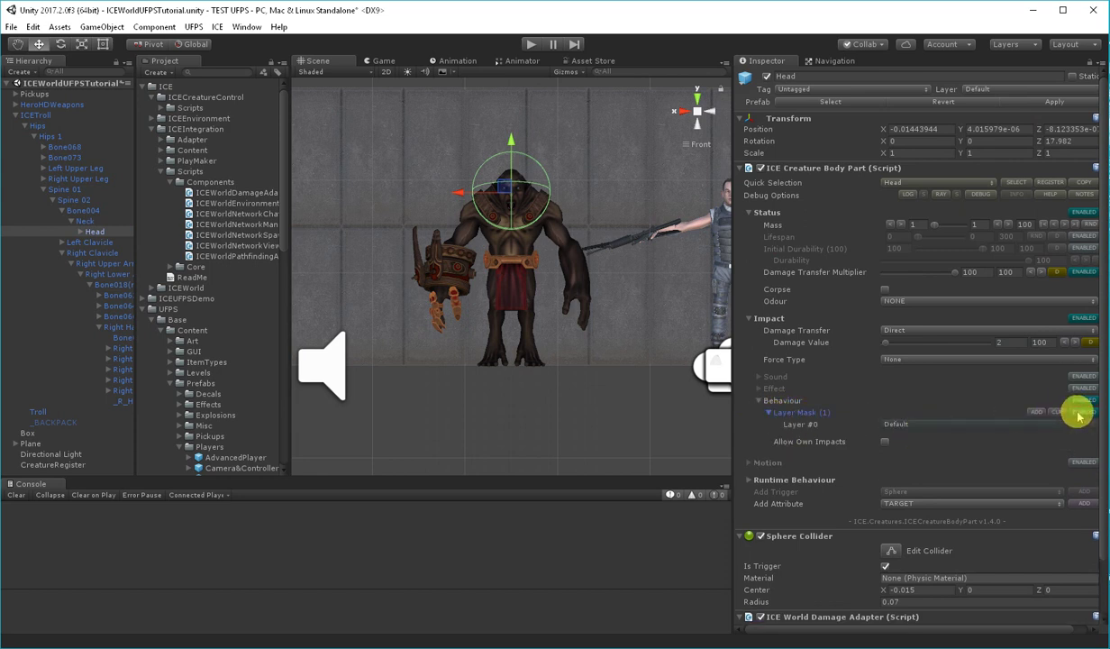
left_click(978, 424)
left_click(938, 387)
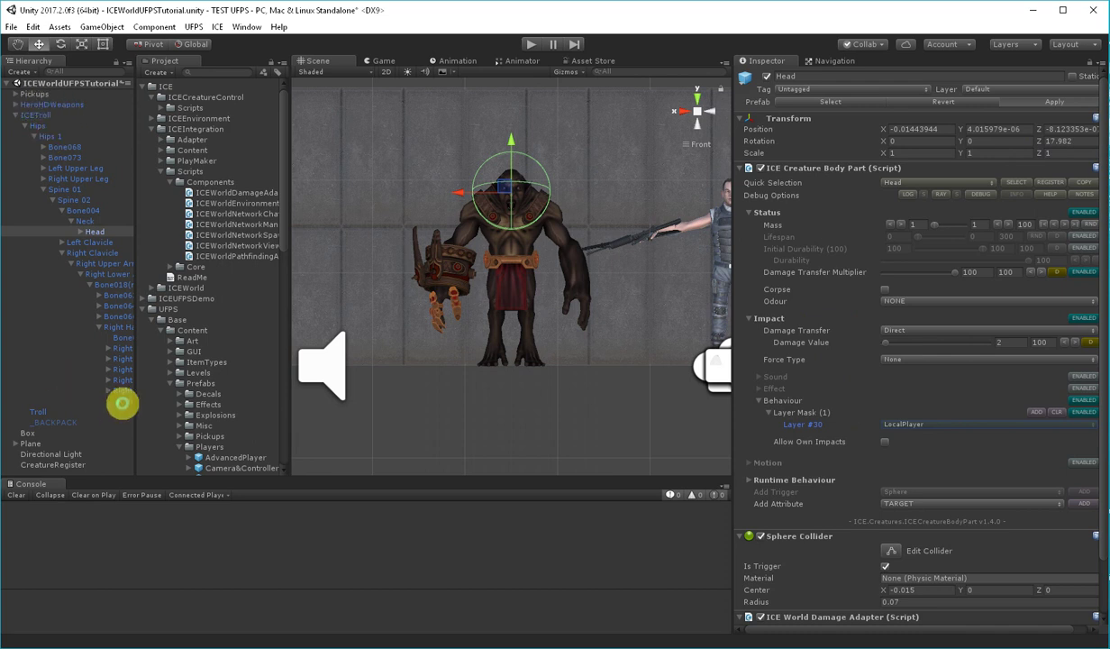
- Play-test the troll's attacks on the player with the LocalPlayer layer masks, exit play mode and select HeroHDWeapons
left_click(126, 402)
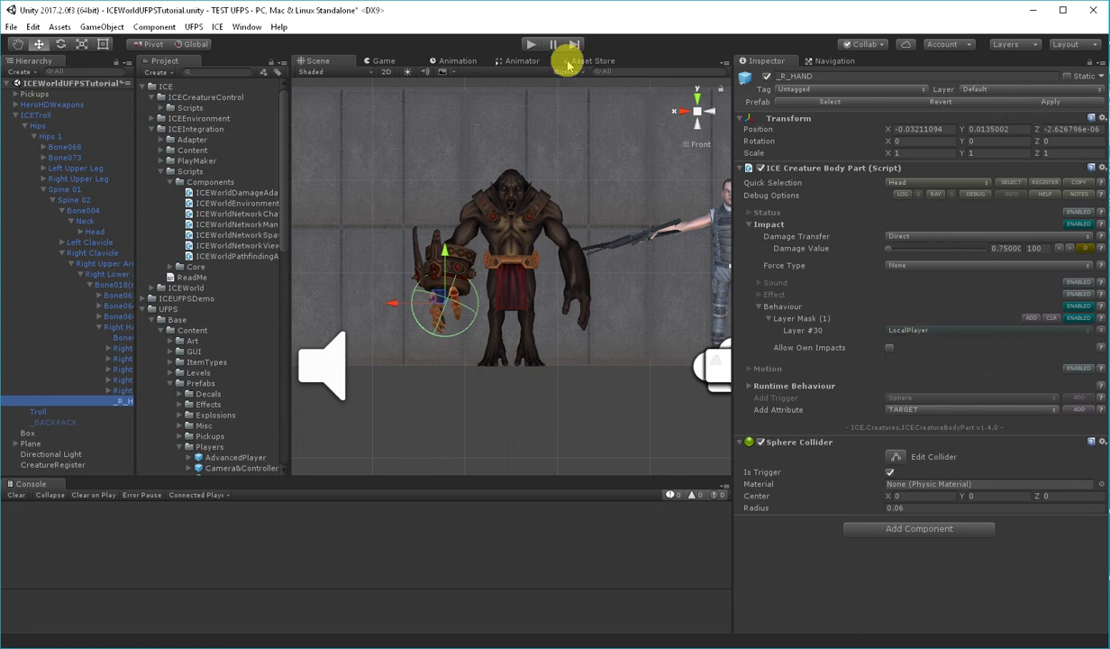
left_click(530, 44)
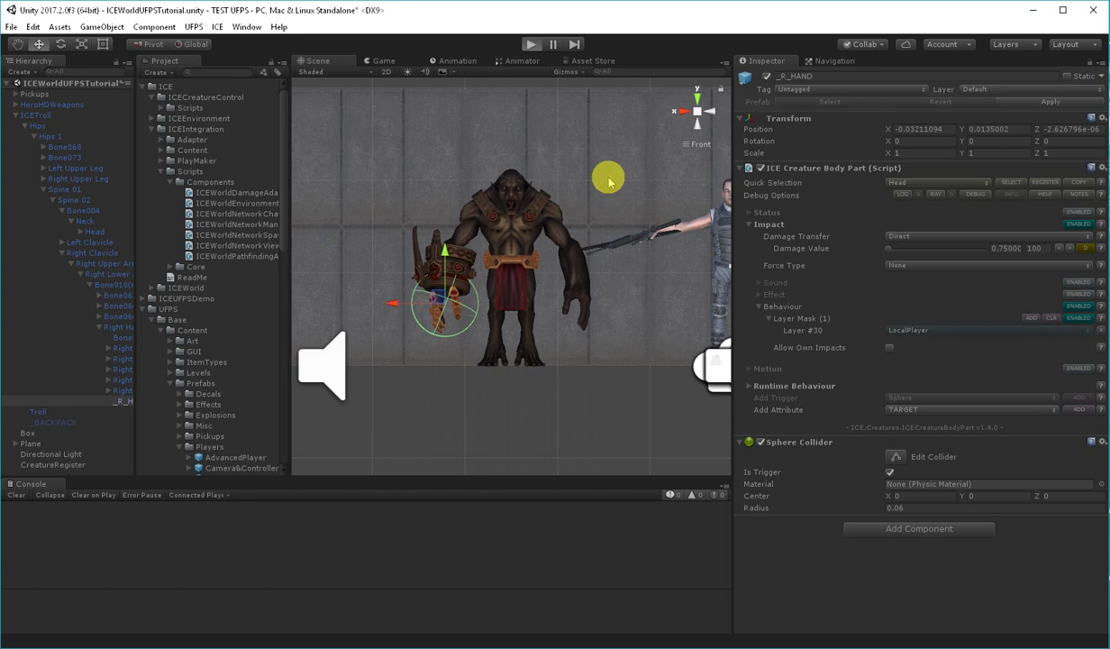
key("ctrl+p")
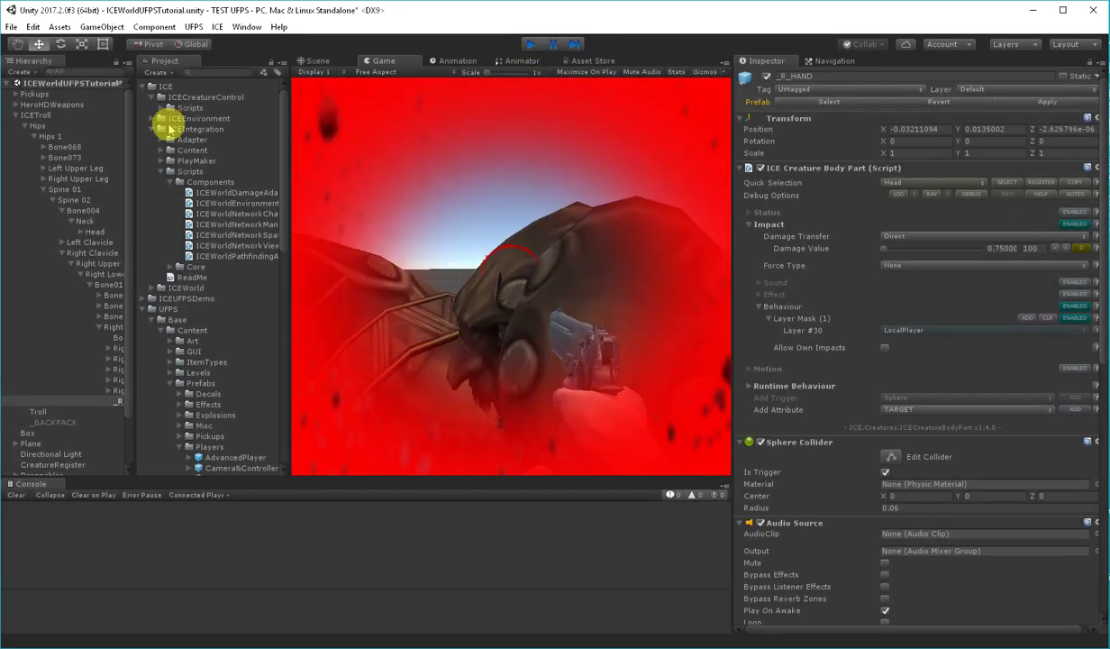
left_click(36, 100)
key("ctrl+p")
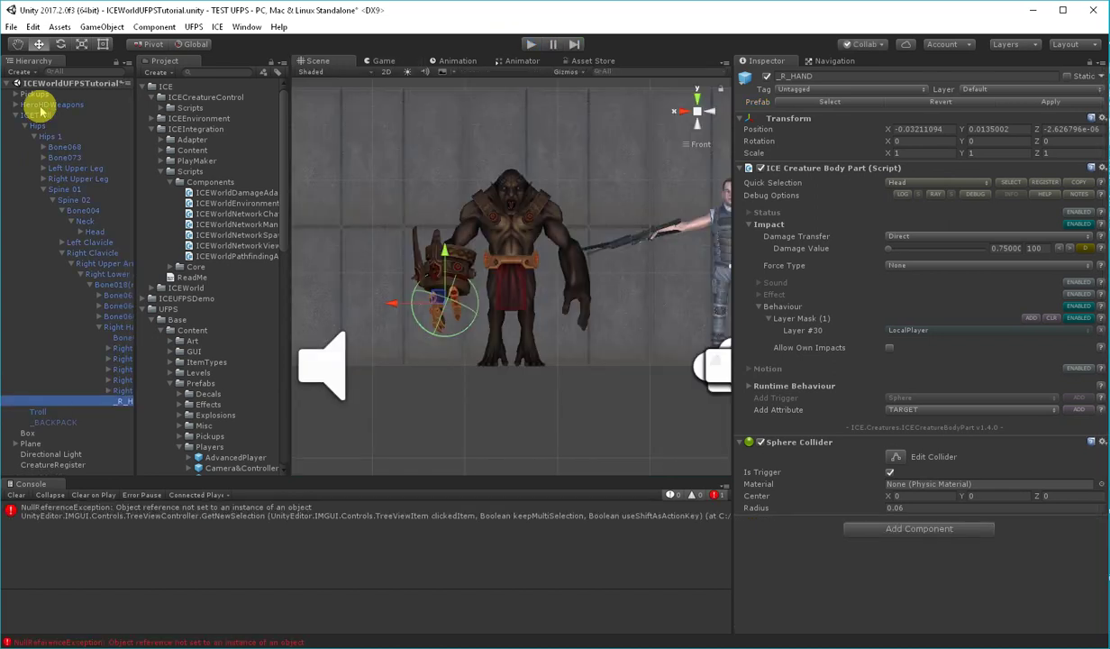
left_click(40, 106)
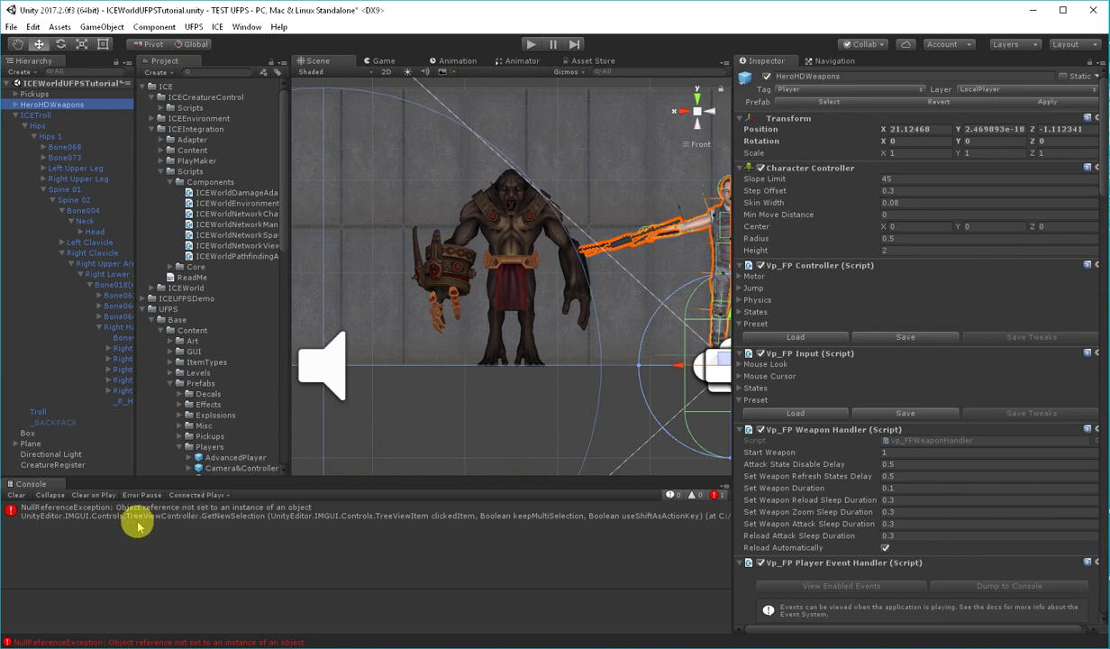
- Clear the console errors and move HeroHDWeapons away from the troll to position X 8, Y 0, Z 33.9
left_click(18, 495)
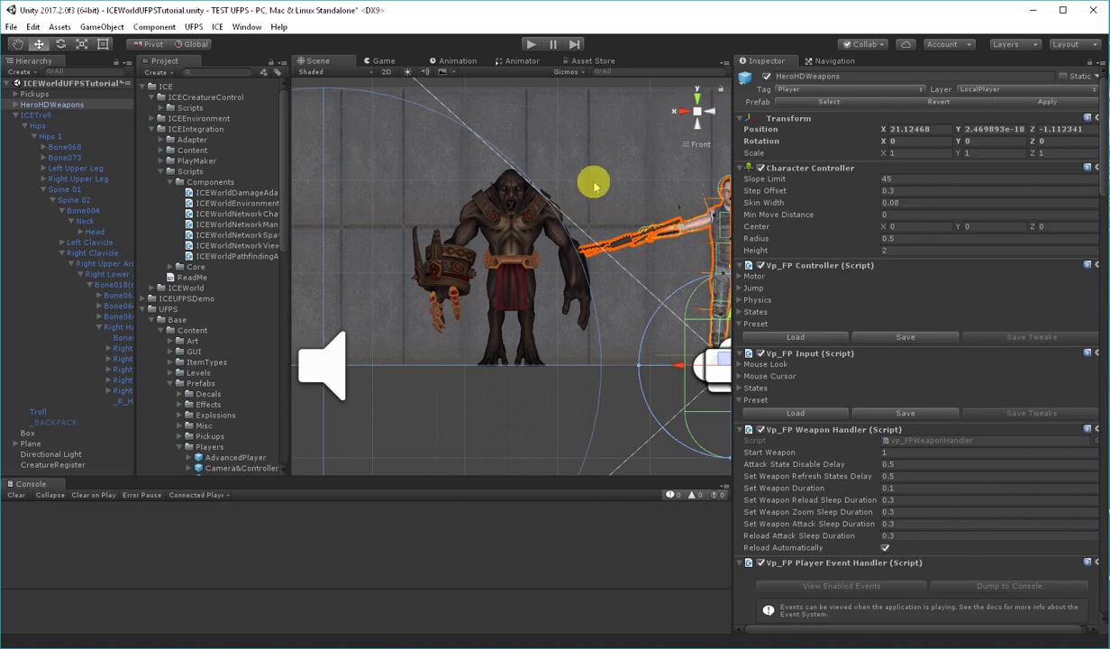
left_click(699, 95)
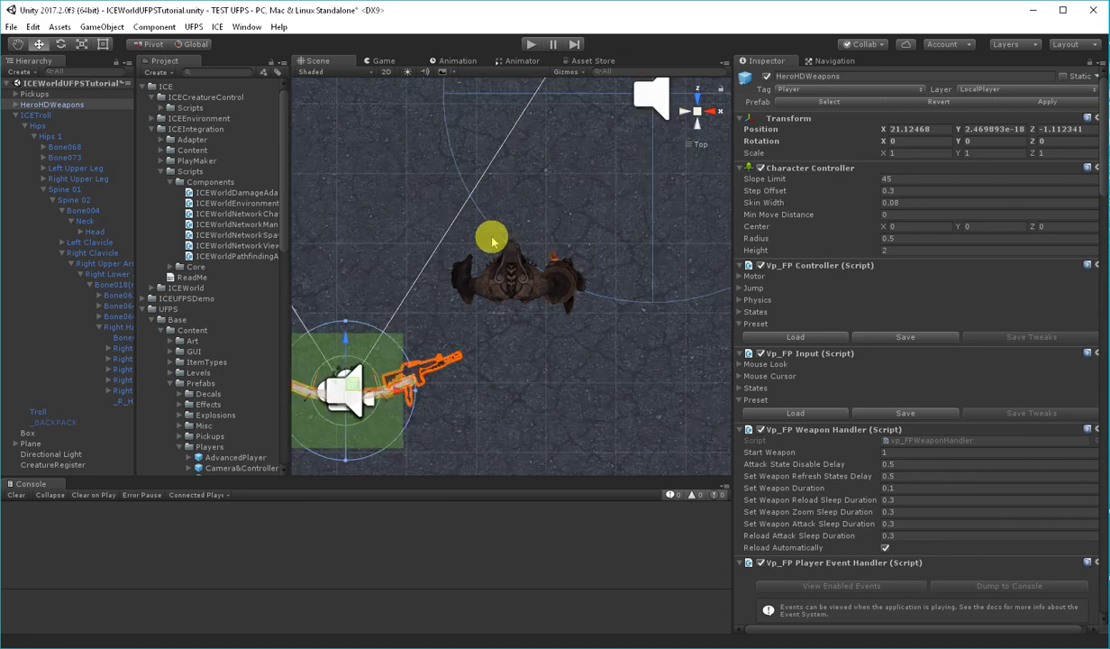
scroll(492, 242, "down", 5)
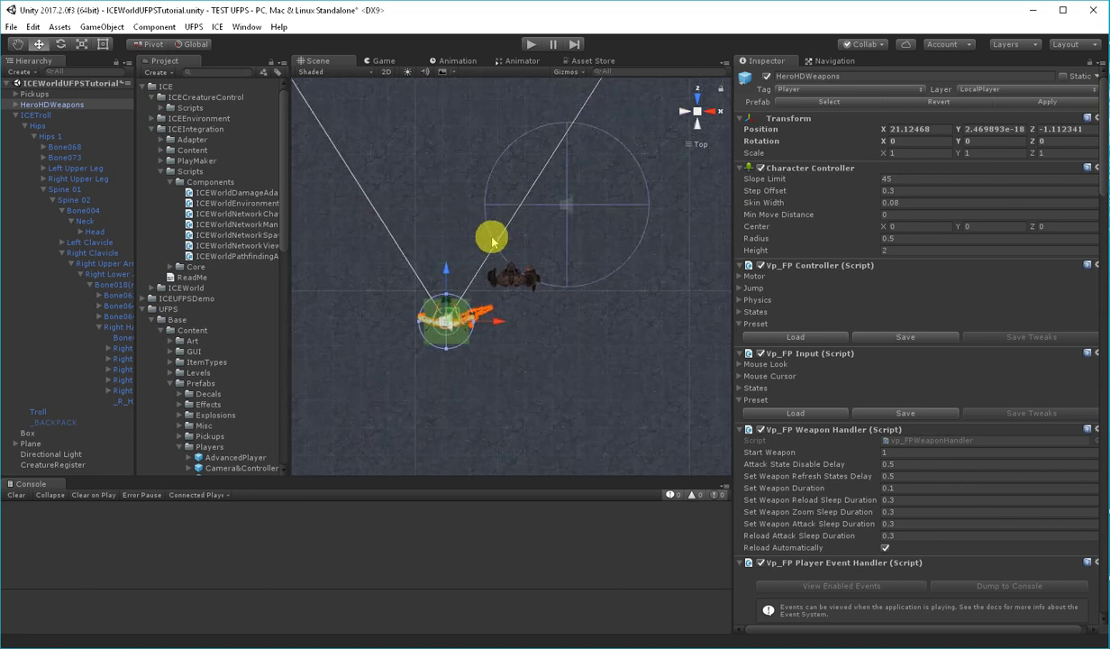
scroll(493, 242, "down", 5)
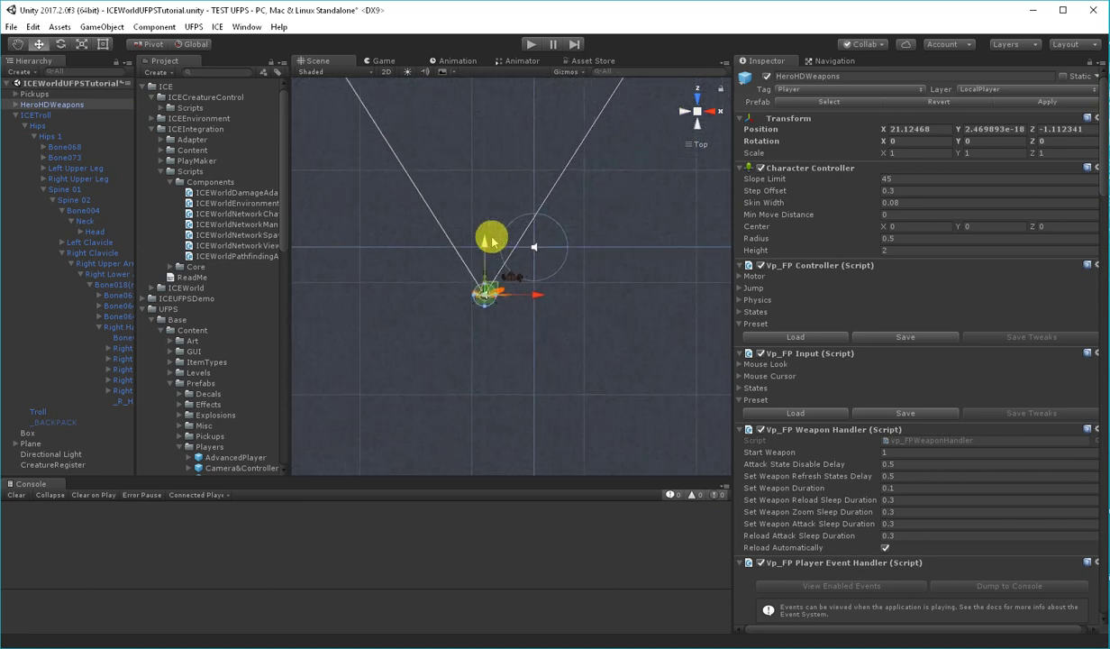
scroll(493, 239, "down", 3)
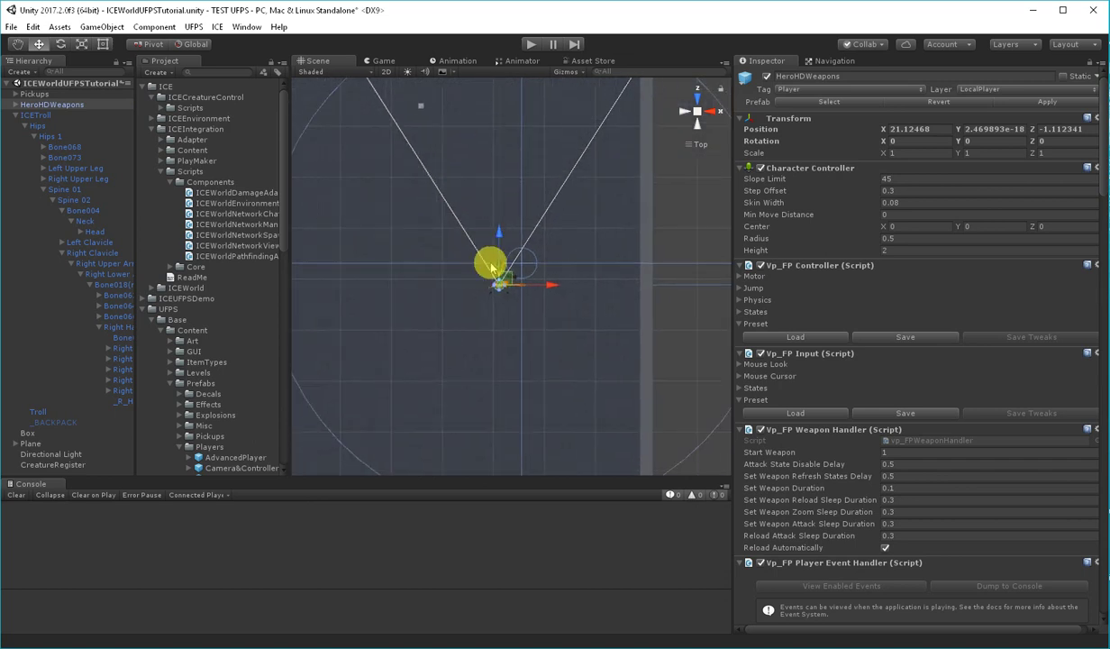
left_click_drag(514, 291, 436, 105)
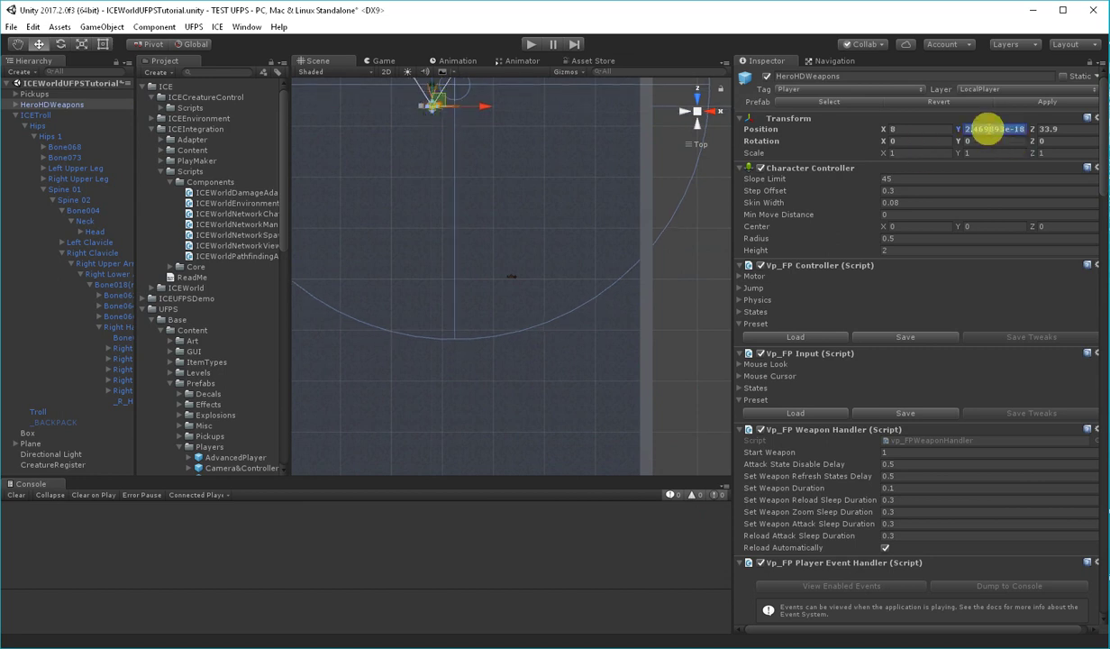
- Play-test the scene by running the player past the spawned trolls and backing away to see how they pursue
left_click(529, 44)
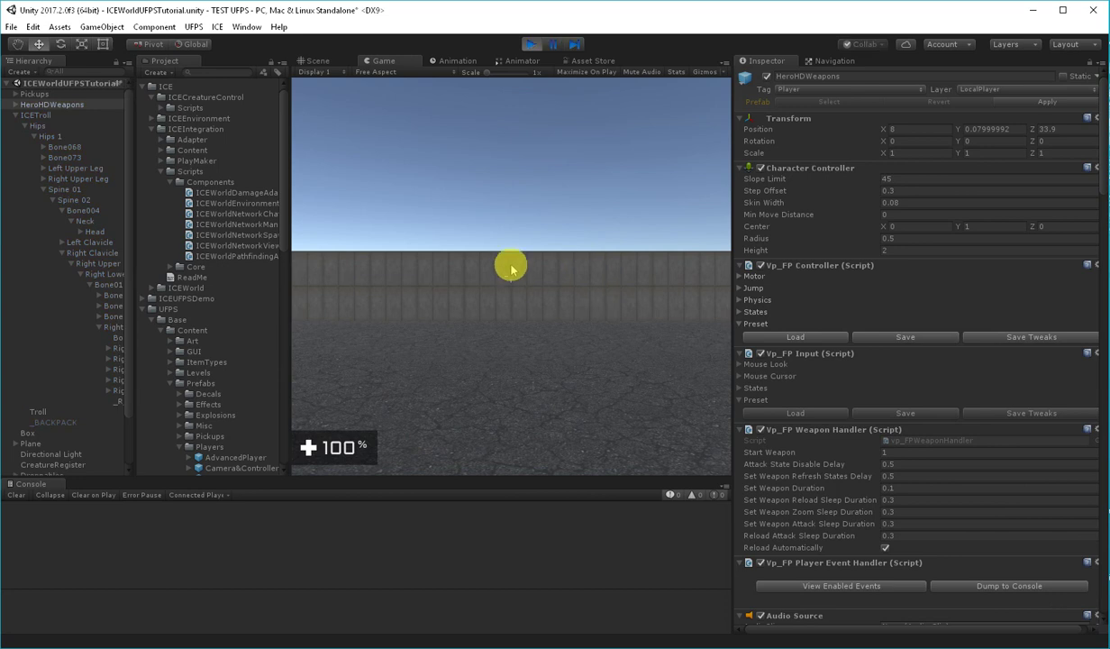
left_click(512, 263)
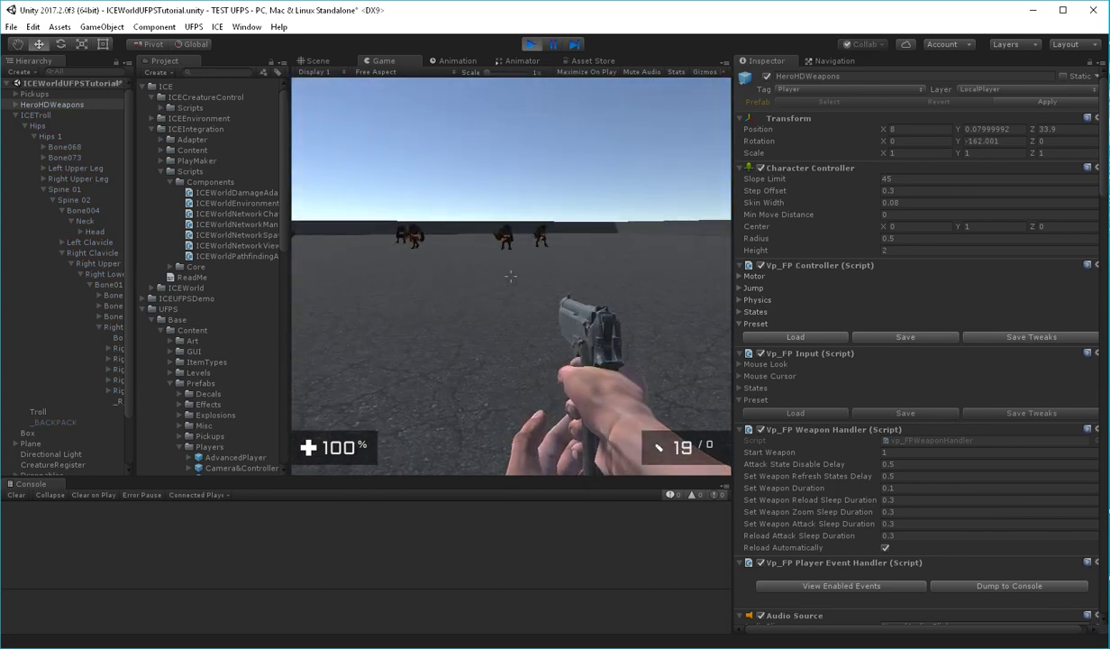
key("w")
key("w")
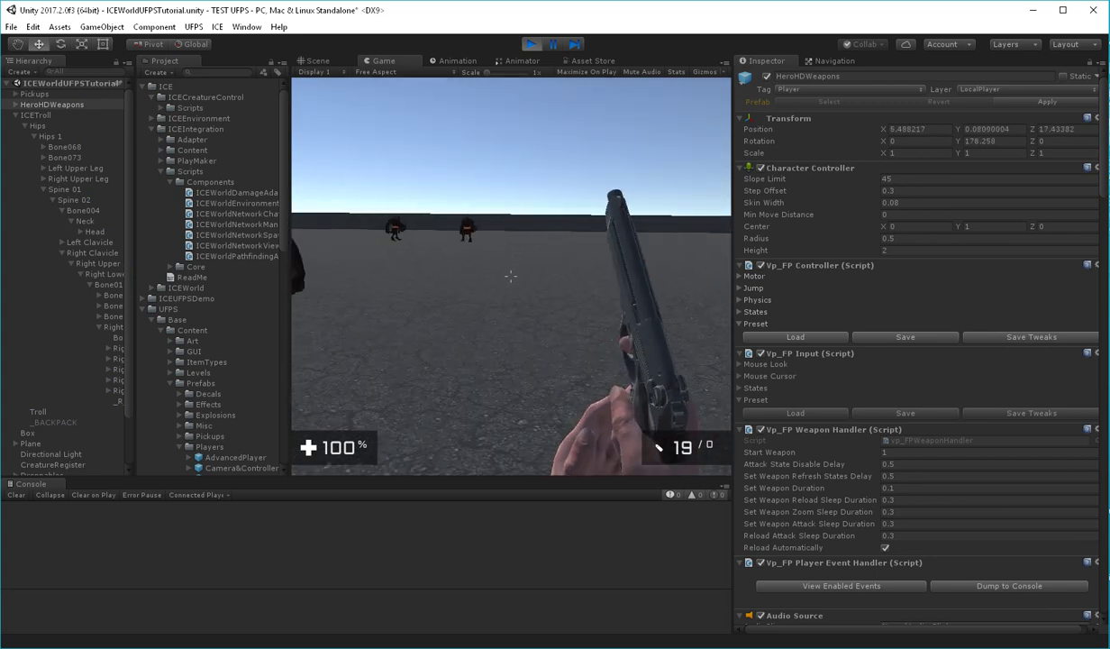
key("w")
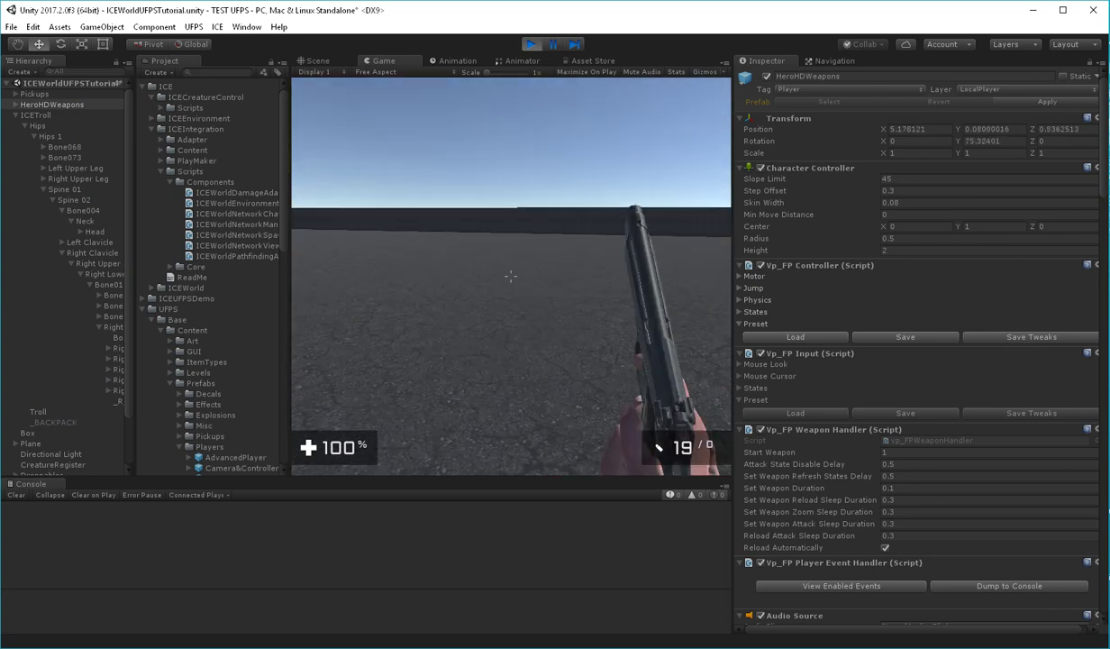
key("w")
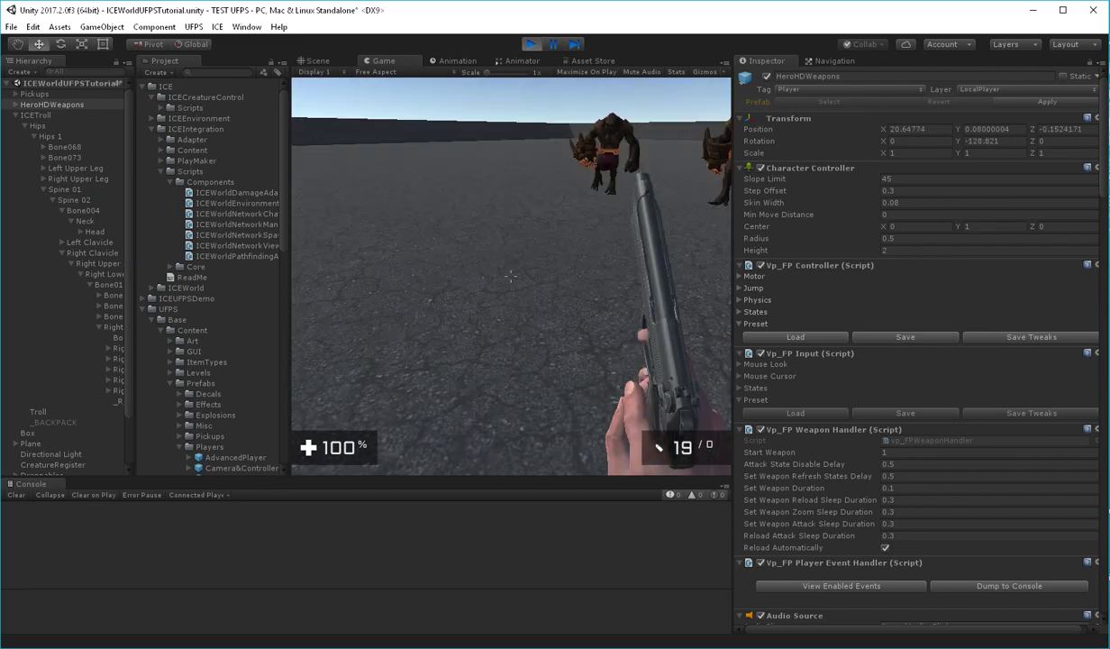
key("s")
key("w")
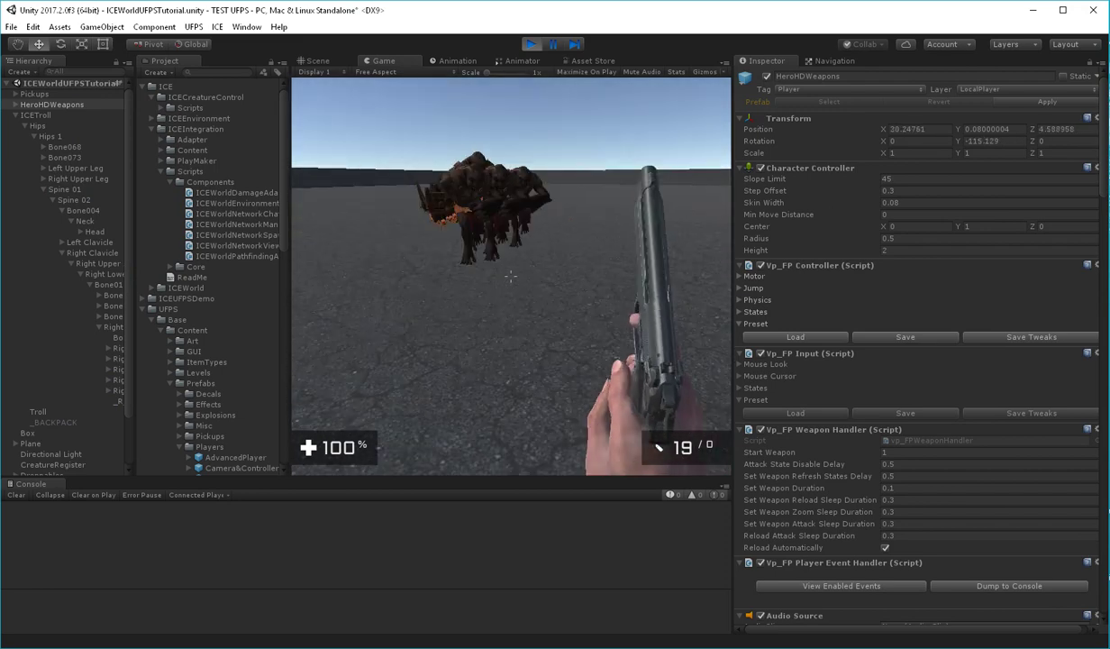
key("s")
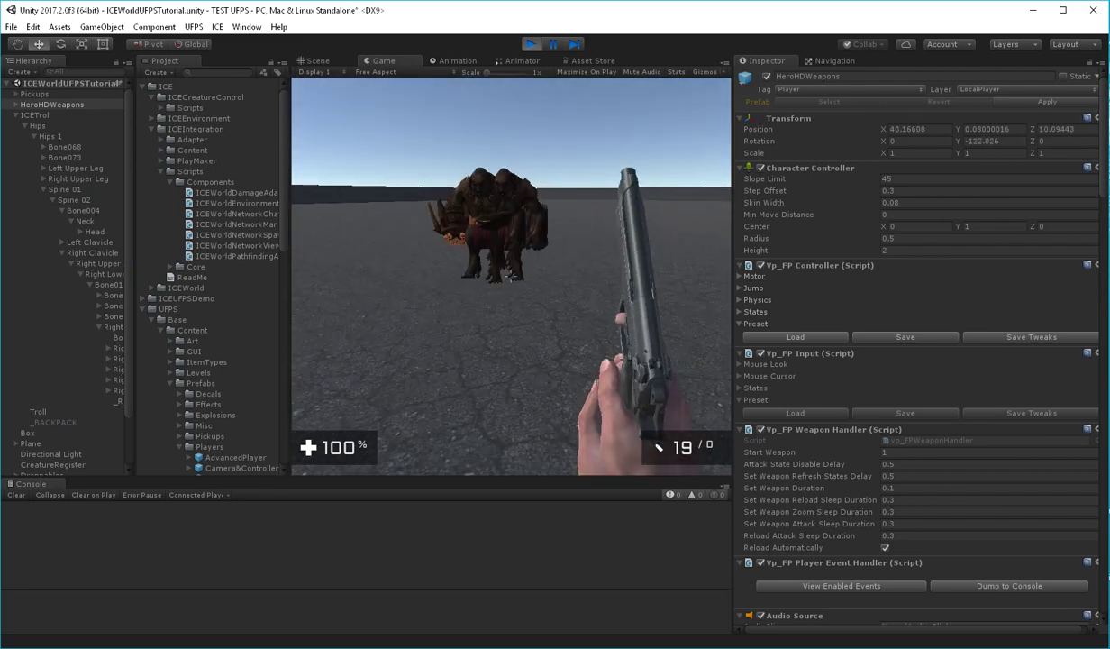
key("s")
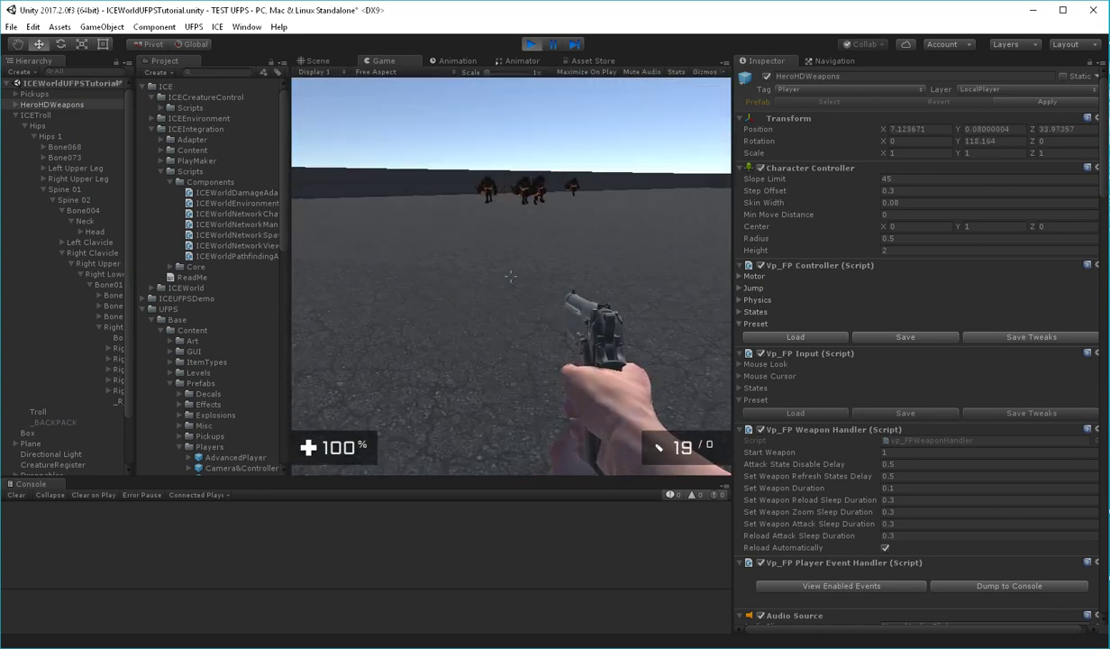
- Approach the group of trolls and shoot them with the pistol while moving along the wall
key("w")
key("w")
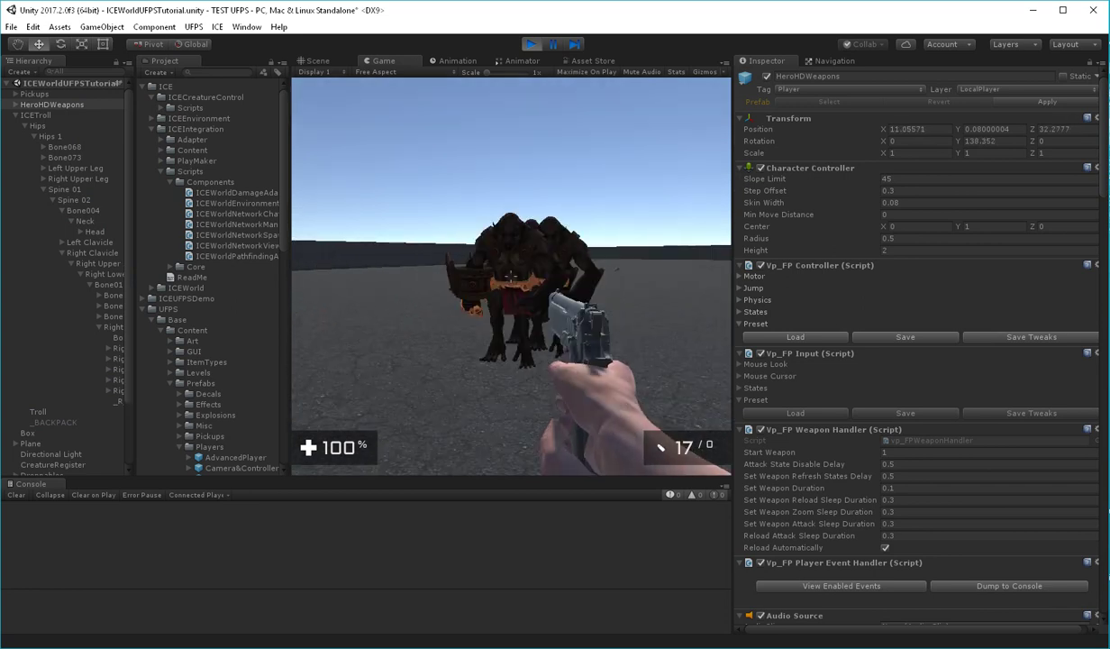
key("w")
left_click(509, 275)
key("w")
left_click(509, 276)
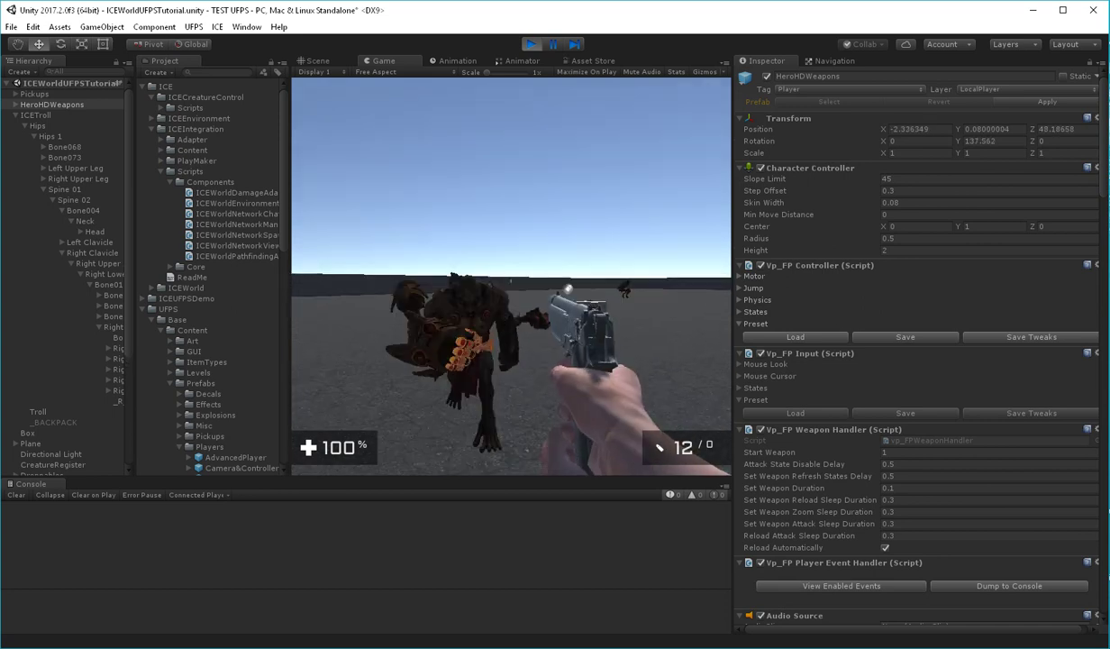
key("w")
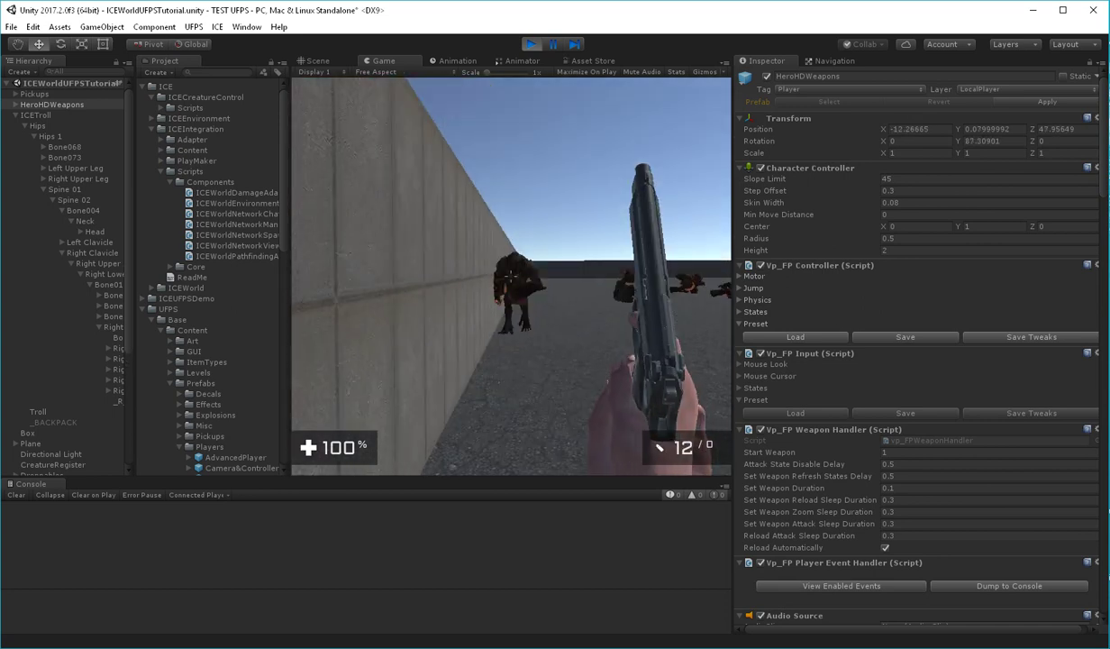
left_click(509, 276)
key("w")
left_click(509, 276)
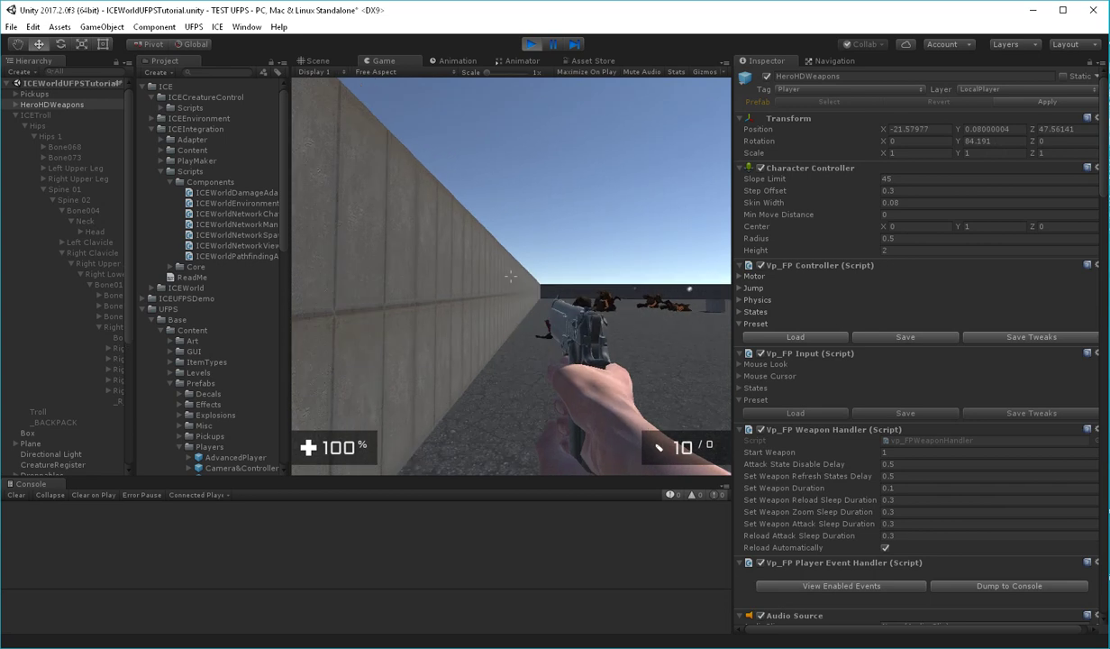
- Test close combat with the remaining trolls, shooting while retreating and advancing, and exit play mode
key("w")
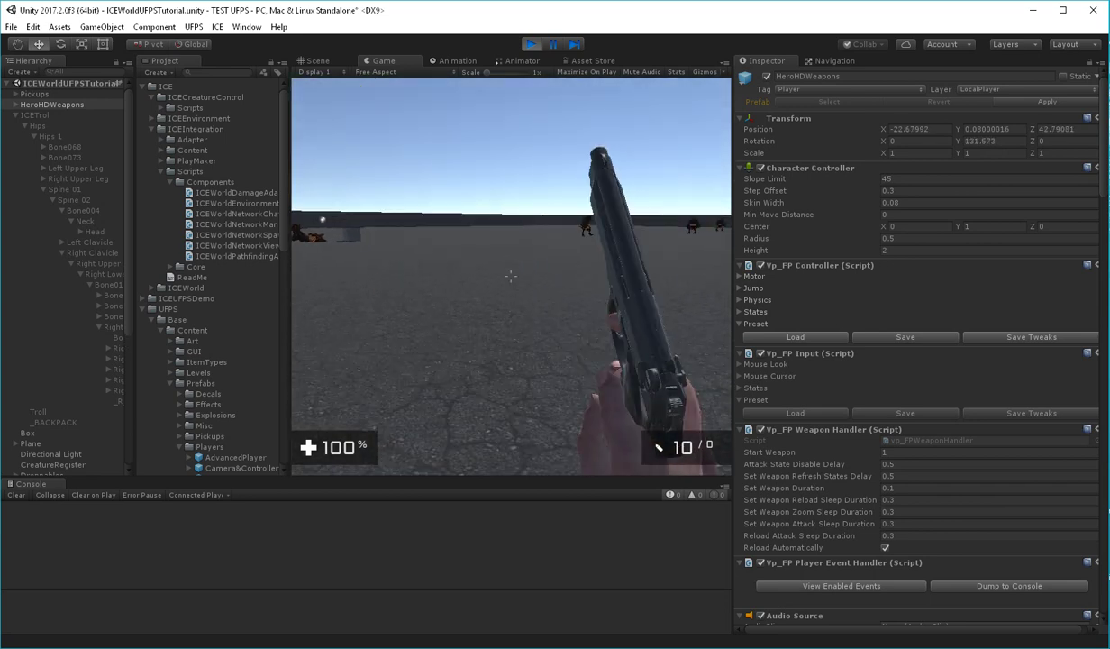
key("w")
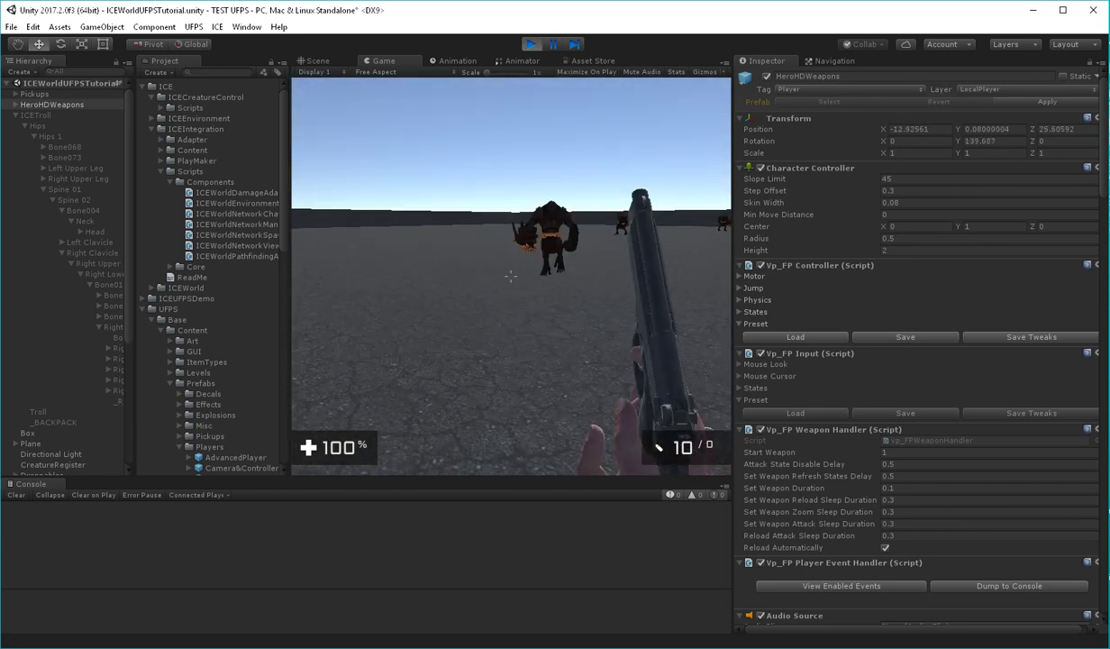
left_click(510, 276)
left_click(510, 276)
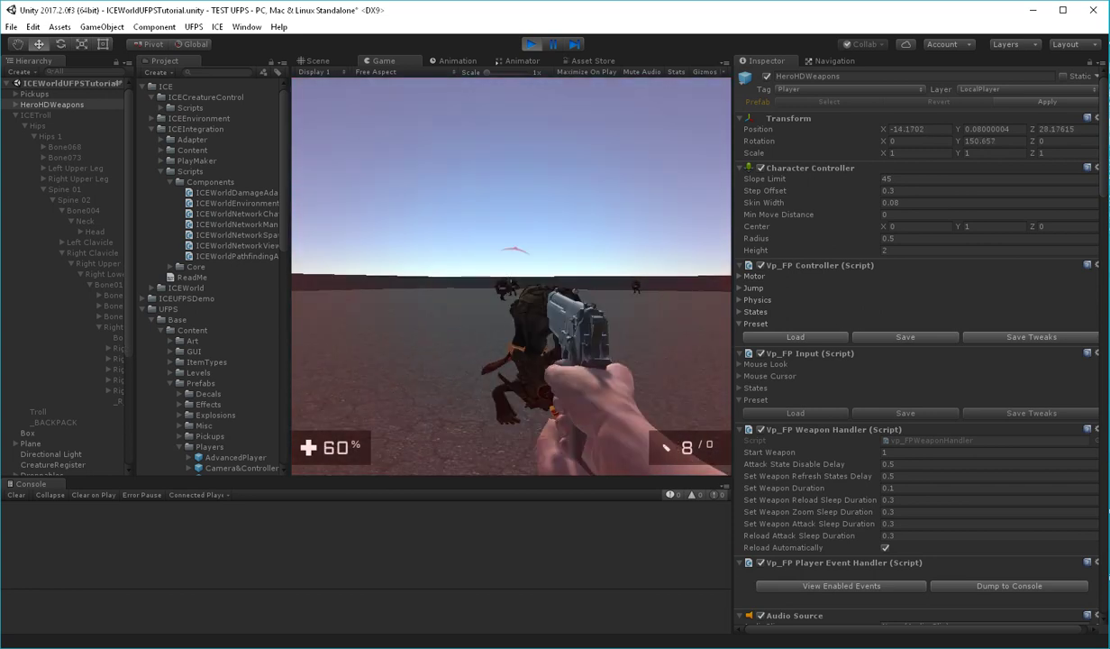
key("s")
left_click(510, 275)
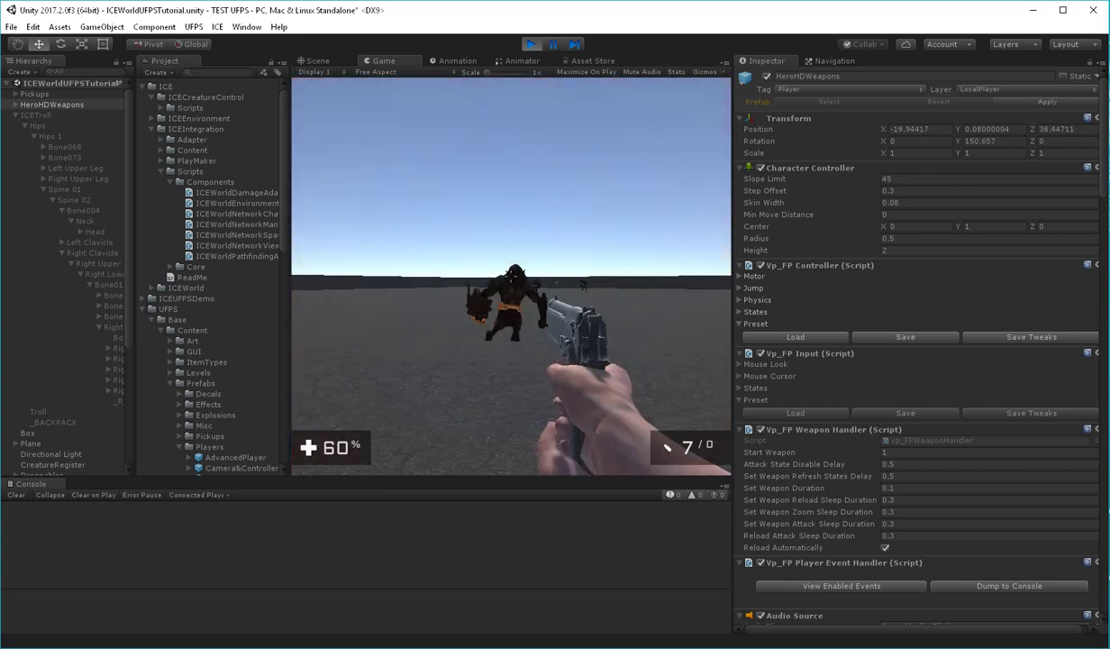
key("w")
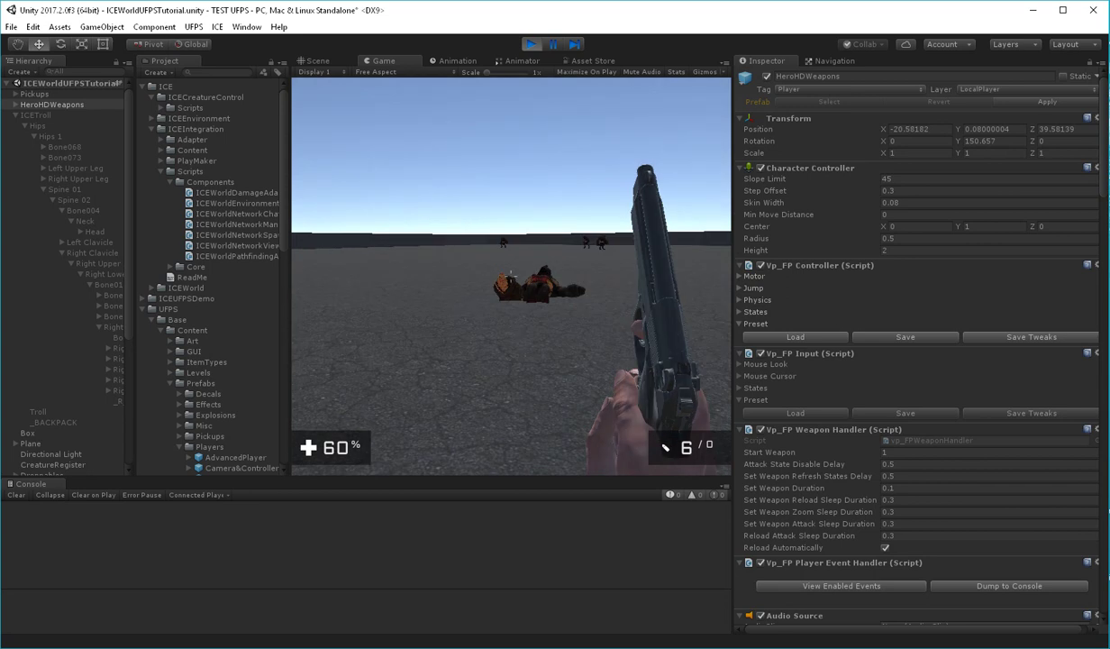
key("w")
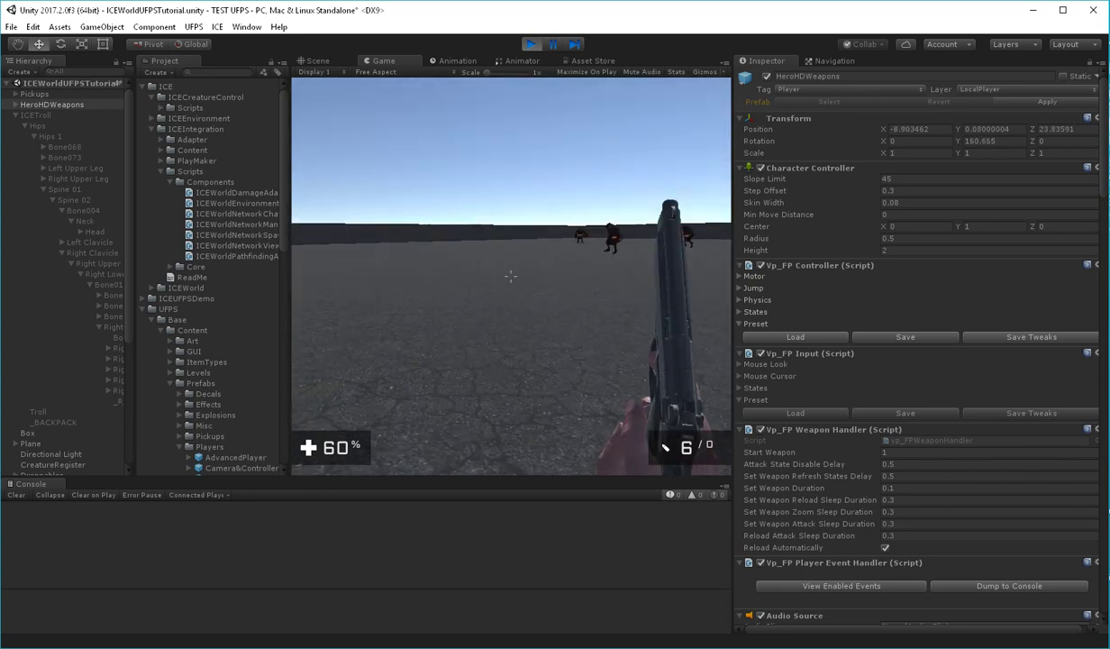
key("w")
key("Escape")
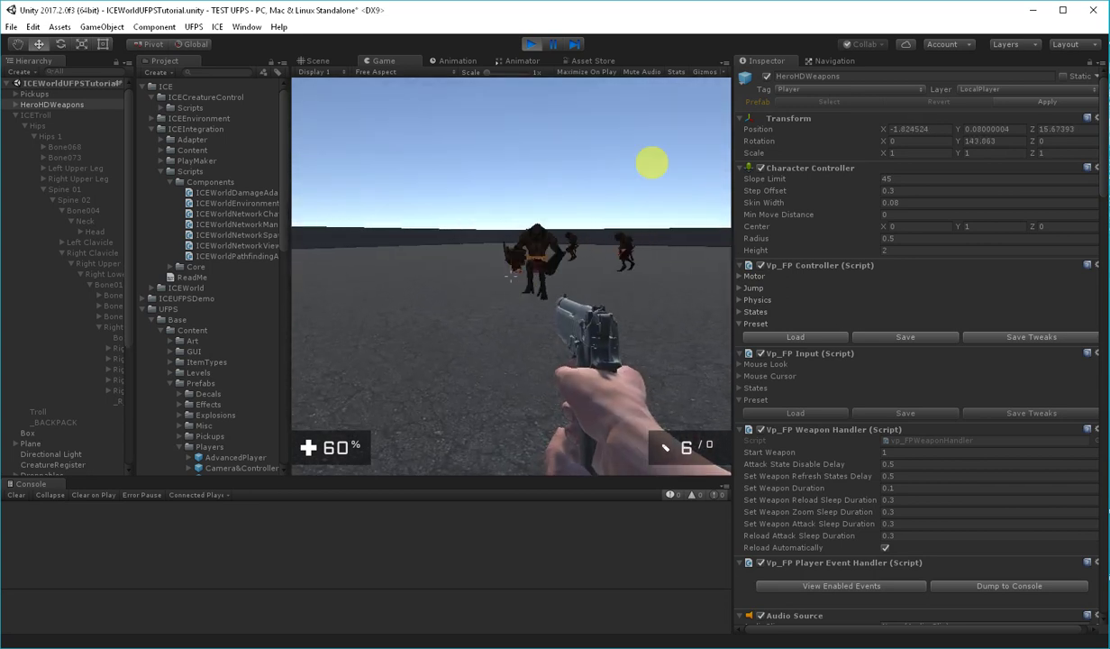
left_click(533, 44)
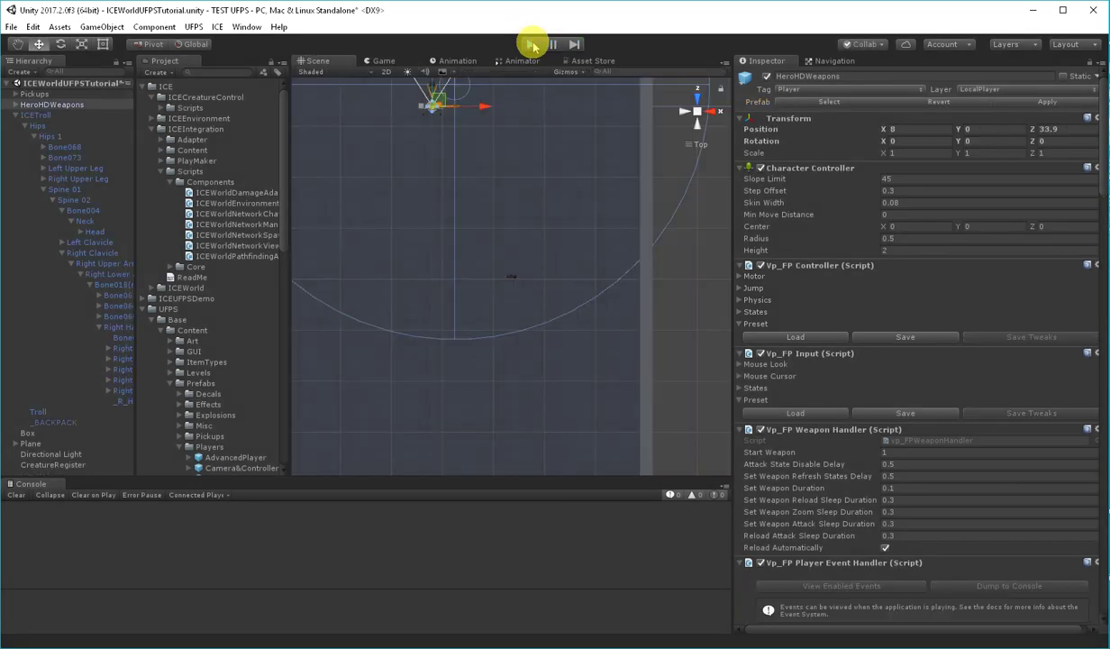
- Collapse the ICE asset folders and widen the object hierarchy so the troll's bone names can be read
left_click(152, 130)
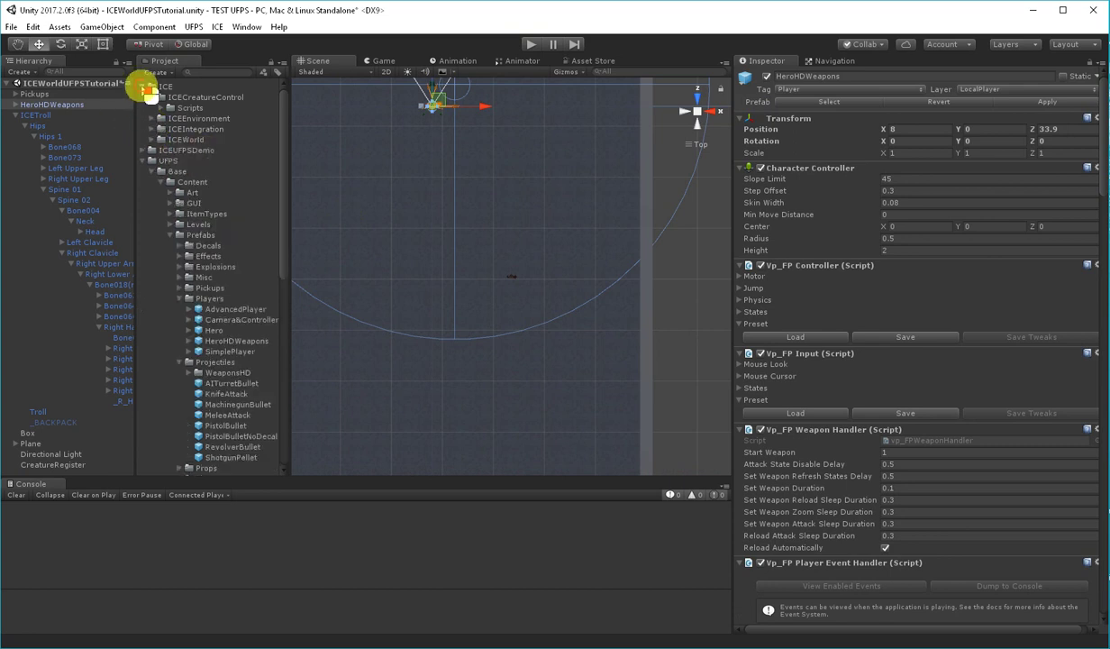
left_click(150, 87)
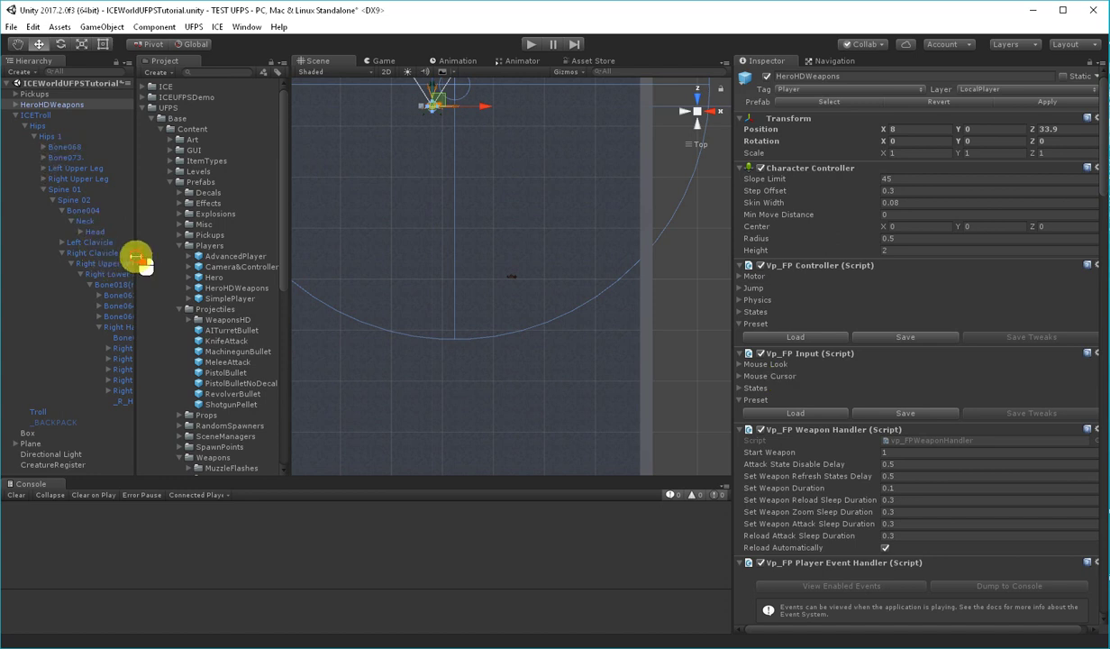
left_click_drag(137, 259, 151, 257)
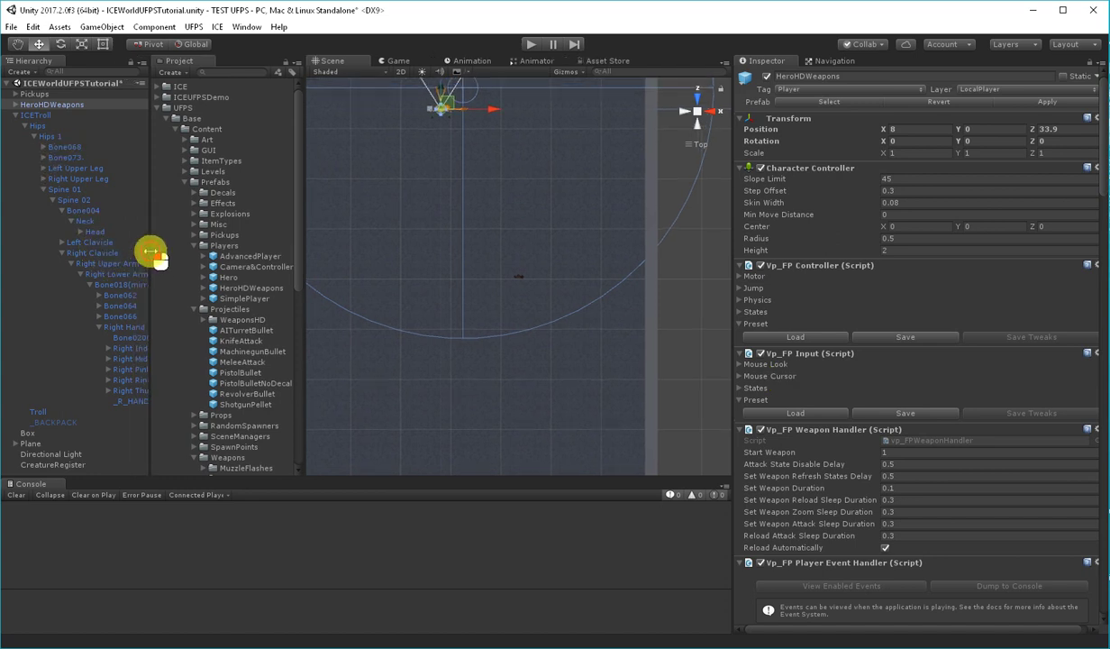
- Review the body part impact and layer mask settings of the troll's _R_HAND and Head
left_click(131, 401)
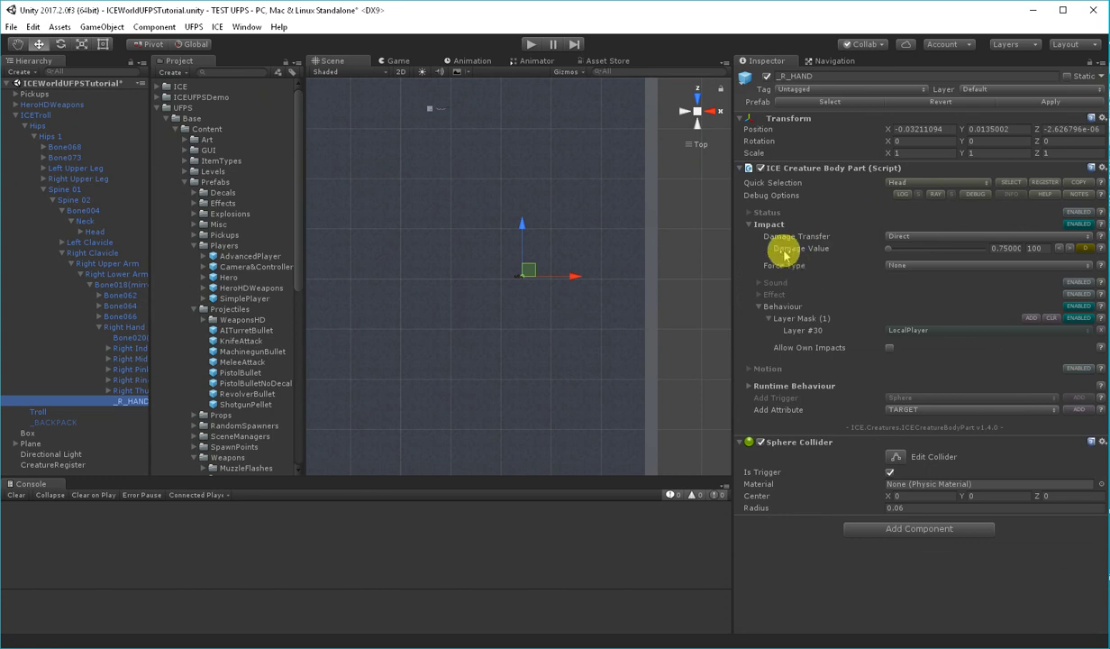
left_click(90, 228)
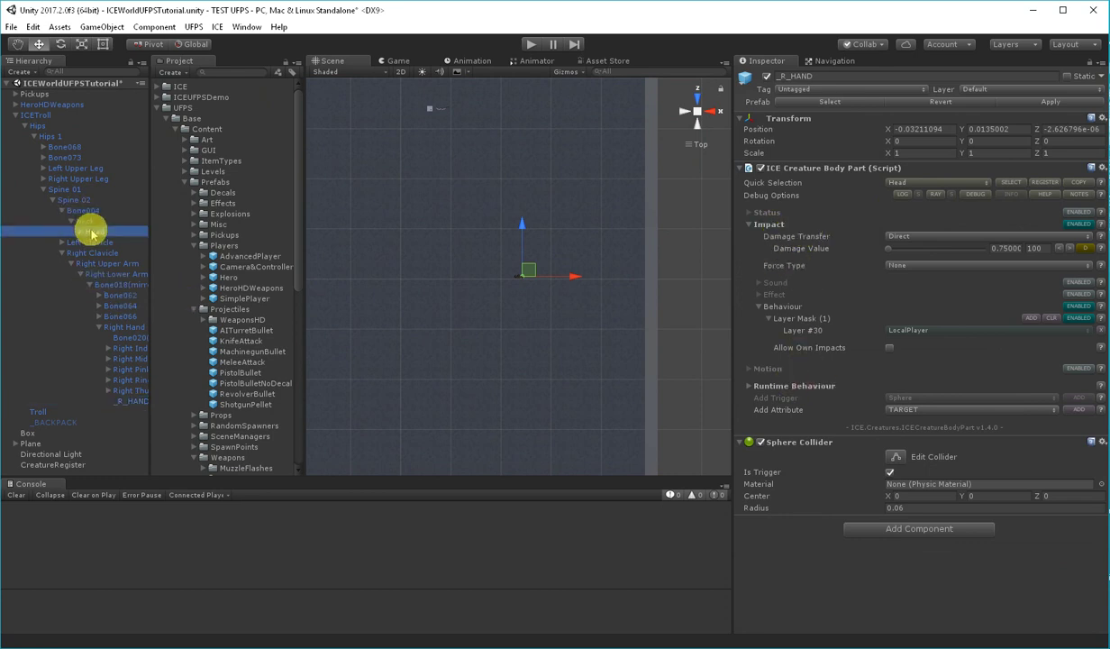